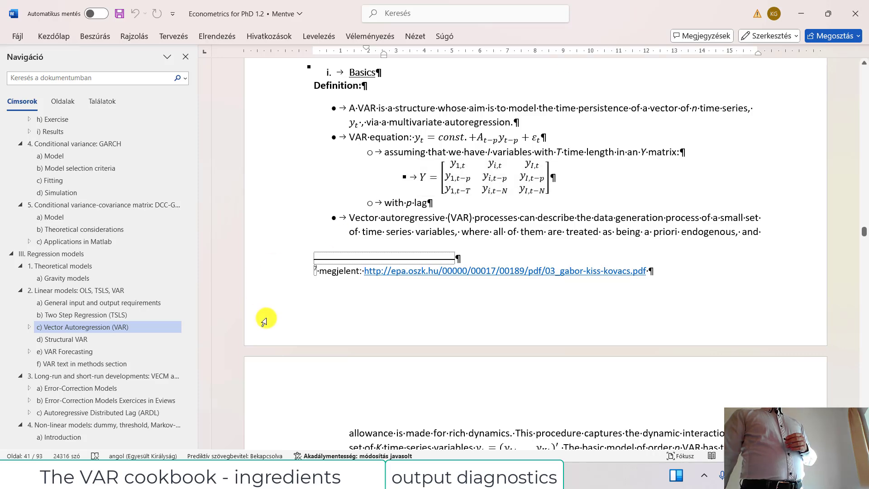
# Step: Switch from the VAR notes to the Chrome course page and open the folder "04. Oct 28 - VAR, MS, Q"
pyautogui.scroll(-10, 264, 322)
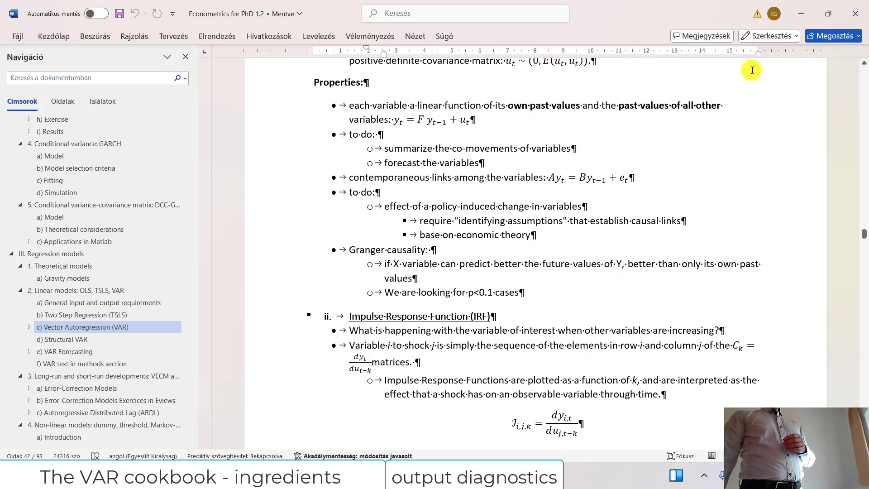
pyautogui.click(805, 10)
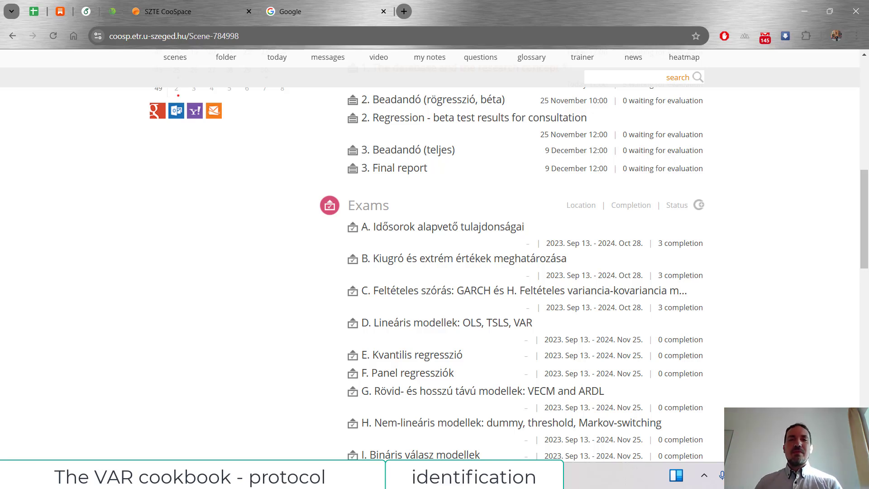
pyautogui.scroll(-10, 187, 334)
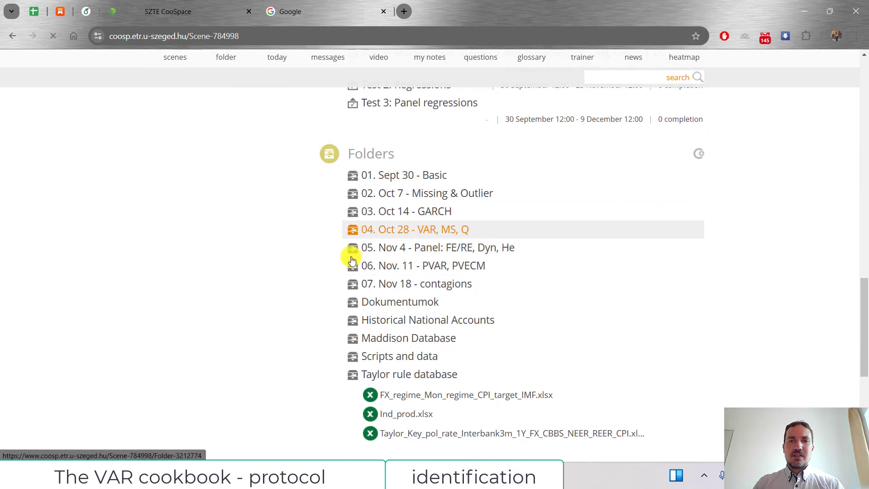
pyautogui.click(362, 231)
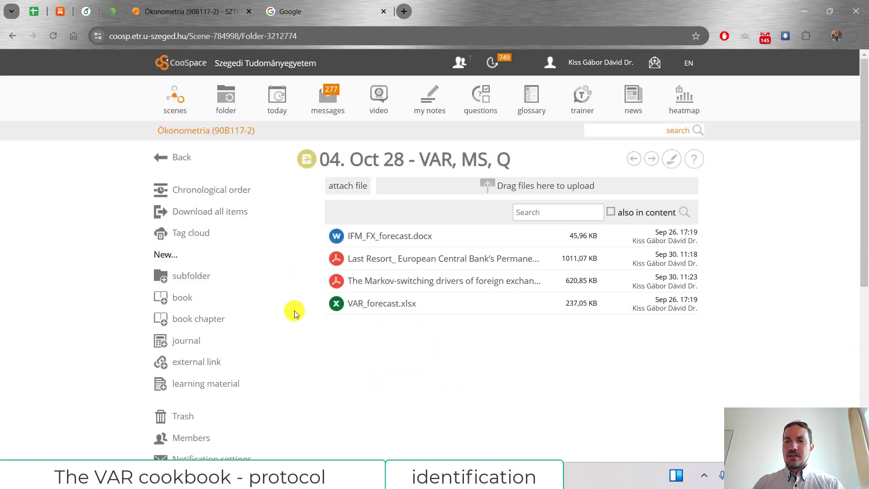
# Step: Download VAR_forecast.xlsx into the EViews User Objects folder under Dokumentumok, replacing the existing copy
pyautogui.click(390, 308)
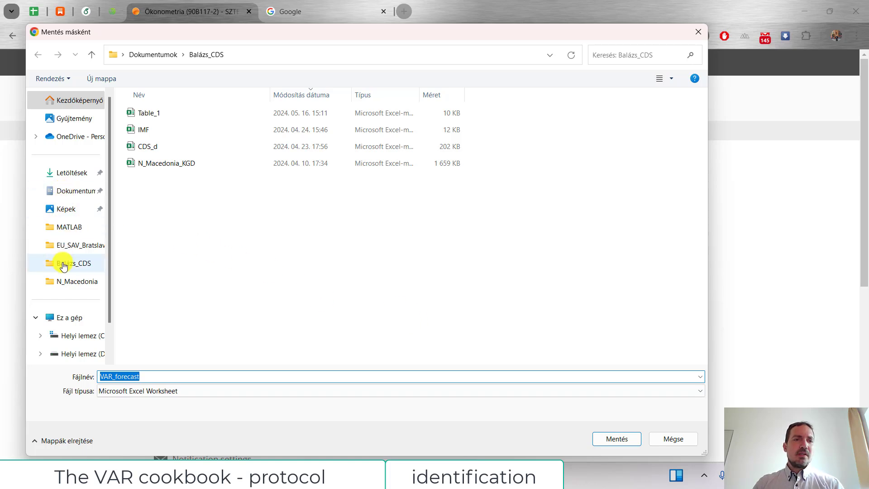
pyautogui.click(68, 245)
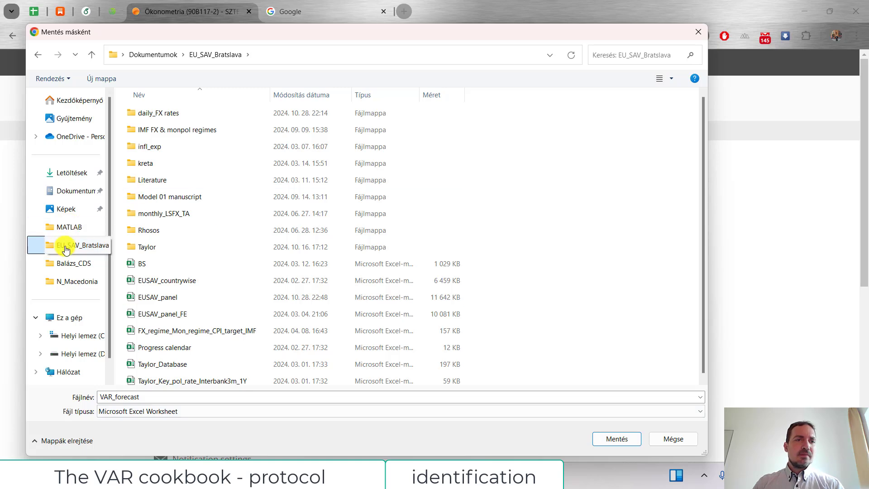
pyautogui.click(76, 191)
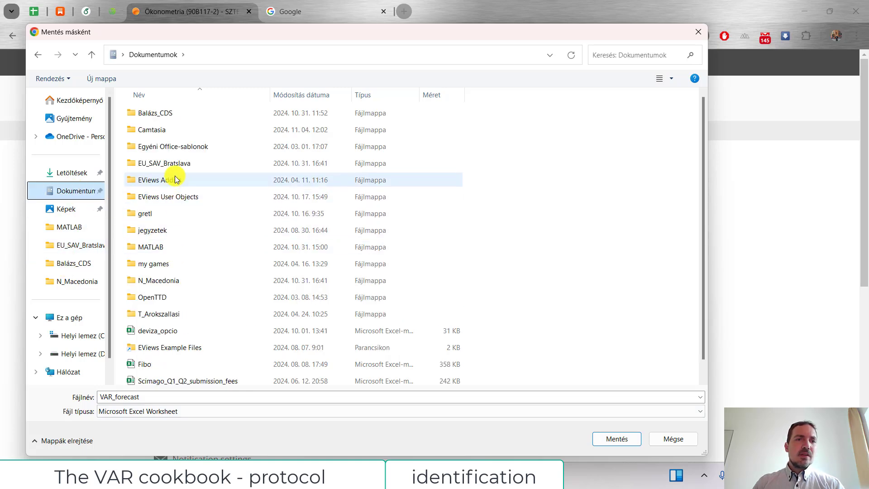
pyautogui.doubleClick(171, 197)
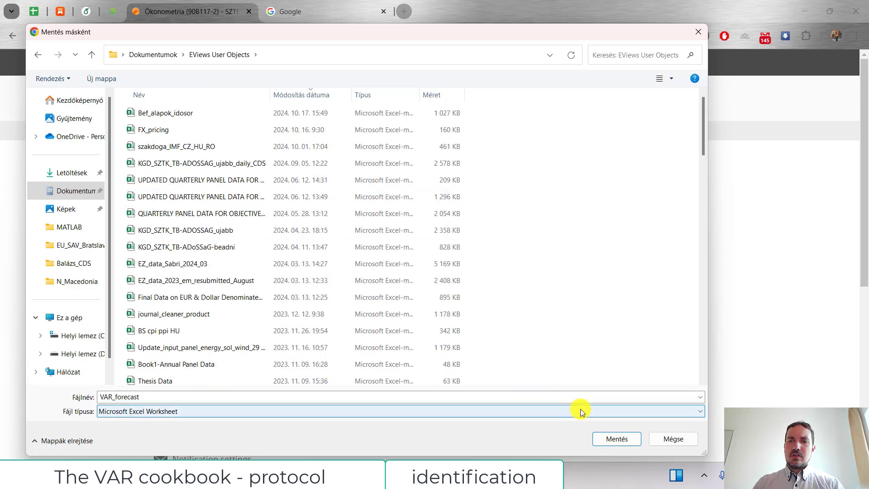
pyautogui.click(615, 438)
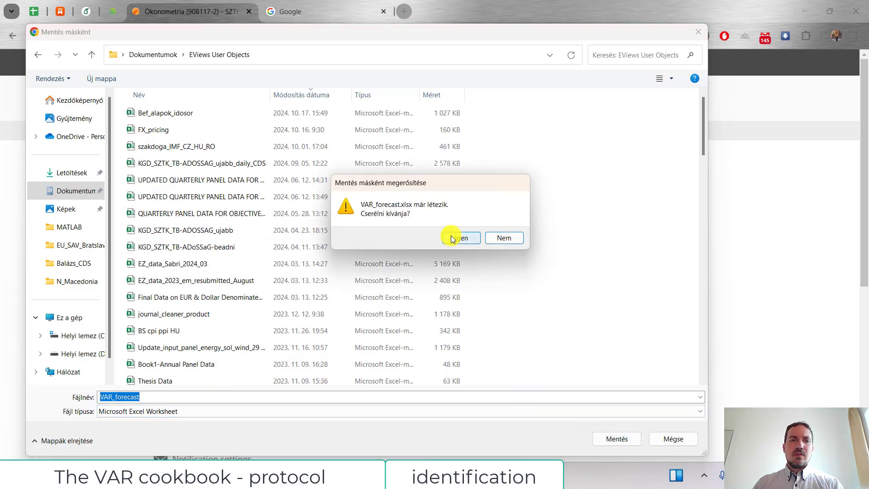
pyautogui.click(474, 240)
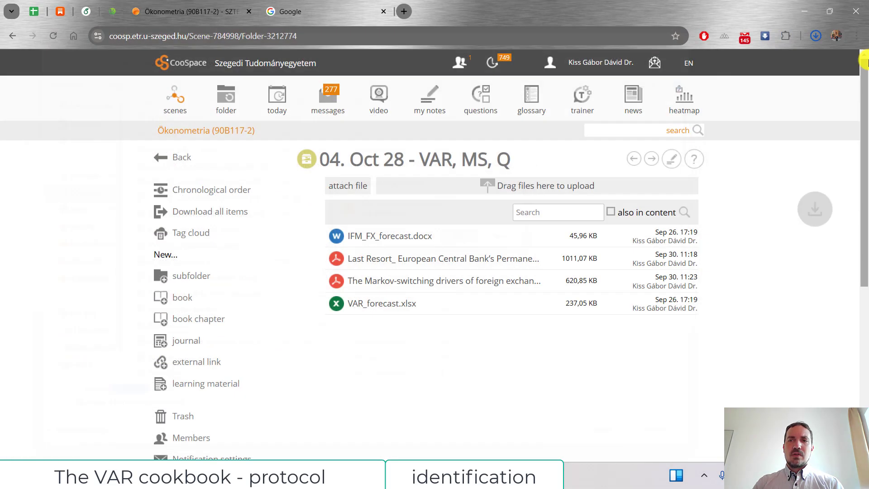
# Step: Open the downloaded VAR_forecast workbook in Excel, enable editing and show the beginning of the data on Sheet1
pyautogui.click(721, 66)
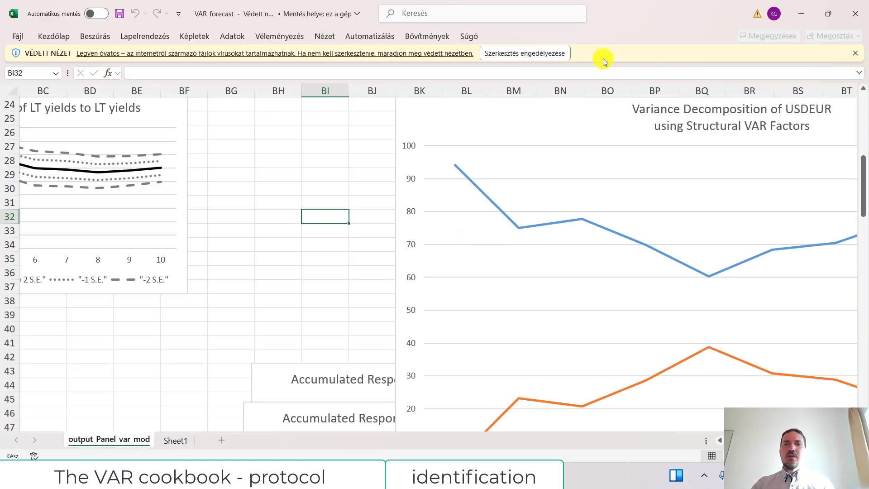
pyautogui.click(548, 54)
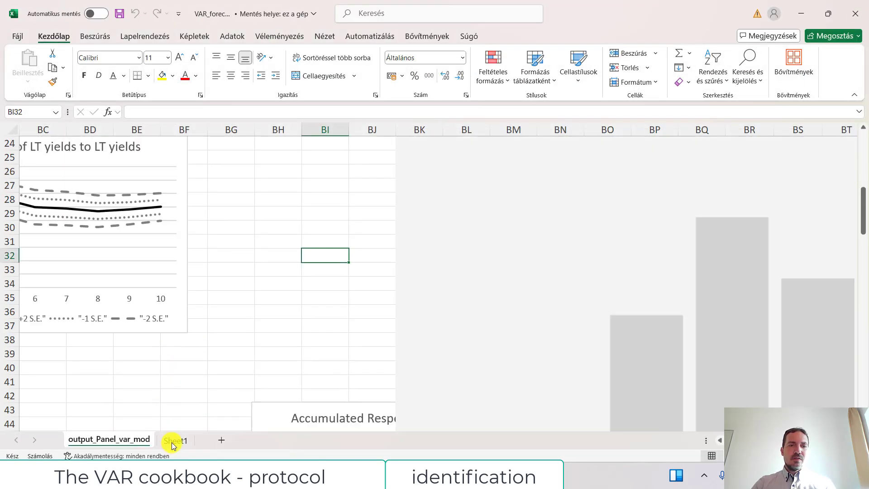
pyautogui.click(172, 441)
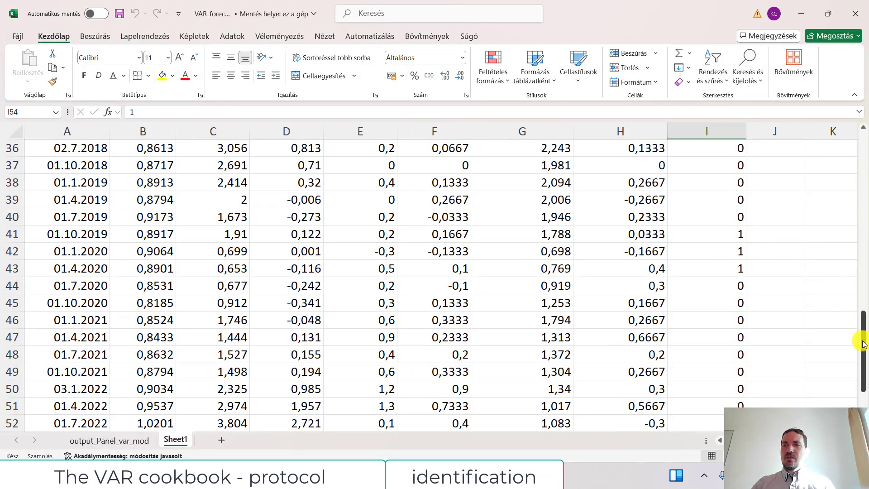
pyautogui.moveTo(862, 346); pyautogui.dragTo(862, 172)
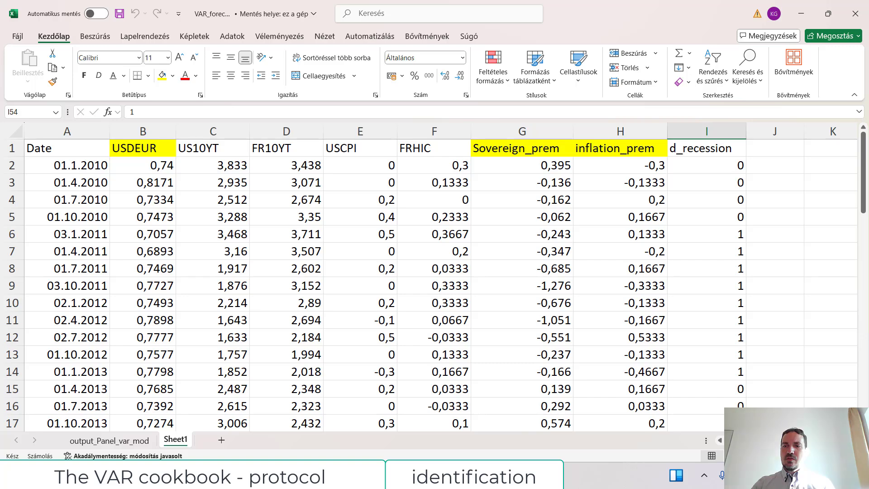
pyautogui.keyDown('ctrl'); pyautogui.scroll(-3, 434, 276); pyautogui.keyUp('ctrl')
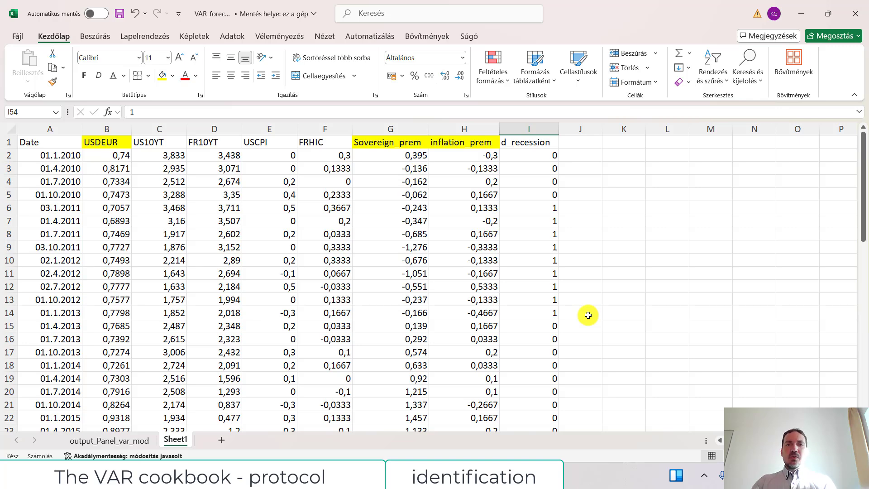
# Step: Examine the variable list and model output at the beginning of the output_Panel_var_mod sheet
pyautogui.click(129, 438)
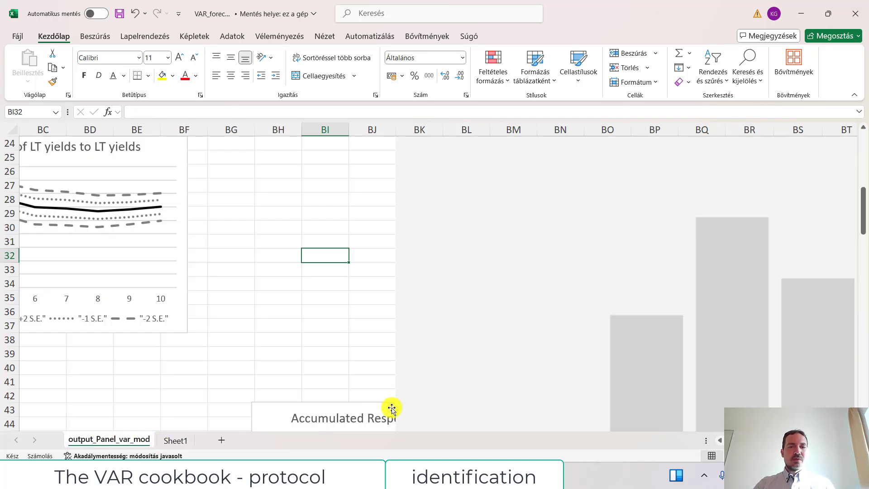
pyautogui.hscroll(-10, 552, 296)
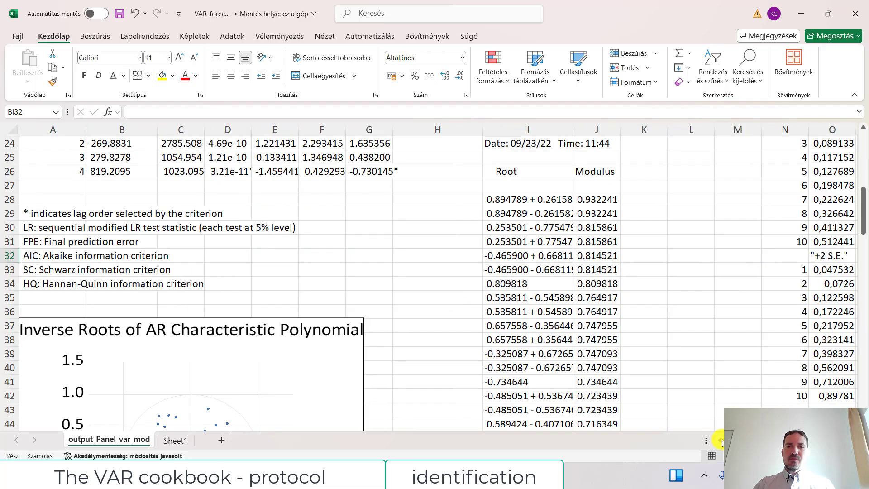
pyautogui.scroll(8, 552, 296)
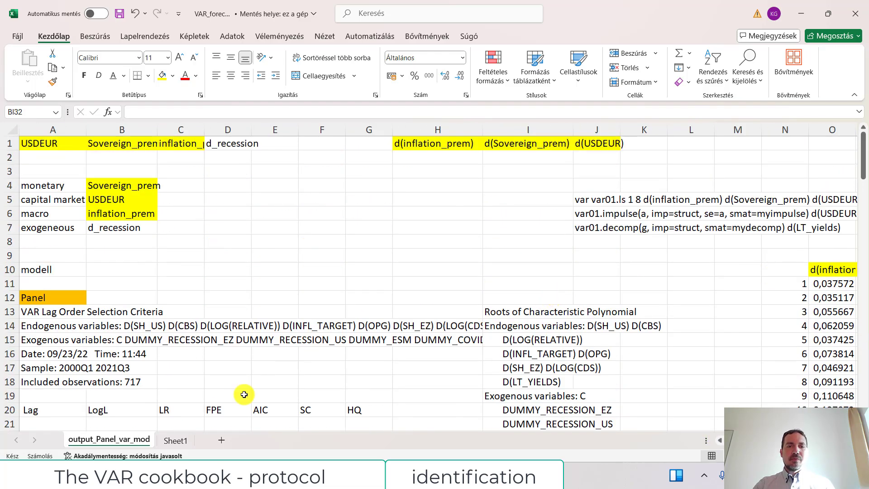
# Step: Return to Sheet1 and examine the highlighted USDEUR, Sovereign_prem and inflation_prem series, including the formula in G3
pyautogui.click(177, 439)
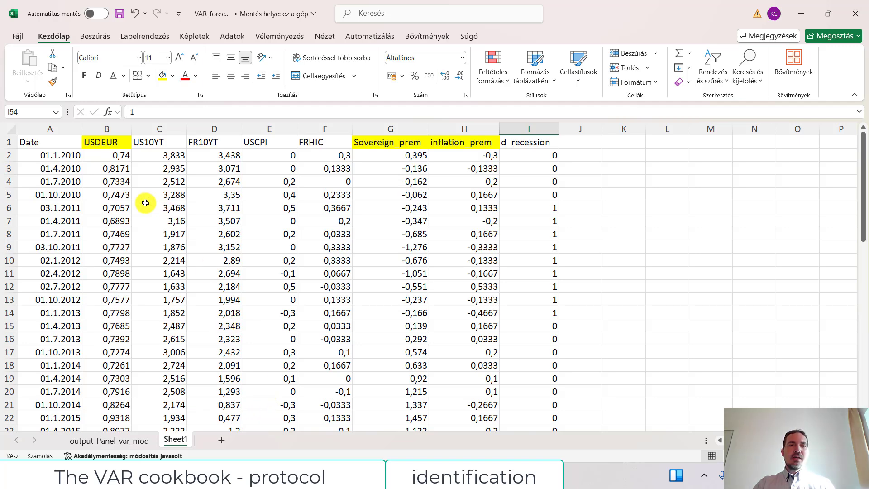
pyautogui.click(108, 142)
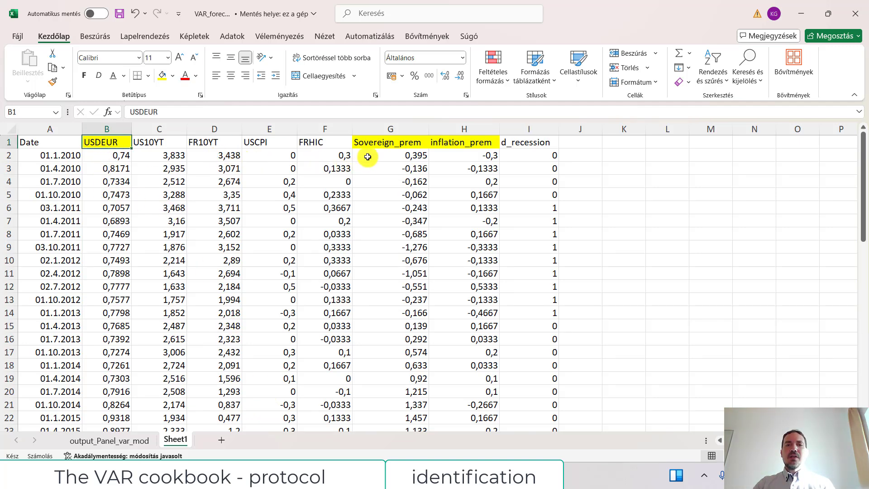
pyautogui.click(475, 142)
pyautogui.click(399, 142)
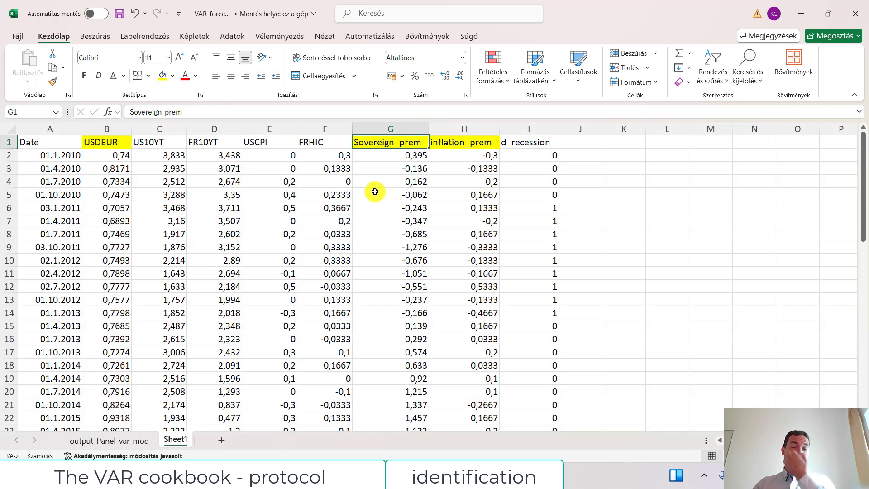
pyautogui.click(374, 167)
pyautogui.click(377, 148)
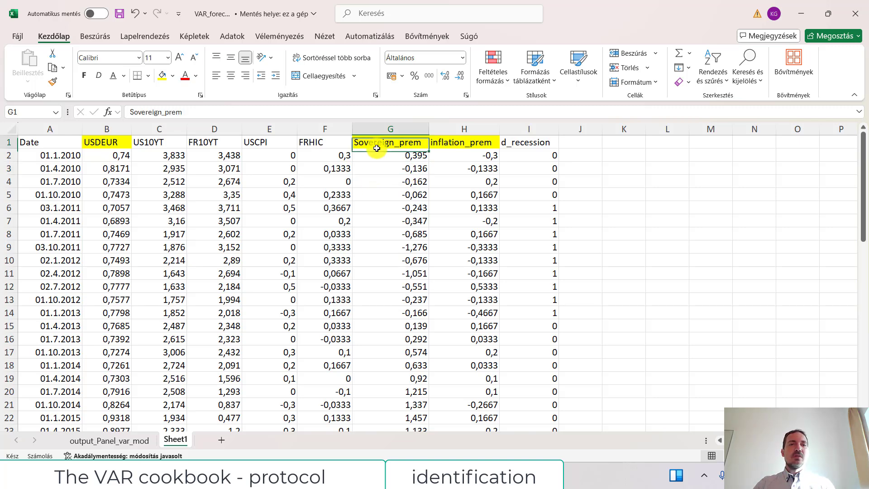
pyautogui.click(379, 166)
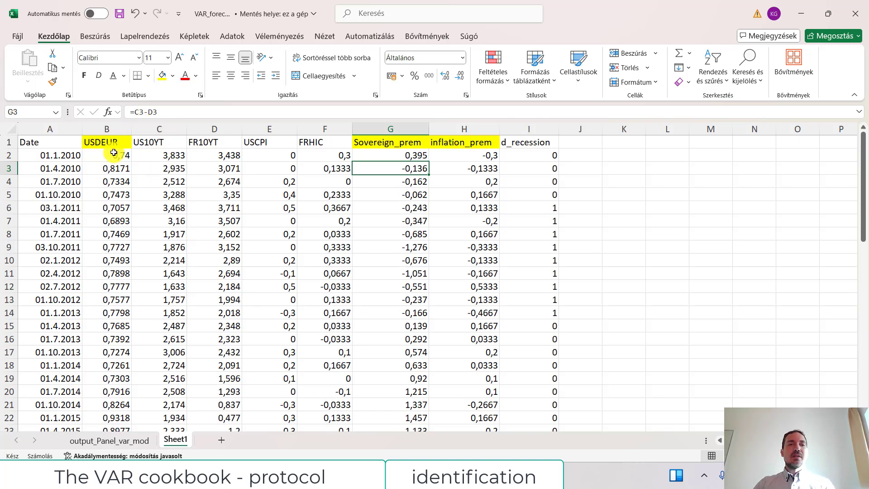
pyautogui.click(101, 142)
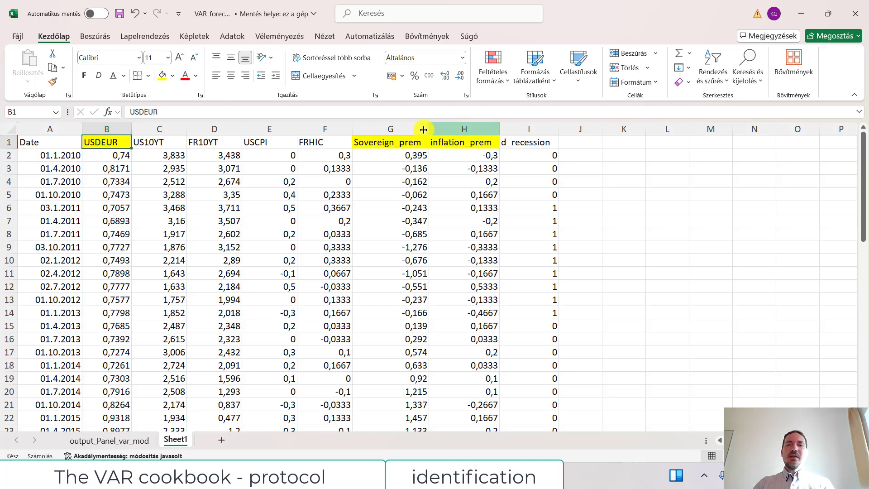
pyautogui.click(385, 142)
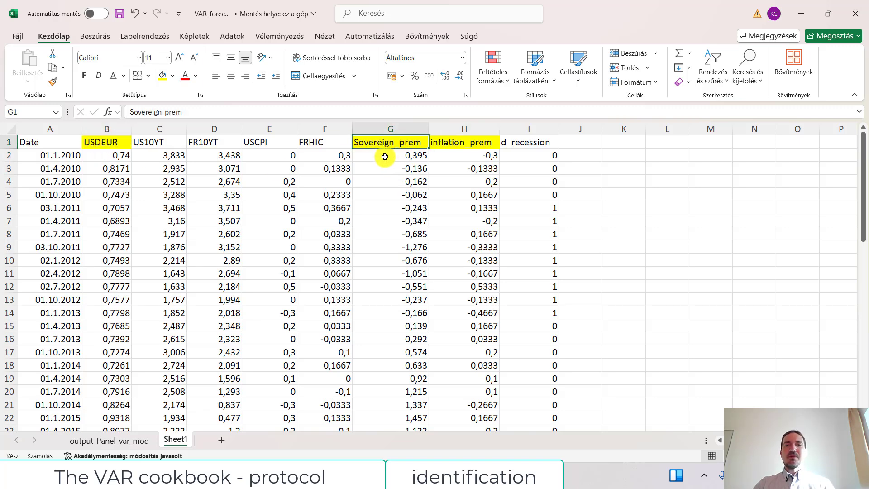
# Step: Examine the US10YT, FR10YT, USCPI and FRHIC source series alongside the sovereign and inflation premium columns
pyautogui.click(159, 144)
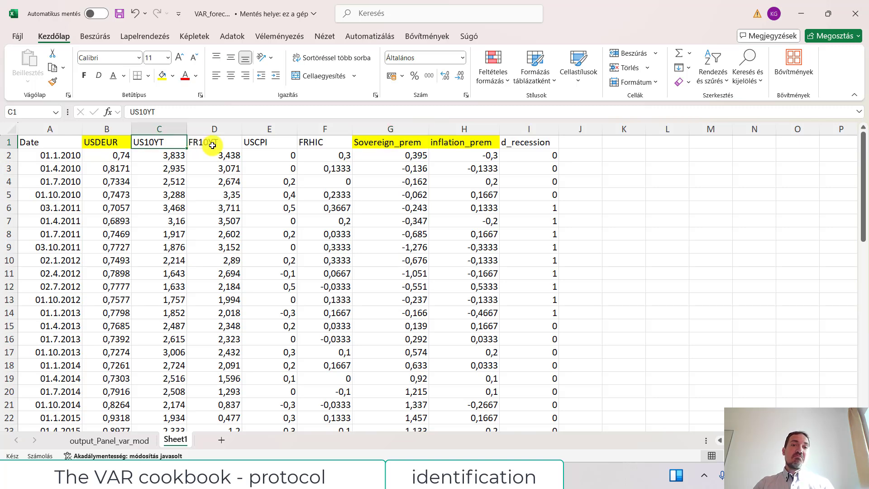
pyautogui.click(212, 146)
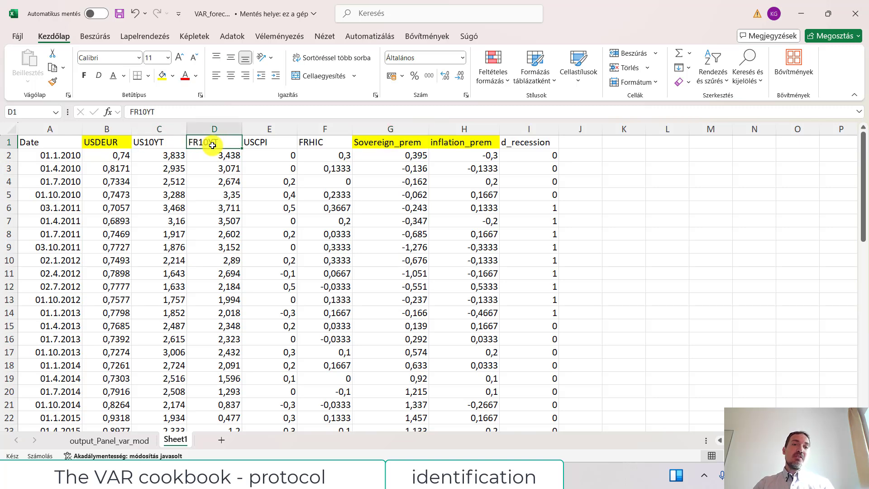
pyautogui.click(208, 157)
pyautogui.click(164, 145)
pyautogui.click(224, 145)
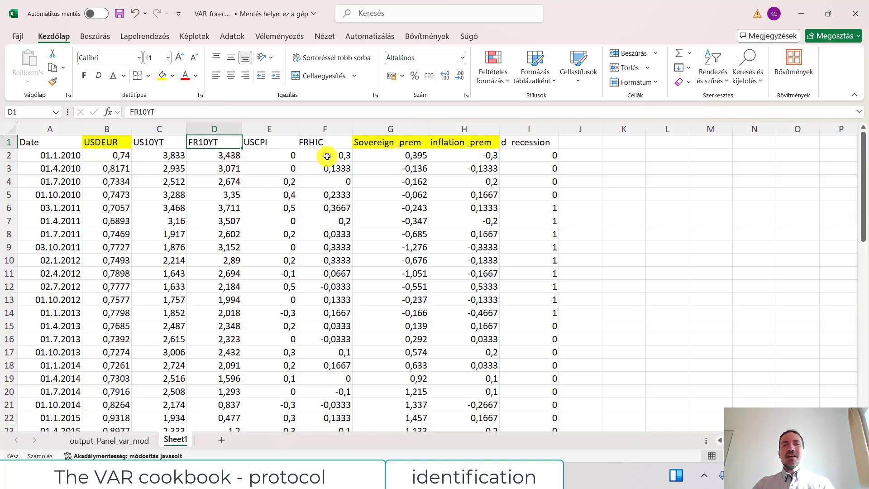
pyautogui.click(282, 146)
pyautogui.click(323, 144)
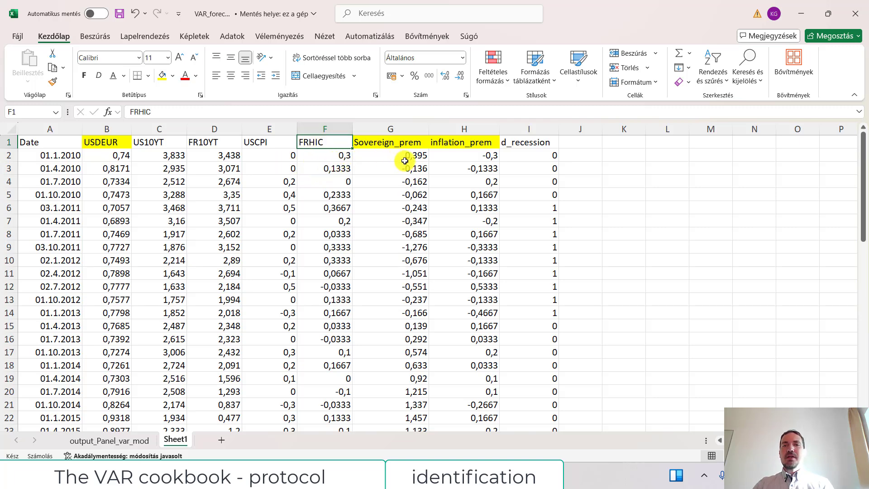
pyautogui.click(447, 161)
pyautogui.click(401, 161)
# Step: Inspect the d_recession dummy from its first value through the highlighted 2023 rows and return to the header row
pyautogui.click(534, 162)
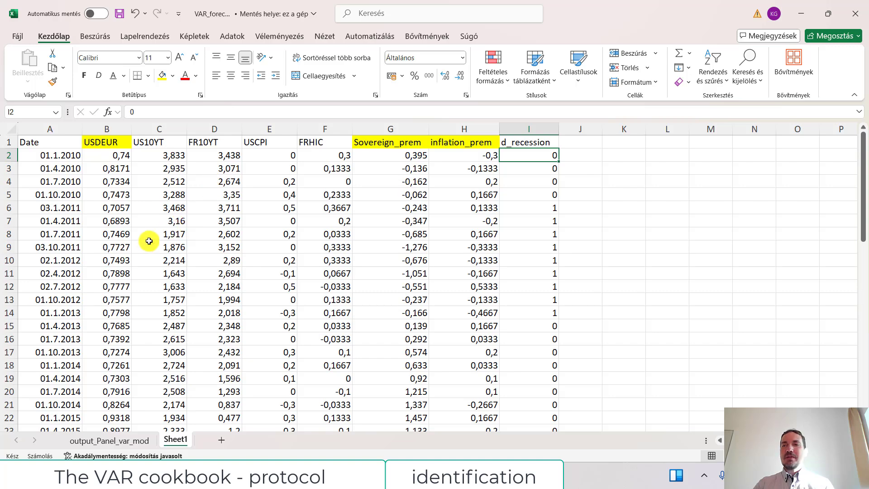
pyautogui.scroll(-10, 122, 255)
pyautogui.scroll(-9, 121, 254)
pyautogui.scroll(6, 121, 253)
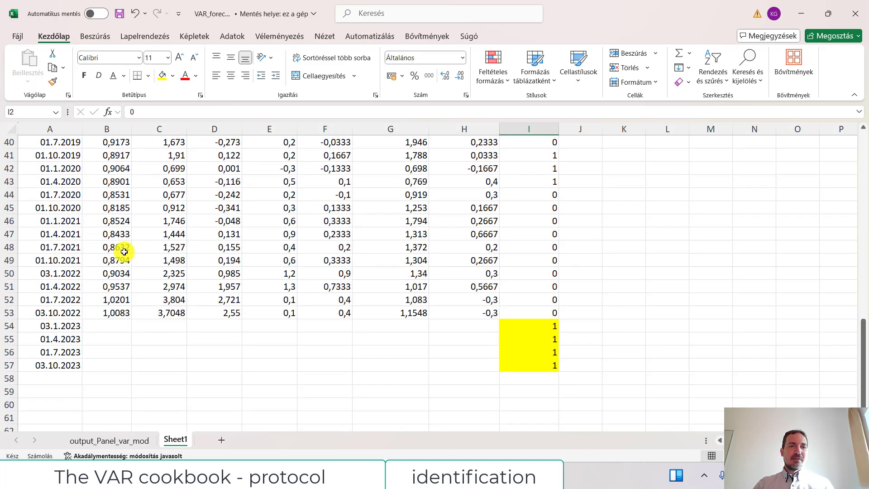
pyautogui.scroll(13, 209, 281)
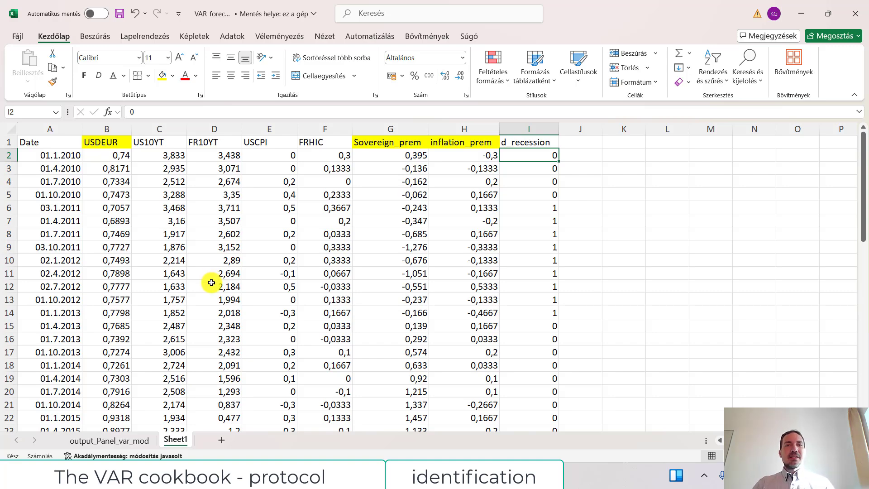
# Step: Select the empty 2023 forecast cells B54:H57, and the 2023 dates in A54:A57
pyautogui.scroll(-13, 210, 291)
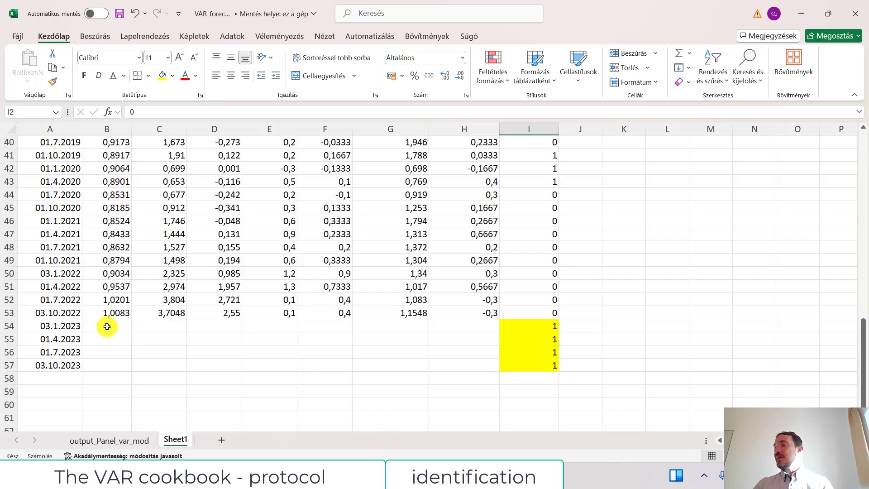
pyautogui.moveTo(111, 325); pyautogui.dragTo(458, 364)
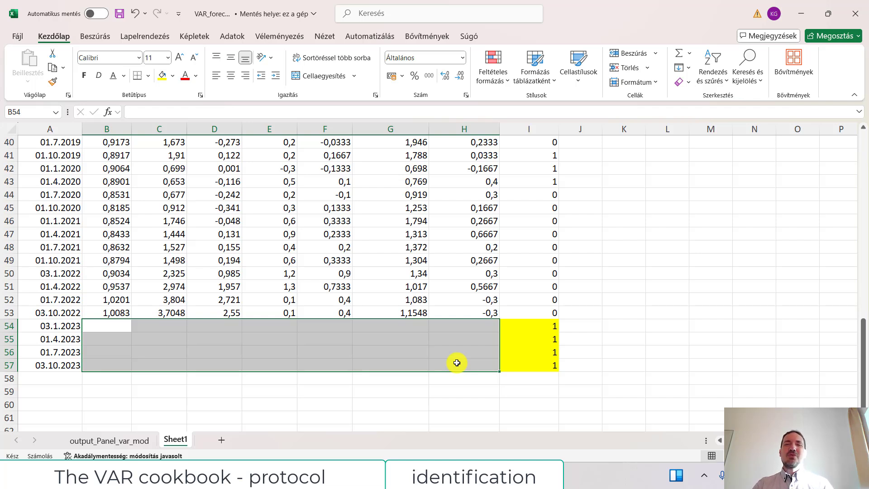
pyautogui.moveTo(107, 327); pyautogui.dragTo(63, 363)
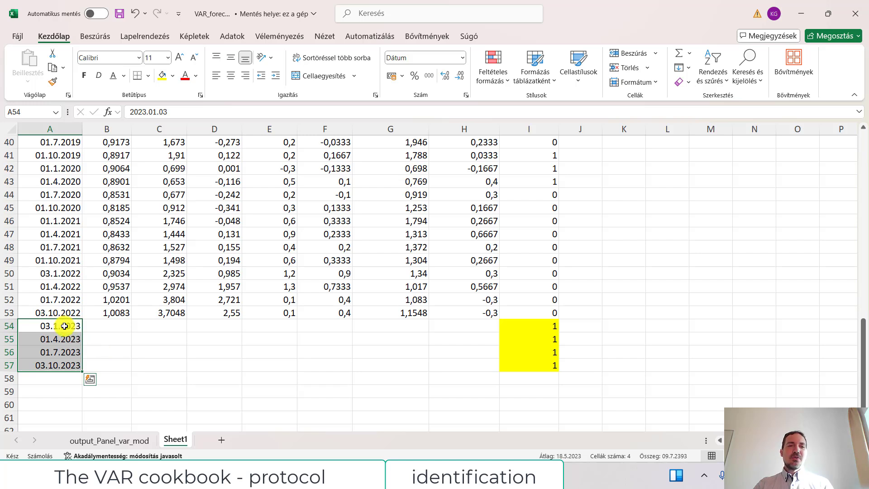
# Step: Examine the 2023 forecast dates in A54:A57 against the highlighted d_recession values in I54:I57, and return to the header row
pyautogui.moveTo(64, 326); pyautogui.dragTo(62, 363)
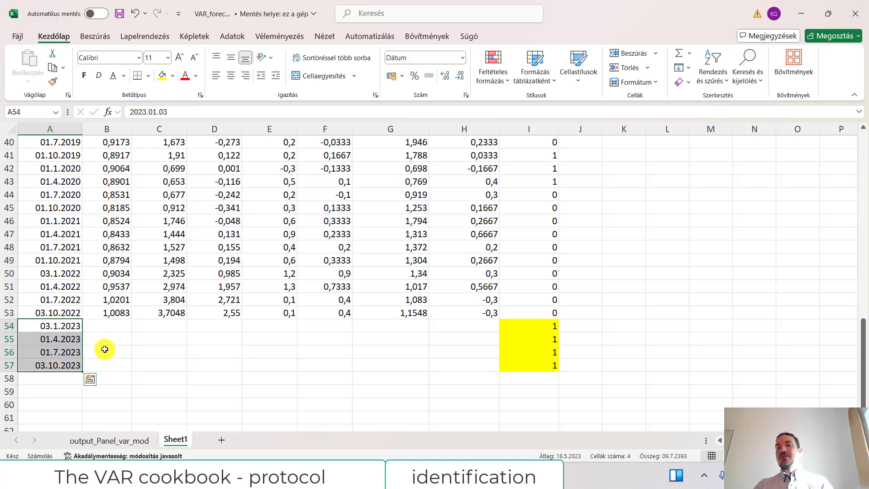
pyautogui.moveTo(524, 326); pyautogui.dragTo(519, 366)
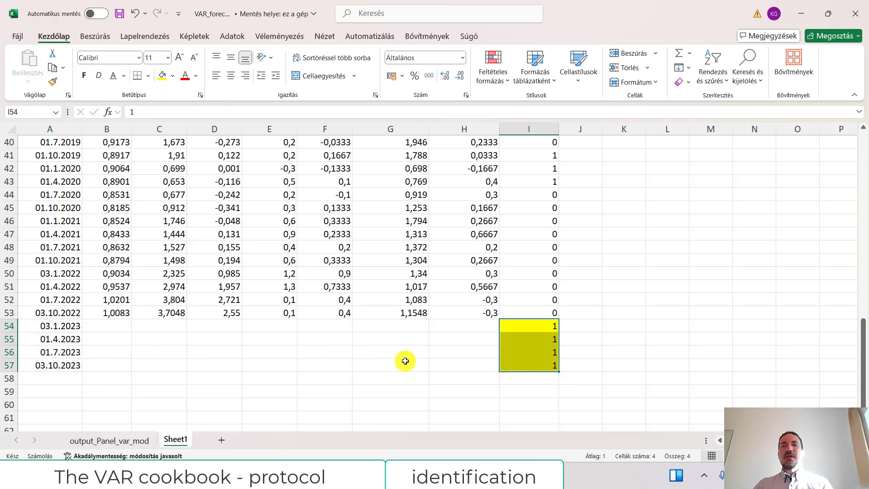
pyautogui.scroll(13, 399, 357)
pyautogui.scroll(-17, 502, 272)
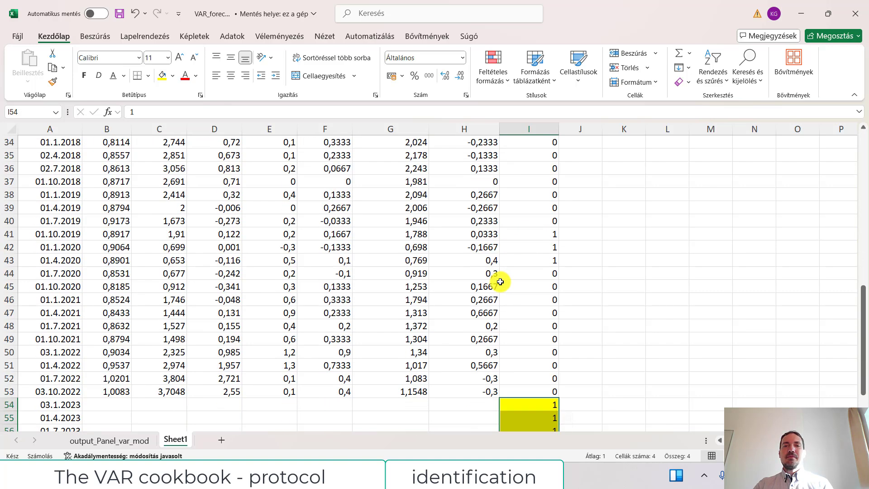
pyautogui.scroll(4, 493, 263)
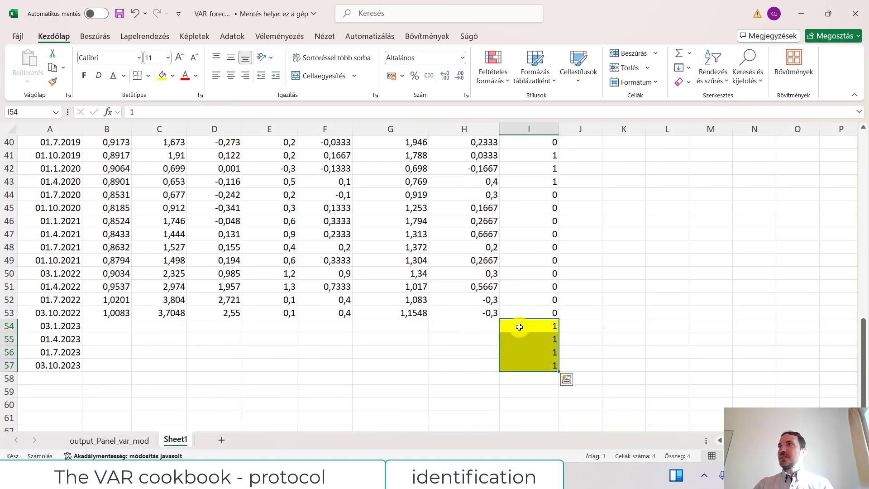
pyautogui.click(466, 349)
pyautogui.moveTo(464, 365); pyautogui.dragTo(59, 367)
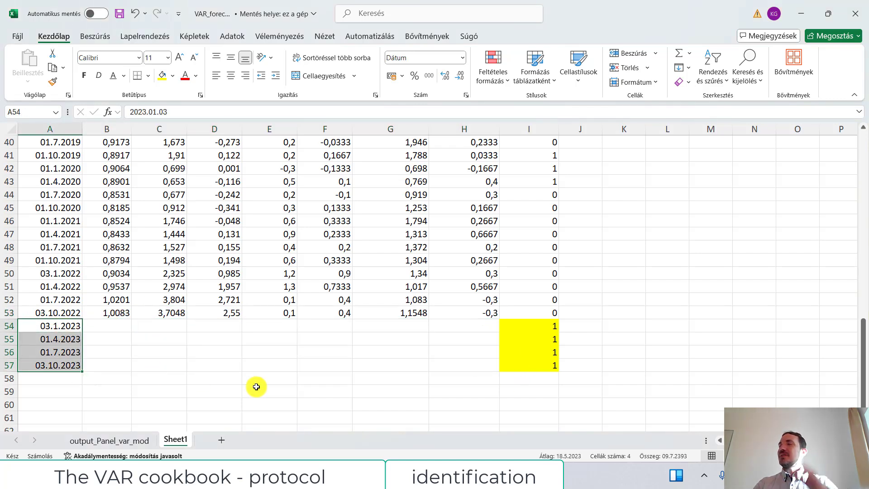
pyautogui.click(508, 367)
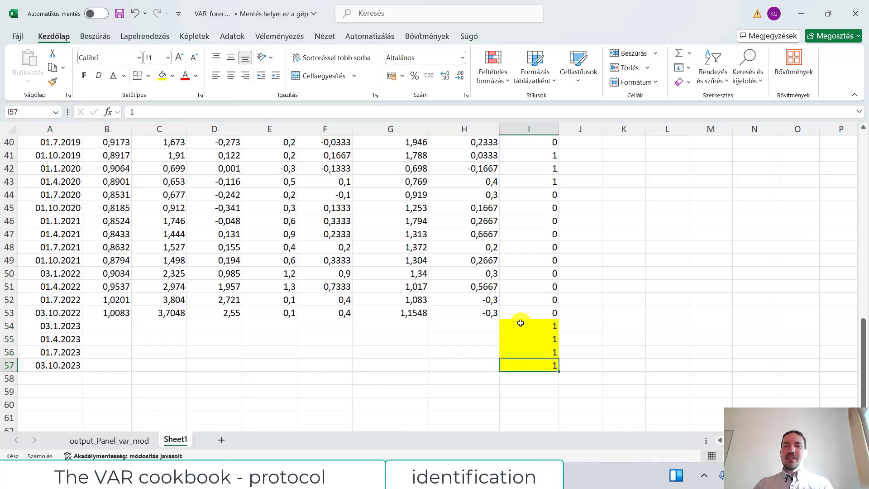
pyautogui.click(520, 326)
pyautogui.click(509, 344)
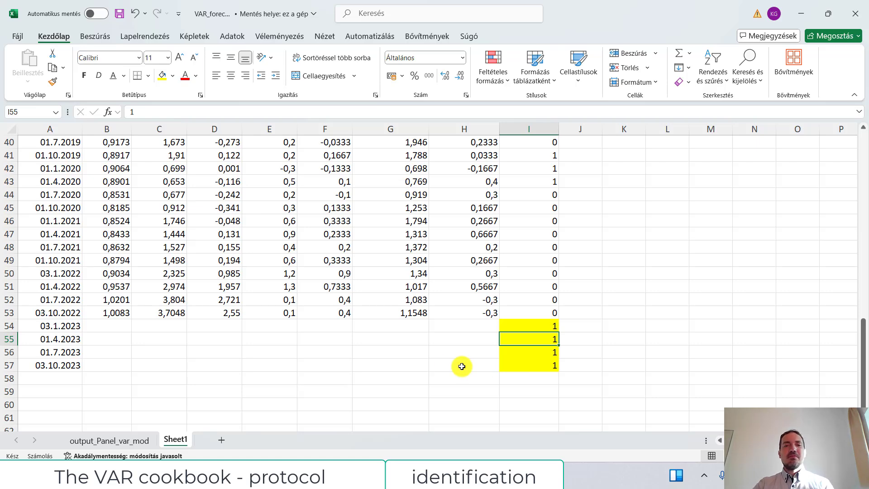
pyautogui.scroll(13, 442, 365)
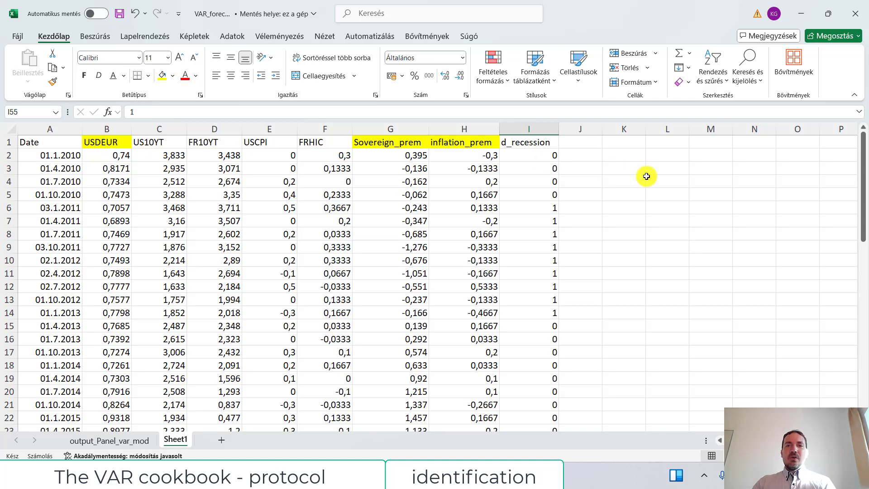
# Step: Add a new worksheet after Sheet1 and name it output
pyautogui.click(222, 441)
pyautogui.rightClick(213, 440)
pyautogui.click(252, 294)
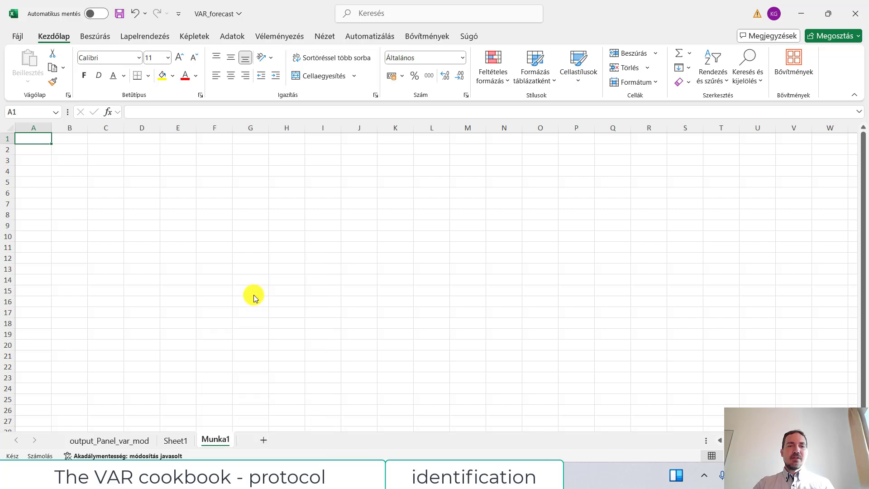
pyautogui.write('output')
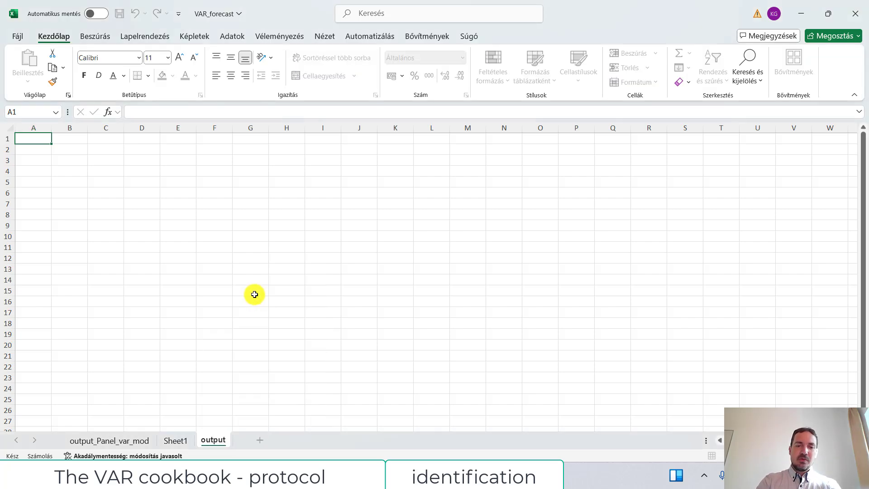
pyautogui.click(254, 294)
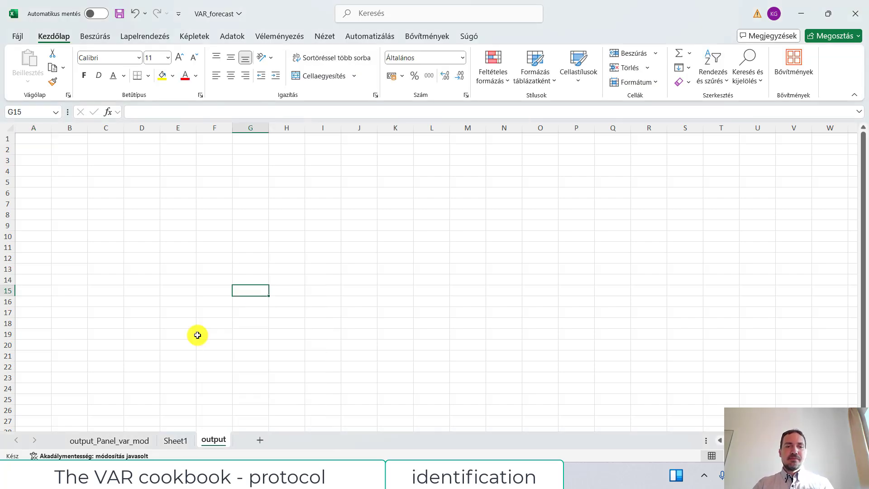
# Step: Copy the USDEUR, Sovereign_prem and inflation_prem headers from Sheet1 into C1:E1 of the output sheet
pyautogui.click(175, 441)
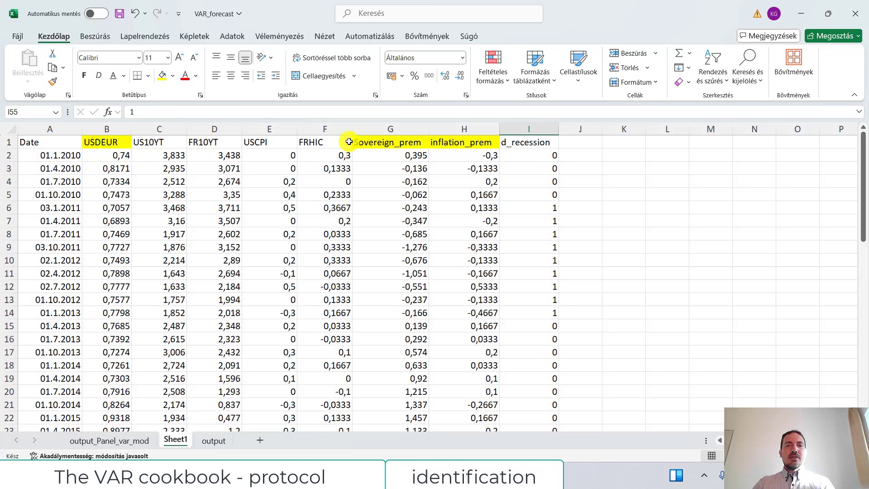
pyautogui.click(109, 143)
pyautogui.keyDown('ctrl'); pyautogui.click(405, 143); pyautogui.keyUp('ctrl')
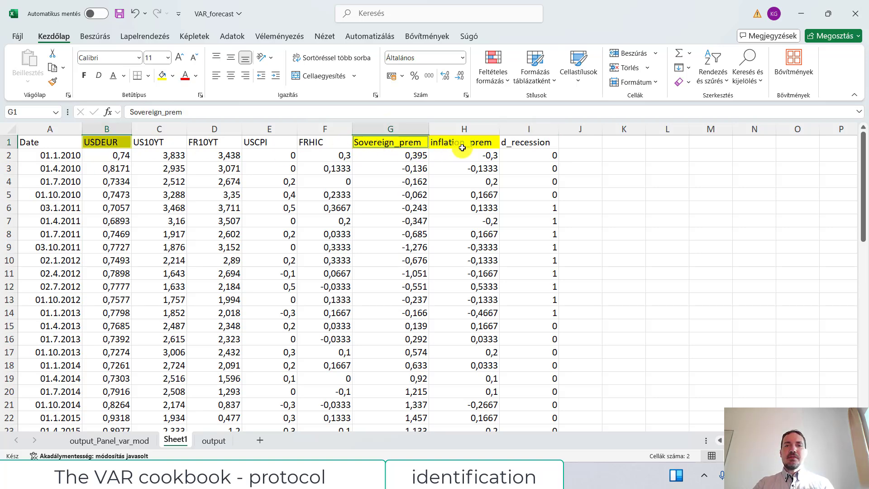
pyautogui.keyDown('ctrl'); pyautogui.click(468, 144); pyautogui.keyUp('ctrl')
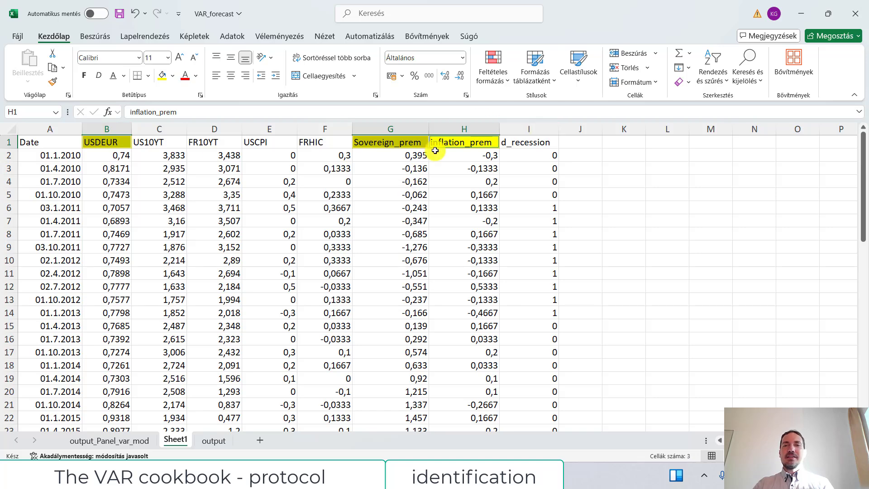
pyautogui.hotkey('ctrl', 'c')
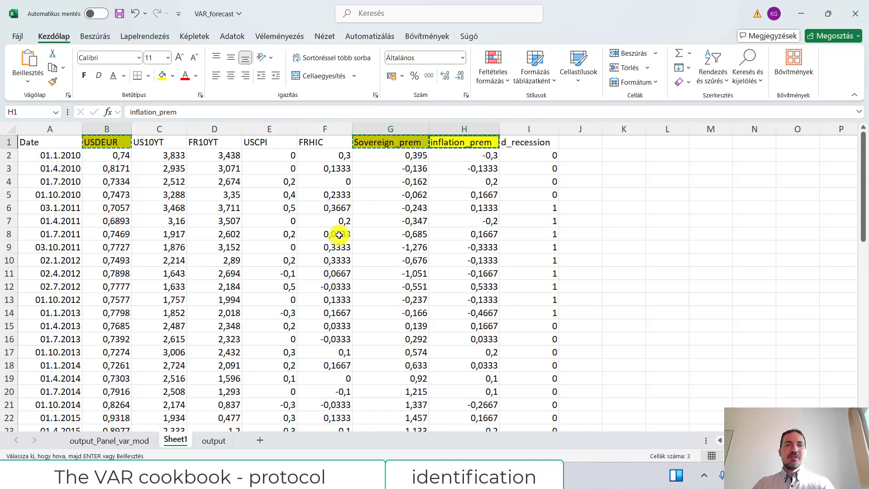
pyautogui.click(213, 441)
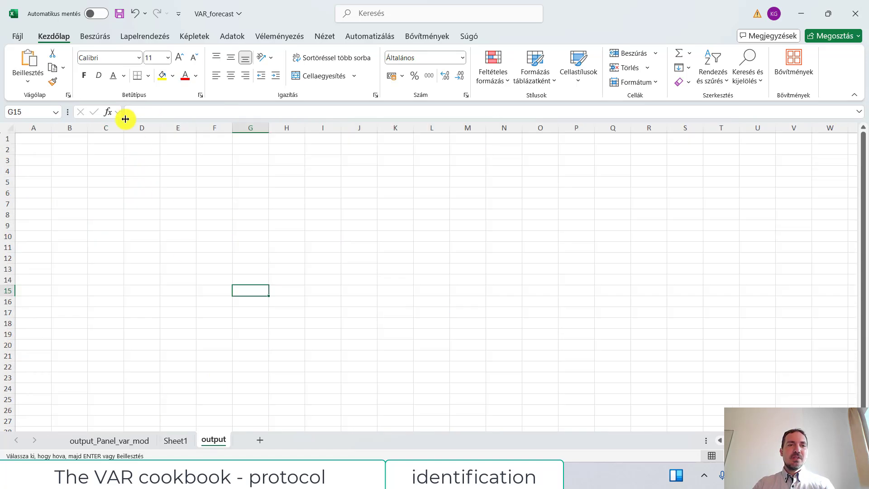
pyautogui.click(101, 137)
pyautogui.hotkey('ctrl', 'v')
# Step: Label the copied headers with "endogenous variables:" in B1 and widen column B to fit the text
pyautogui.click(76, 138)
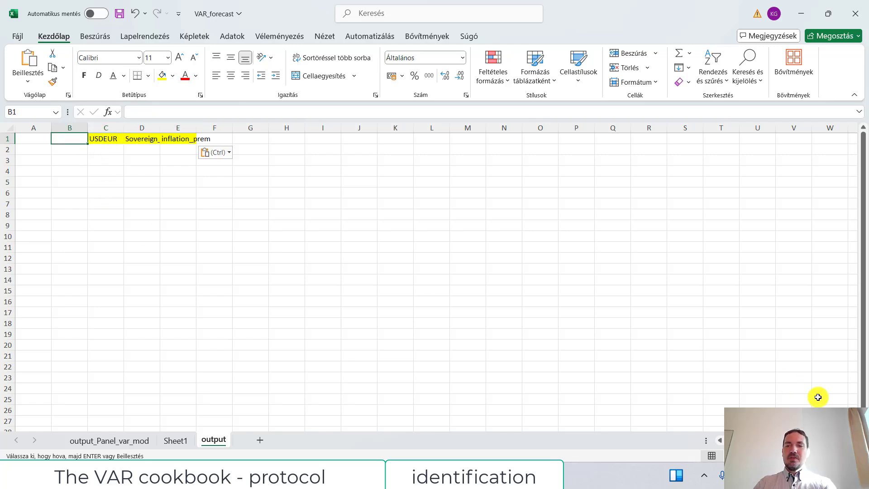
pyautogui.scroll(5, 782, 401)
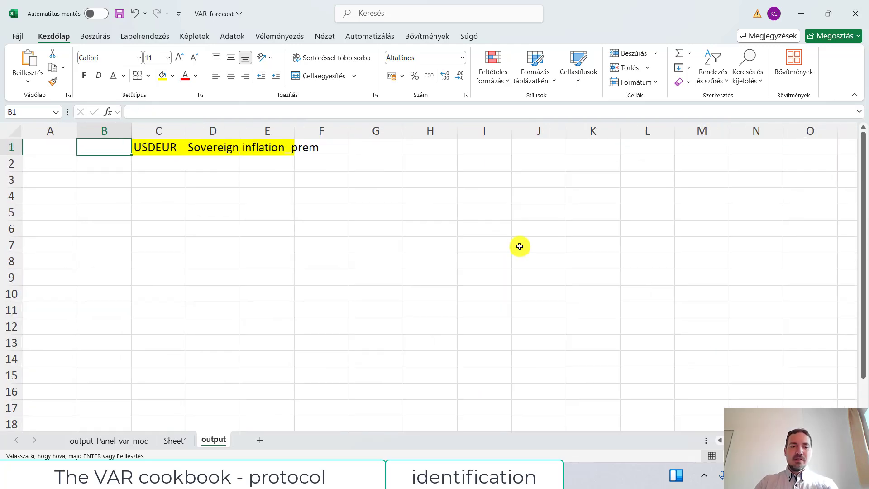
pyautogui.write('endogen')
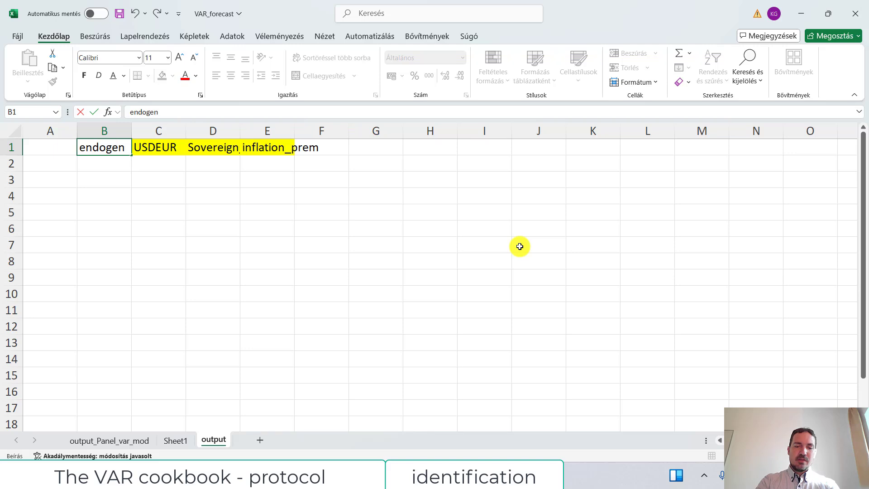
pyautogui.write('ous variables')
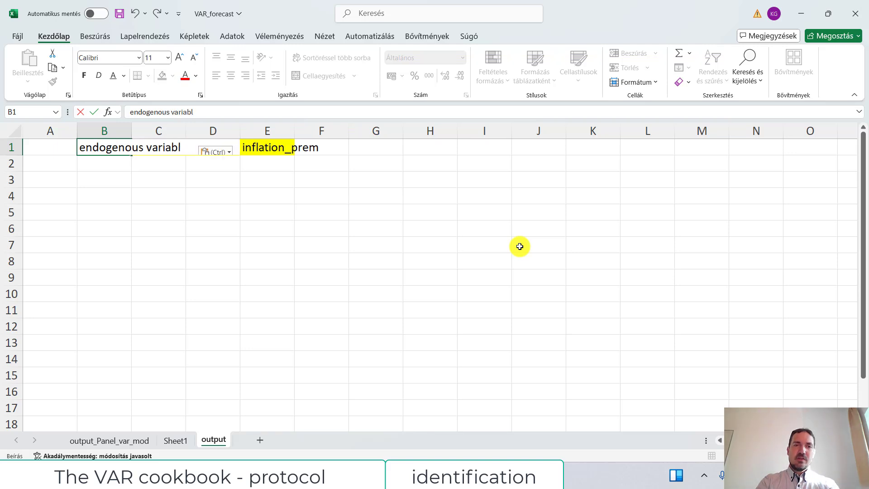
pyautogui.click(123, 201)
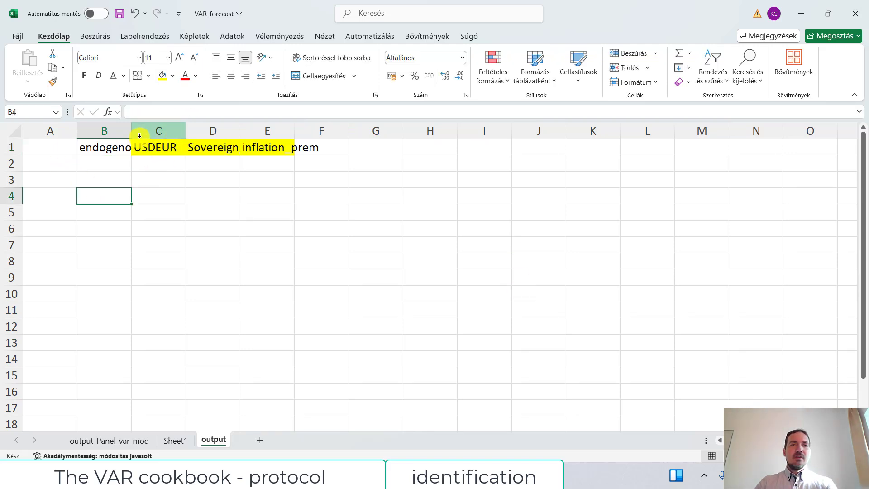
pyautogui.moveTo(130, 131); pyautogui.dragTo(198, 128)
pyautogui.click(175, 144)
pyautogui.click(207, 111)
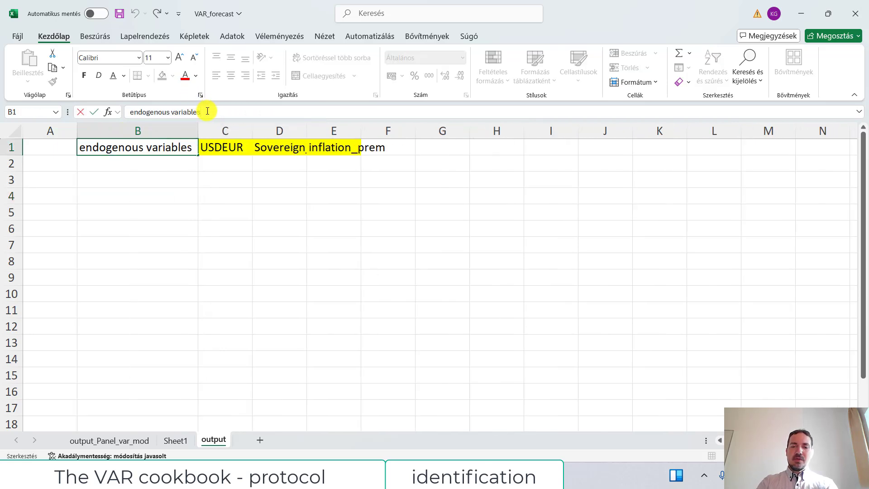
pyautogui.write(':')
pyautogui.click(162, 164)
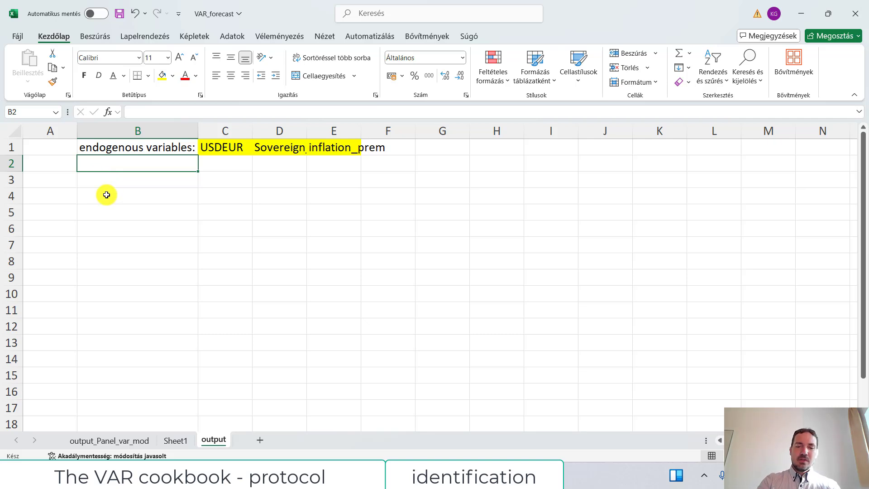
# Step: Enter the label "loading order (identification)" in B2
pyautogui.write('loading order (identification')
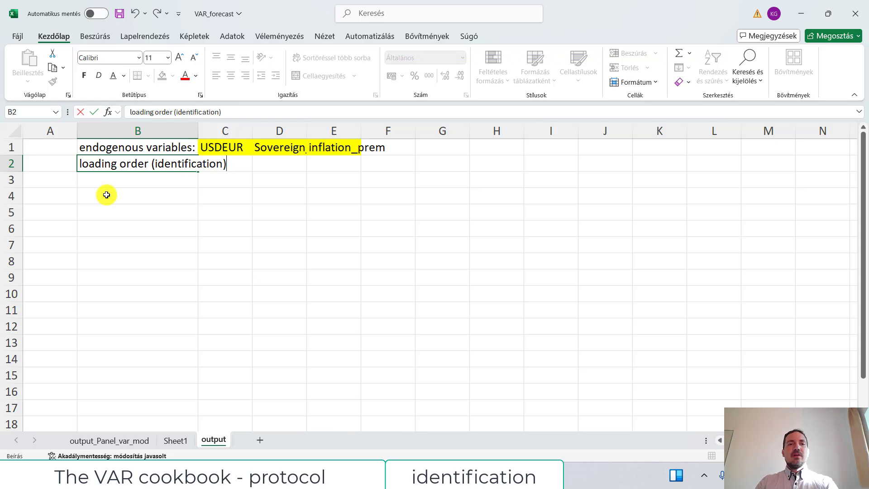
pyautogui.click(107, 195)
pyautogui.click(188, 229)
pyautogui.click(184, 166)
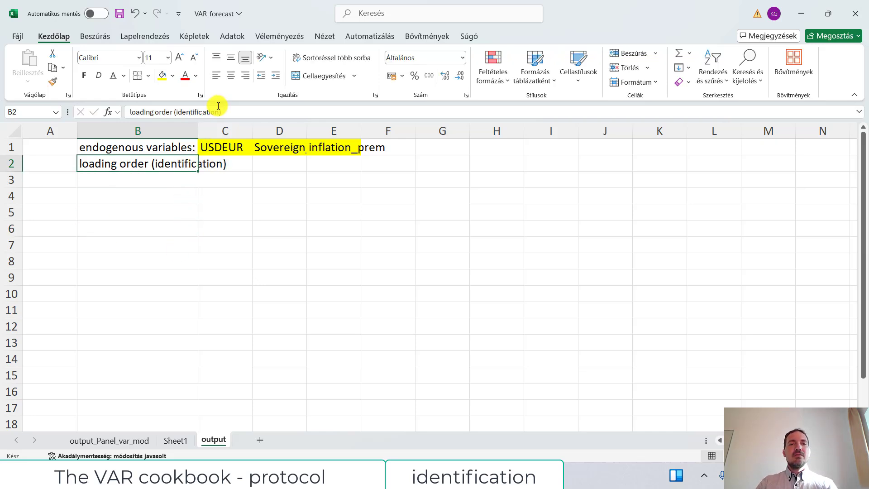
# Step: Change the label in B2 to "identification matrix"
pyautogui.moveTo(224, 112); pyautogui.dragTo(130, 112)
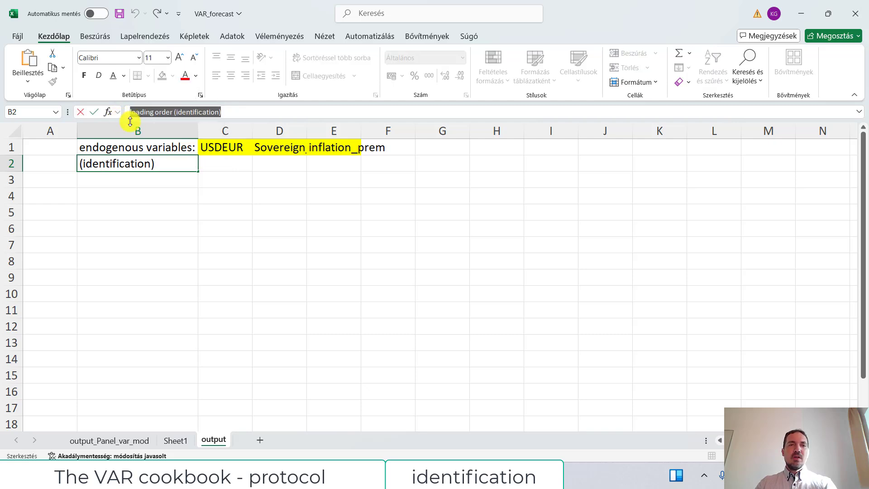
pyautogui.click(177, 111)
pyautogui.hotkey('shift', 'Home')
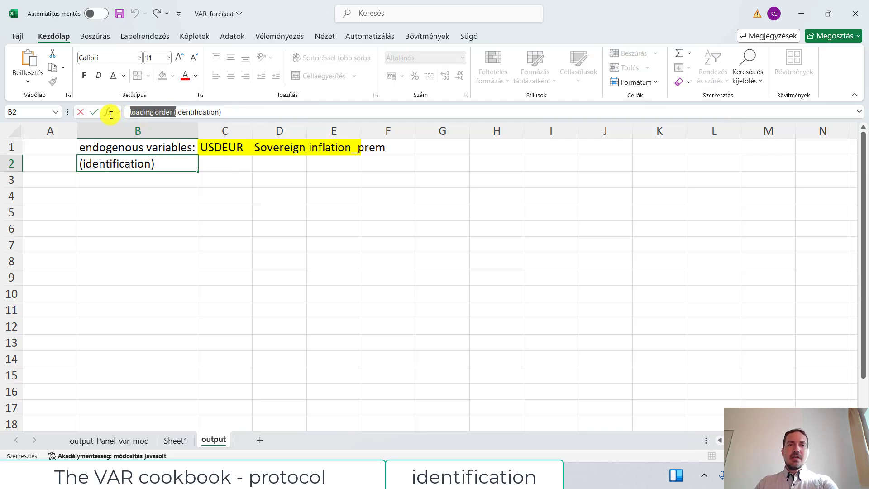
pyautogui.press('BackSpace')
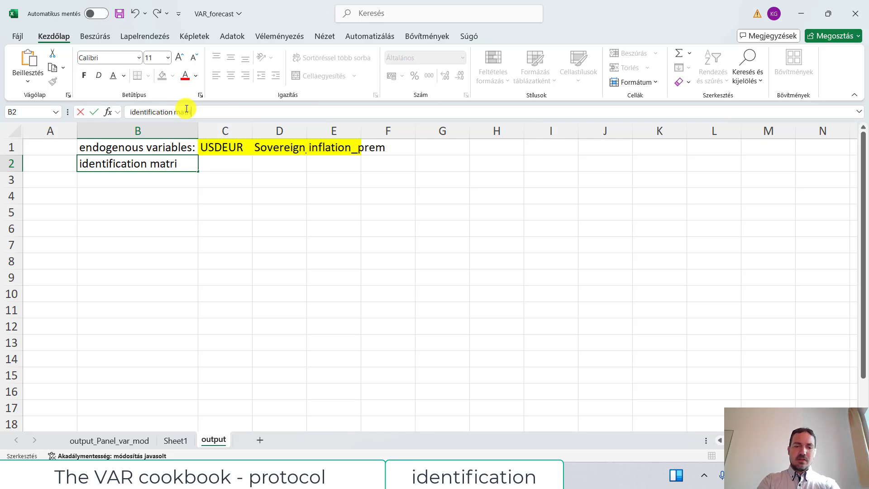
pyautogui.click(164, 245)
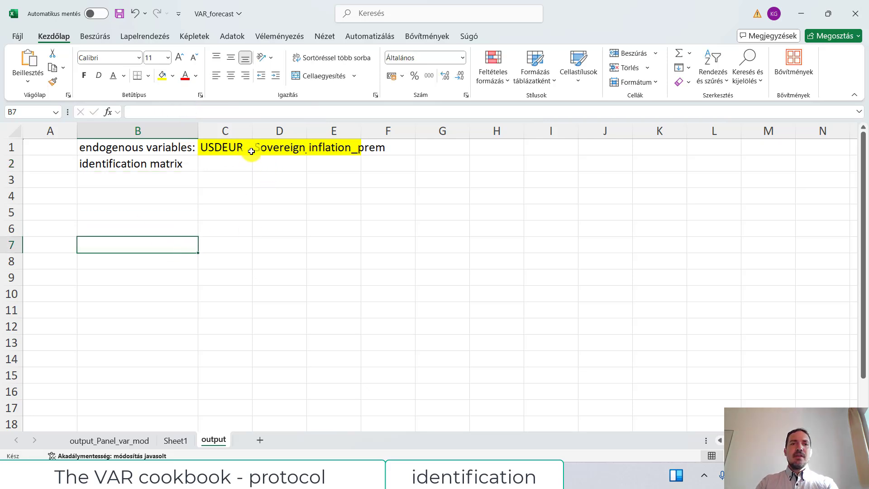
# Step: Copy the inflation_prem header from E1 to C3 as the first variable of the identification matrix
pyautogui.click(316, 150)
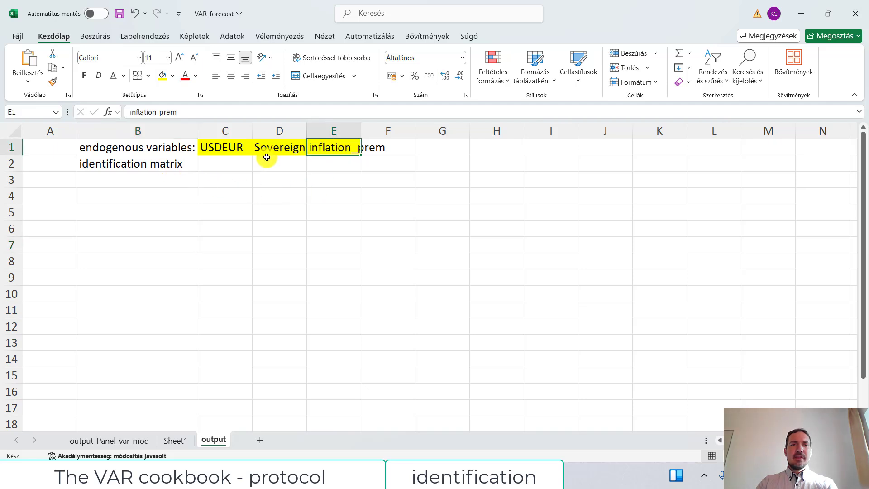
pyautogui.hotkey('ctrl', 'c')
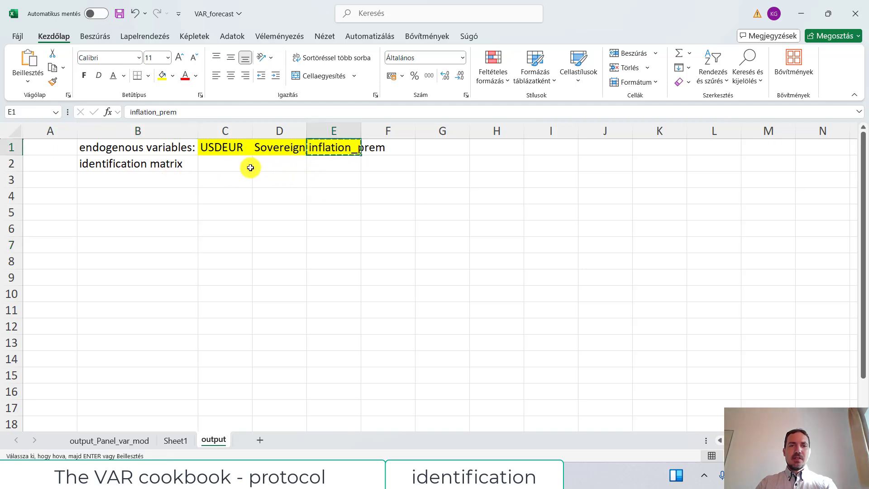
pyautogui.click(233, 176)
pyautogui.hotkey('ctrl', 'v')
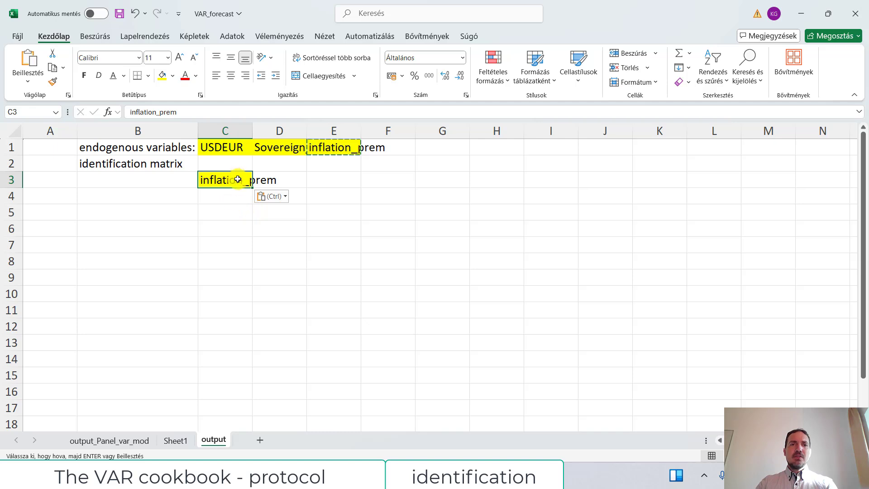
# Step: Merge and center cells C2:E2 and enter the label "shocks"
pyautogui.press('Up')
pyautogui.keyDown('shift'); pyautogui.click(380, 165); pyautogui.keyUp('shift')
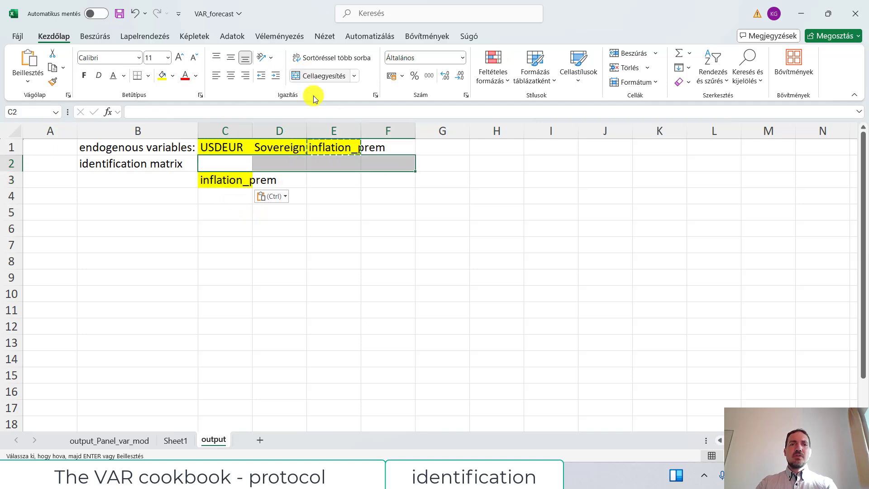
pyautogui.click(322, 158)
pyautogui.keyDown('shift'); pyautogui.click(219, 155); pyautogui.keyUp('shift')
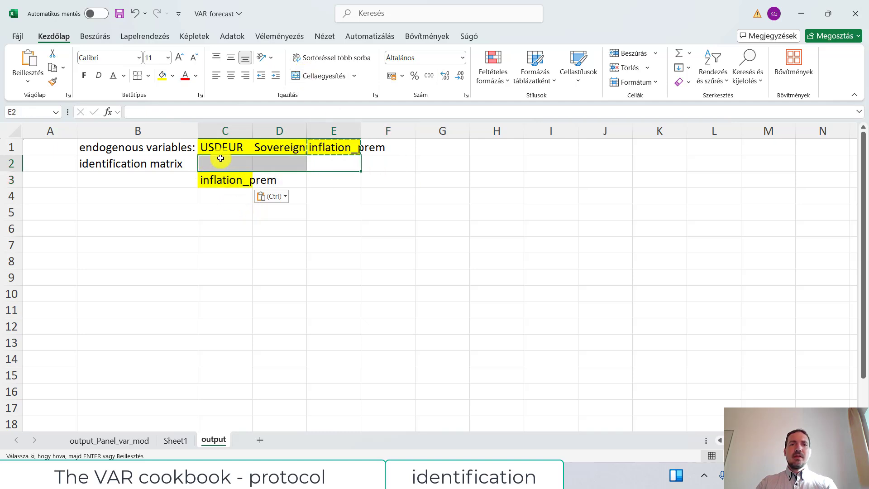
pyautogui.click(311, 75)
pyautogui.click(243, 111)
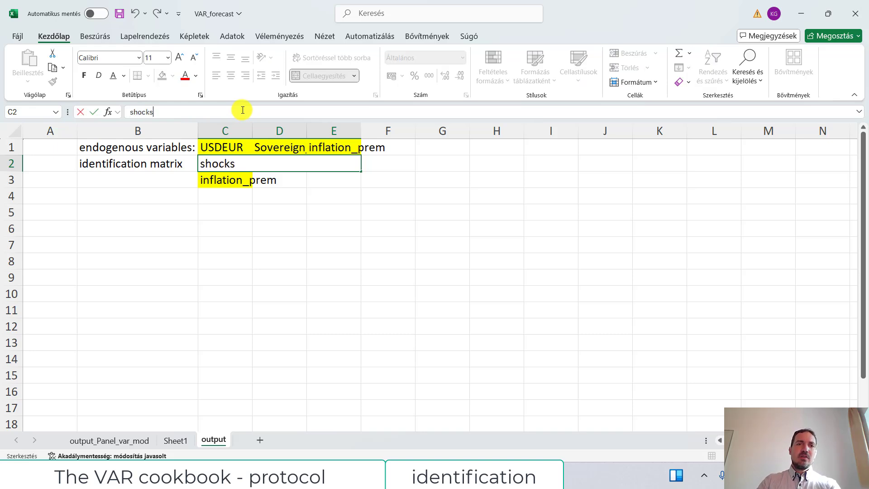
# Step: Merge and center cells B4:B6, enter the label "effects" and align it vertically to the middle
pyautogui.click(126, 196)
pyautogui.moveTo(128, 196); pyautogui.dragTo(120, 228)
pyautogui.click(311, 76)
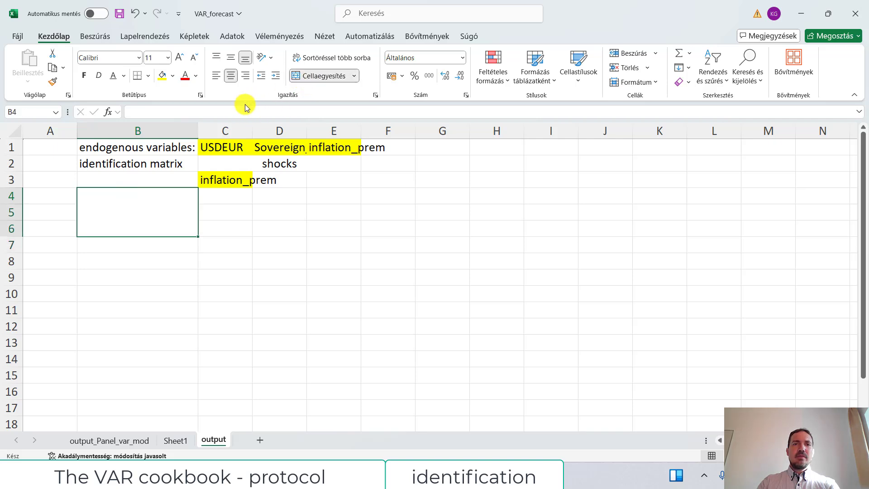
pyautogui.click(223, 115)
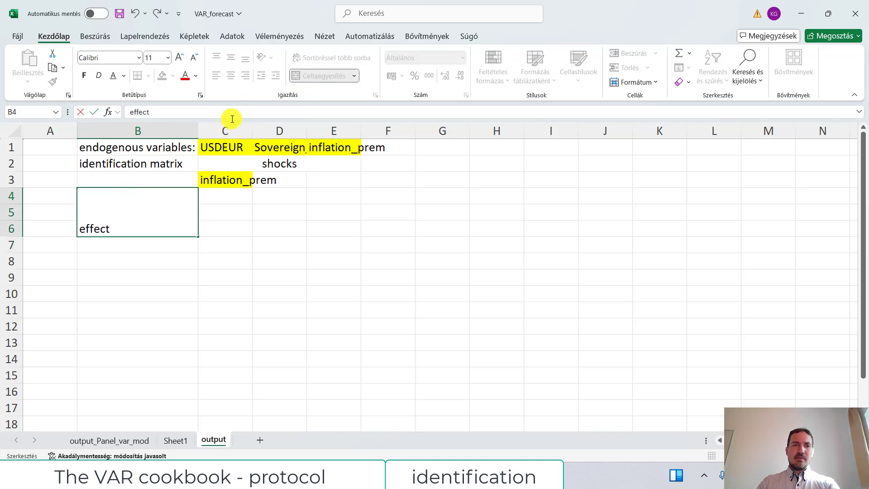
pyautogui.write('s')
pyautogui.click(293, 266)
pyautogui.click(145, 210)
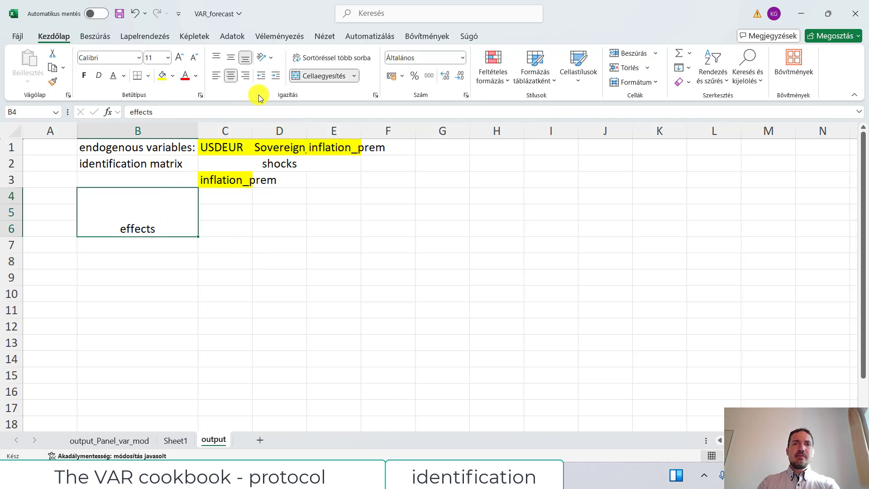
pyautogui.click(231, 58)
# Step: Relocate the merged "shocks" label to D2:F2 and merge and center those three cells
pyautogui.click(241, 183)
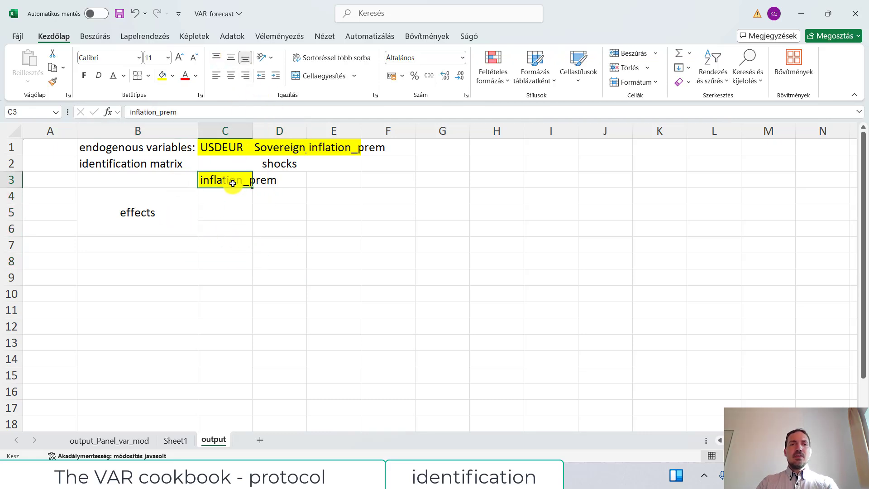
pyautogui.hotkey('ctrl', 'c')
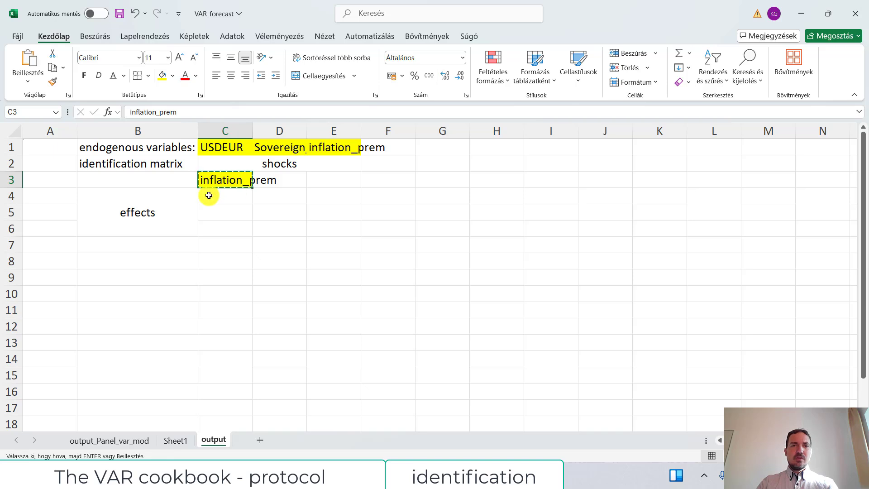
pyautogui.click(258, 165)
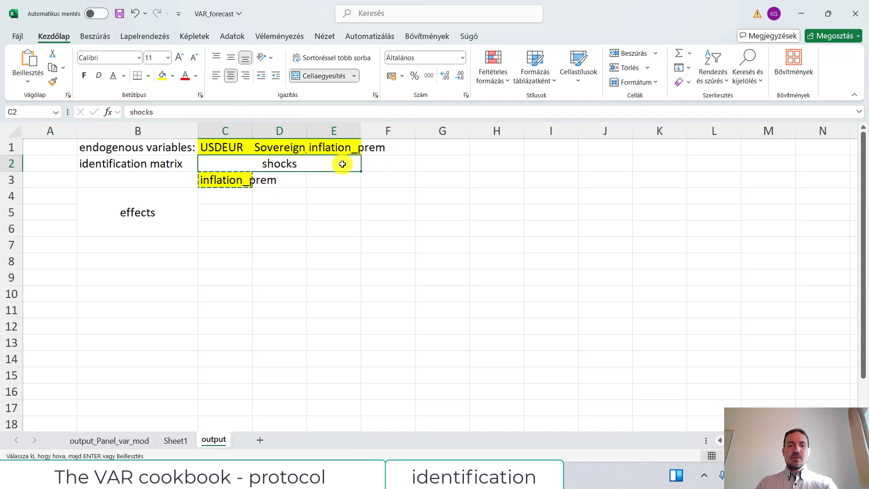
pyautogui.moveTo(342, 164); pyautogui.dragTo(388, 164)
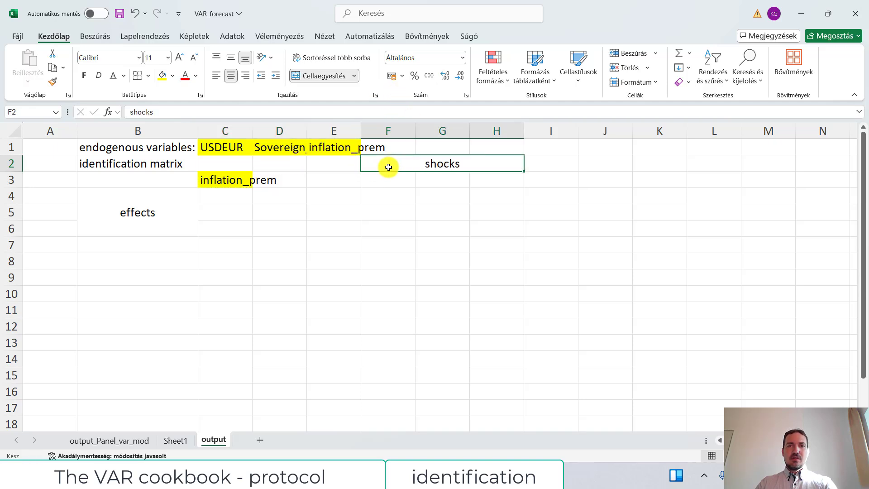
pyautogui.hotkey('ctrl', 'c')
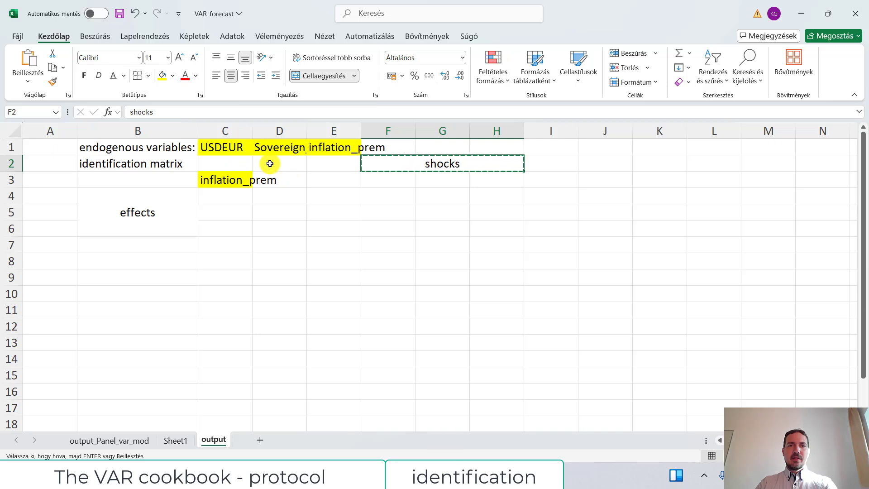
pyautogui.click(271, 163)
pyautogui.press('Return')
pyautogui.click(404, 267)
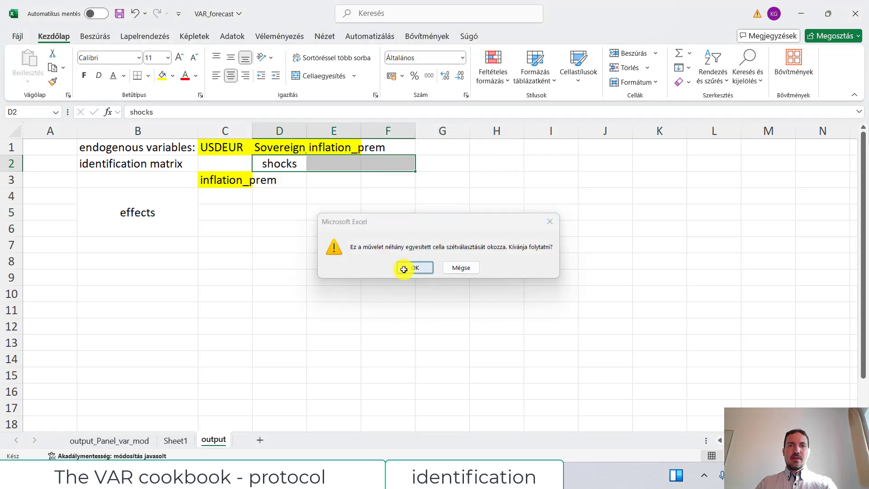
pyautogui.click(317, 75)
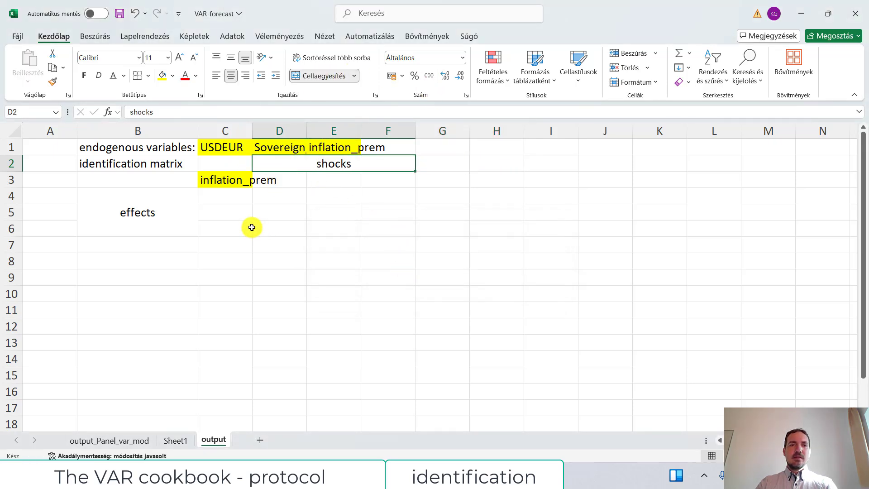
# Step: Move the inflation_prem header from C3 to D3 and copy it to C4
pyautogui.click(243, 212)
pyautogui.click(236, 182)
pyautogui.moveTo(253, 191); pyautogui.dragTo(279, 197)
pyautogui.hotkey('ctrl', 'c')
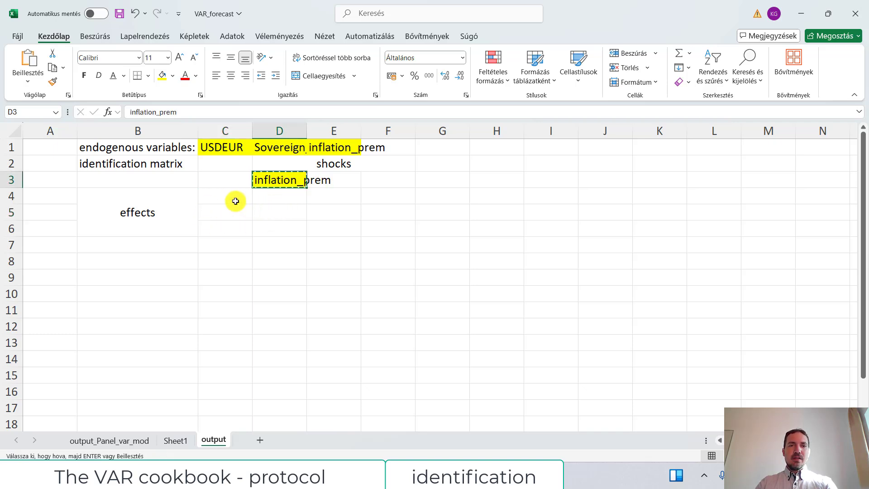
pyautogui.click(229, 199)
pyautogui.hotkey('ctrl', 'v')
# Step: Copy the Sovereign_prem header from D1 to E3 and C5 of the identification matrix
pyautogui.click(268, 154)
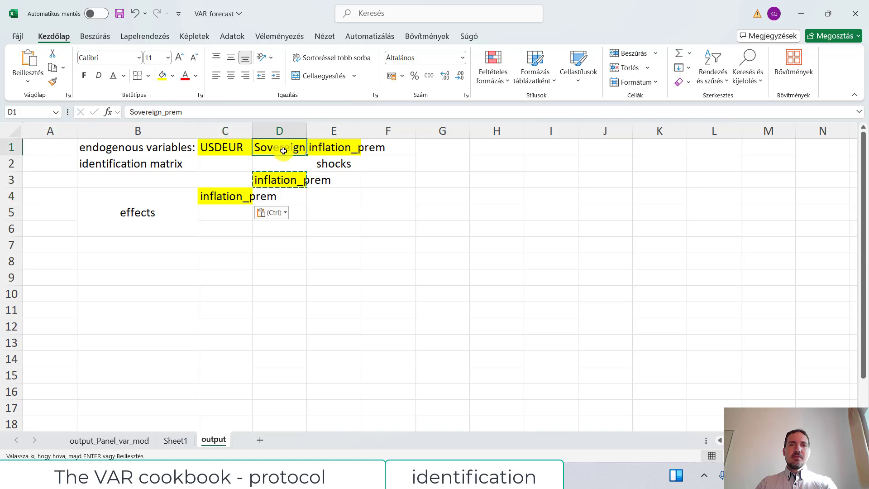
pyautogui.hotkey('ctrl', 'c')
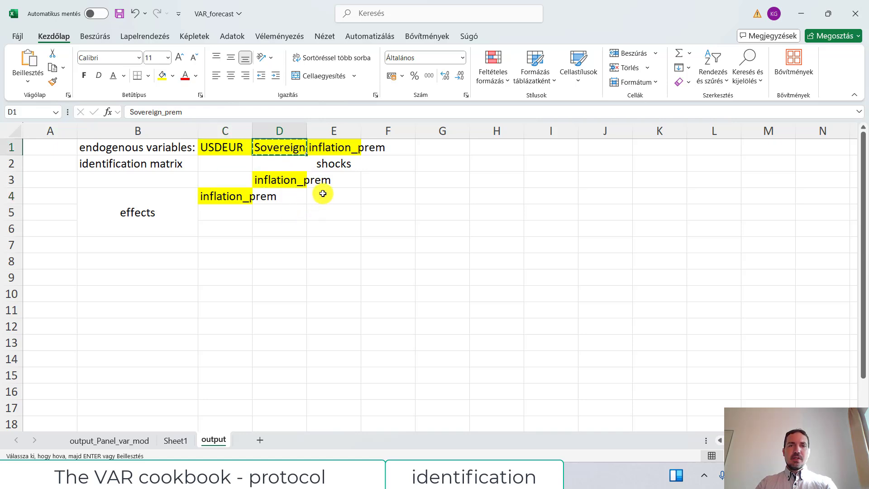
pyautogui.click(320, 182)
pyautogui.hotkey('ctrl', 'v')
pyautogui.click(226, 213)
pyautogui.hotkey('ctrl', 'v')
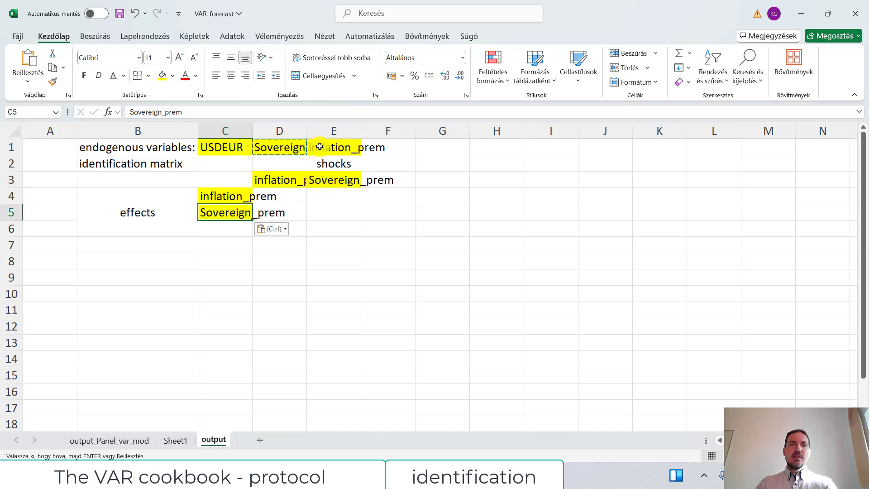
# Step: Copy the USDEUR header from C1 to F3 and C6 as the matrix's last shock and effect
pyautogui.click(229, 147)
pyautogui.hotkey('ctrl', 'c')
pyautogui.click(385, 181)
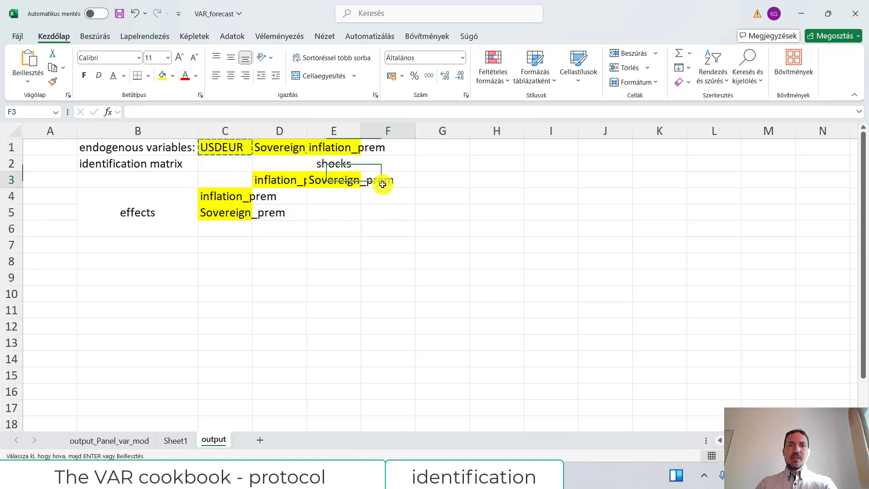
pyautogui.hotkey('ctrl', 'v')
pyautogui.click(235, 228)
pyautogui.hotkey('ctrl', 'v')
# Step: Enter "shocks" in cell D4 of the identification matrix
pyautogui.click(281, 196)
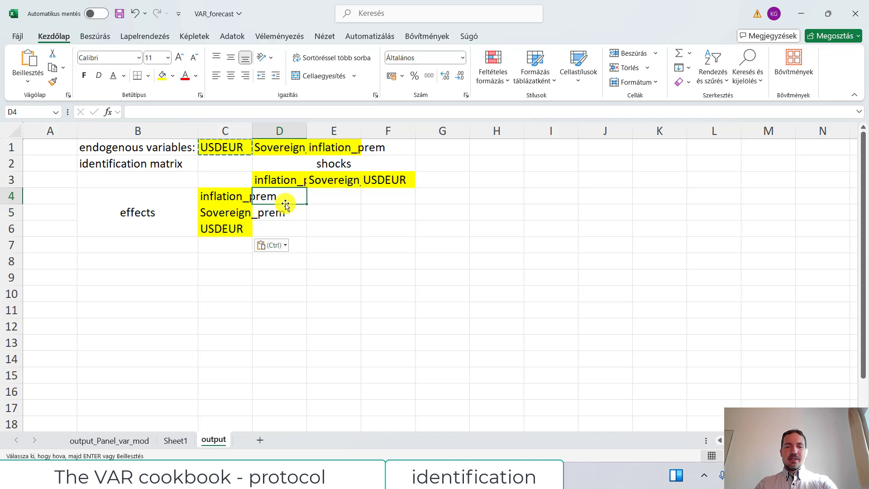
pyautogui.write('shocks')
pyautogui.press('Return')
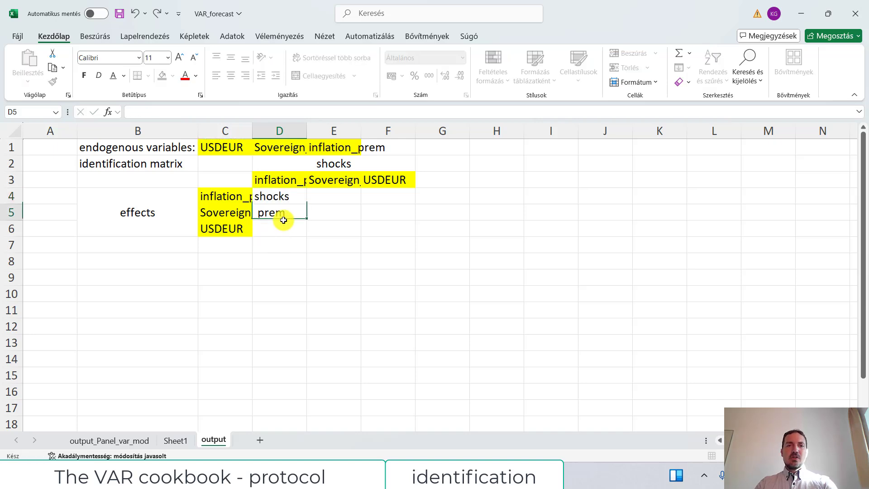
# Step: Replace the content of D4 with "i" and enter "i" in D5 and E5
pyautogui.click(276, 198)
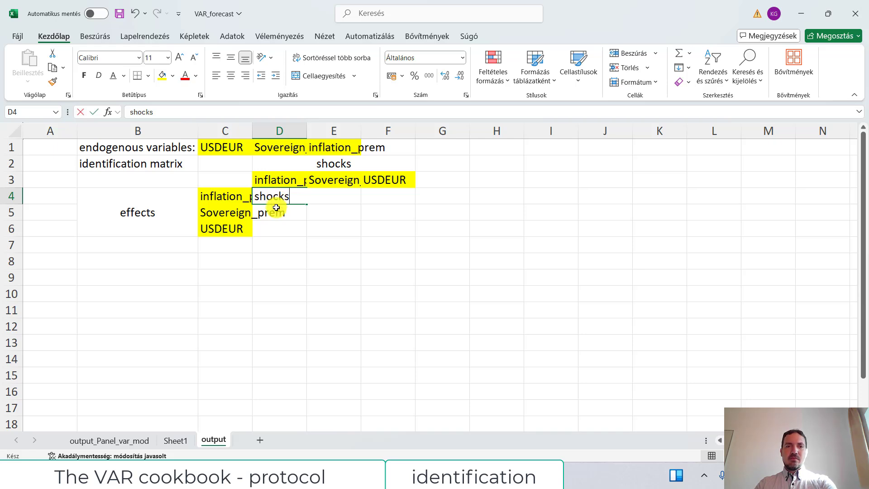
pyautogui.write('i')
pyautogui.press('Delete')
pyautogui.press('Return')
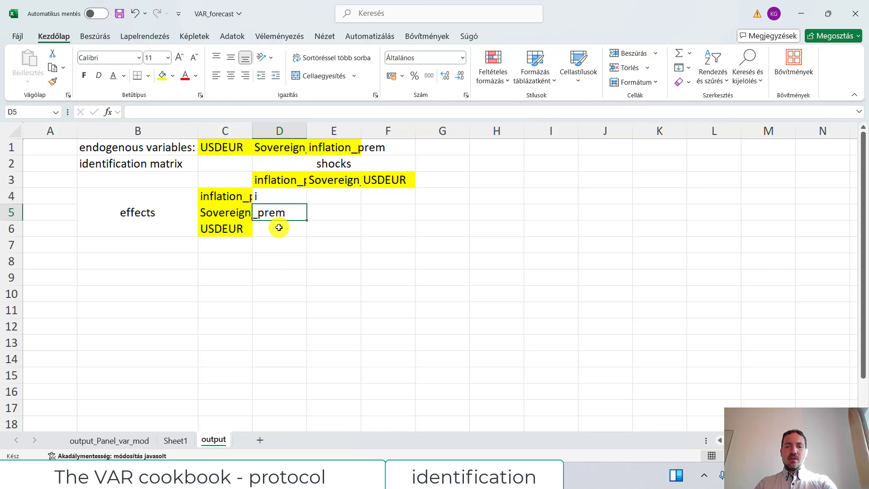
pyautogui.write('i')
pyautogui.click(332, 212)
pyautogui.write('i')
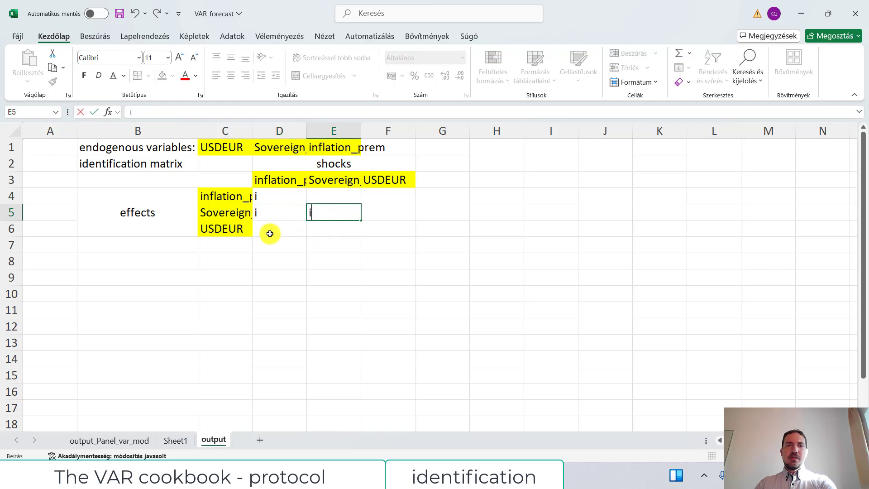
# Step: Fill the USDEUR effects row, cells D6 to F6, with "i"
pyautogui.click(270, 232)
pyautogui.write('i')
pyautogui.press('Tab')
pyautogui.write('i')
pyautogui.press('Tab')
pyautogui.write('i')
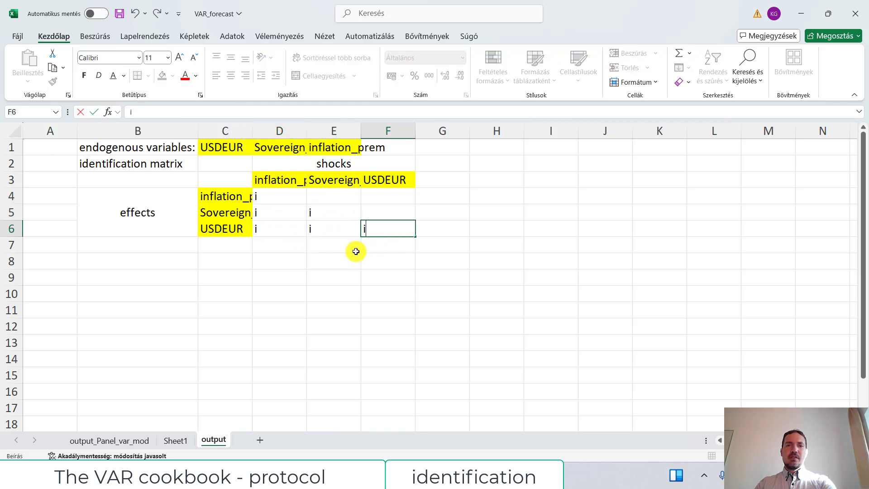
# Step: Enter 0 in the matrix's upper-triangle cells E4, F4 and F5
pyautogui.click(313, 199)
pyautogui.write('0')
pyautogui.click(386, 199)
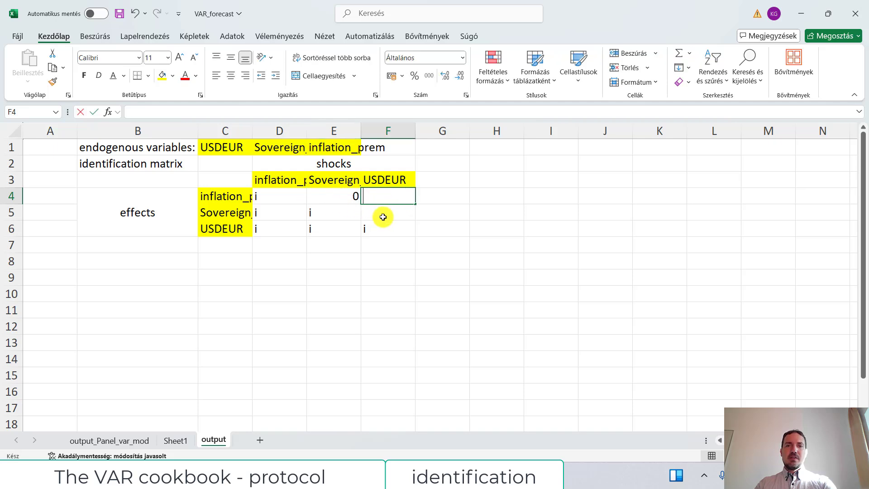
pyautogui.write('0')
pyautogui.press('Return')
pyautogui.write('0')
# Step: Change cell E5 to 0 and set it back to "i"
pyautogui.click(336, 215)
pyautogui.write('0')
pyautogui.click(378, 276)
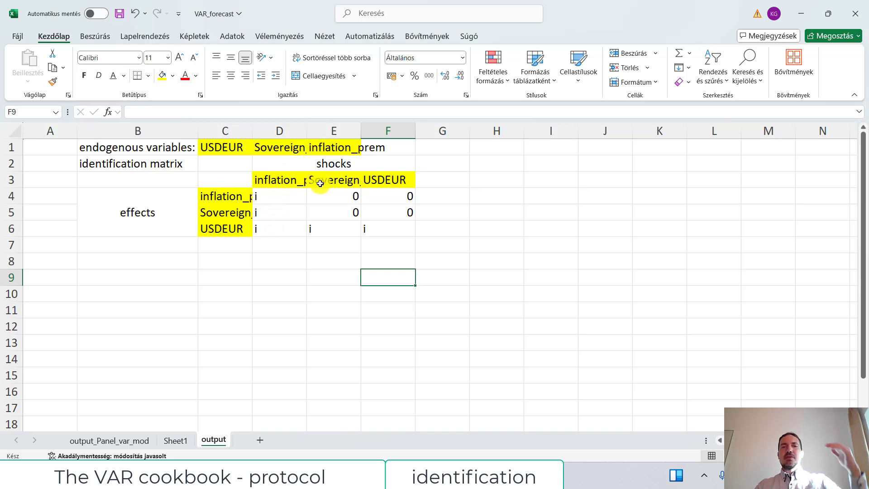
pyautogui.click(332, 216)
pyautogui.write('i')
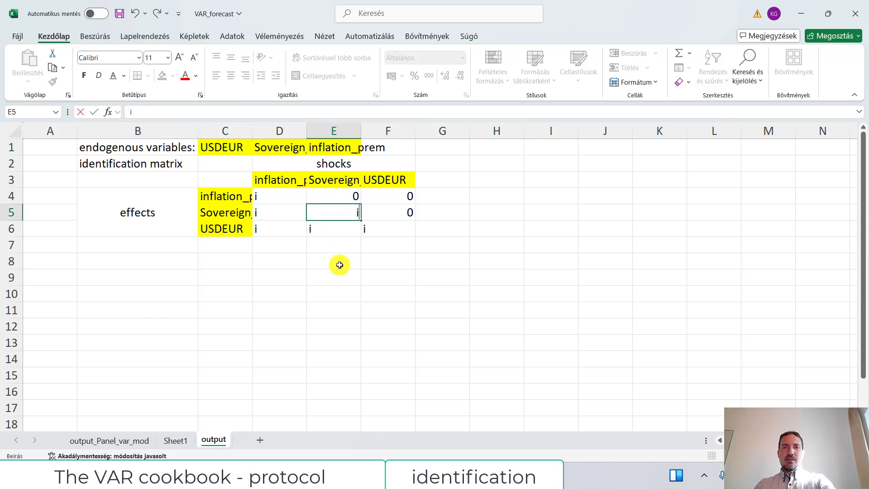
pyautogui.click(339, 262)
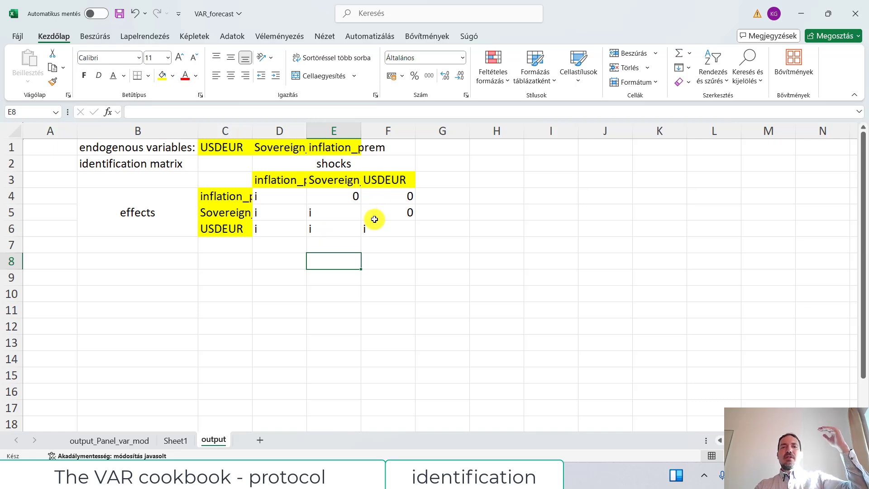
# Step: Examine the identification matrix entries to see which effects each shock has on the variables
pyautogui.click(371, 243)
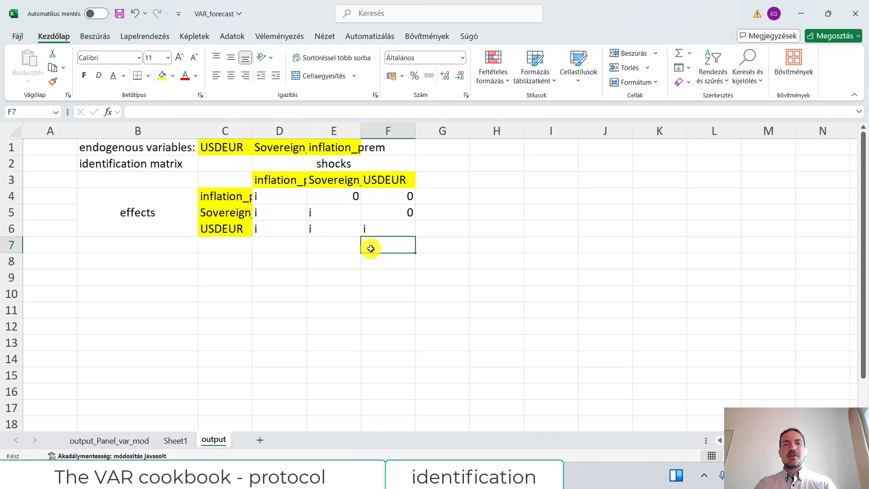
pyautogui.click(275, 199)
pyautogui.click(273, 209)
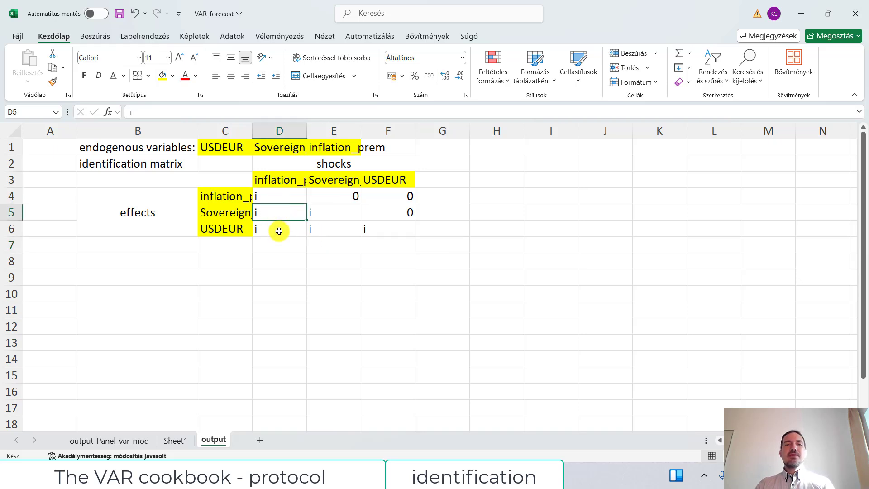
pyautogui.click(278, 229)
pyautogui.click(286, 197)
pyautogui.click(287, 217)
pyautogui.click(288, 229)
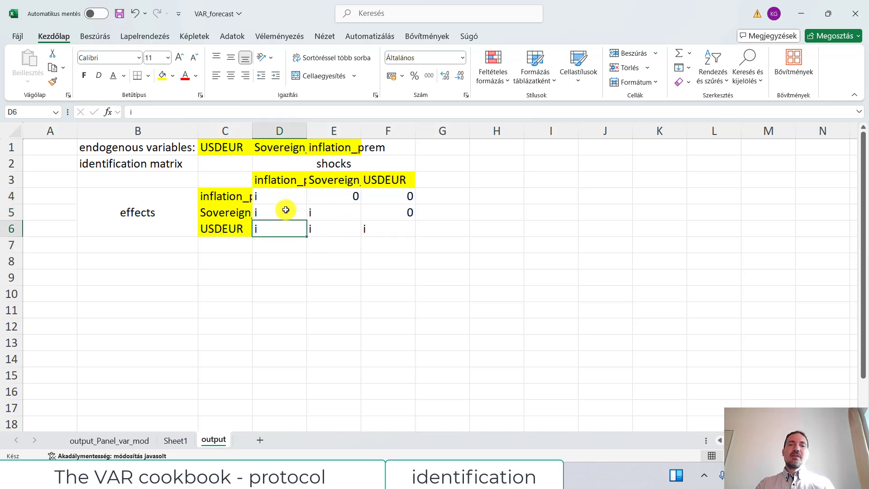
pyautogui.click(290, 201)
pyautogui.click(328, 231)
pyautogui.click(350, 262)
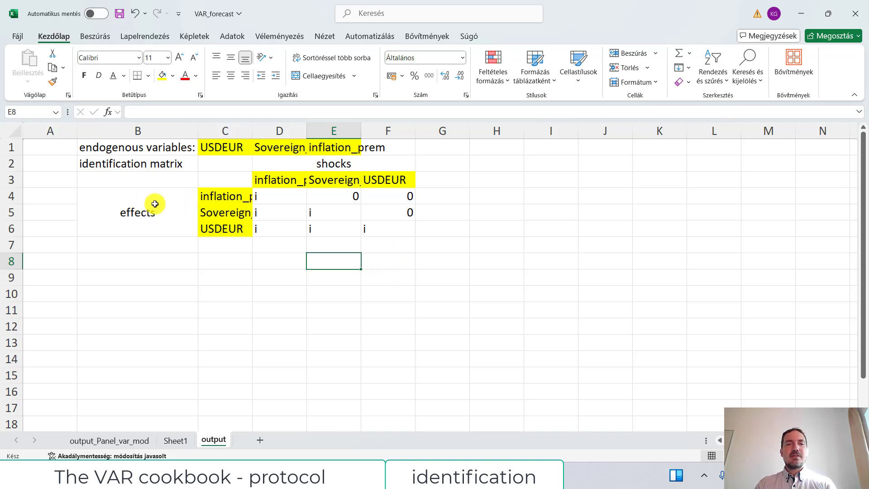
# Step: Apply all borders to the identification matrix in B3:F6
pyautogui.moveTo(163, 181); pyautogui.dragTo(383, 226)
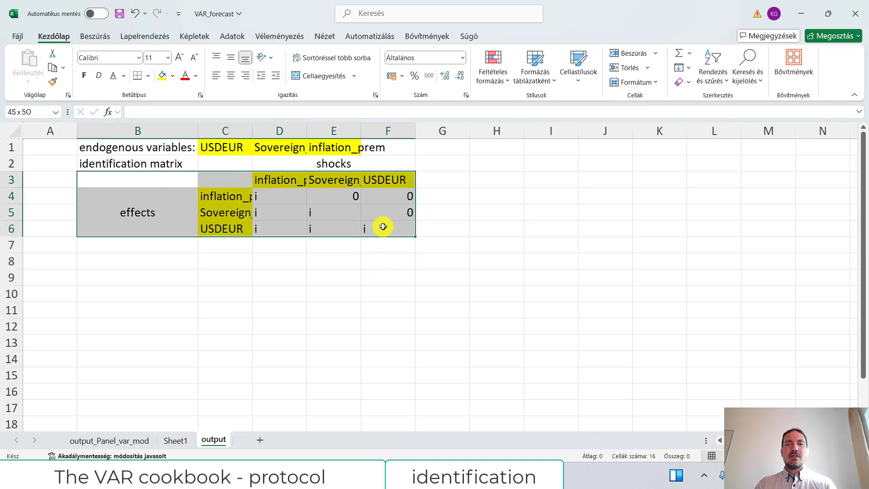
pyautogui.click(149, 77)
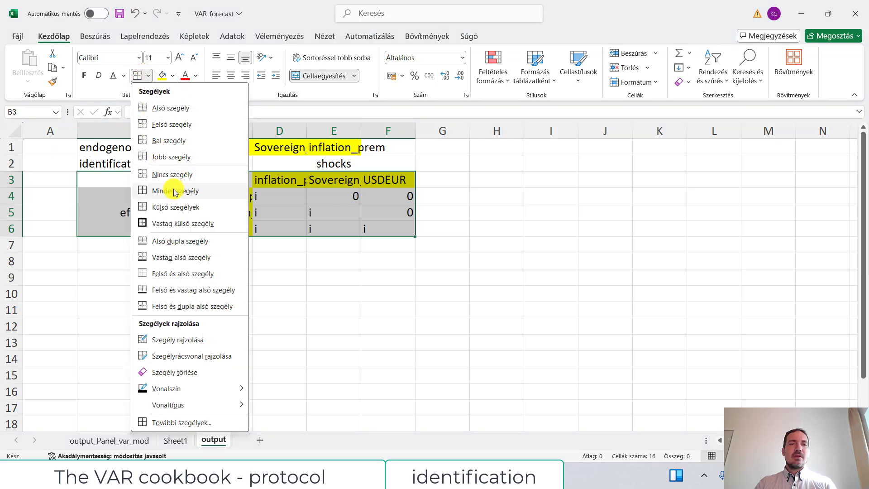
pyautogui.click(172, 190)
pyautogui.click(239, 307)
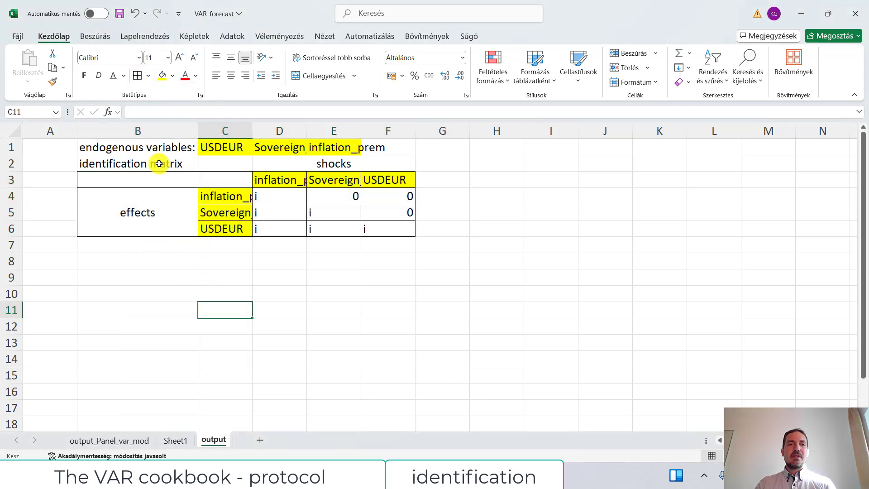
# Step: Enter the label "loading order" in cell B8 below the identification matrix
pyautogui.click(146, 163)
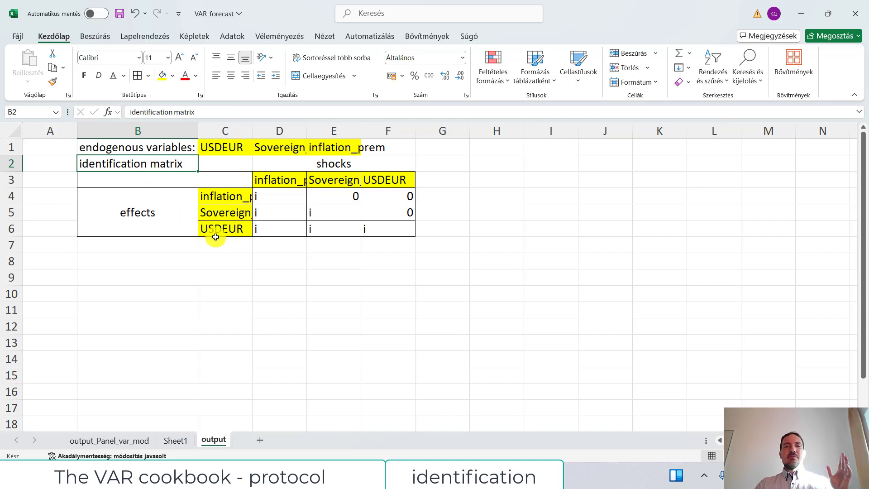
pyautogui.click(159, 251)
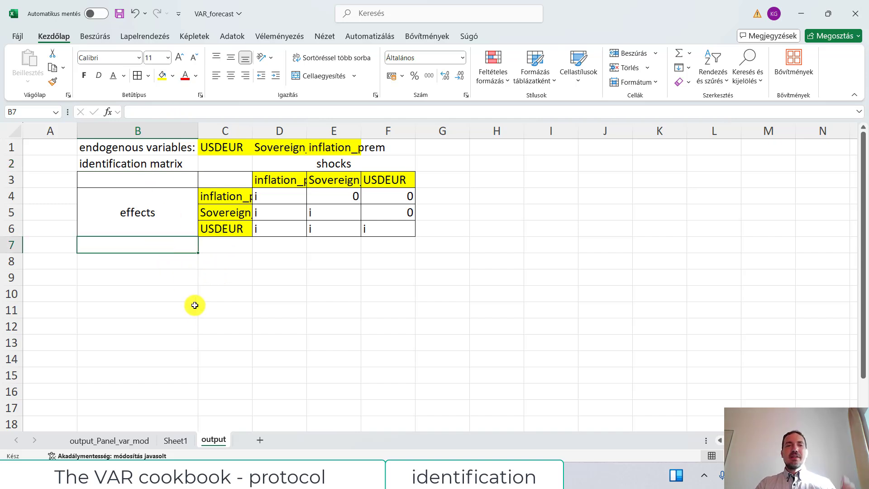
pyautogui.click(158, 261)
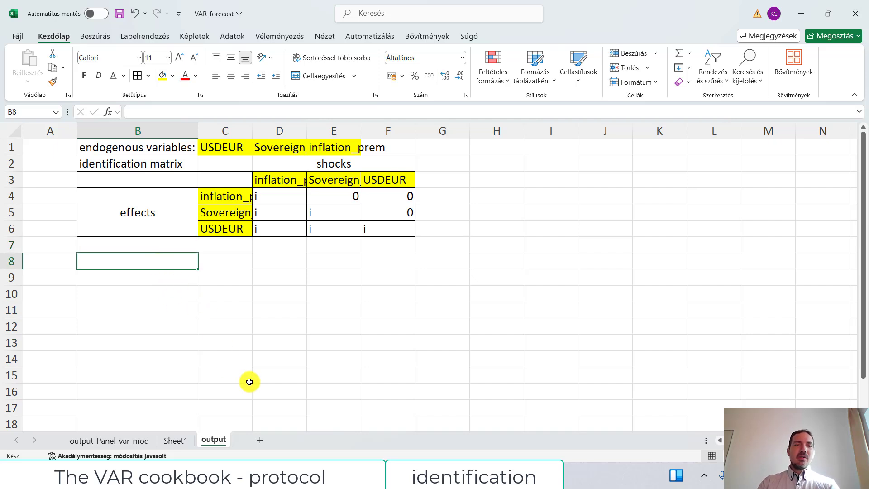
pyautogui.write('loading order')
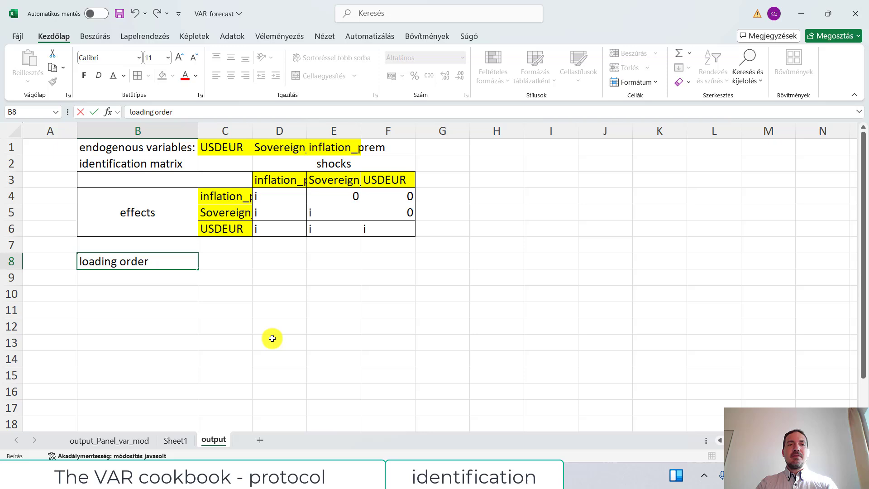
pyautogui.click(290, 304)
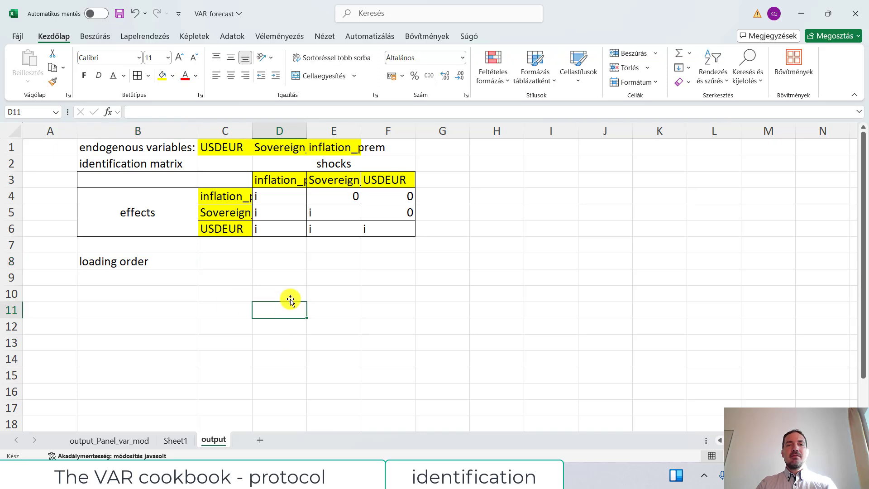
# Step: Copy the three shock names from D3:F3 into C8:E8, beside the loading order label
pyautogui.moveTo(295, 179); pyautogui.dragTo(388, 178)
pyautogui.hotkey('ctrl', 'c')
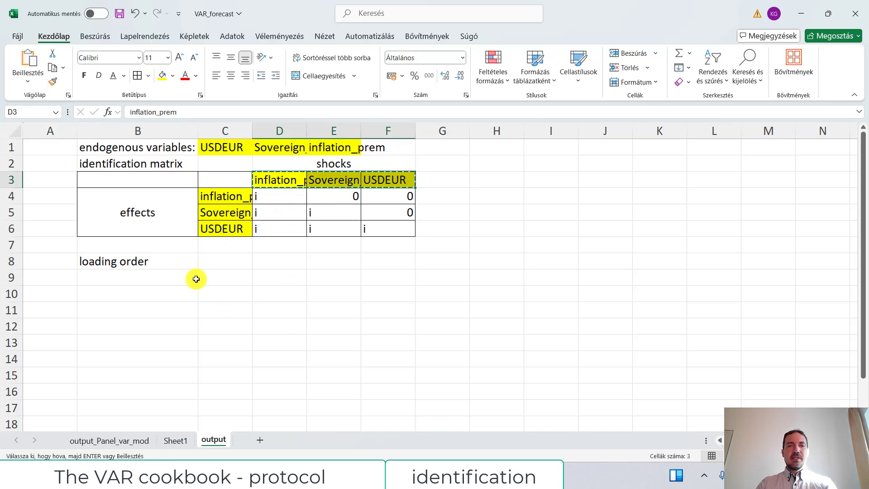
pyautogui.click(219, 265)
pyautogui.hotkey('ctrl', 'v')
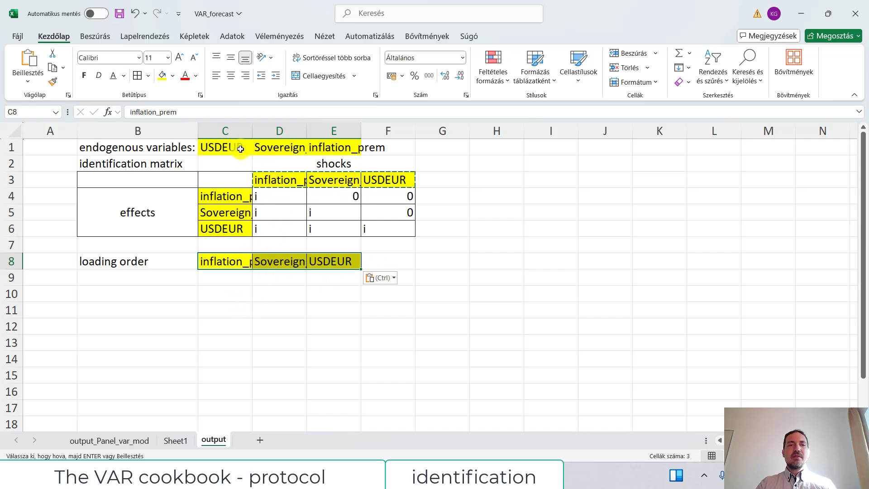
# Step: Change the first loading order entry in C8 to the differenced form "d(inflation_prem)"
pyautogui.press('Right')
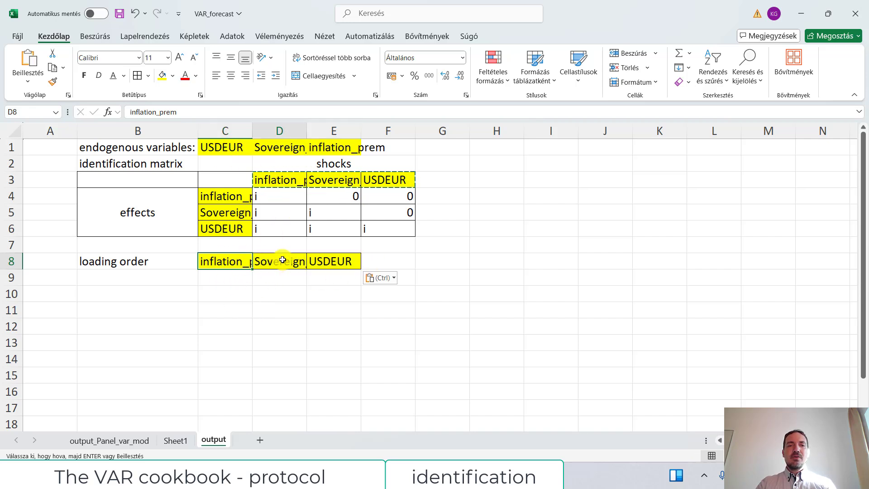
pyautogui.press('Right')
pyautogui.press('Left')
pyautogui.press('Left')
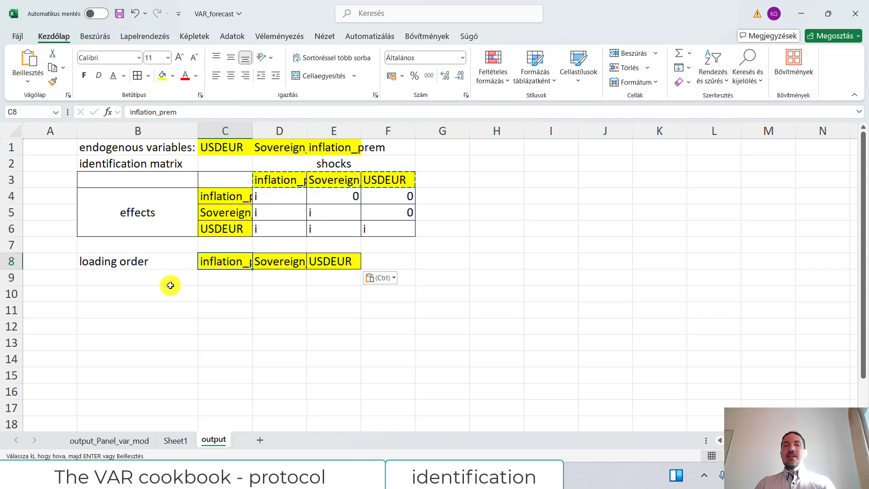
pyautogui.click(129, 114)
pyautogui.write('d(')
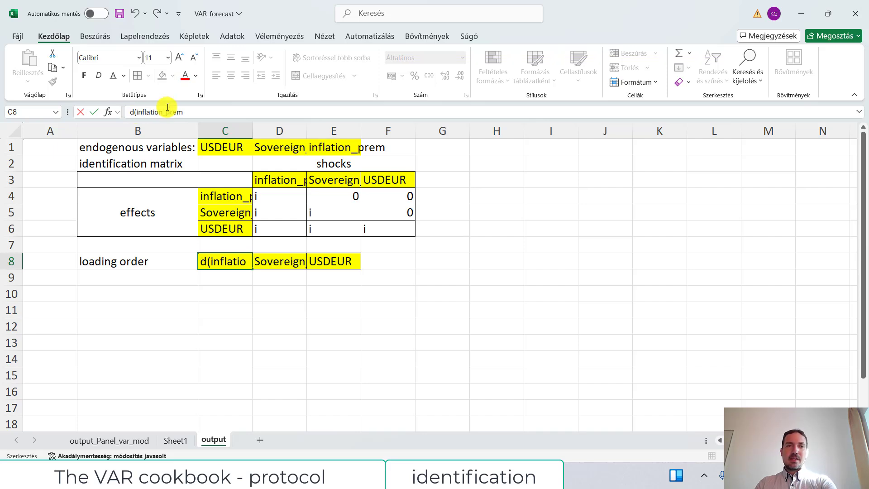
pyautogui.click(195, 115)
pyautogui.write(')')
pyautogui.click(271, 326)
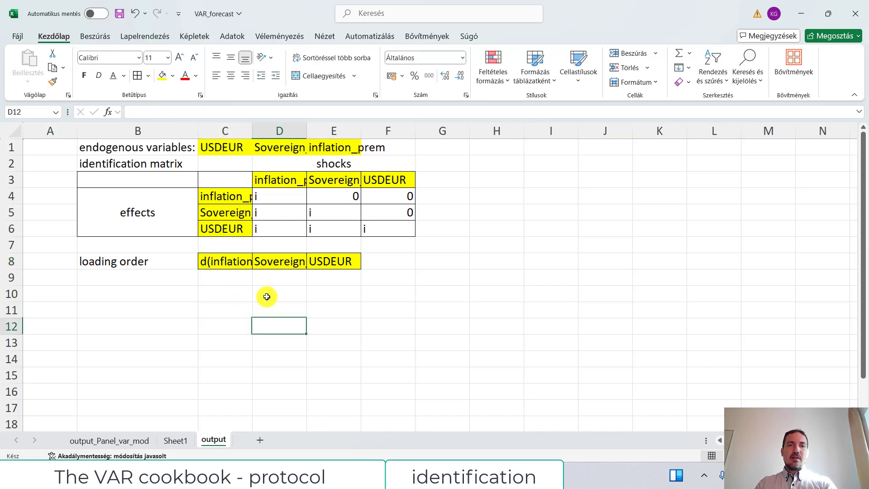
# Step: Change the second loading order entry in D8 to "d(Sovereign_prem)"
pyautogui.click(279, 262)
pyautogui.click(132, 112)
pyautogui.write('d')
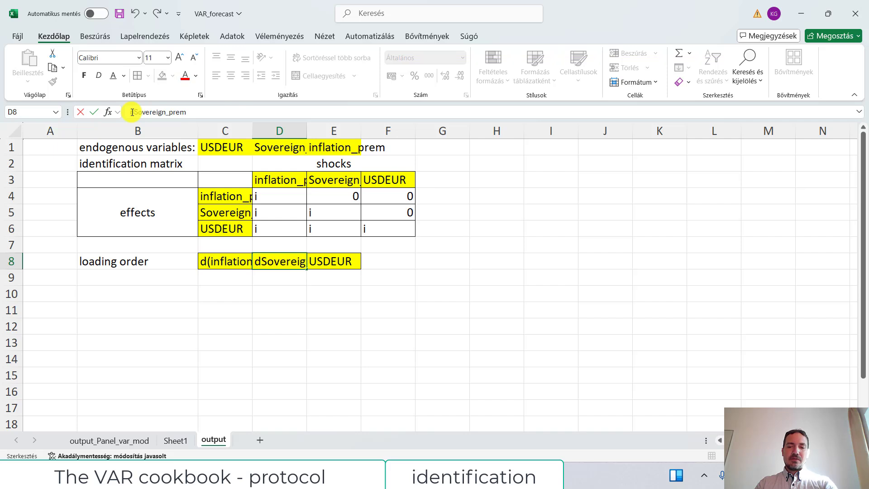
pyautogui.write('(')
pyautogui.click(213, 112)
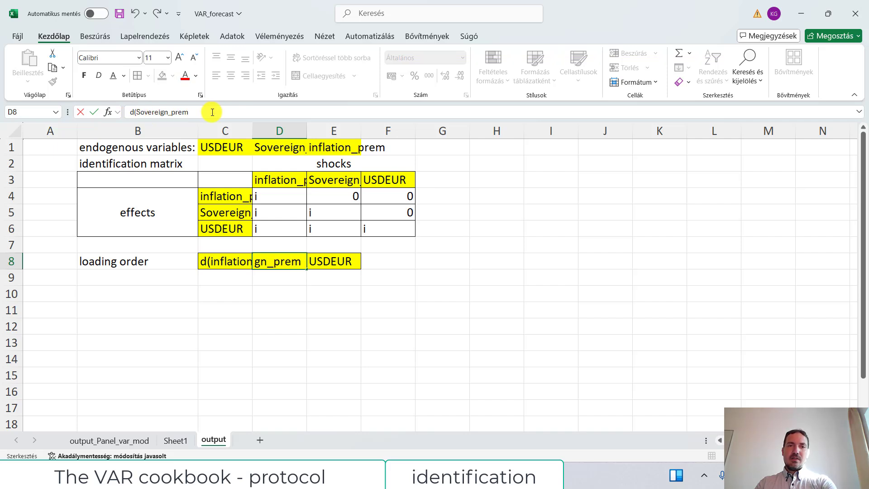
pyautogui.write(')')
pyautogui.click(231, 308)
# Step: Change the third loading order entry in E8 to "d(USDEUR)"
pyautogui.click(320, 261)
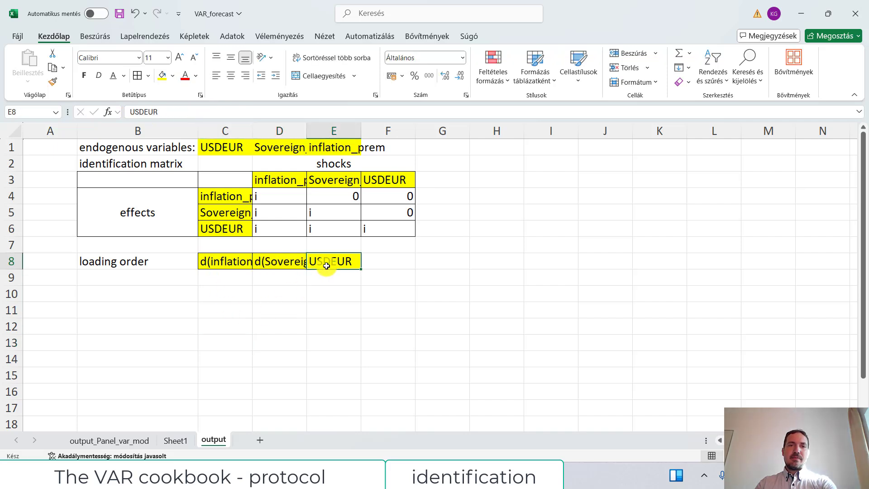
pyautogui.click(132, 112)
pyautogui.write('d(')
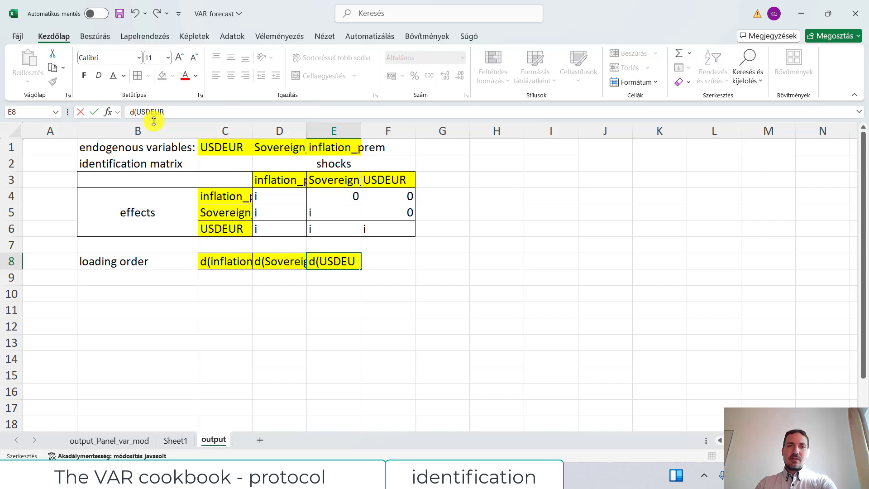
pyautogui.write(')')
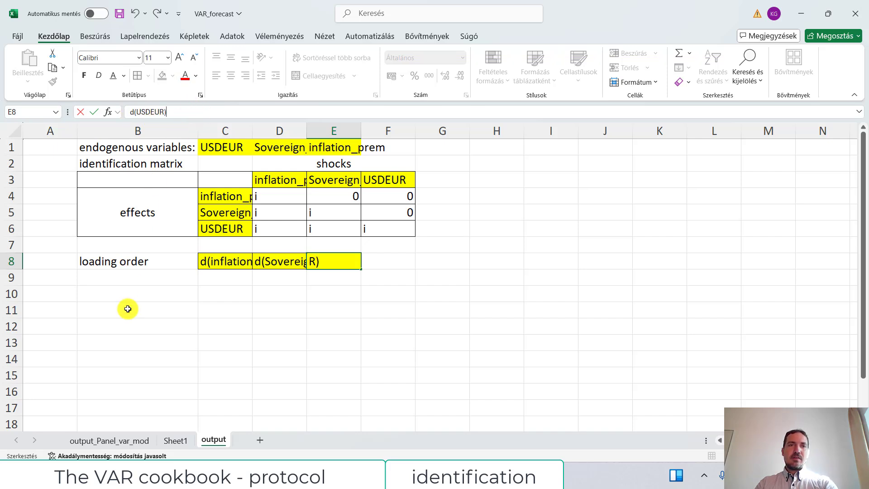
# Step: Enter the labels "lag no" in B9 and "exogeneous" in B10
pyautogui.click(150, 283)
pyautogui.write('lag no')
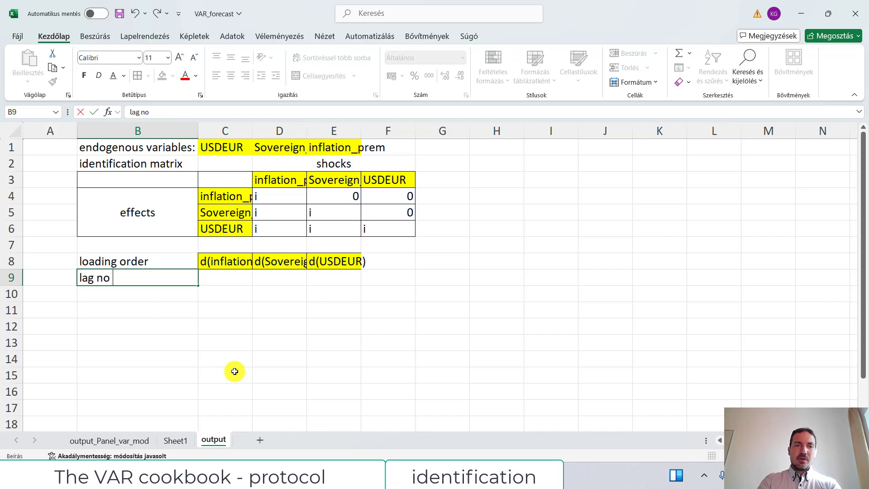
pyautogui.click(170, 303)
pyautogui.write('ex')
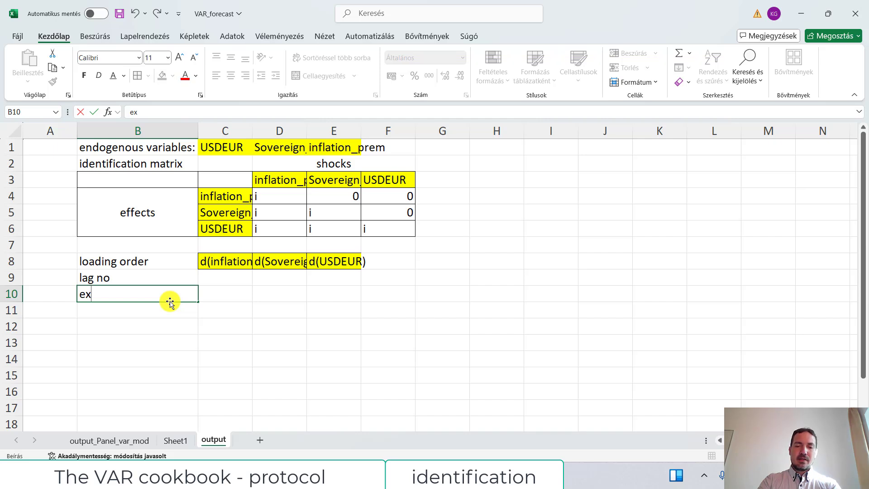
pyautogui.write('ogeneous')
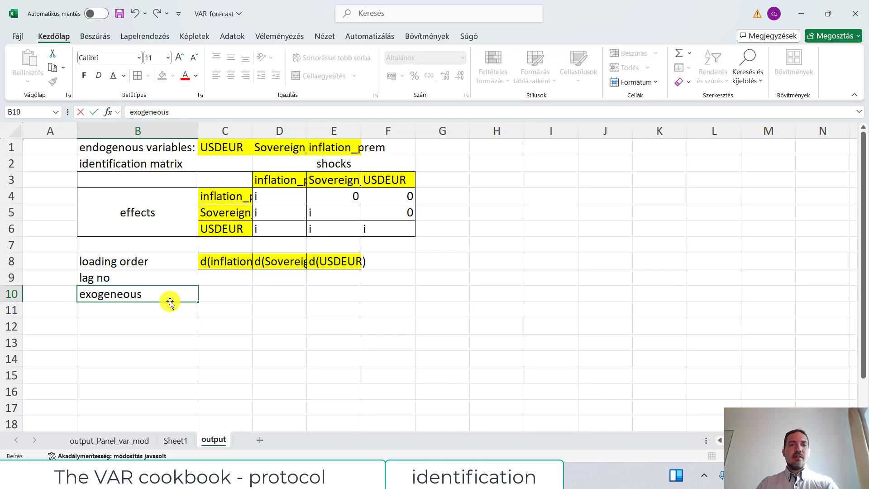
pyautogui.click(201, 312)
# Step: Copy the d_recession header from Sheet1 into cell C10 of the output sheet as the exogenous variable
pyautogui.click(175, 441)
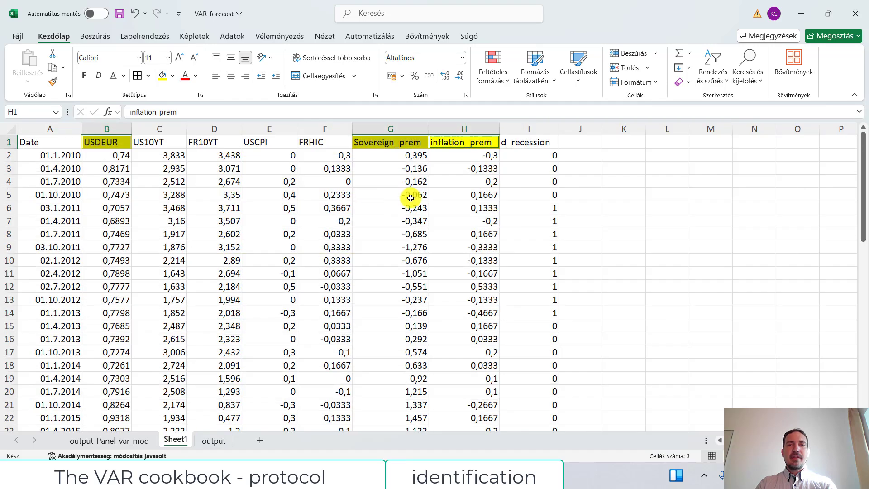
pyautogui.click(508, 142)
pyautogui.hotkey('ctrl', 'c')
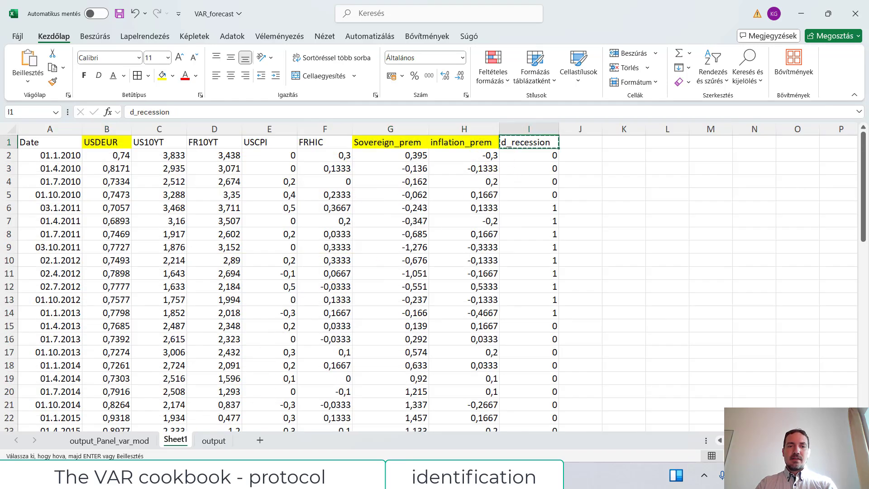
pyautogui.click(212, 439)
pyautogui.click(221, 294)
pyautogui.hotkey('ctrl', 'v')
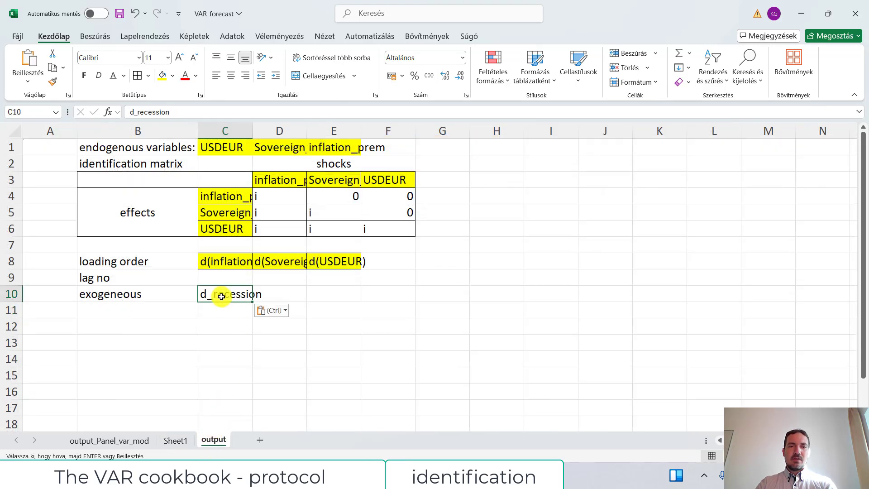
# Step: Check the observation dates in the Date column of Sheet1 to judge the data frequency for the lag number
pyautogui.press('Up')
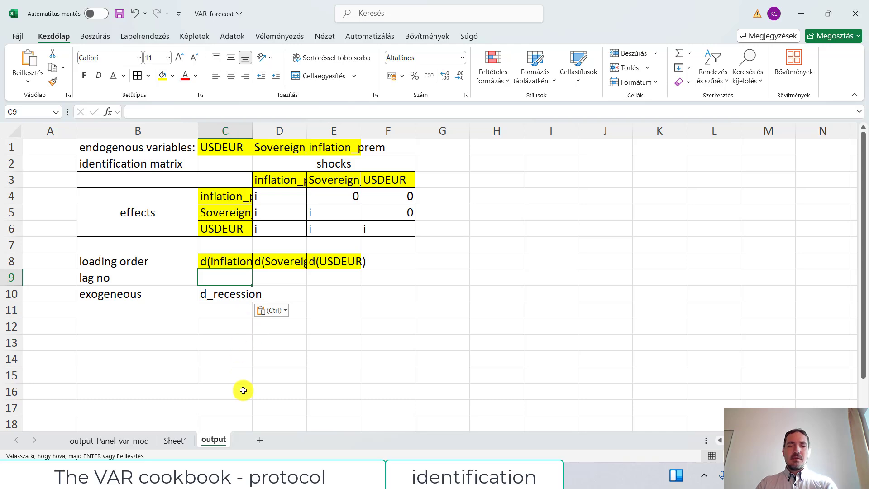
pyautogui.click(175, 440)
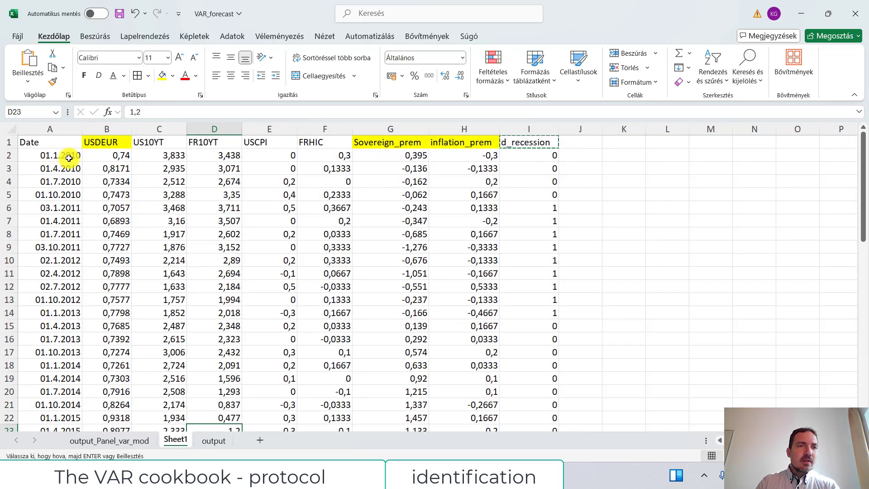
pyautogui.click(69, 158)
pyautogui.click(67, 204)
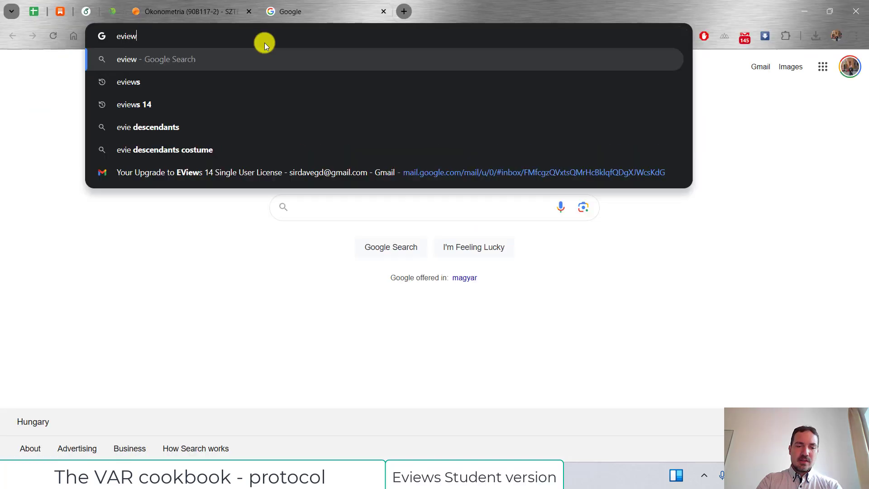
# Step: Switch to the web browser and search Google for "eviews student"
pyautogui.write('s stude')
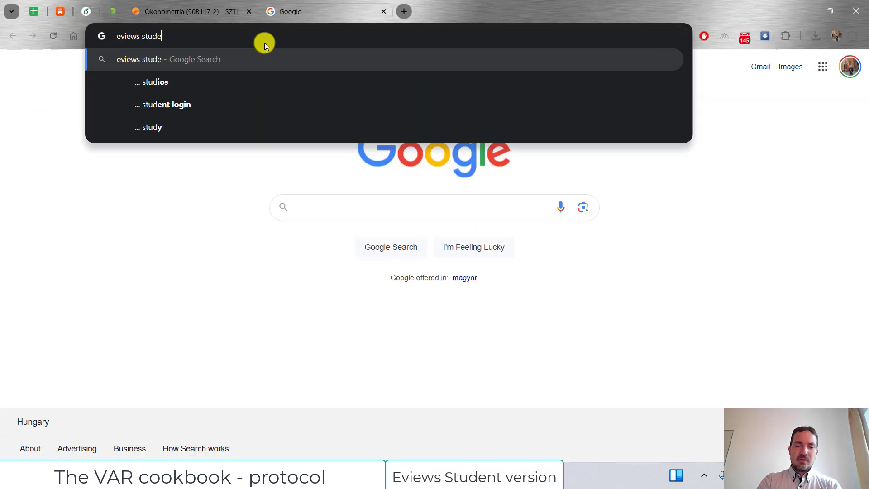
pyautogui.write('nt')
pyautogui.press('Return')
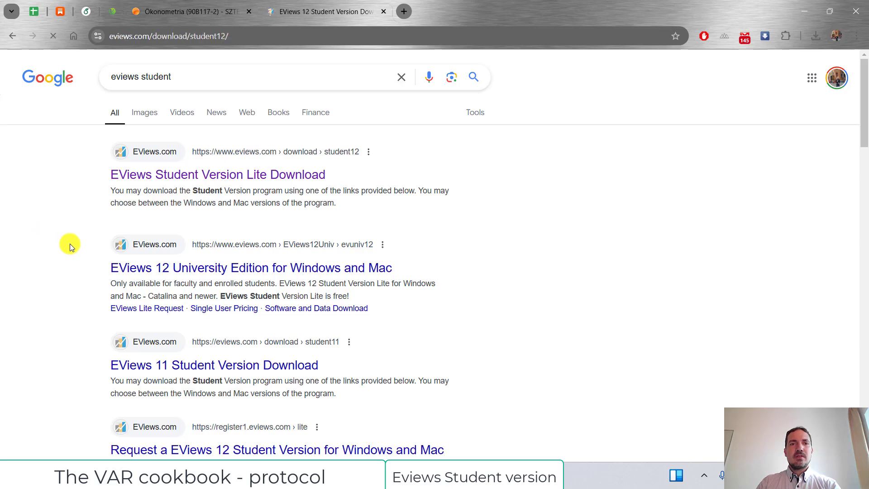
# Step: Save the Windows installer EViews12SVInstaller(64-bit) from the EViews student version page to the Downloads folder and review the page's download notes
pyautogui.scroll(-5, 70, 275)
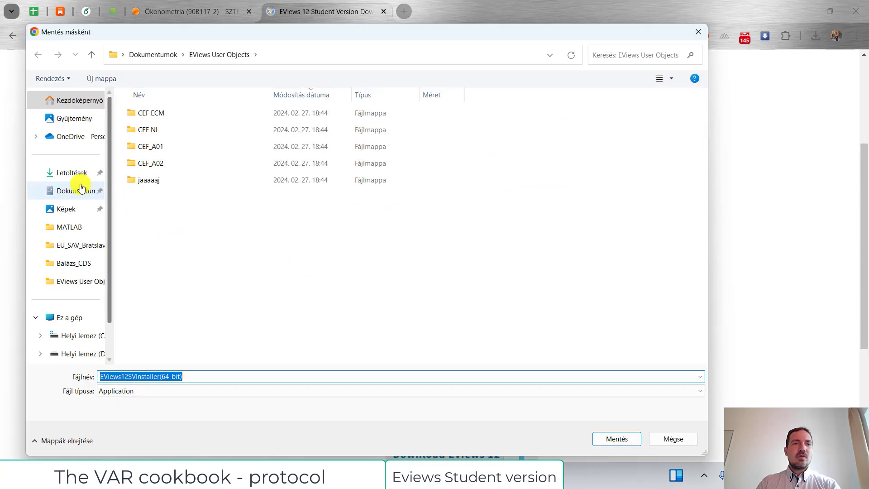
pyautogui.click(53, 178)
pyautogui.click(629, 438)
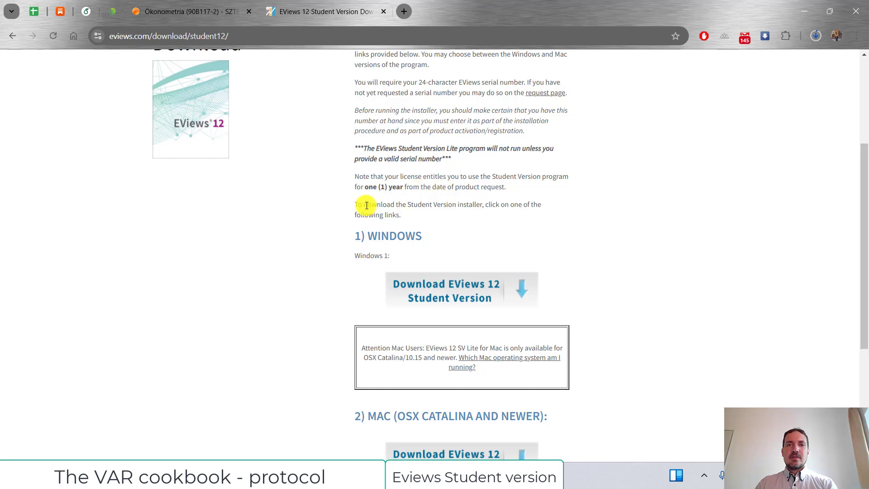
pyautogui.moveTo(366, 205); pyautogui.dragTo(386, 215)
pyautogui.scroll(2, 703, 295)
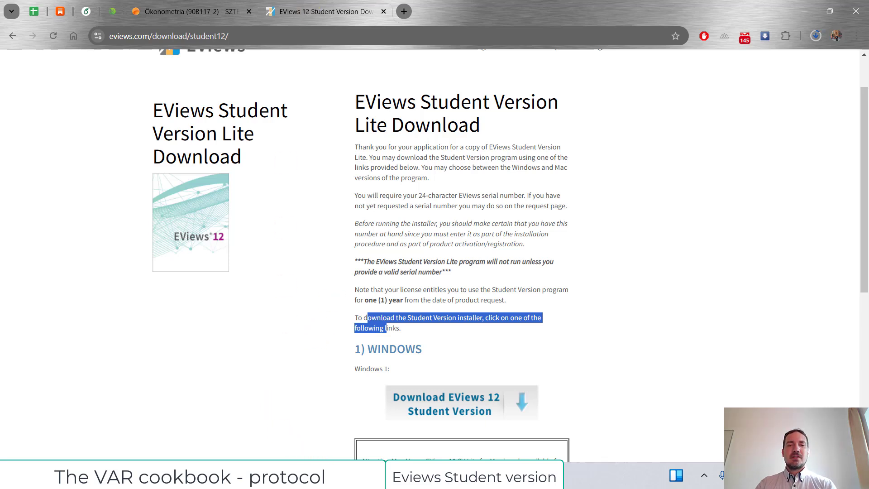
# Step: Switch to EViews and open the VAR_forecast workbook from the EViews User Objects folder
pyautogui.moveTo(369, 480)
pyautogui.click(369, 420)
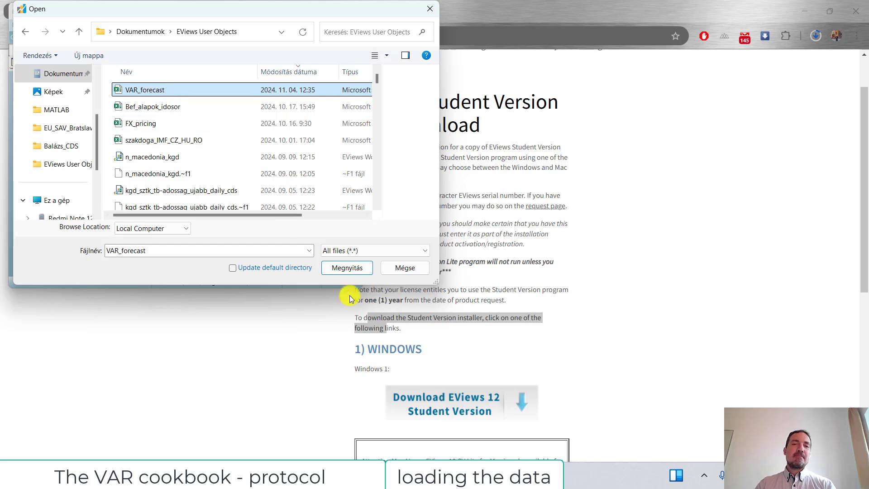
pyautogui.click(342, 268)
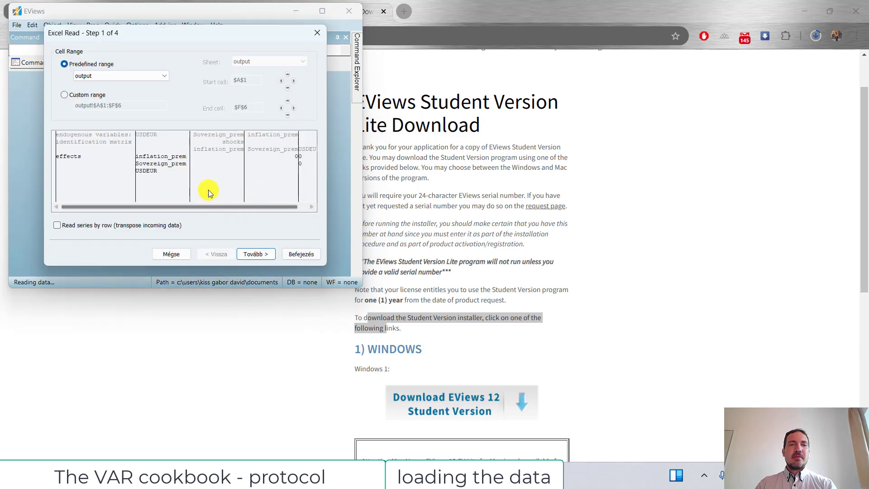
# Step: Import Sheet1 into a new workfile dated by the date series without linking to the source, maximize EViews and decline the update
pyautogui.click(139, 76)
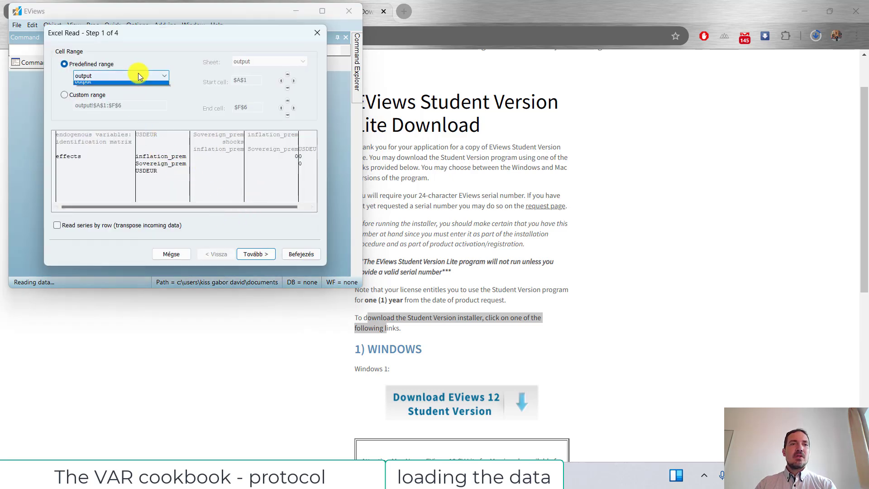
pyautogui.click(91, 95)
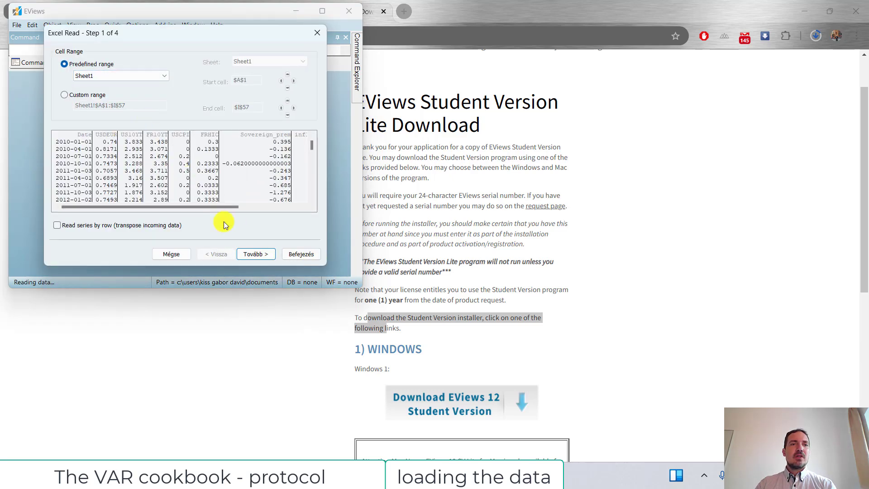
pyautogui.click(265, 255)
pyautogui.click(267, 255)
pyautogui.click(267, 255)
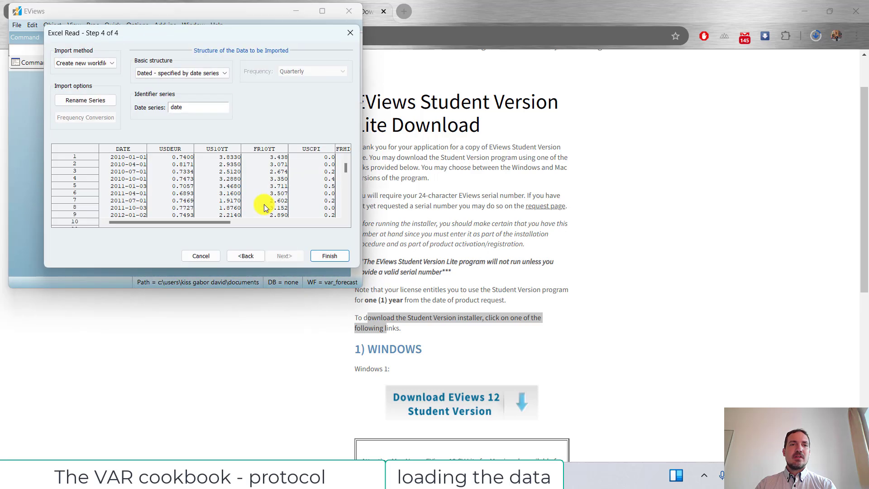
pyautogui.click(327, 256)
pyautogui.click(202, 177)
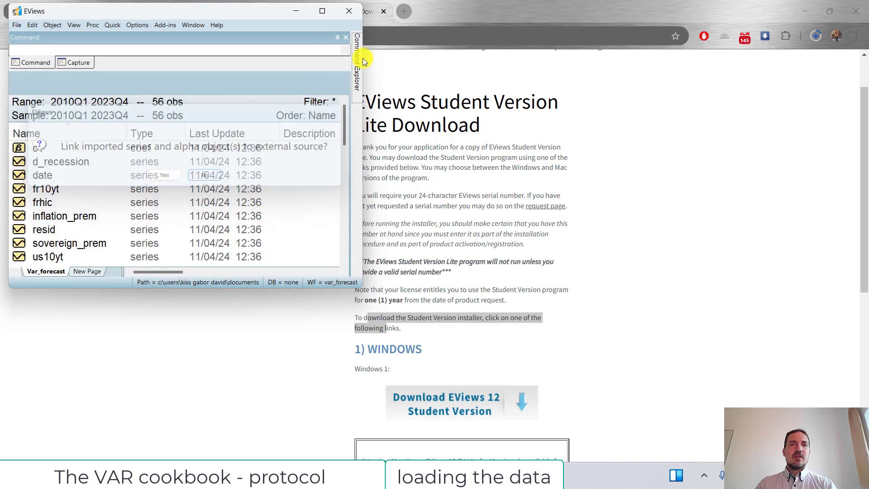
pyautogui.click(322, 11)
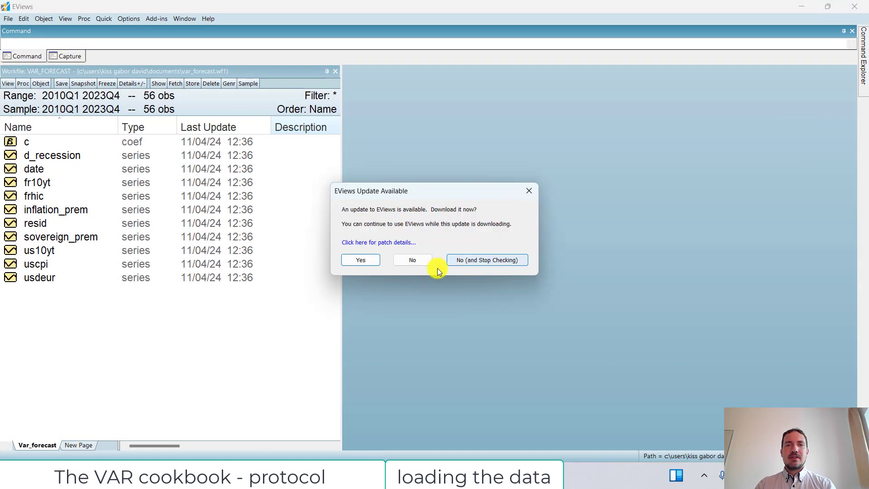
pyautogui.click(413, 261)
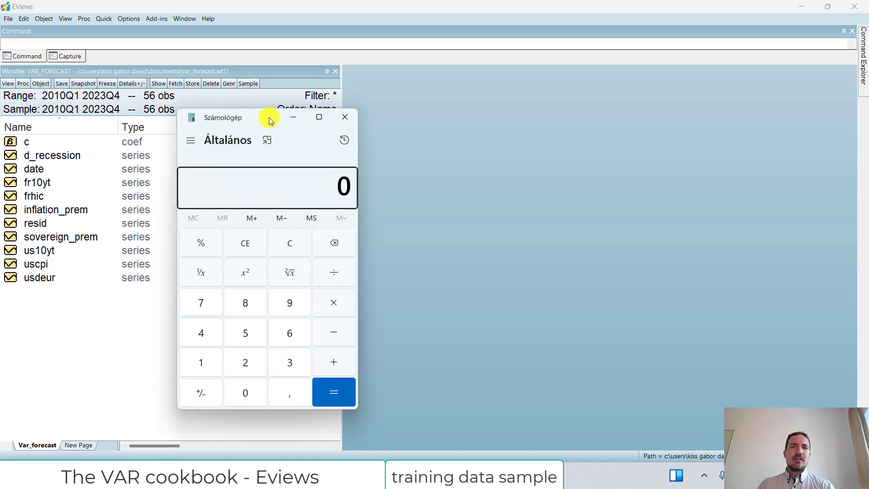
# Step: Calculate 56 × 0,9 in the Calculator to size the training sample
pyautogui.moveTo(271, 118); pyautogui.dragTo(618, 124)
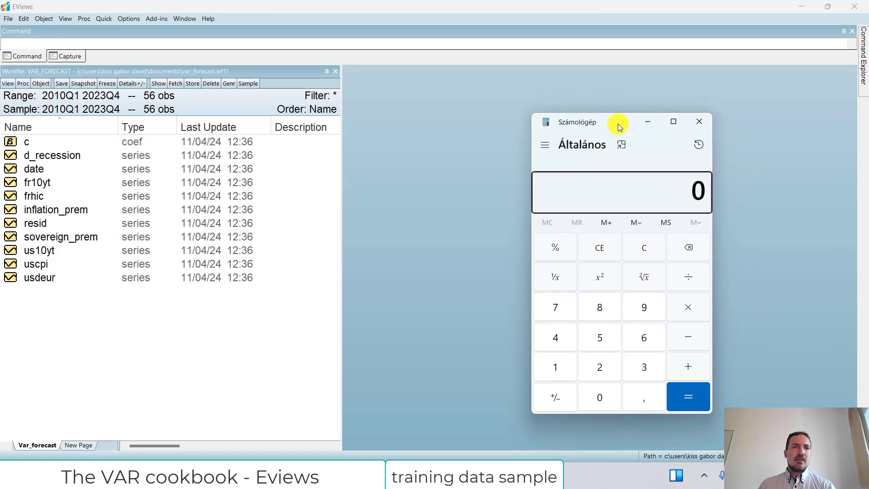
pyautogui.write('56*0,9')
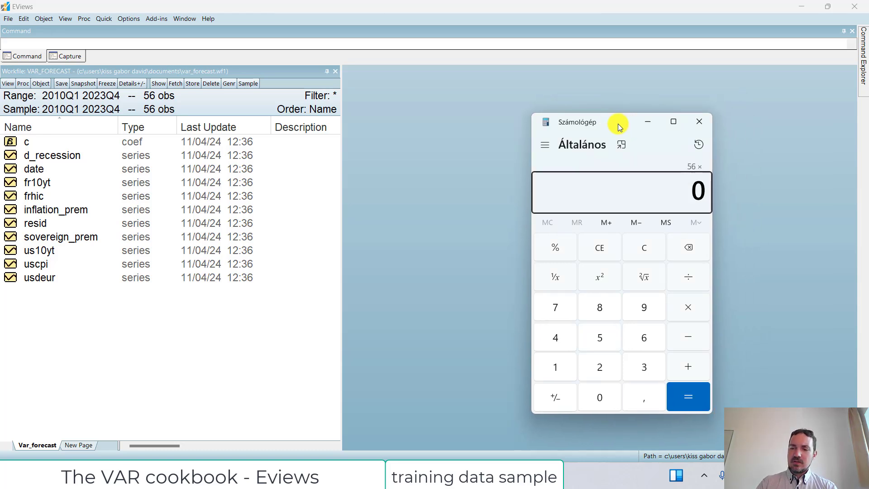
pyautogui.press('Return')
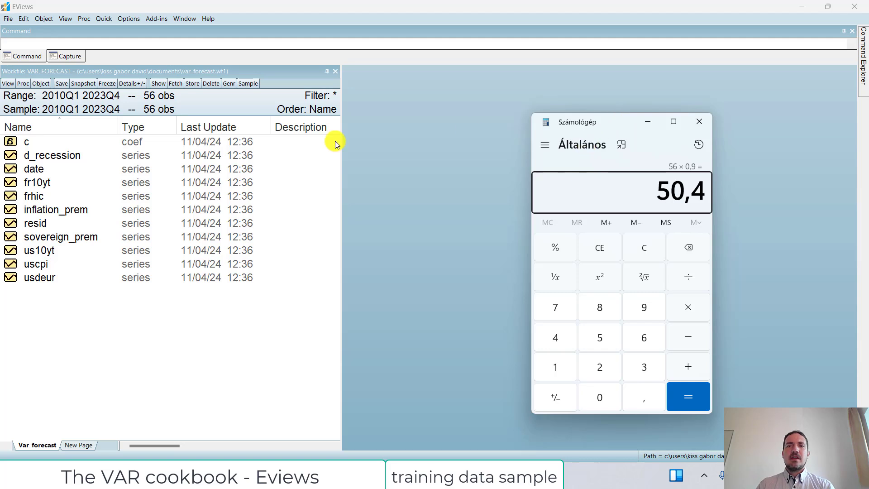
# Step: Set the workfile sample range in EViews to 2010q1 2021q4
pyautogui.doubleClick(97, 109)
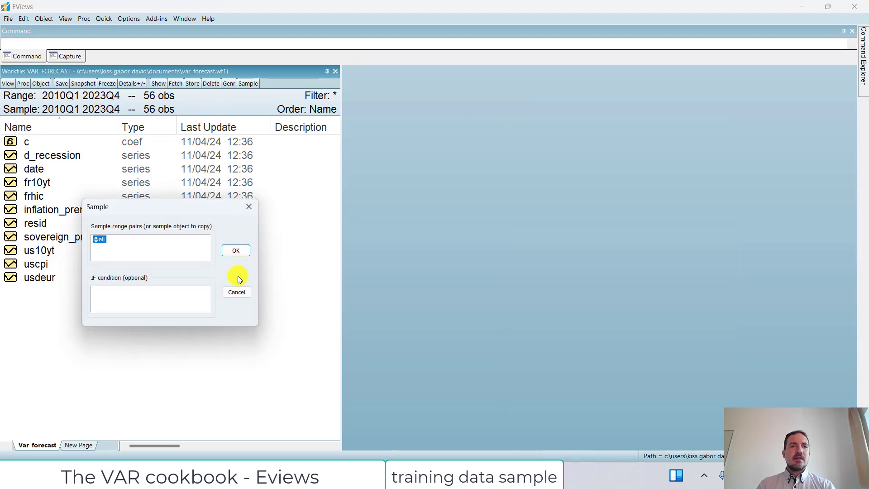
pyautogui.write('2010')
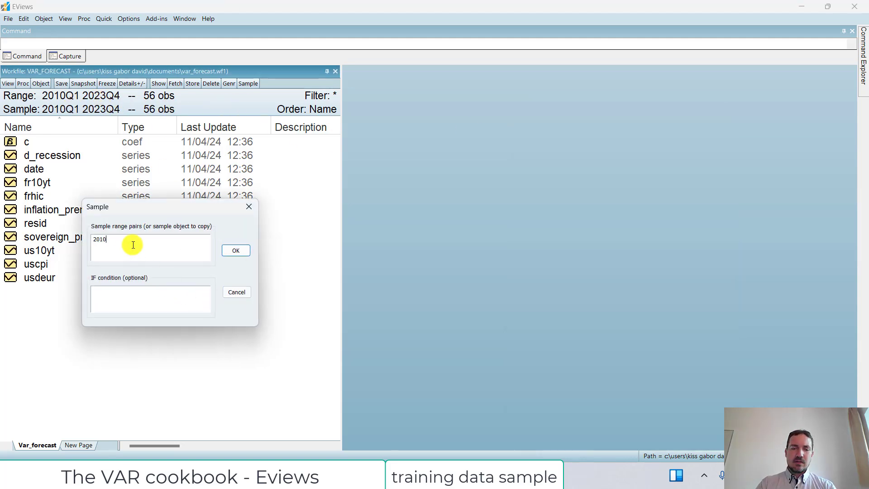
pyautogui.write('q1')
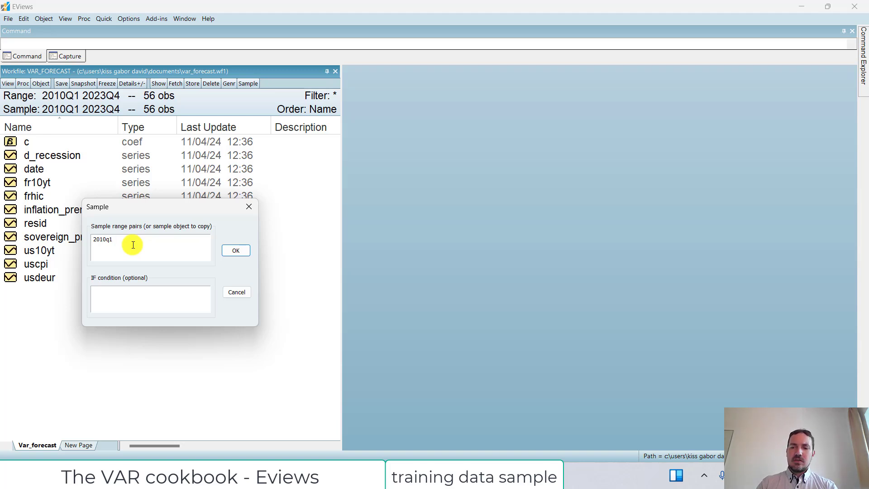
pyautogui.write(' 20')
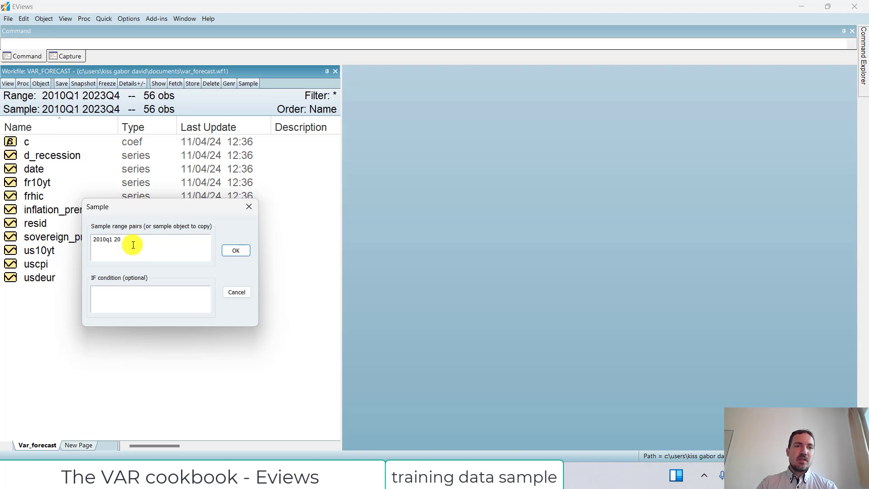
pyautogui.write('21')
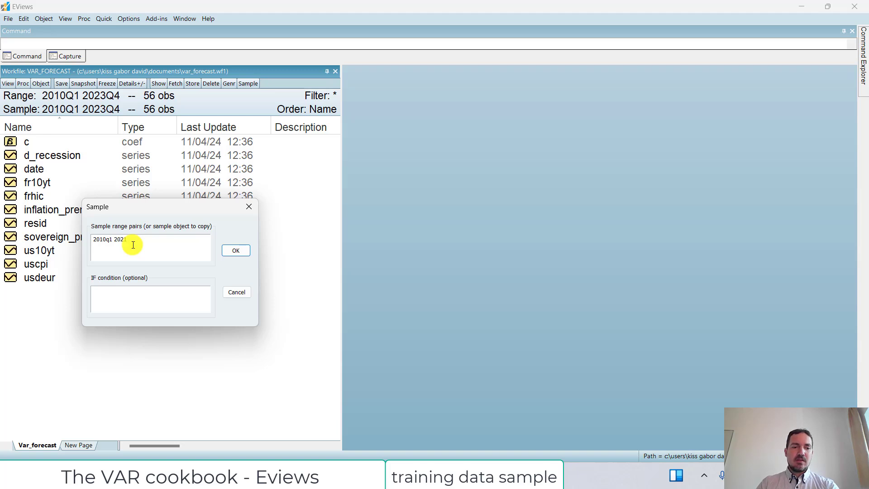
pyautogui.write('q4')
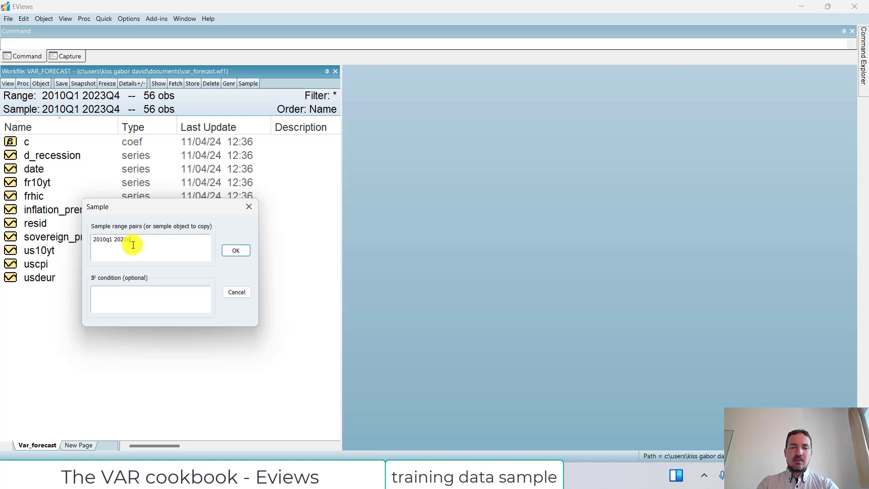
pyautogui.moveTo(140, 243); pyautogui.dragTo(93, 240)
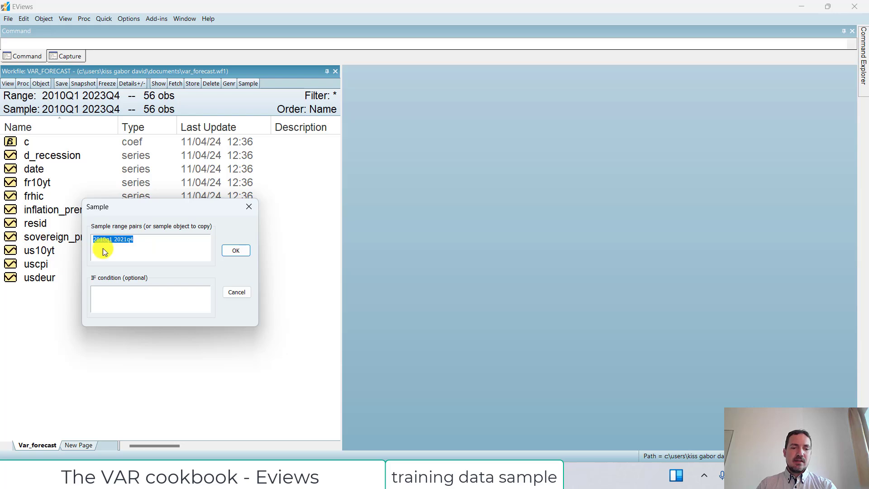
pyautogui.click(236, 250)
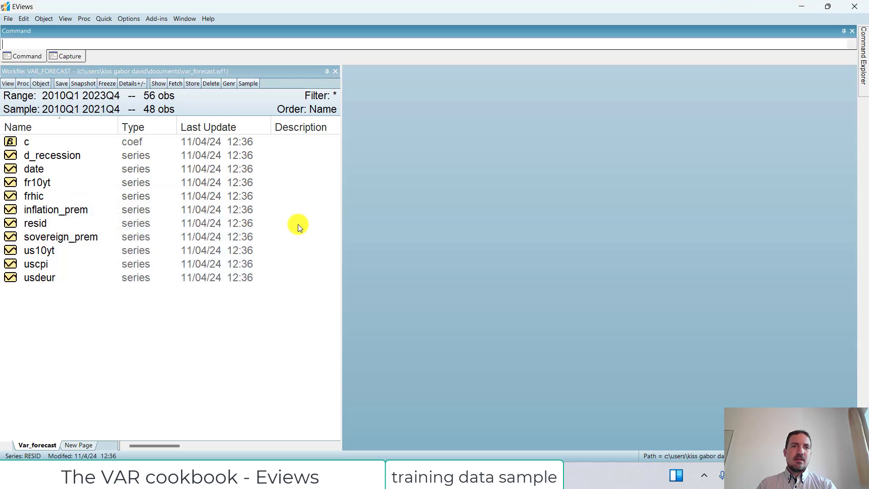
# Step: Change the end of the workfile sample so the range pair reads 2010q1 2022q2, and copy the range text
pyautogui.doubleClick(102, 111)
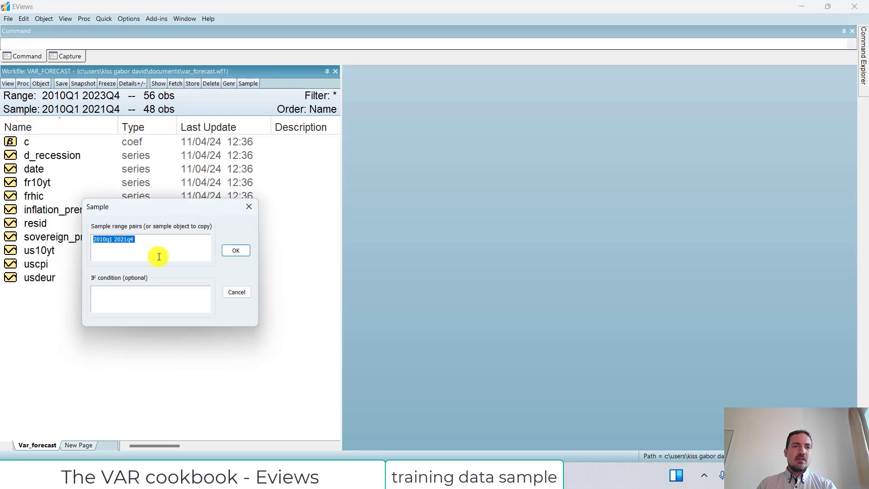
pyautogui.click(120, 239)
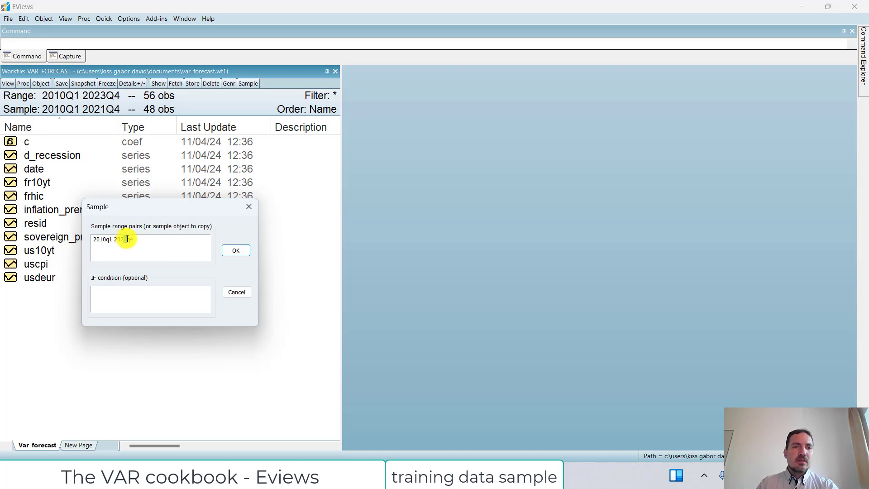
pyautogui.moveTo(127, 239); pyautogui.dragTo(134, 239)
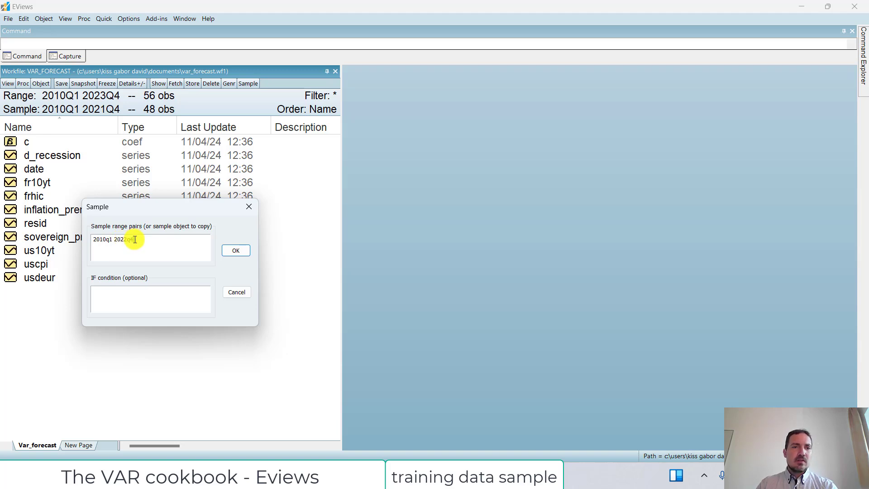
pyautogui.write('2q2')
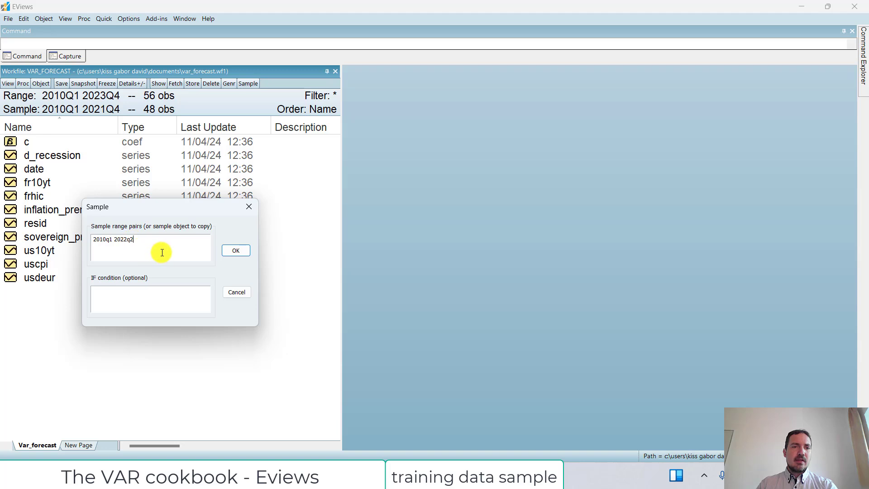
pyautogui.moveTo(139, 238); pyautogui.dragTo(64, 237)
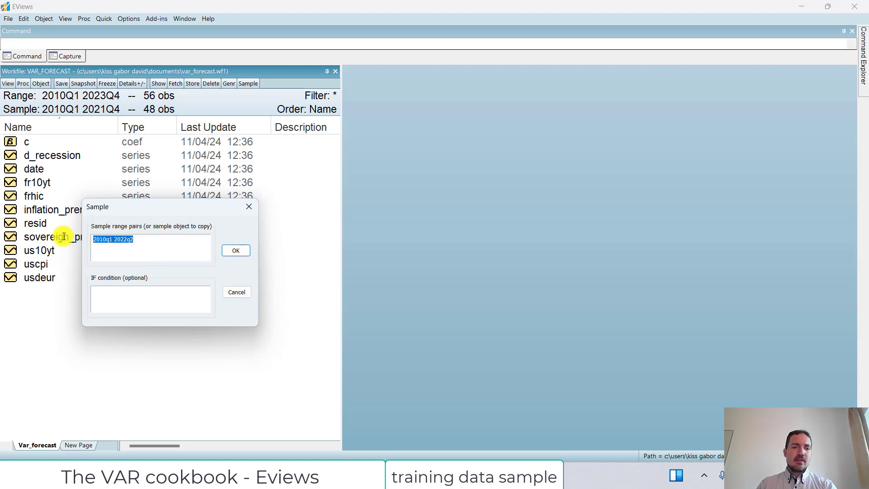
pyautogui.click(233, 250)
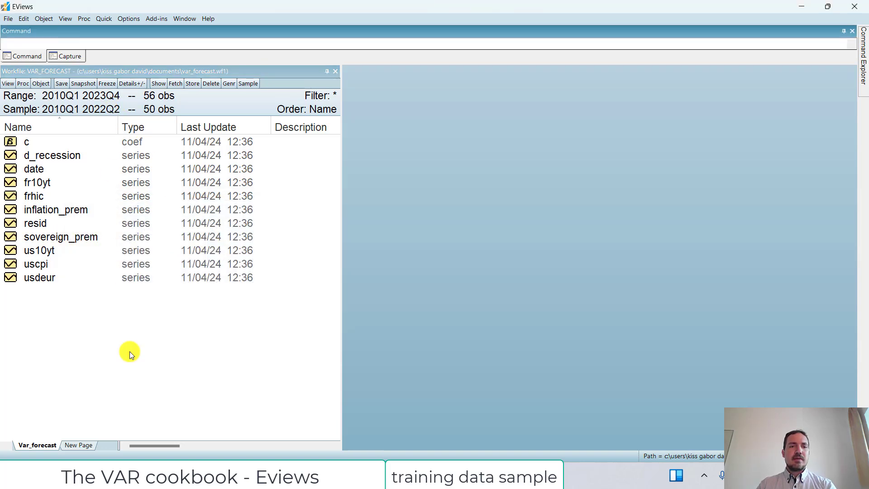
# Step: Switch to the VAR_forecast workbook in Excel and record the sample range 2010q1 2022q2 in cell B11 of the output sheet
pyautogui.click(272, 475)
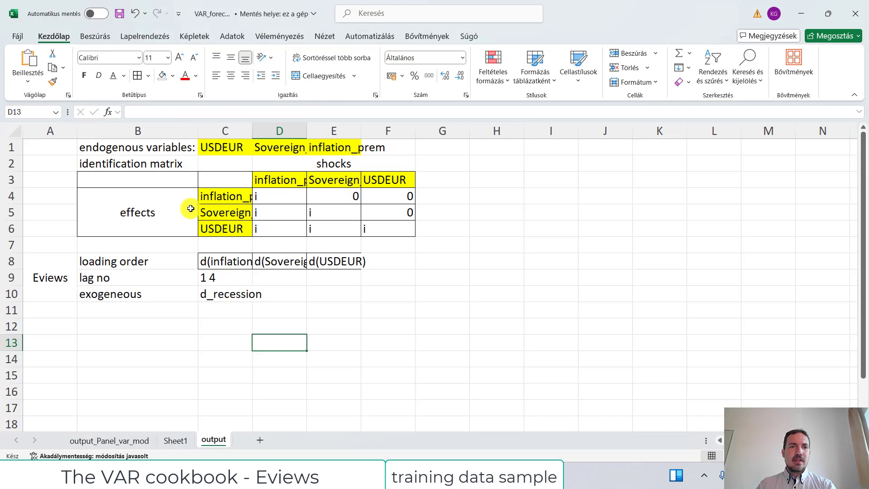
pyautogui.click(175, 305)
pyautogui.write('2010q1 2022q2')
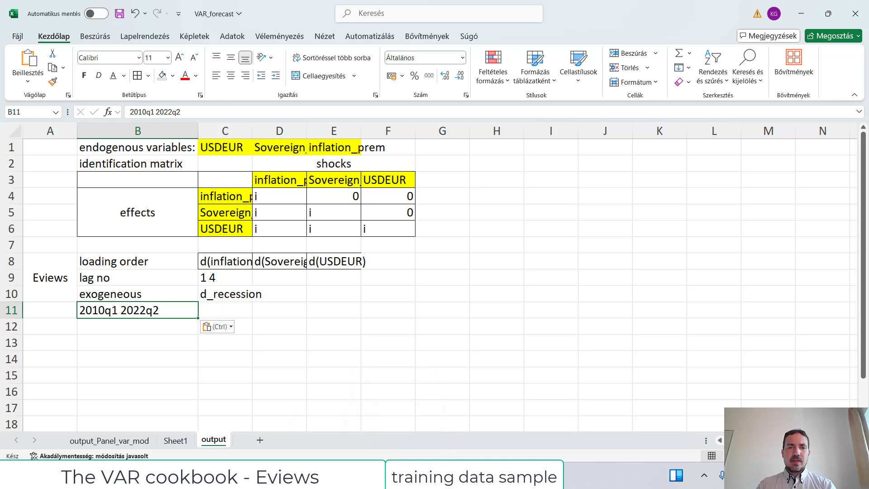
# Step: Switch back to EViews and open a new VAR specification for estimation
pyautogui.moveTo(369, 475)
pyautogui.click(369, 419)
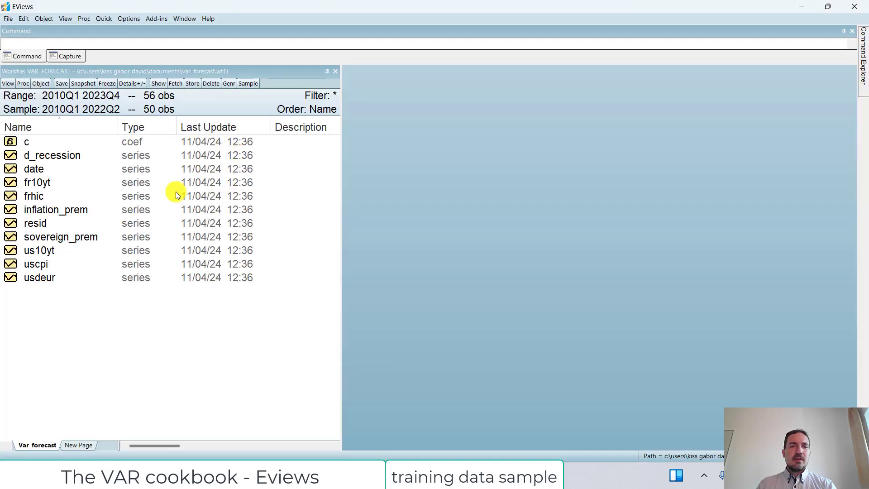
pyautogui.click(390, 452)
pyautogui.click(107, 84)
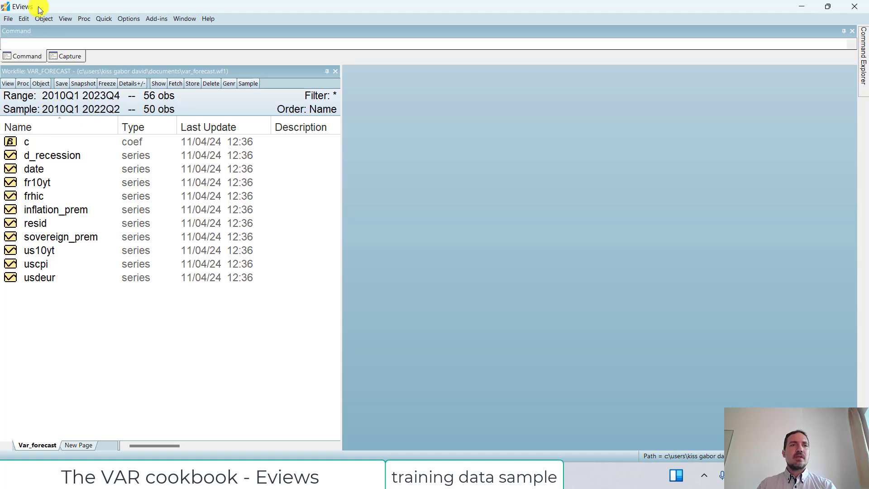
pyautogui.click(103, 19)
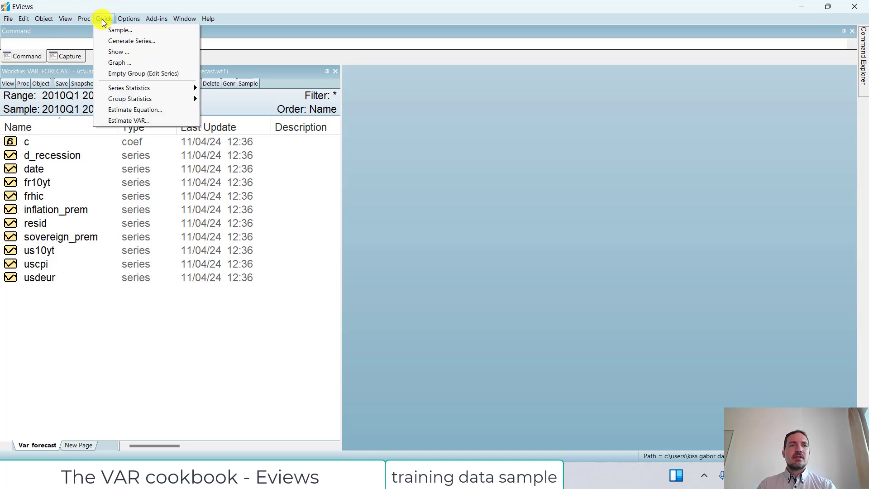
pyautogui.click(147, 120)
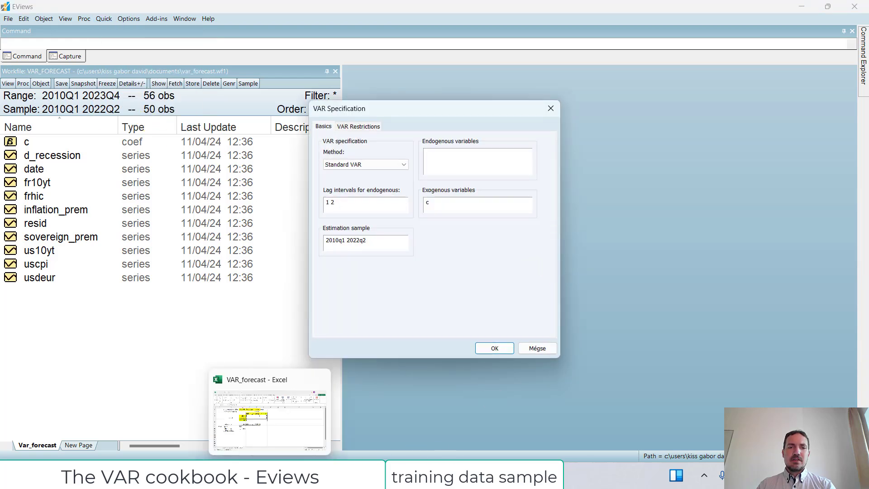
# Step: Copy the loading order cells C8:E8 from the Excel output sheet into the endogenous variables of the EViews VAR specification
pyautogui.click(253, 411)
pyautogui.click(227, 261)
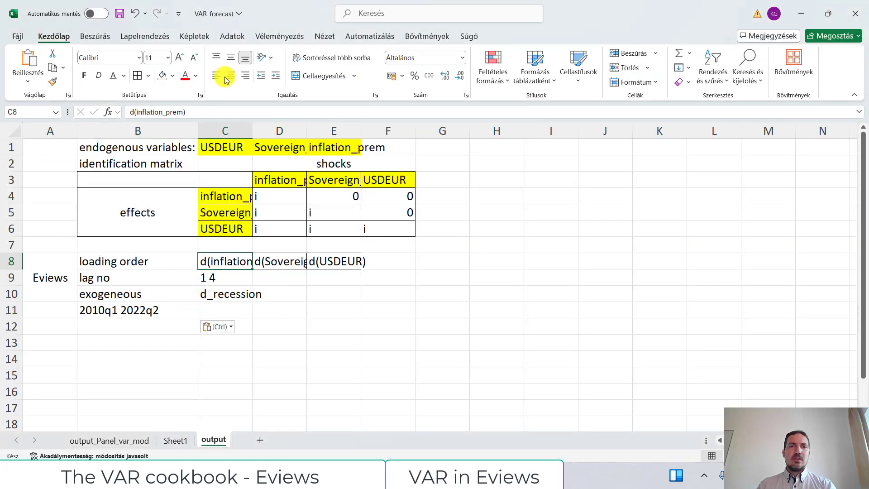
pyautogui.moveTo(351, 264); pyautogui.dragTo(229, 260)
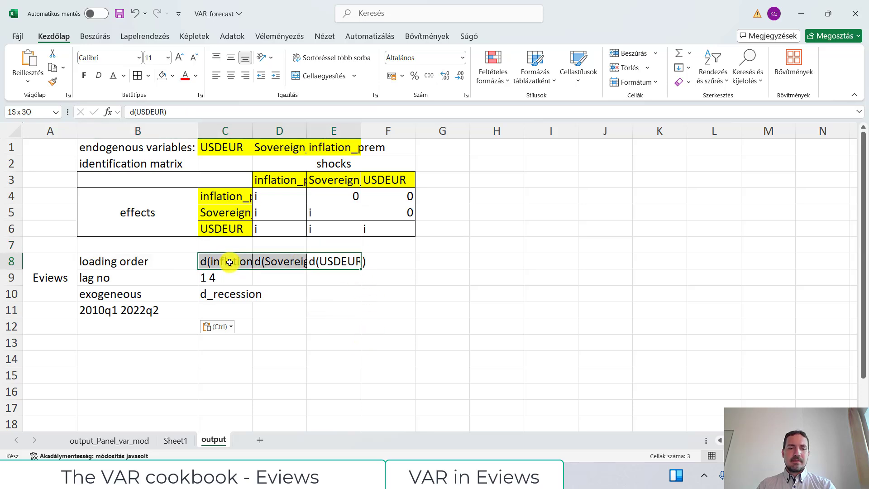
pyautogui.hotkey('ctrl', 'c')
pyautogui.hotkey('alt', 'Tab')
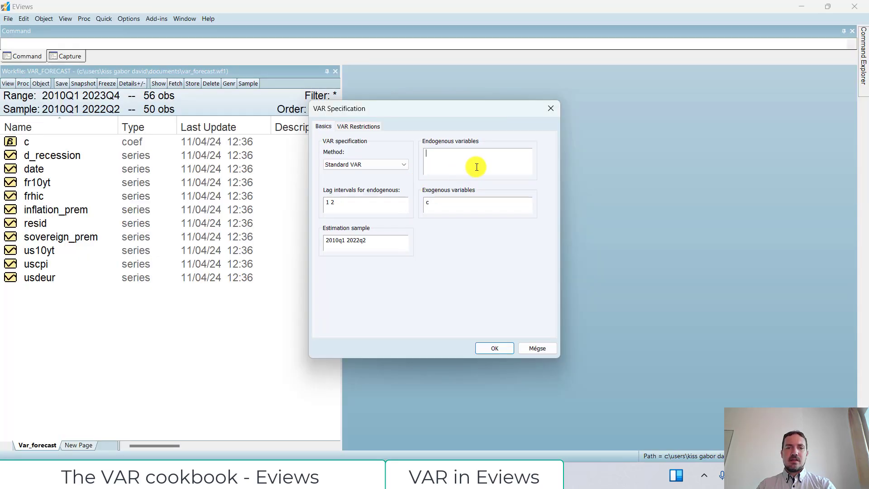
pyautogui.hotkey('ctrl', 'v')
# Step: Copy d_recession from cell C10 of the Excel output sheet and add it after c in the VAR's exogenous variables
pyautogui.hotkey('alt', 'Tab')
pyautogui.click(265, 293)
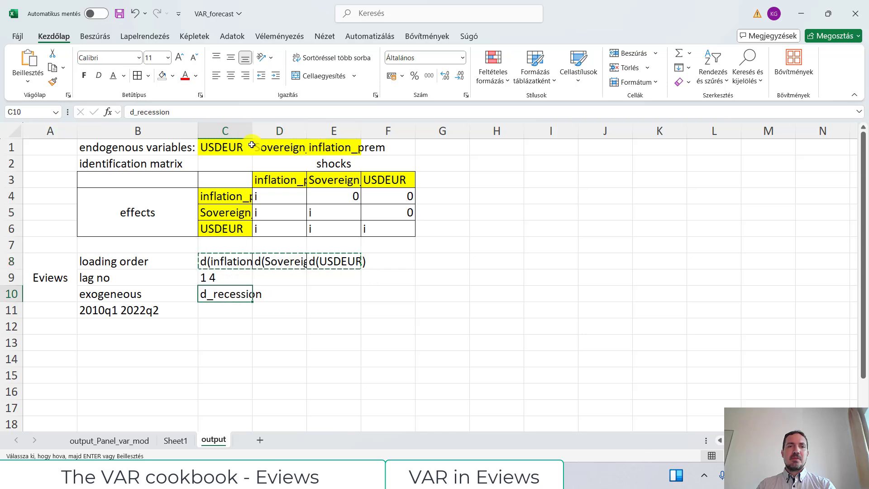
pyautogui.moveTo(190, 112); pyautogui.dragTo(91, 112)
pyautogui.hotkey('ctrl', 'c')
pyautogui.hotkey('alt', 'Tab')
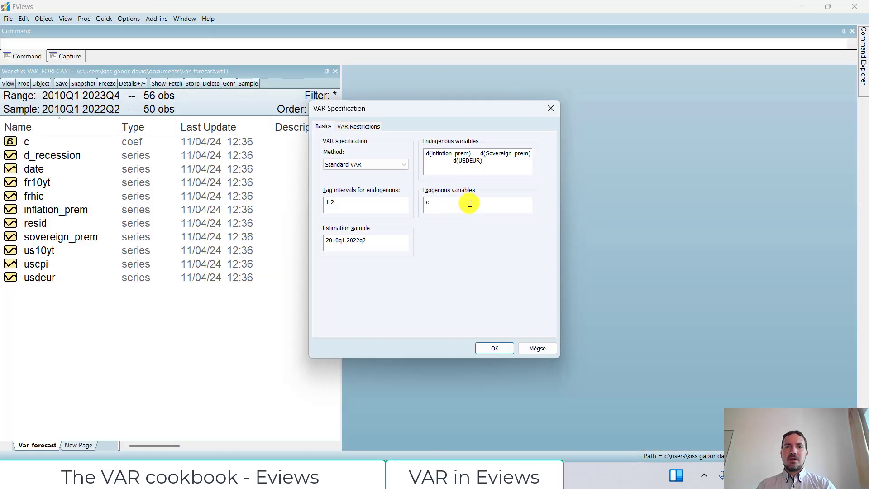
pyautogui.click(471, 205)
pyautogui.hotkey('ctrl', 'v')
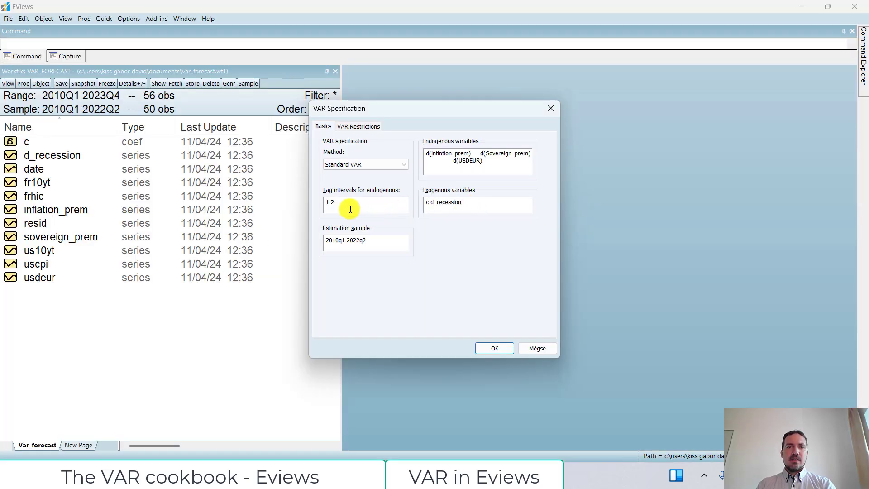
# Step: Set the endogenous lag intervals to 1 4, keep the Standard VAR method, estimate the model and widen the results pane
pyautogui.moveTo(330, 202); pyautogui.dragTo(339, 203)
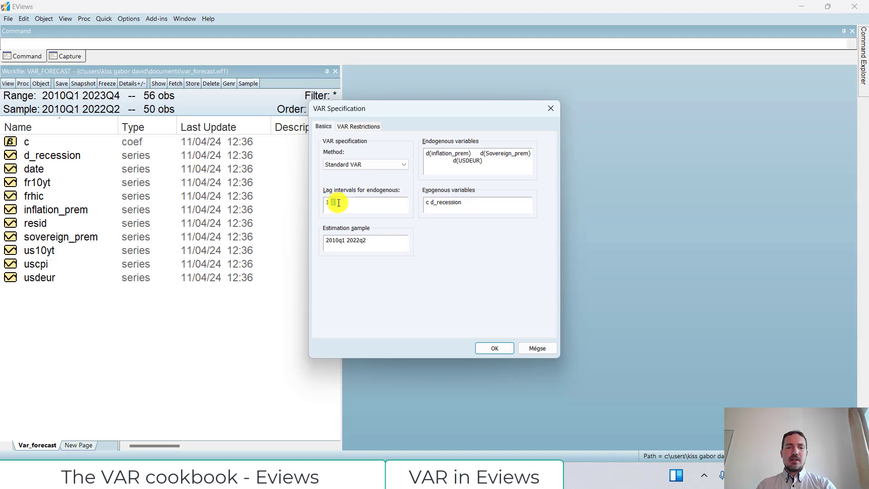
pyautogui.write('4')
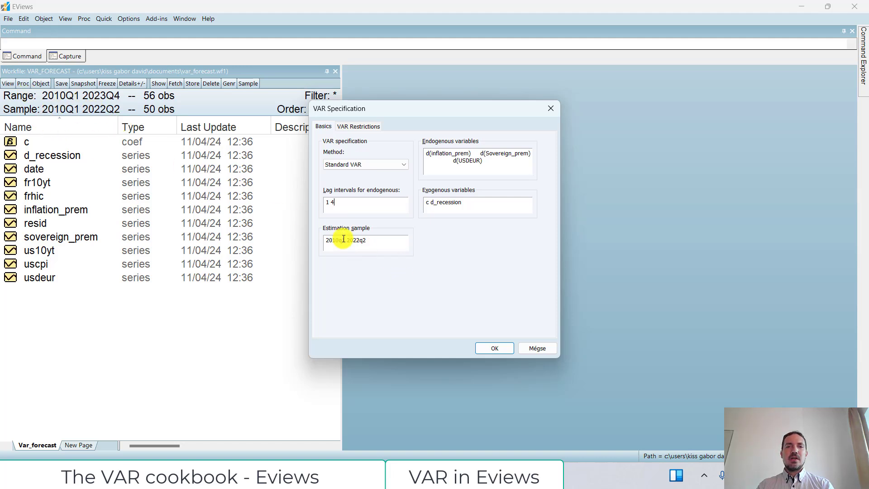
pyautogui.click(363, 242)
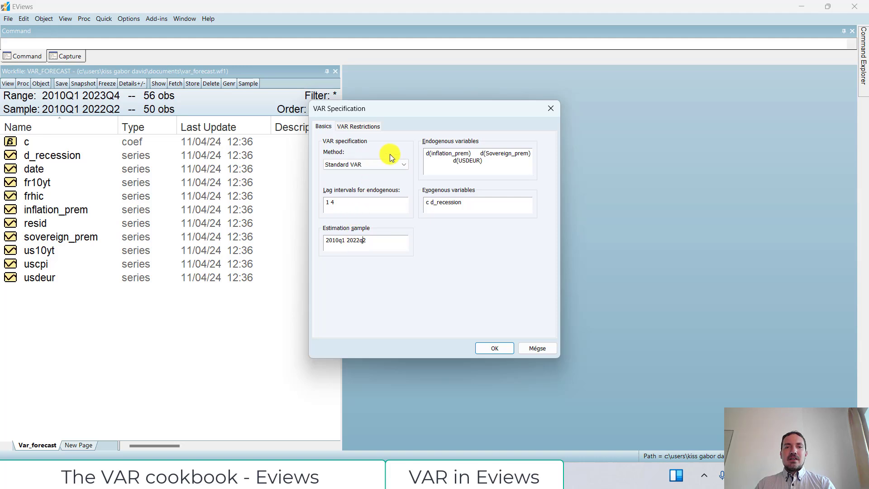
pyautogui.click(404, 164)
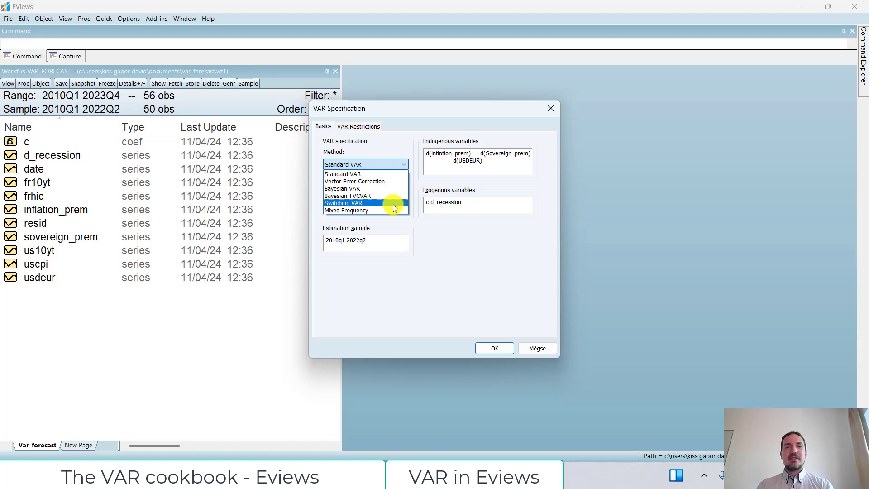
pyautogui.click(400, 131)
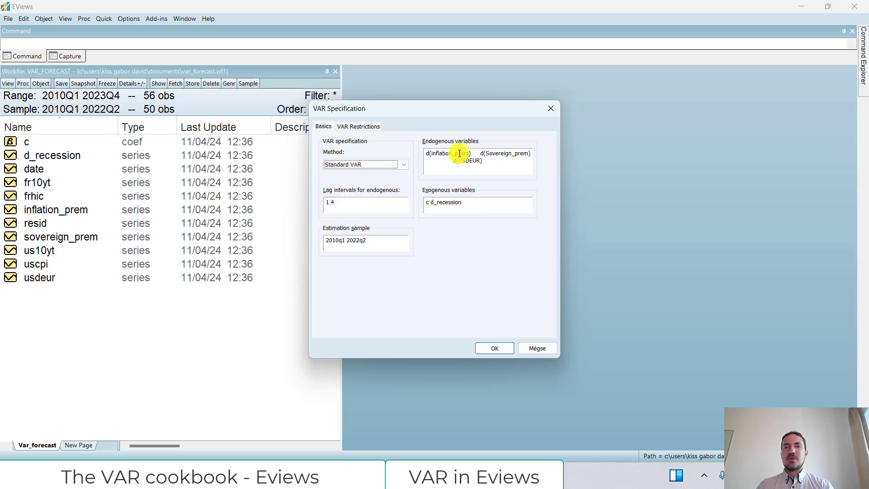
pyautogui.click(485, 349)
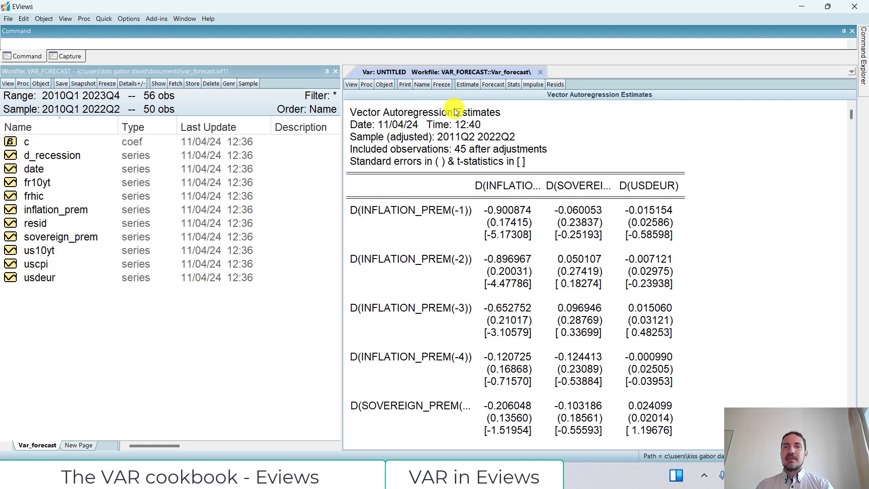
pyautogui.moveTo(343, 184); pyautogui.dragTo(248, 183)
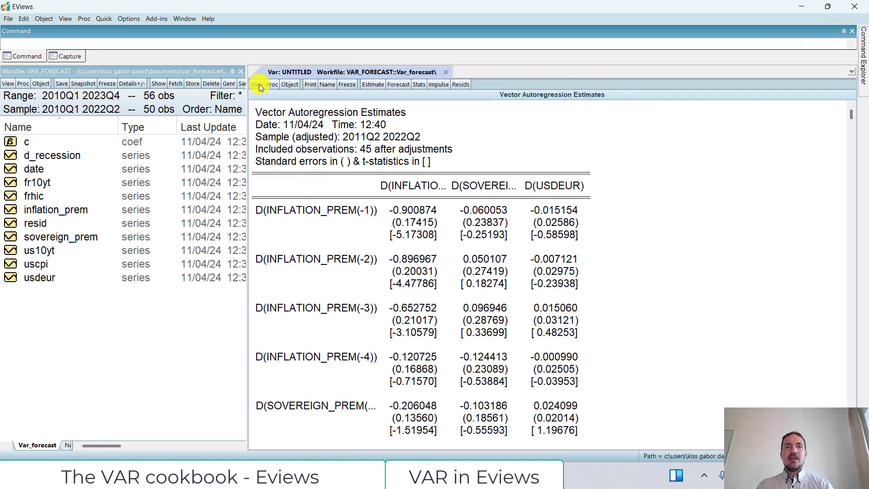
# Step: Switch to the VAR_forecast workbook in Excel and add a bold Diagnostics heading in B13 and the label Autocorrelation in B15
pyautogui.click(347, 476)
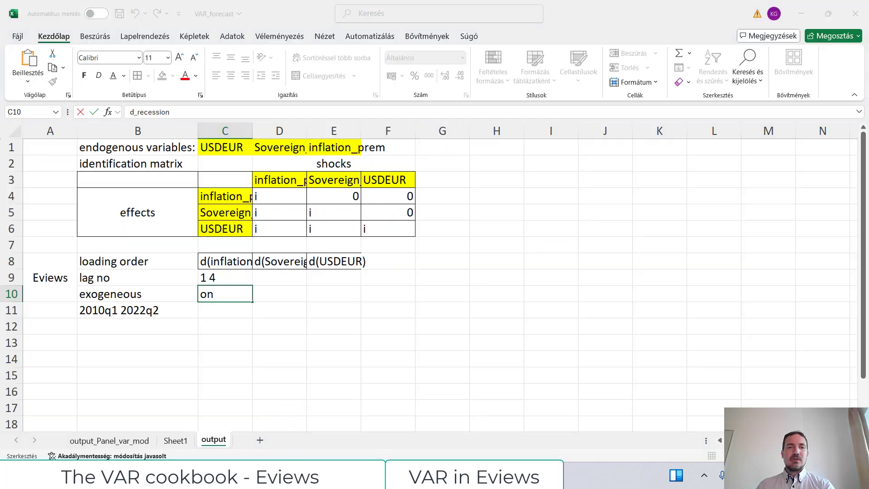
pyautogui.click(353, 340)
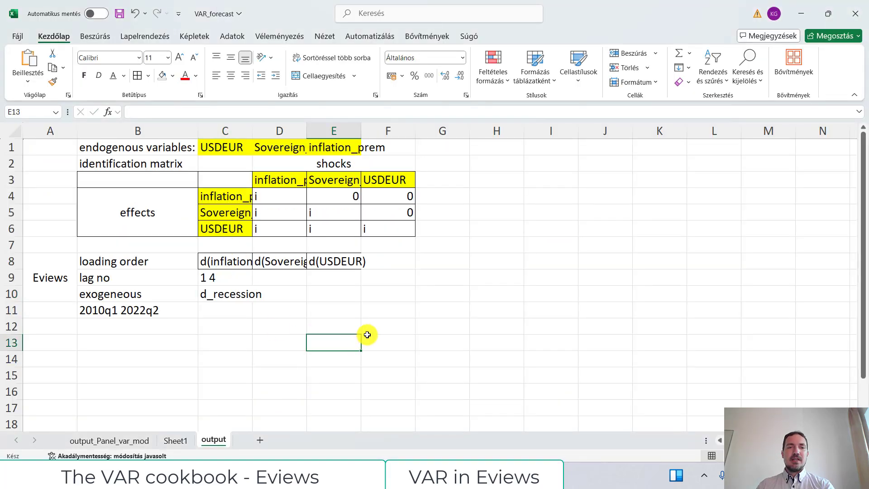
pyautogui.click(154, 339)
pyautogui.scroll(-1, 484, 344)
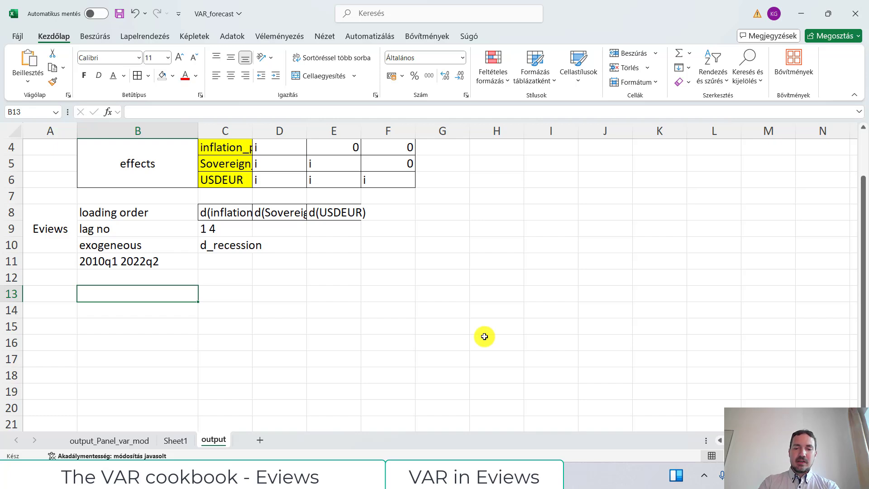
pyautogui.write('Diagnostics')
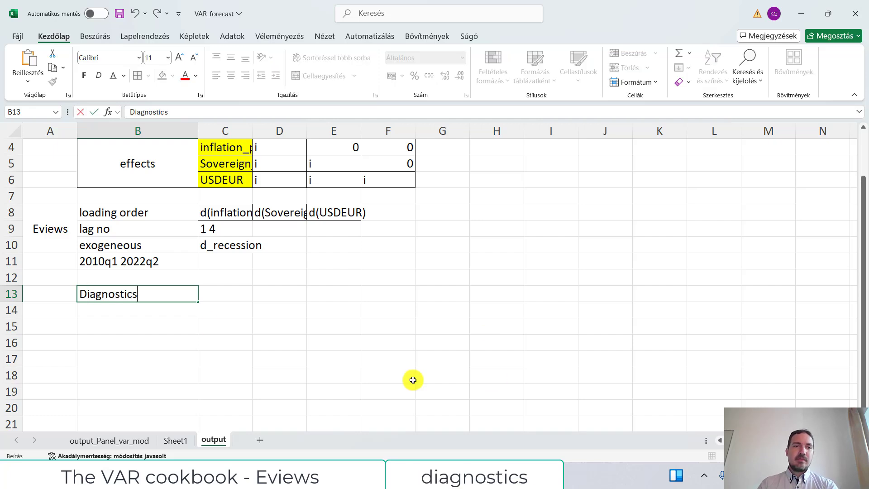
pyautogui.click(132, 324)
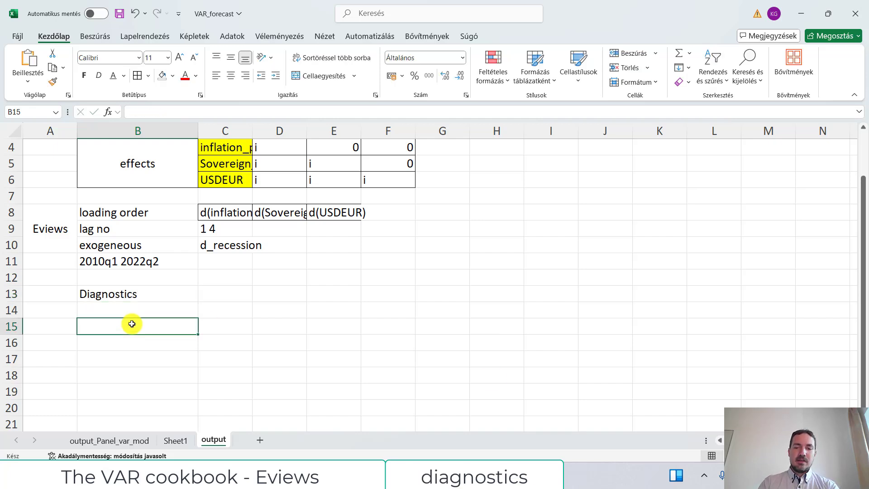
pyautogui.write('Autocorrelation')
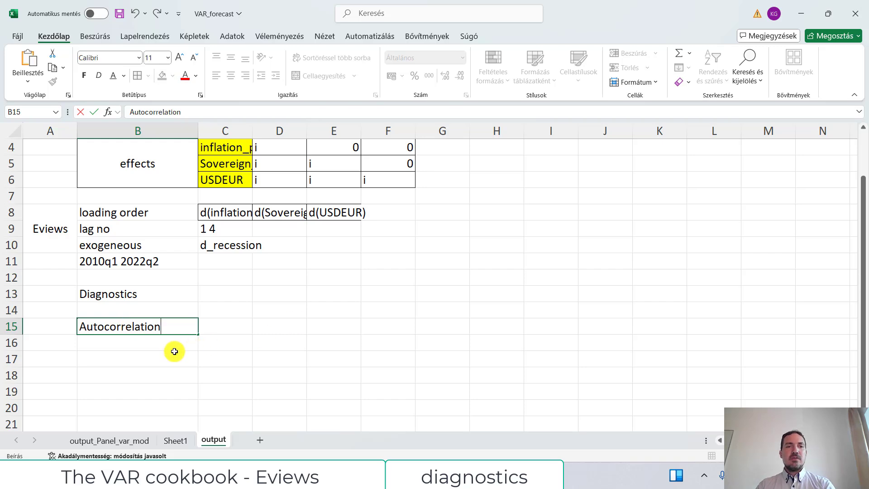
pyautogui.click(116, 294)
pyautogui.hotkey('ctrl', 'b')
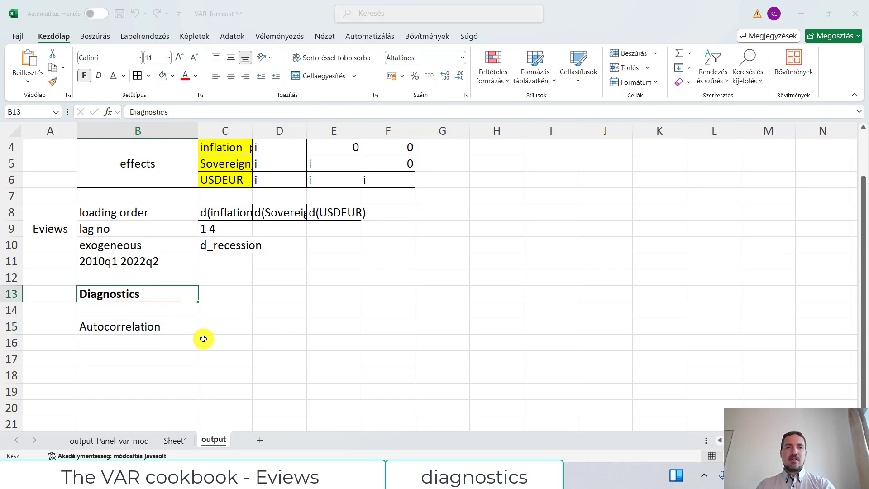
# Step: Switch back to EViews and run the residual Autocorrelation LM Test on the estimated VAR with 5 lags
pyautogui.hotkey('alt', 'Tab')
pyautogui.click(254, 85)
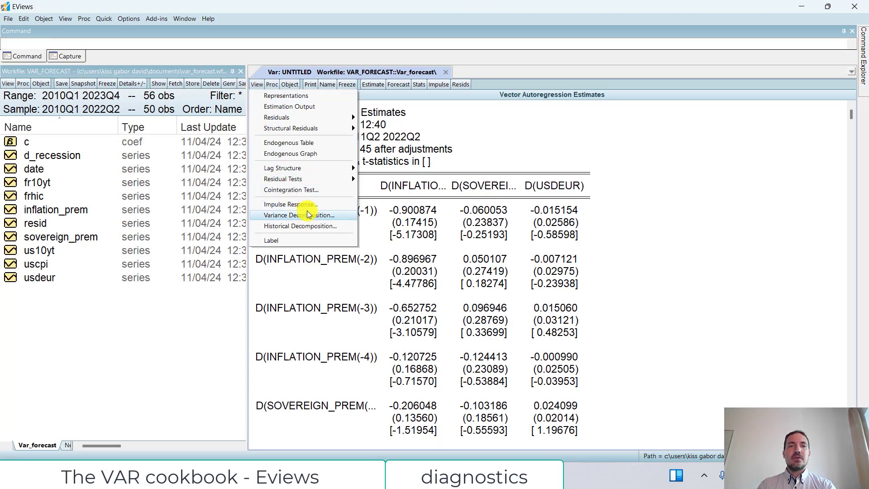
pyautogui.moveTo(335, 178)
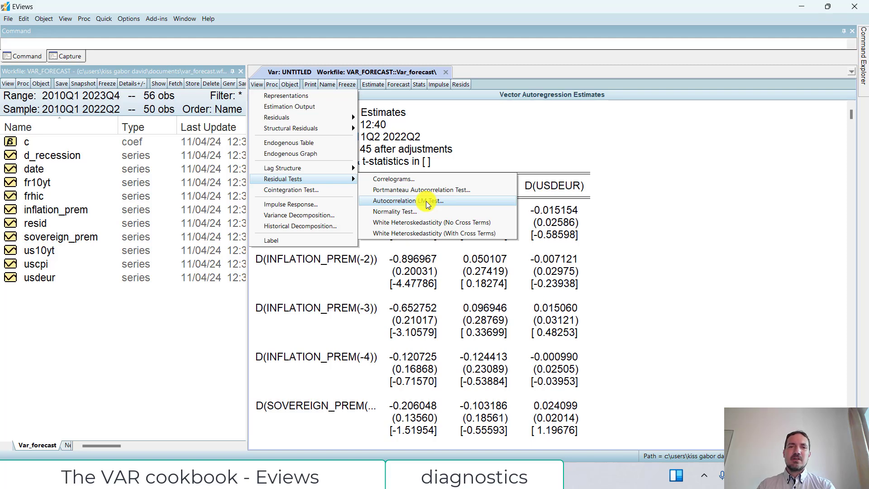
pyautogui.click(450, 202)
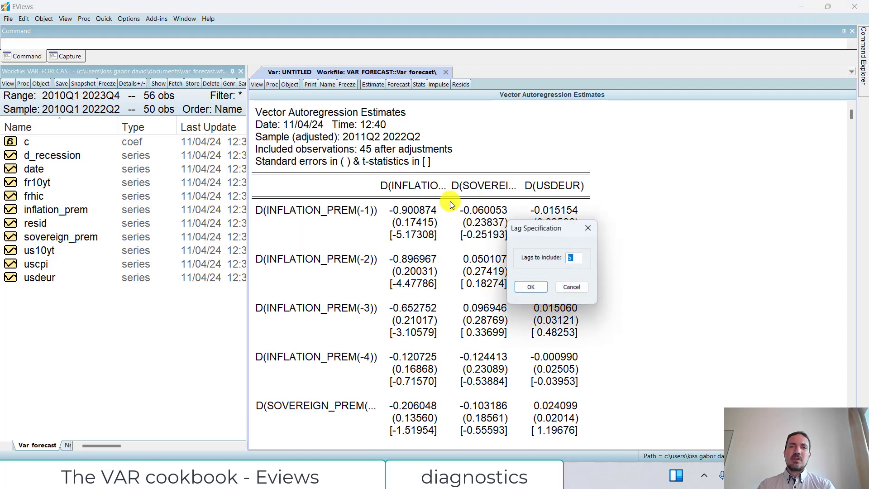
pyautogui.click(535, 287)
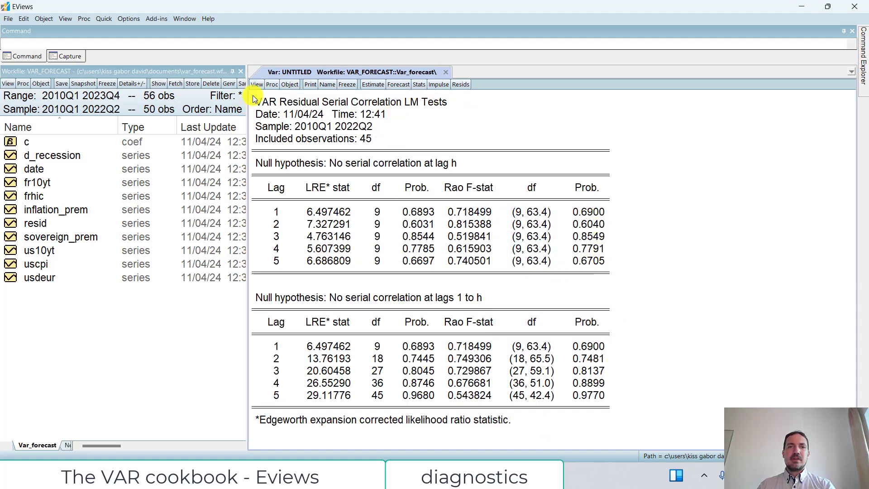
# Step: Copy the complete serial correlation LM test output into the Excel output sheet starting at cell B17
pyautogui.moveTo(255, 96); pyautogui.dragTo(618, 434)
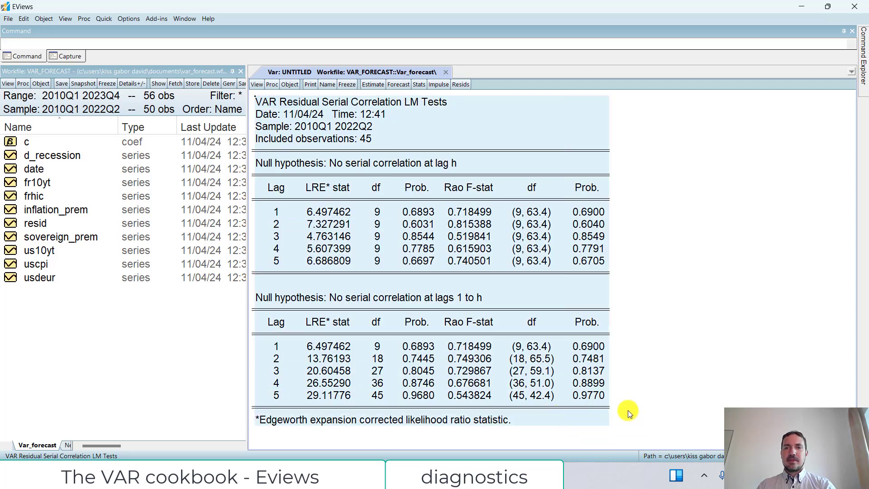
pyautogui.hotkey('alt', 'Tab')
pyautogui.click(121, 360)
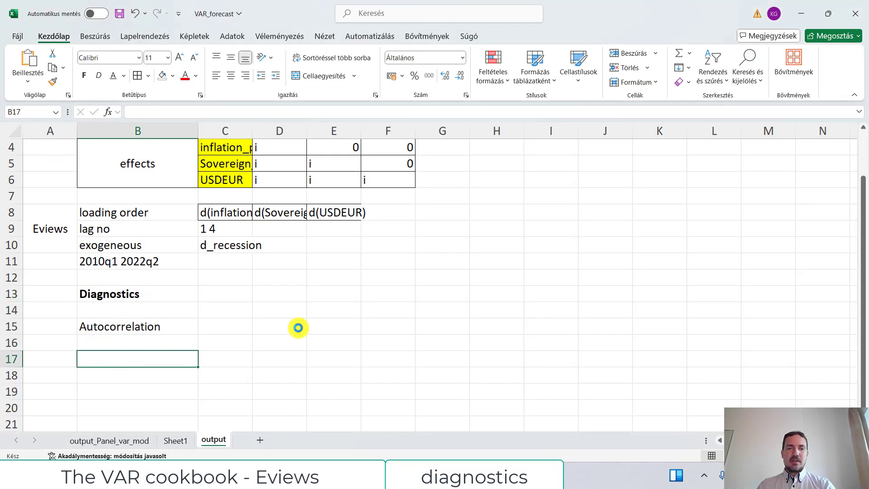
pyautogui.hotkey('ctrl', 'v')
pyautogui.scroll(-8, 298, 325)
pyautogui.scroll(1, 313, 323)
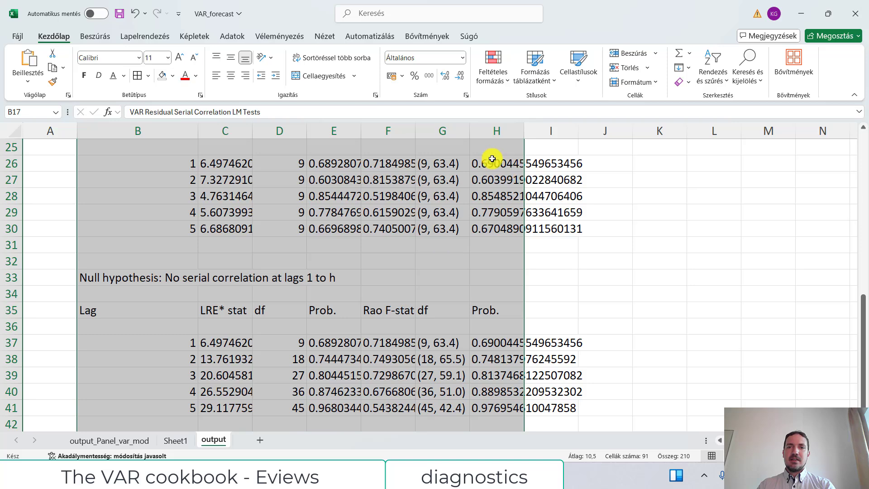
# Step: Fill the Rao F-stat probability cells H26:H30 and H37:H41 of both LM test tables with green
pyautogui.moveTo(497, 163); pyautogui.dragTo(501, 226)
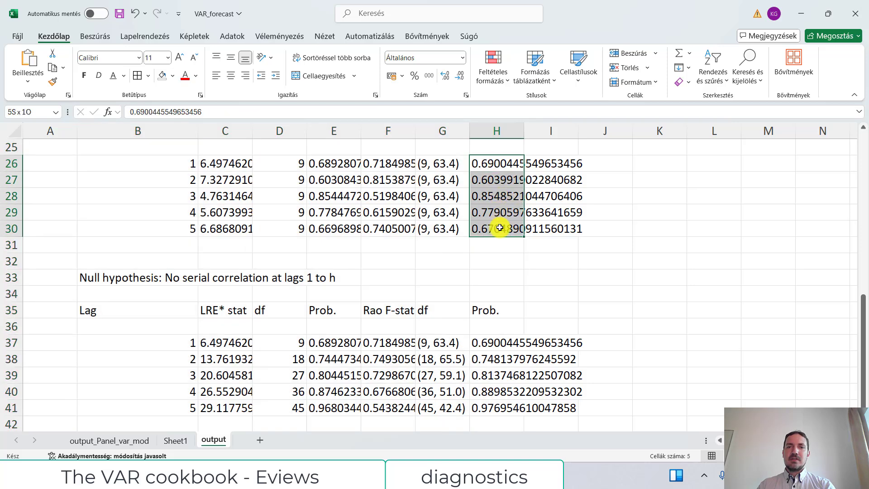
pyautogui.click(173, 75)
pyautogui.click(201, 206)
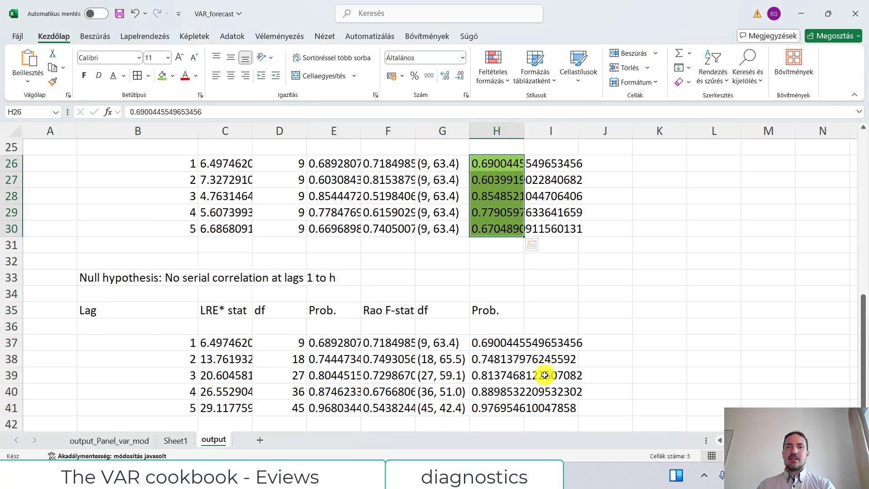
pyautogui.moveTo(491, 342); pyautogui.dragTo(494, 401)
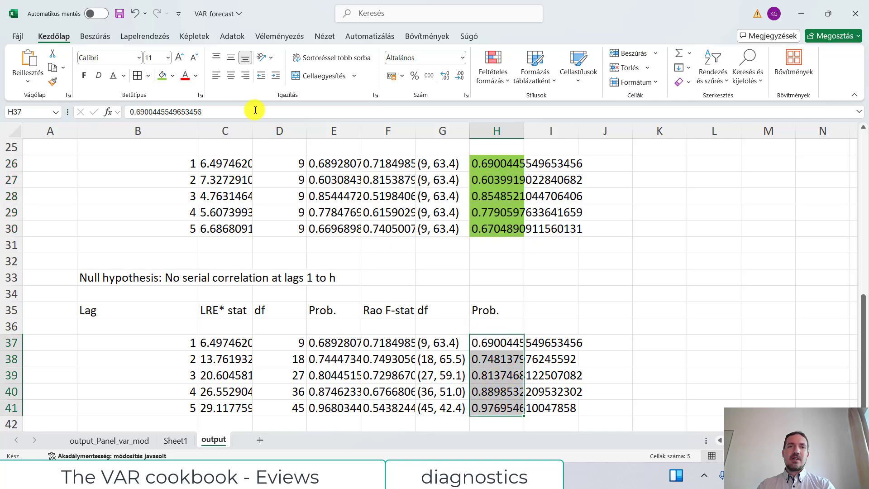
pyautogui.click(162, 75)
# Step: Review the pasted LM test tables and fill the Autocorrelation label in B15 with the same green
pyautogui.scroll(2, 576, 344)
pyautogui.scroll(2, 576, 344)
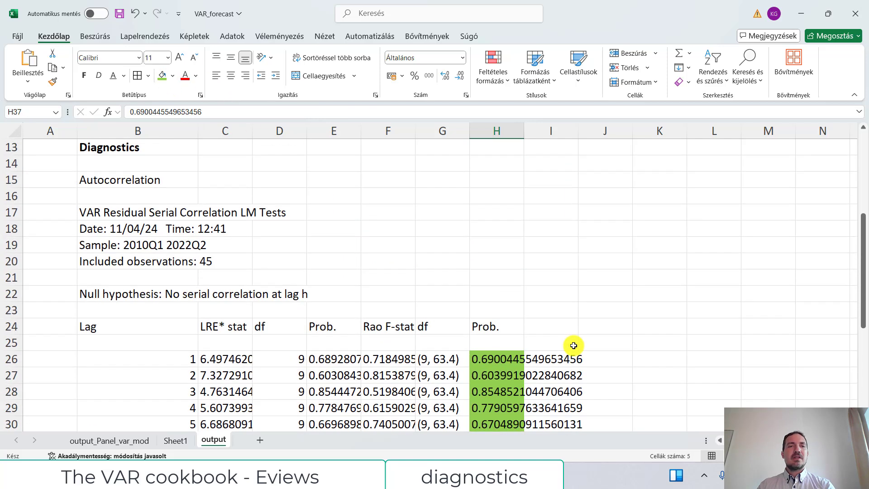
pyautogui.scroll(-1, 573, 346)
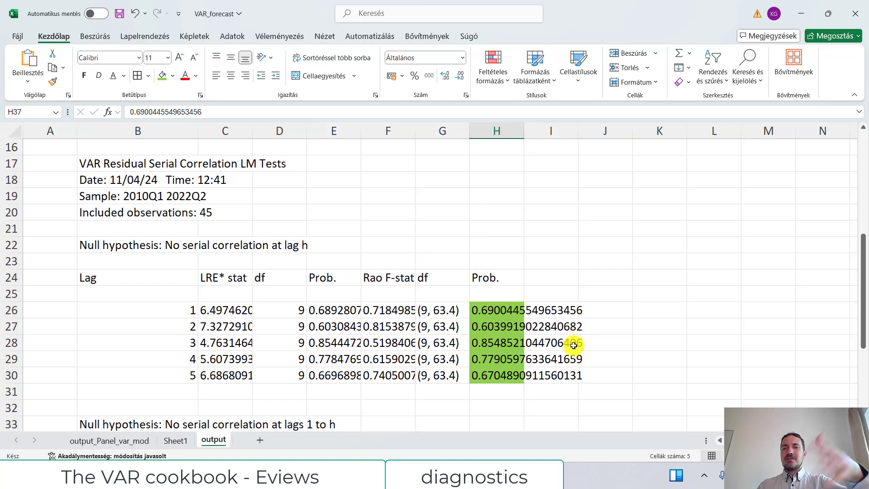
pyautogui.scroll(1, 573, 345)
pyautogui.scroll(-6, 573, 345)
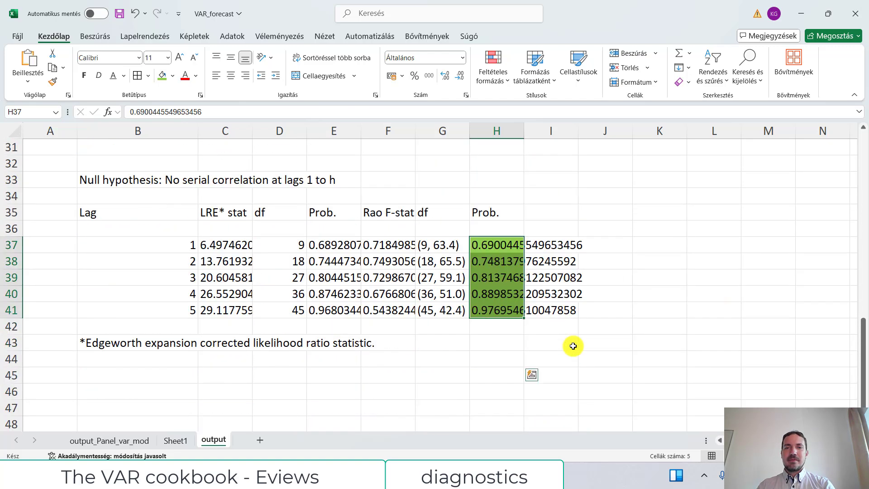
pyautogui.scroll(8, 573, 345)
pyautogui.scroll(-1, 574, 345)
pyautogui.click(87, 228)
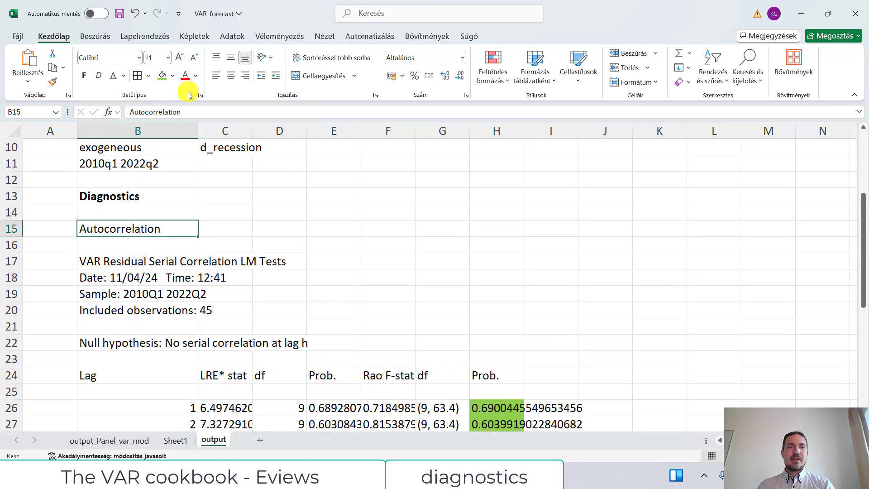
pyautogui.click(161, 75)
# Step: Enter the label Normal distribution in cell B45, below the pasted autocorrelation results
pyautogui.scroll(-9, 259, 276)
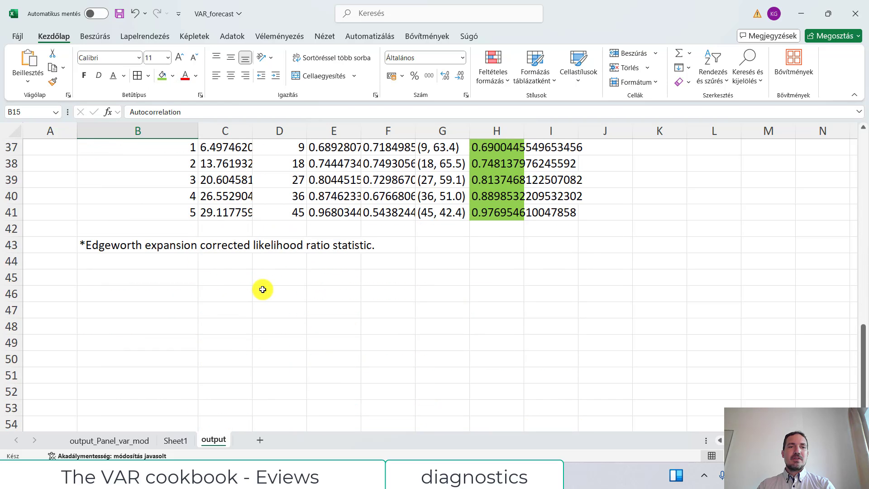
pyautogui.click(121, 284)
pyautogui.write('Normal dist')
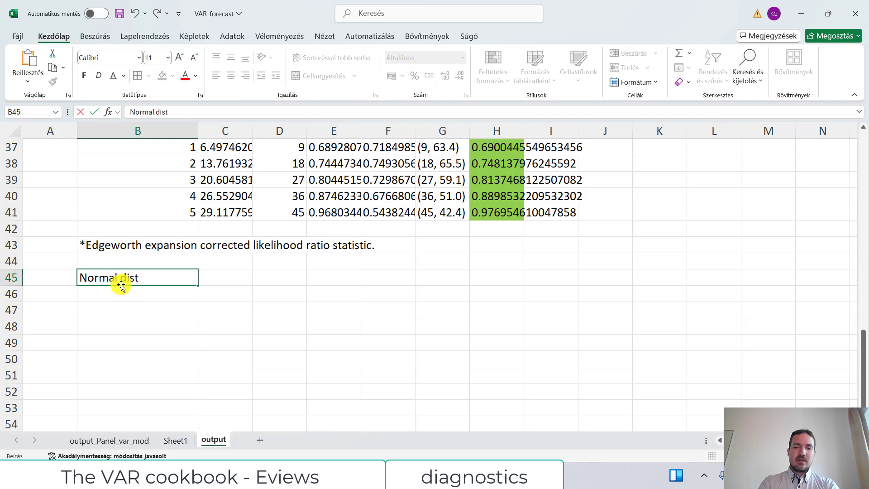
pyautogui.write('ribution')
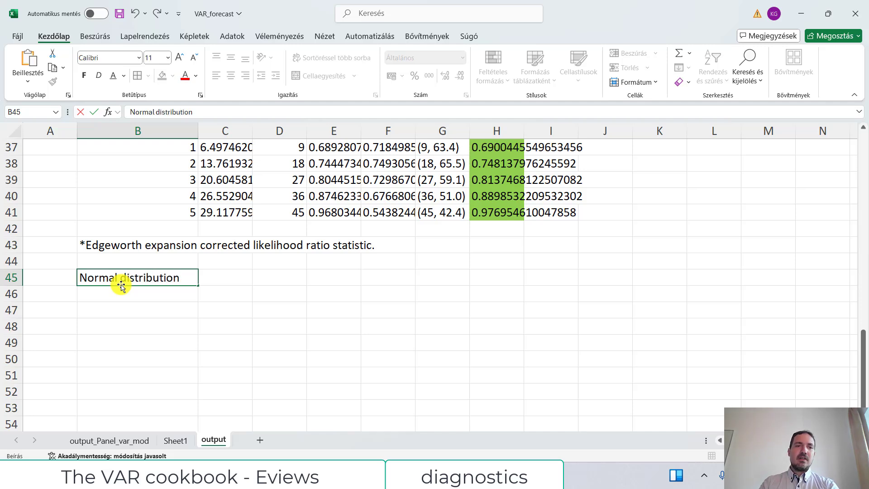
pyautogui.press('Return')
# Step: Switch to EViews and run the residual normality test on the VAR using Cholesky of covariance (Lutkepohl) orthogonalization
pyautogui.hotkey('alt', 'Tab')
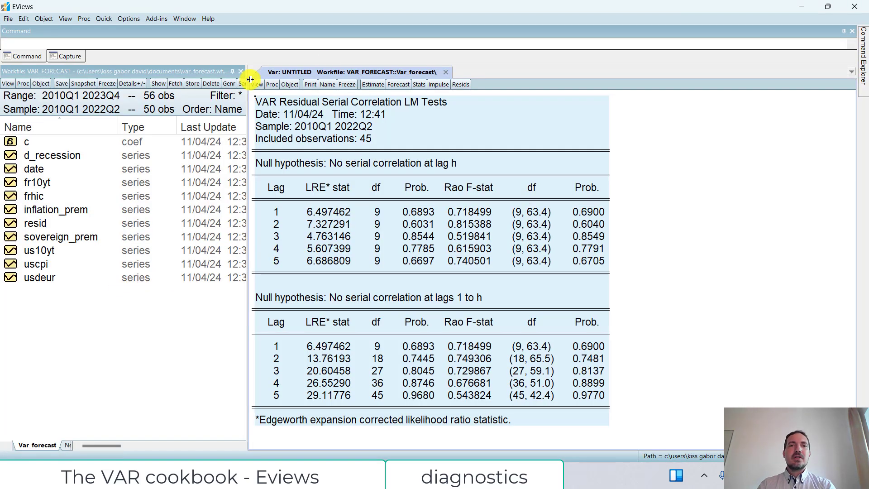
pyautogui.click(256, 84)
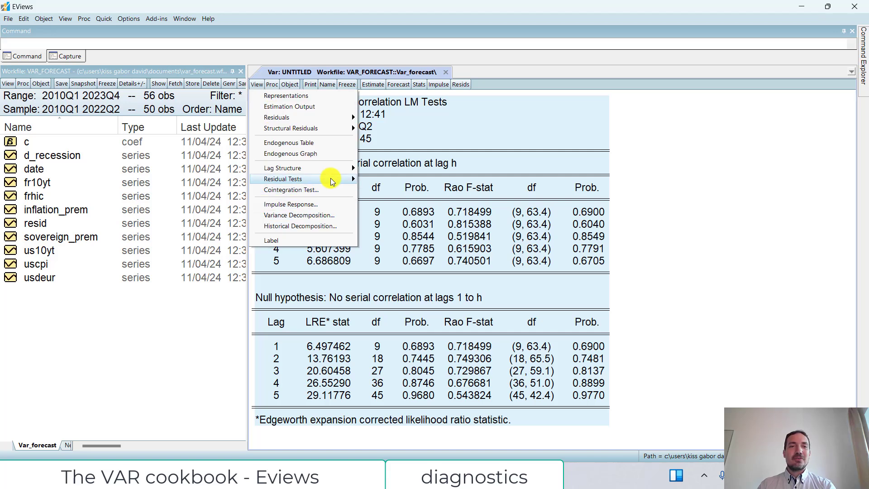
pyautogui.click(393, 209)
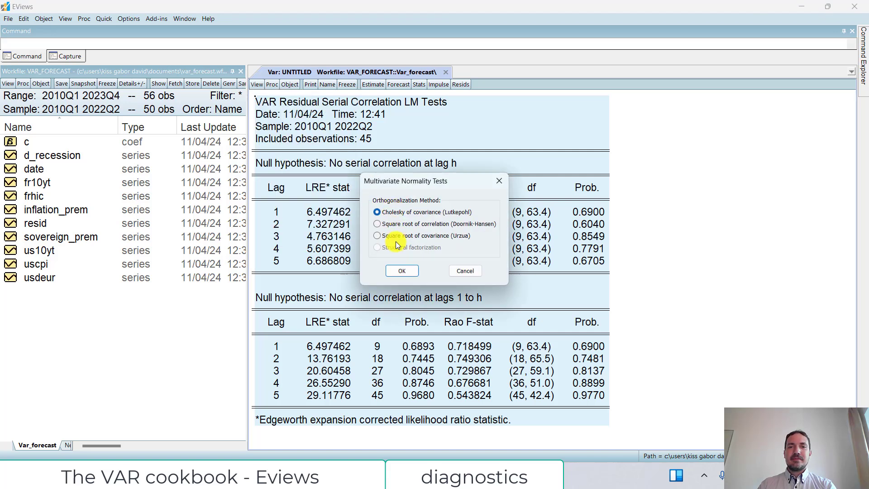
pyautogui.click(401, 271)
pyautogui.scroll(-1, 575, 346)
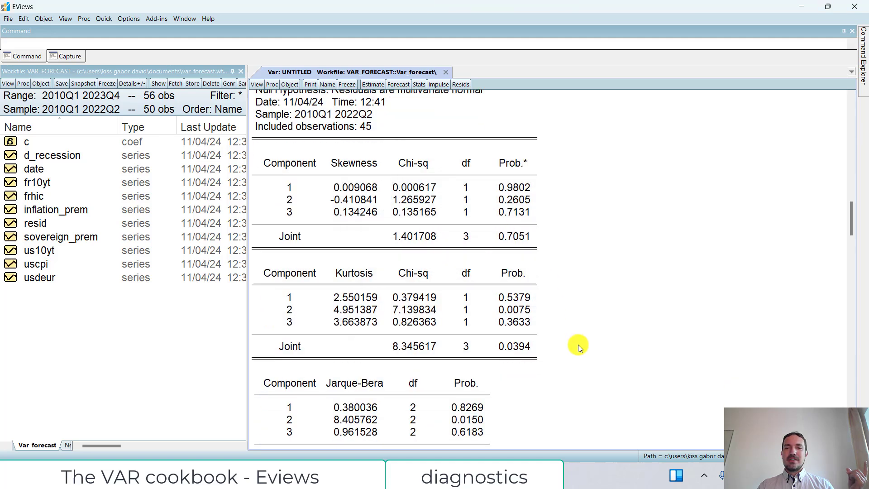
# Step: Examine the skewness, kurtosis and Jarque-Bera probabilities in the VAR residual normality test output
pyautogui.scroll(-3, 575, 346)
pyautogui.scroll(3, 514, 372)
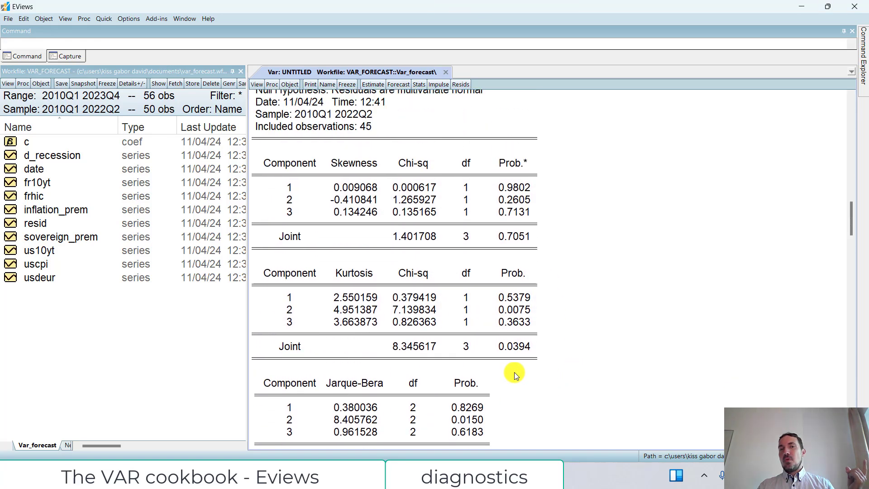
pyautogui.scroll(1, 514, 375)
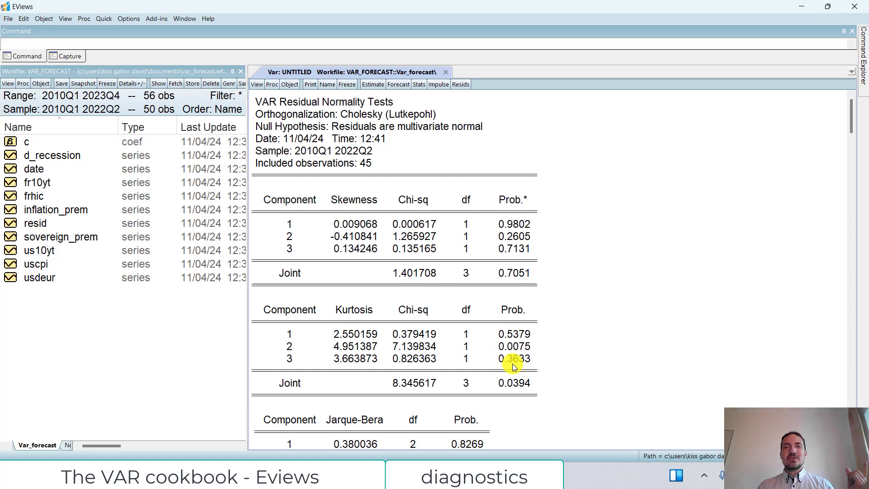
pyautogui.scroll(-4, 513, 363)
pyautogui.scroll(4, 512, 363)
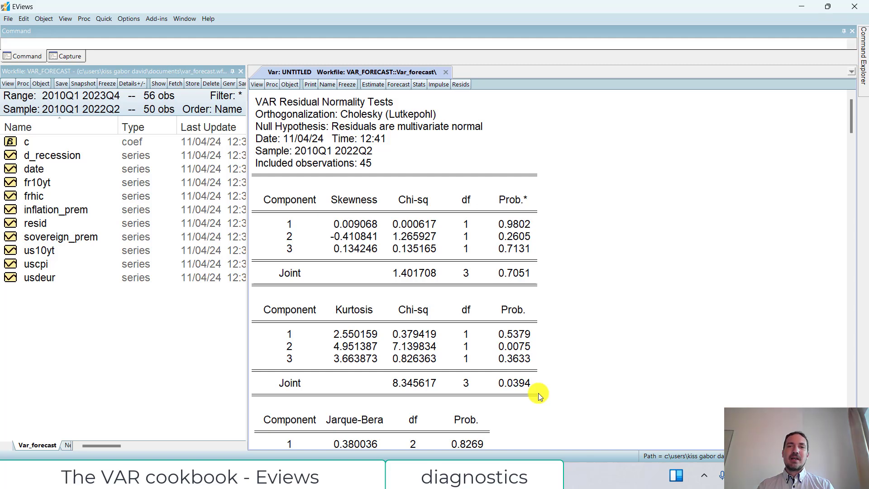
pyautogui.scroll(-3, 538, 393)
pyautogui.scroll(-3, 537, 397)
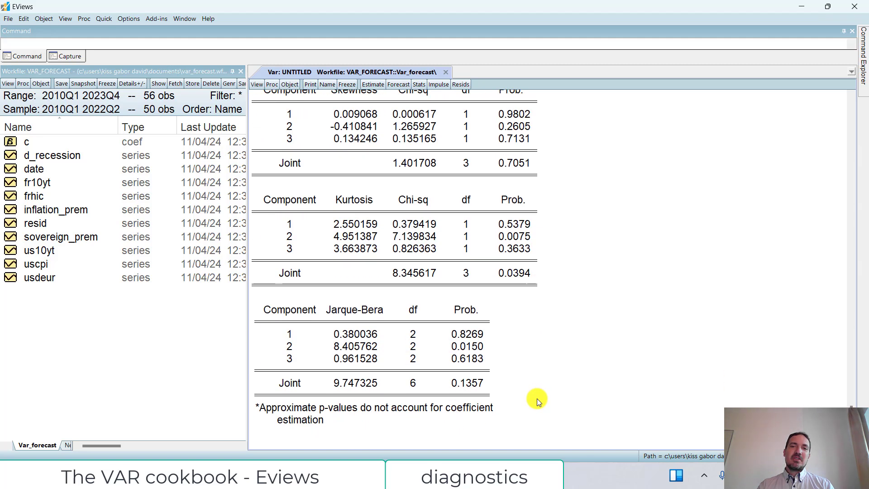
pyautogui.scroll(6, 536, 397)
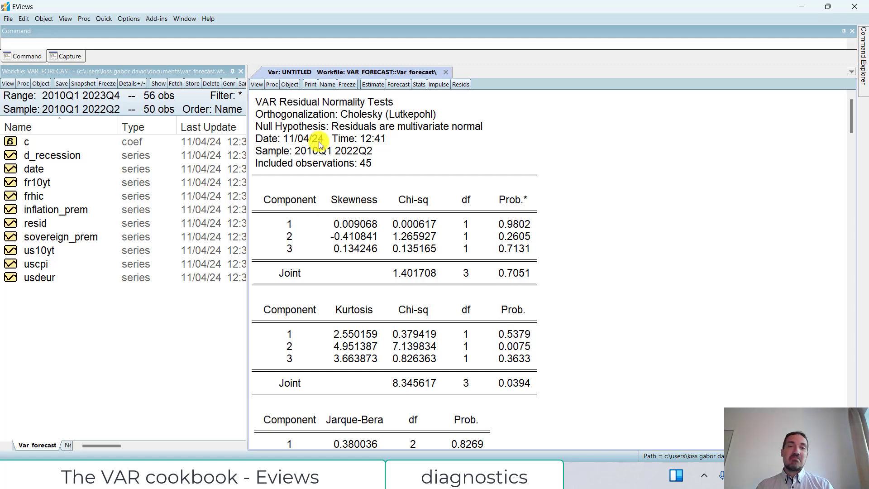
# Step: Copy the whole residual normality test output and paste it into Excel at cell B47, below the Normal distribution label
pyautogui.moveTo(249, 93); pyautogui.dragTo(628, 431)
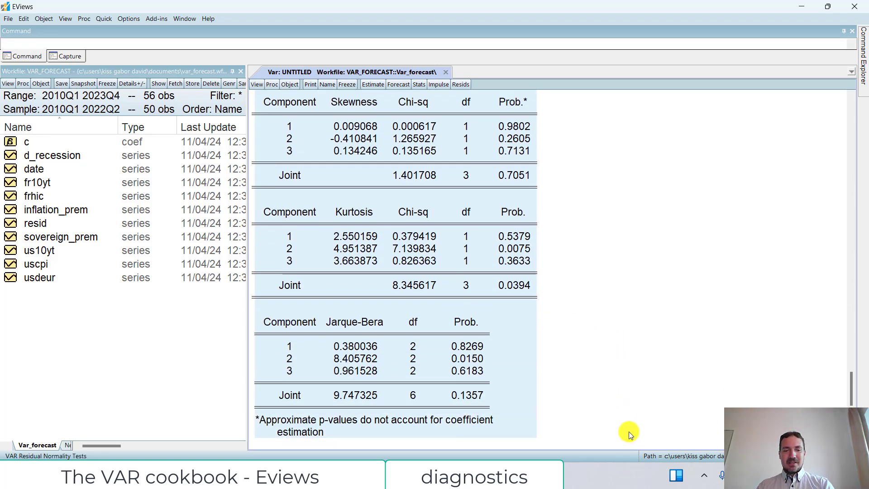
pyautogui.hotkey('ctrl', 'c')
pyautogui.hotkey('alt', 'Tab')
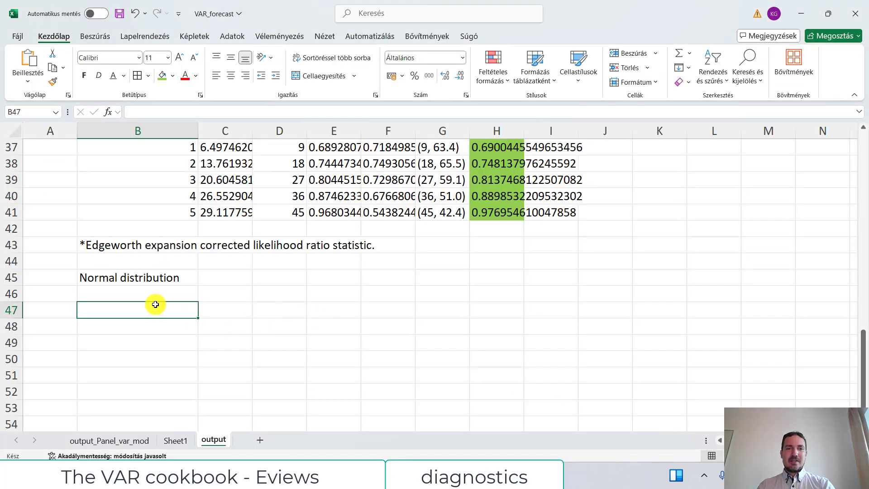
pyautogui.hotkey('ctrl', 'v')
pyautogui.scroll(-6, 295, 320)
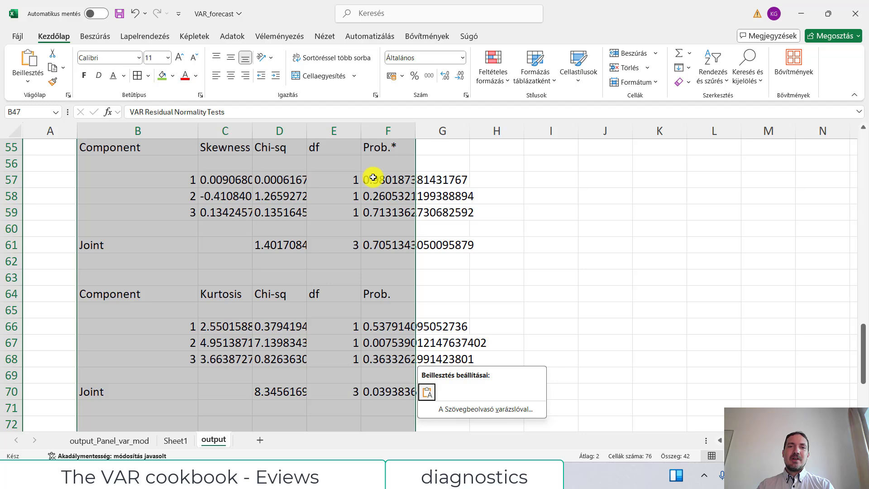
pyautogui.scroll(5, 382, 227)
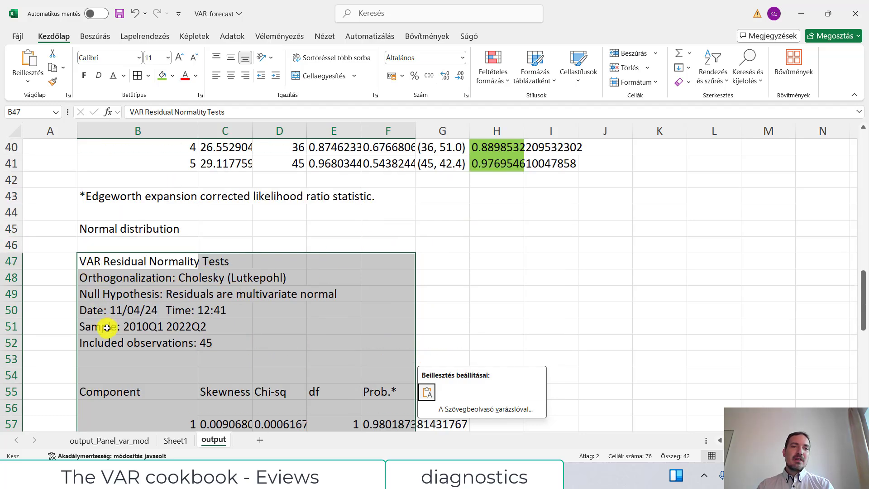
pyautogui.click(113, 257)
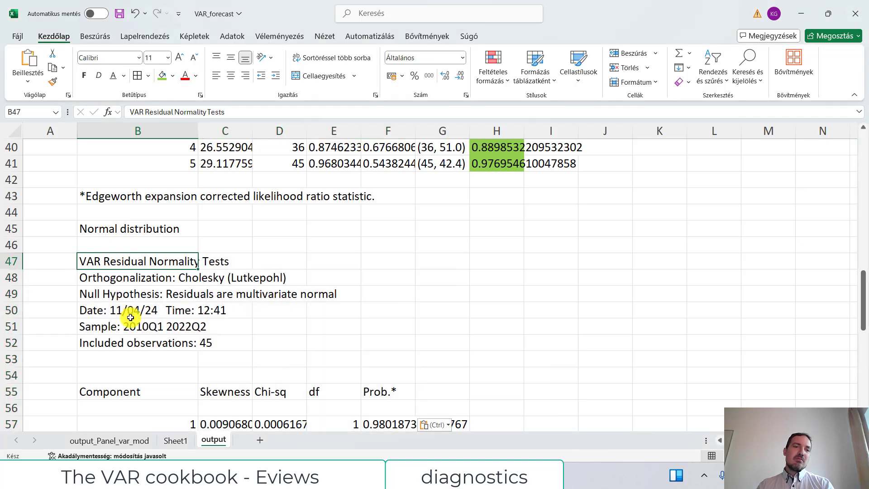
# Step: Review the skewness probabilities in F57:F61 and the kurtosis probabilities in F66:F70 of the pasted normality tests
pyautogui.scroll(-5, 340, 343)
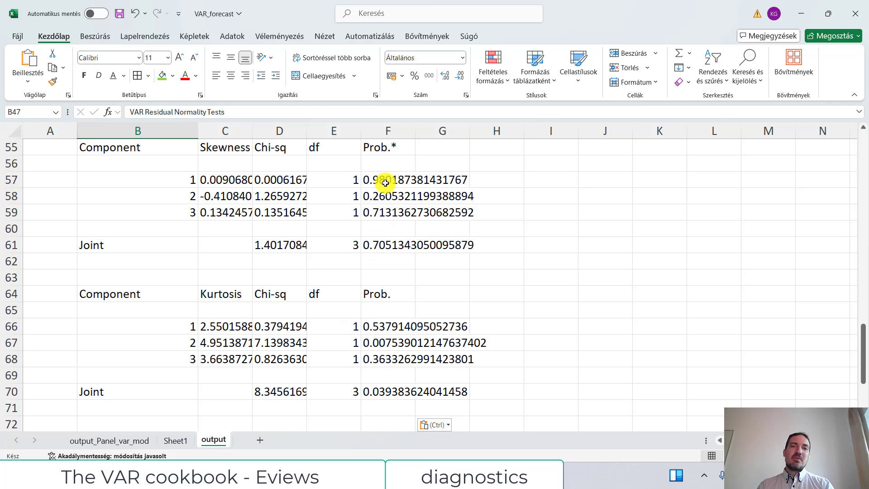
pyautogui.moveTo(385, 183); pyautogui.dragTo(383, 244)
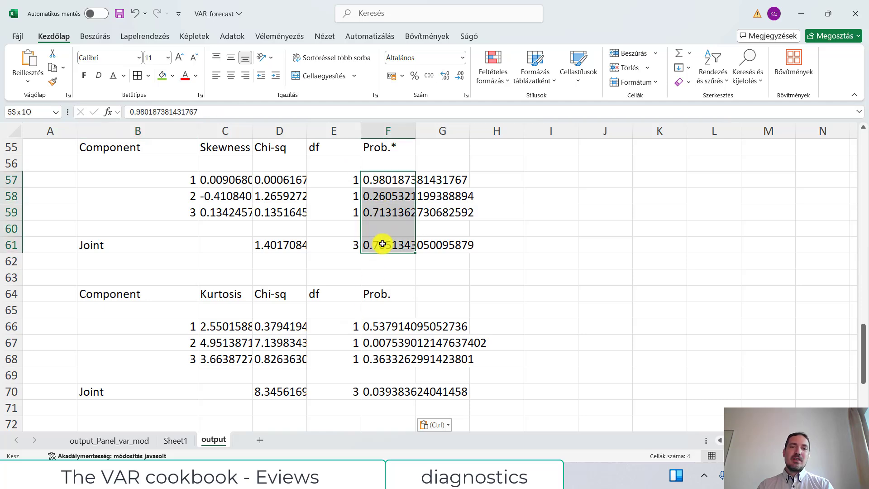
pyautogui.moveTo(381, 326); pyautogui.dragTo(384, 386)
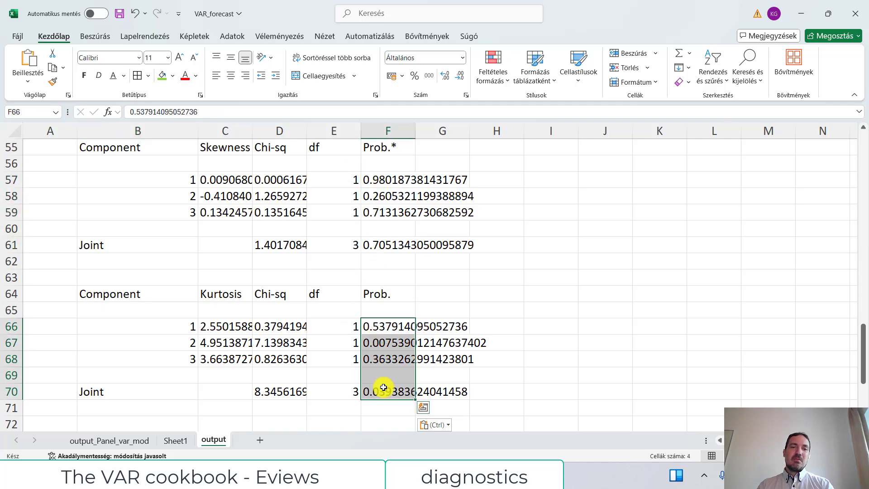
pyautogui.scroll(-6, 382, 380)
pyautogui.scroll(3, 383, 380)
pyautogui.scroll(-1, 382, 381)
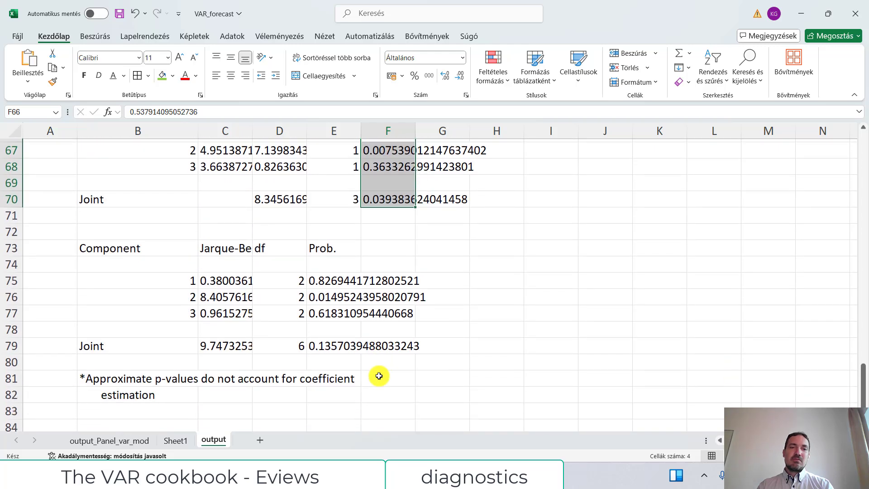
# Step: Check the Jarque-Bera probabilities in E75:E79 and fill the joint probability cell E79 with green
pyautogui.click(217, 245)
pyautogui.moveTo(317, 278); pyautogui.dragTo(333, 343)
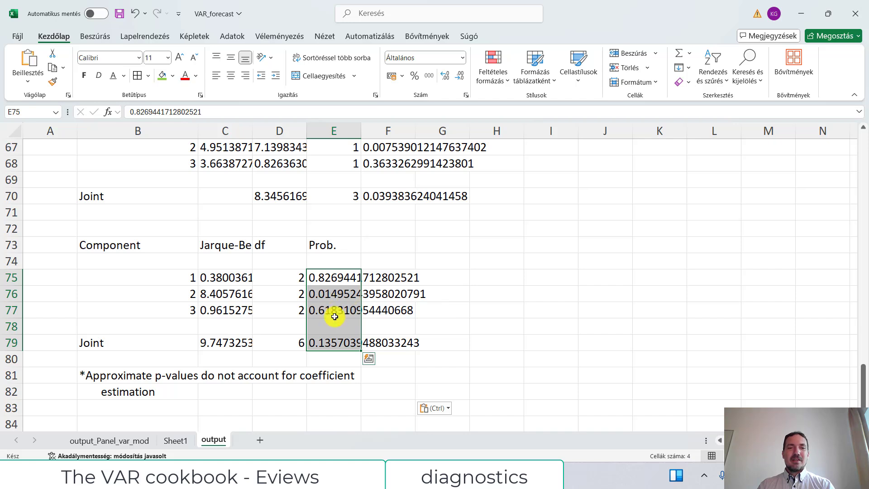
pyautogui.click(329, 337)
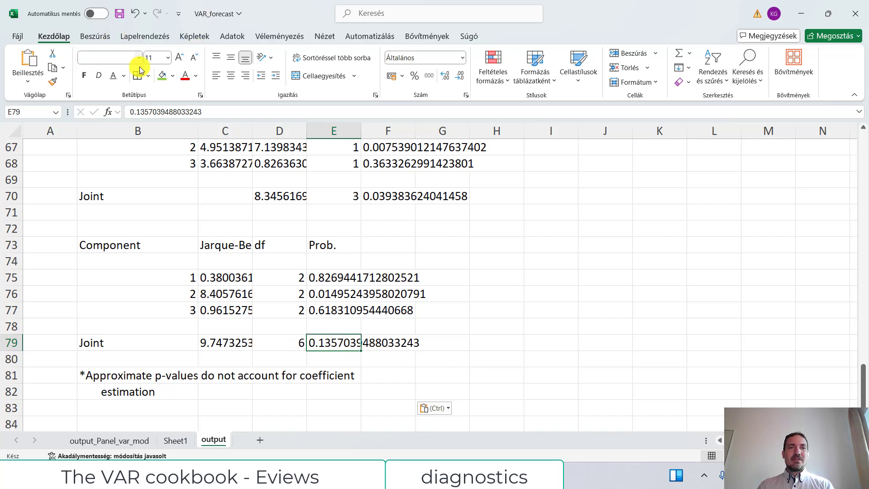
pyautogui.click(162, 75)
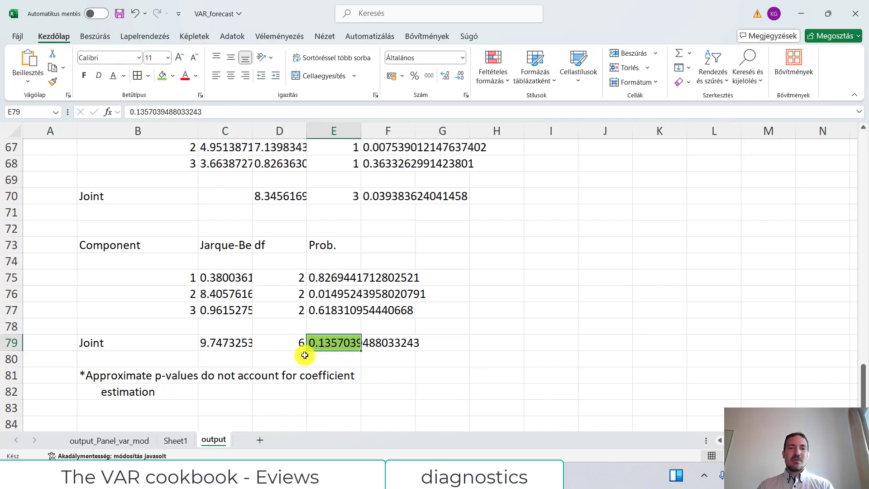
# Step: Inspect component 2's Jarque-Bera probability in E76 and identify the matching variable in the identification matrix header at E3
pyautogui.click(334, 289)
pyautogui.click(146, 290)
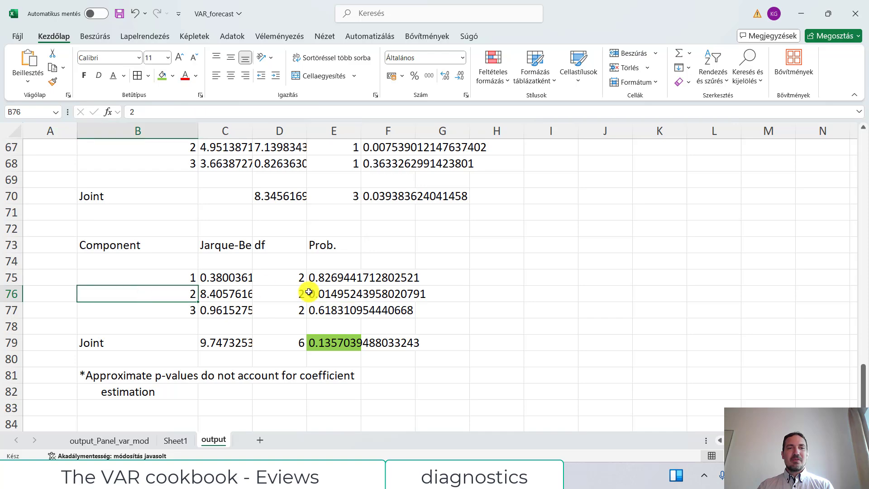
pyautogui.click(326, 295)
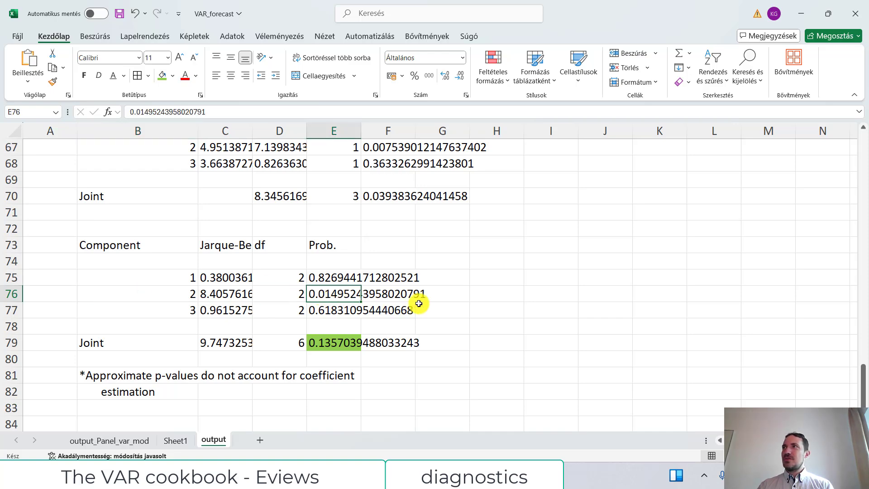
pyautogui.scroll(12, 418, 302)
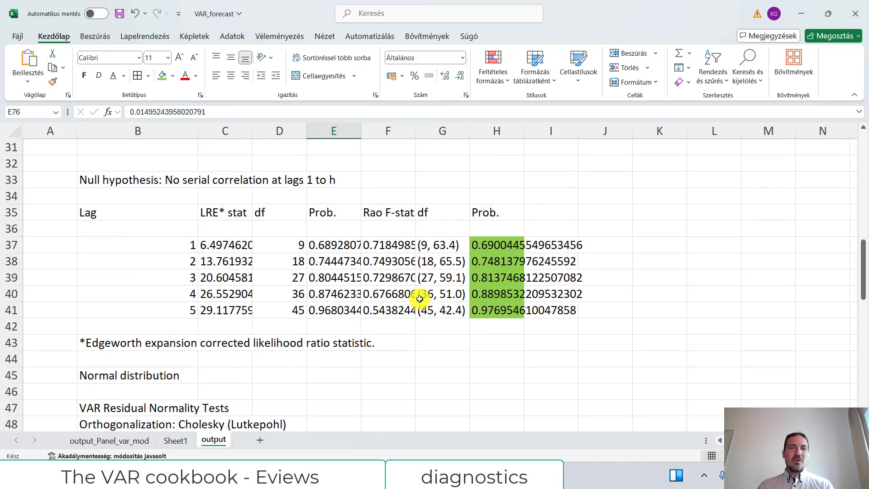
pyautogui.scroll(10, 419, 300)
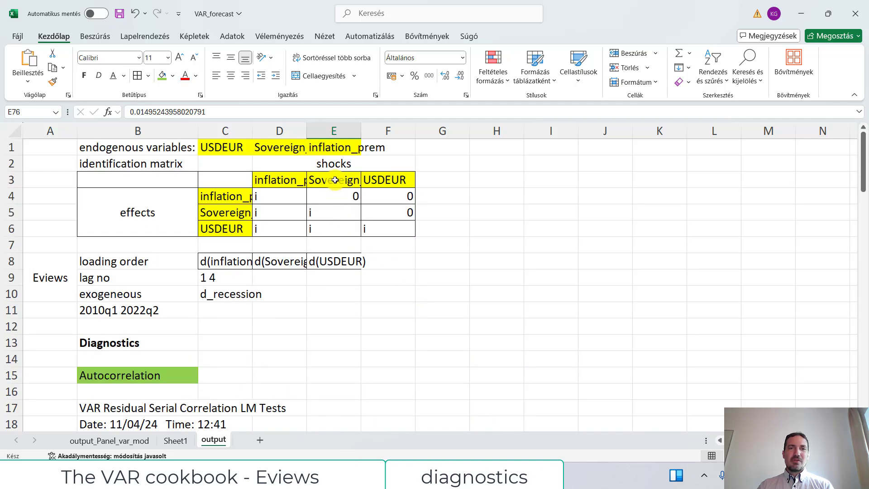
pyautogui.click(335, 180)
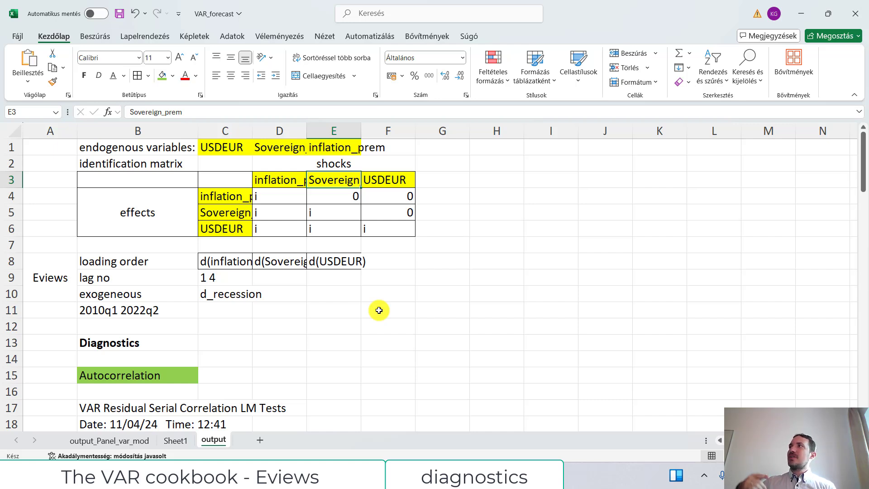
pyautogui.click(409, 311)
# Step: Fill the Normal distribution label in B45 with the same green as the Autocorrelation label
pyautogui.scroll(-5, 453, 317)
pyautogui.scroll(-9, 473, 270)
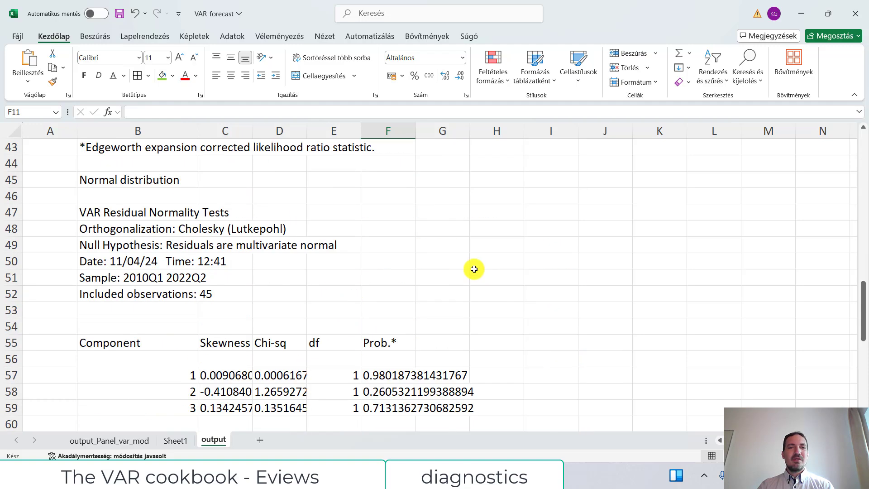
pyautogui.scroll(6, 407, 265)
pyautogui.scroll(-4, 243, 285)
pyautogui.click(101, 267)
pyautogui.click(101, 271)
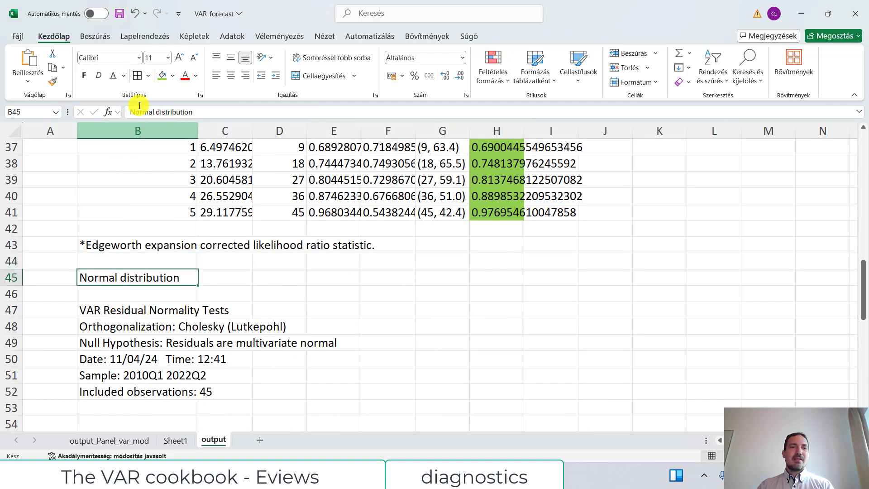
pyautogui.click(159, 75)
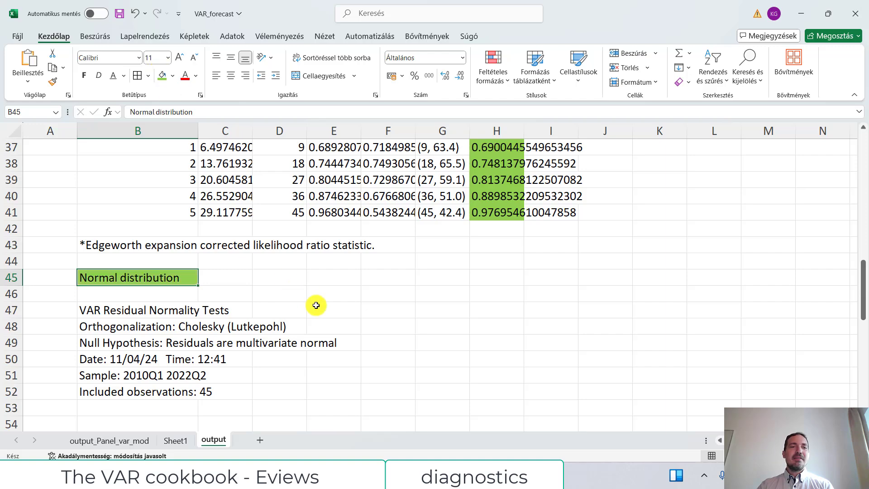
pyautogui.scroll(9, 317, 306)
pyautogui.scroll(-8, 320, 307)
pyautogui.scroll(-1, 330, 307)
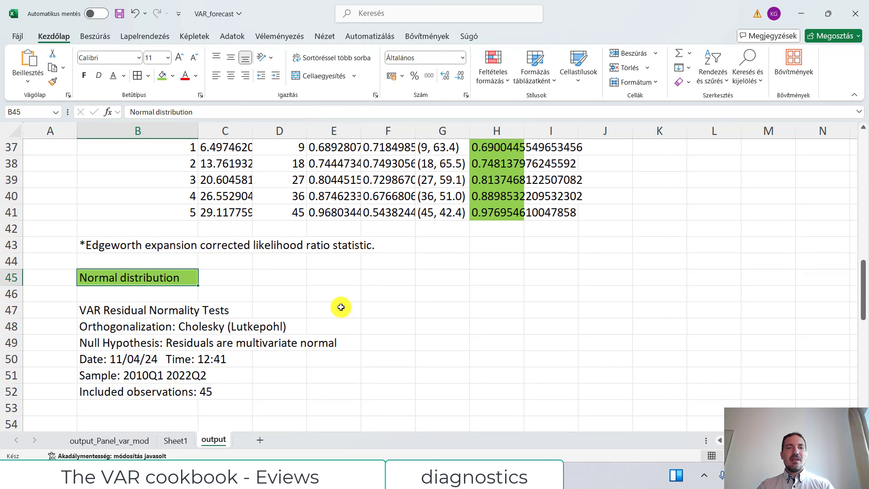
# Step: Switch to EViews and run the VAR lag length criteria with 8 lags included
pyautogui.hotkey('alt', 'Tab')
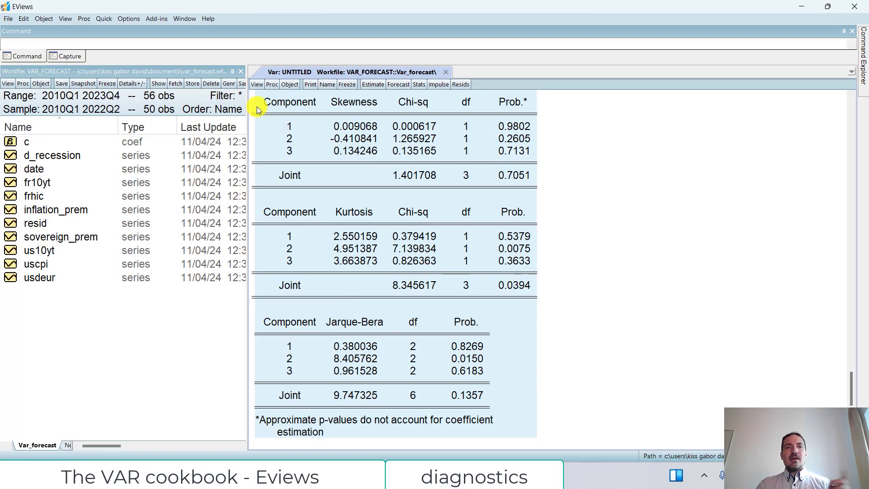
pyautogui.click(257, 85)
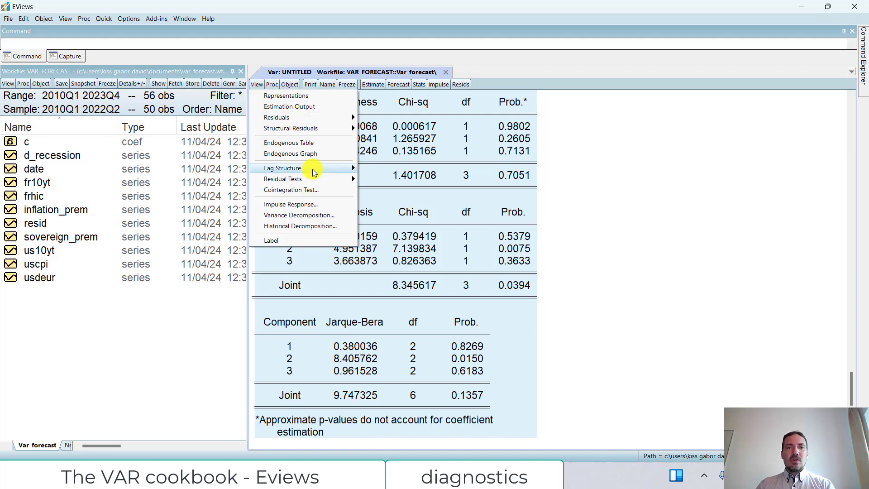
pyautogui.moveTo(315, 173)
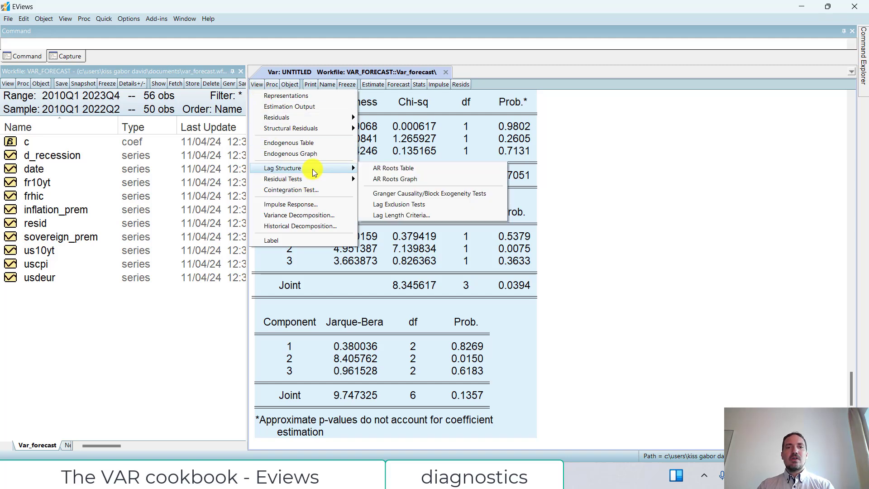
pyautogui.click(425, 218)
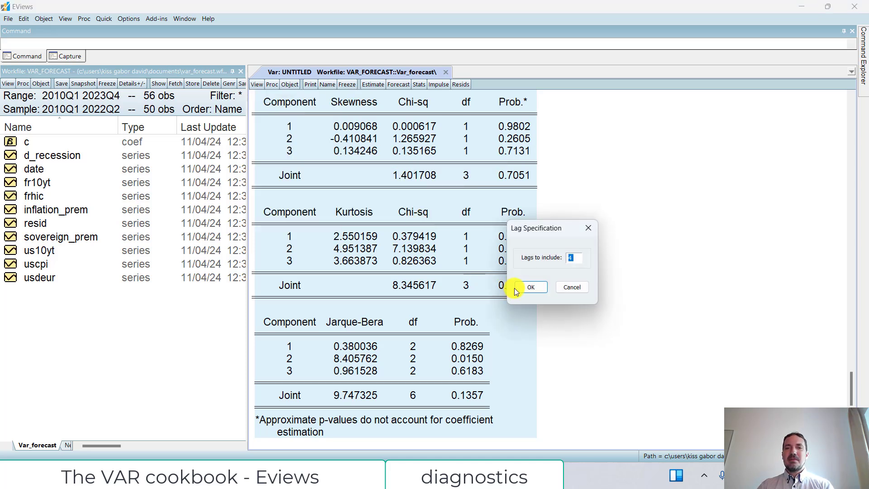
pyautogui.write('8')
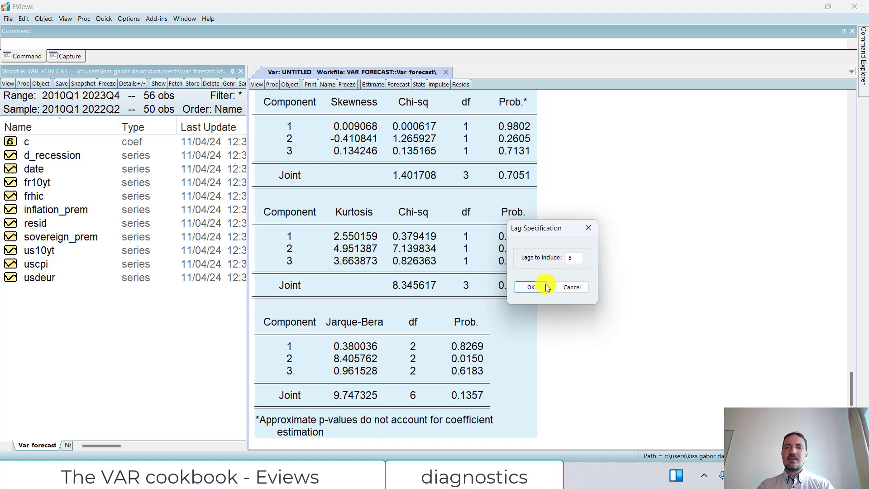
pyautogui.click(535, 288)
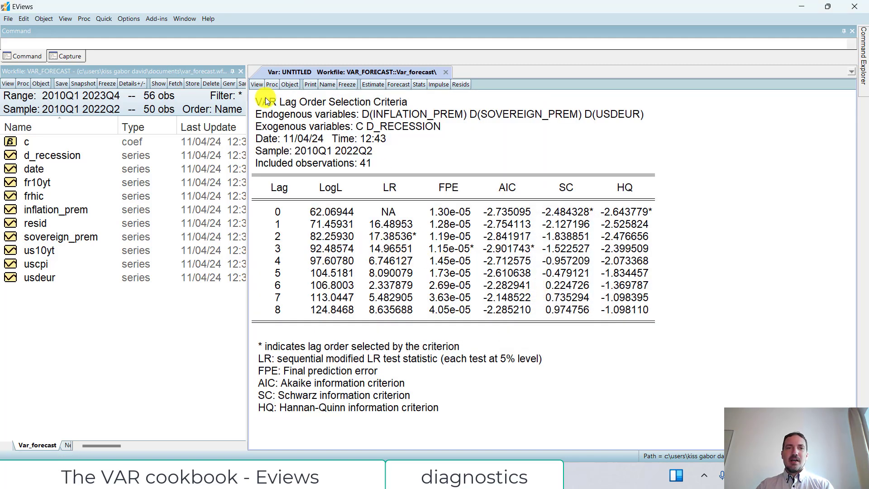
# Step: Copy the entire VAR lag order selection output, switch to Excel and enter the heading "Lag number" in B85 of the output sheet
pyautogui.moveTo(256, 97); pyautogui.dragTo(671, 414)
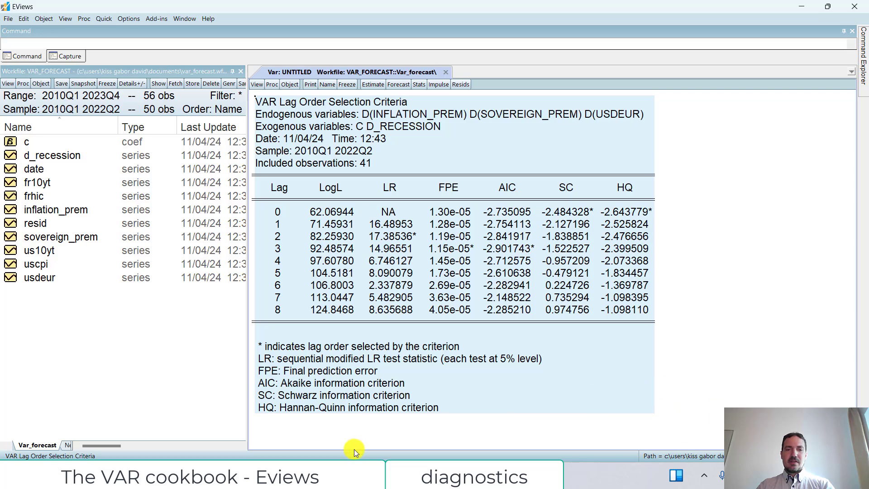
pyautogui.click(355, 475)
pyautogui.scroll(-8, 153, 314)
pyautogui.scroll(-6, 153, 314)
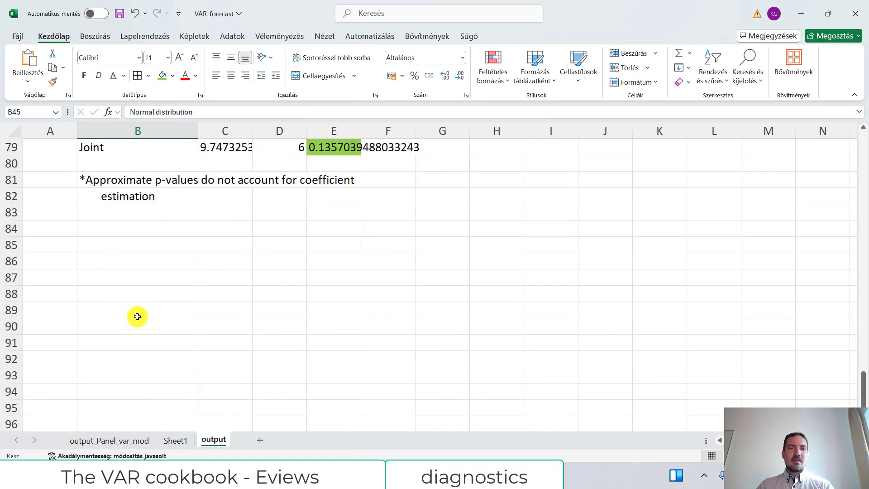
pyautogui.click(122, 254)
pyautogui.click(126, 250)
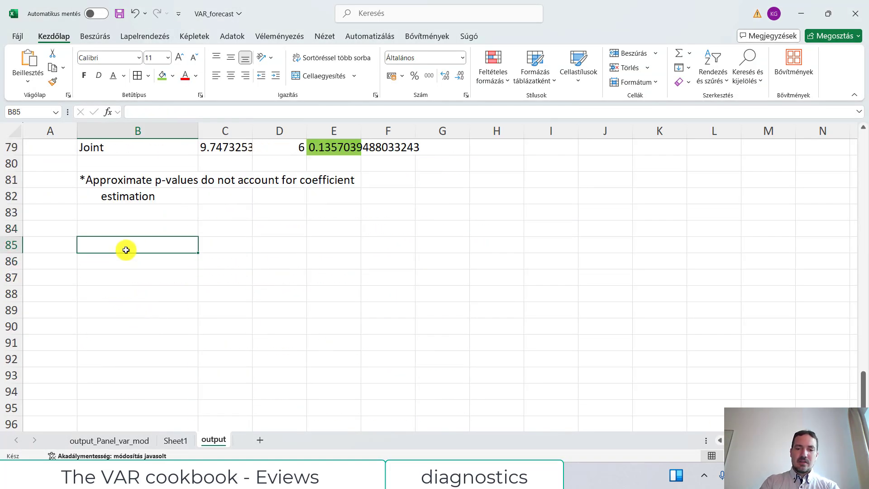
pyautogui.write('Lag')
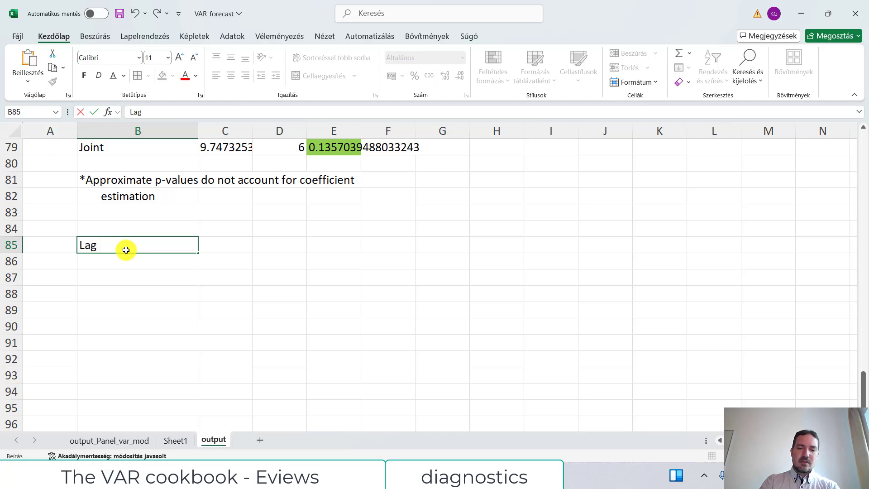
pyautogui.write(' number')
pyautogui.press('Return')
pyautogui.press('Return')
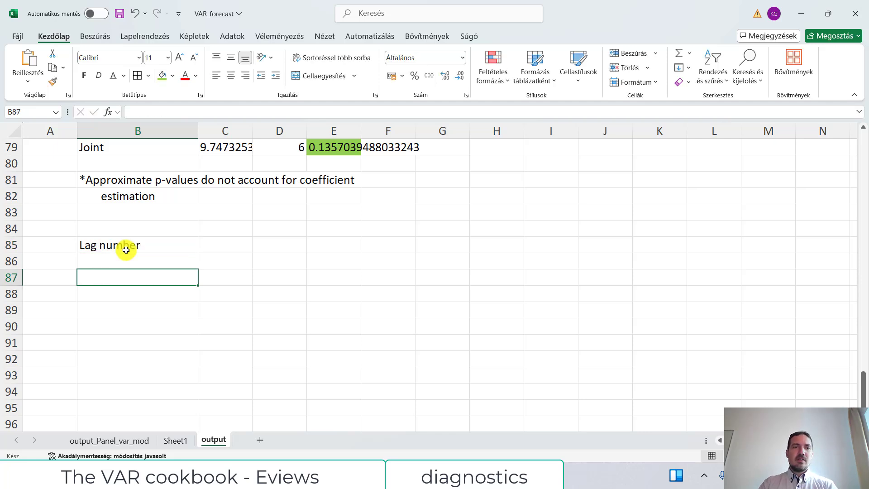
# Step: Paste the copied lag order selection table into the output sheet starting at B87
pyautogui.hotkey('ctrl', 'v')
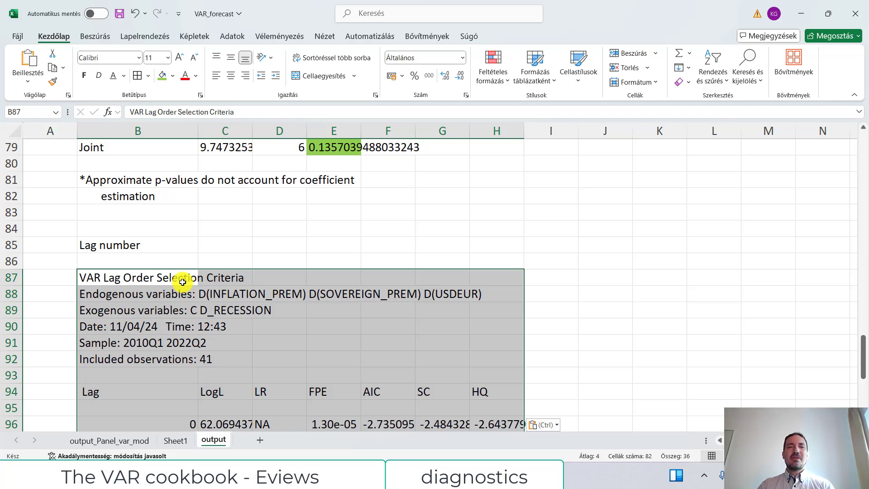
pyautogui.scroll(-5, 182, 282)
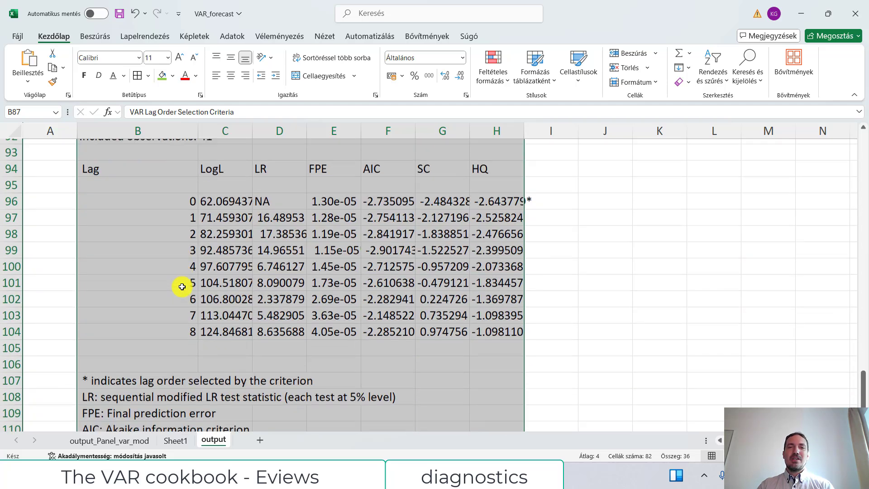
pyautogui.scroll(2, 181, 287)
pyautogui.scroll(-1, 182, 287)
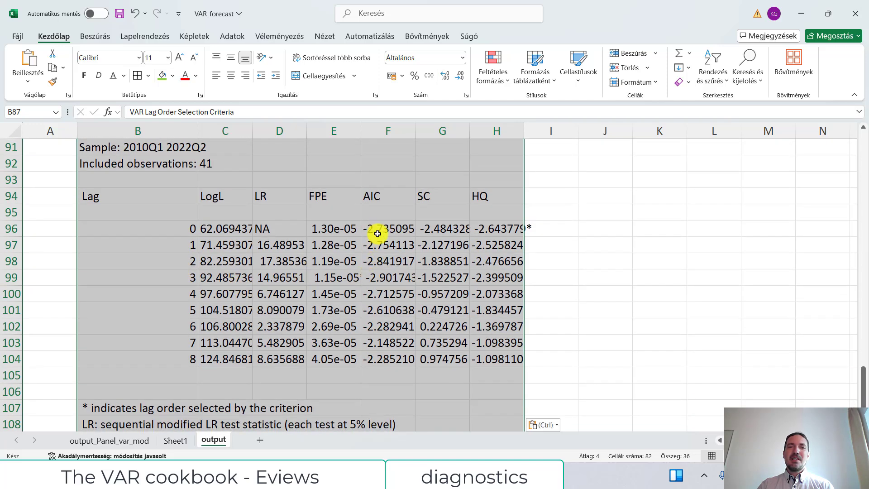
# Step: Replace all decimal points with commas in the AIC, SC and HQ values in F96:H104
pyautogui.moveTo(380, 228); pyautogui.dragTo(505, 363)
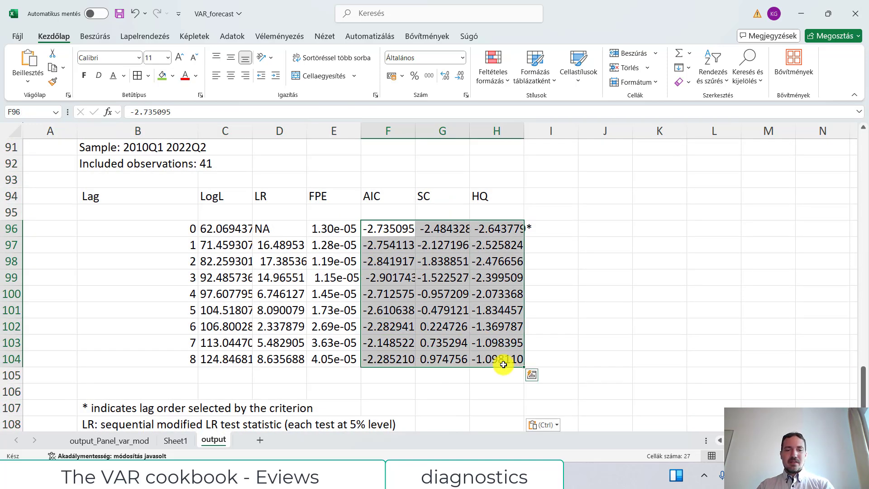
pyautogui.hotkey('ctrl', 'f')
pyautogui.click(337, 207)
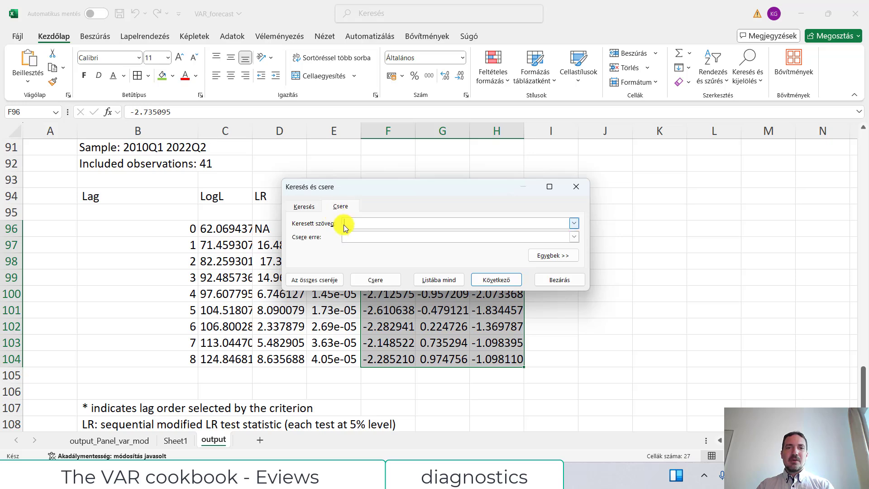
pyautogui.write('.')
pyautogui.click(358, 238)
pyautogui.write(',')
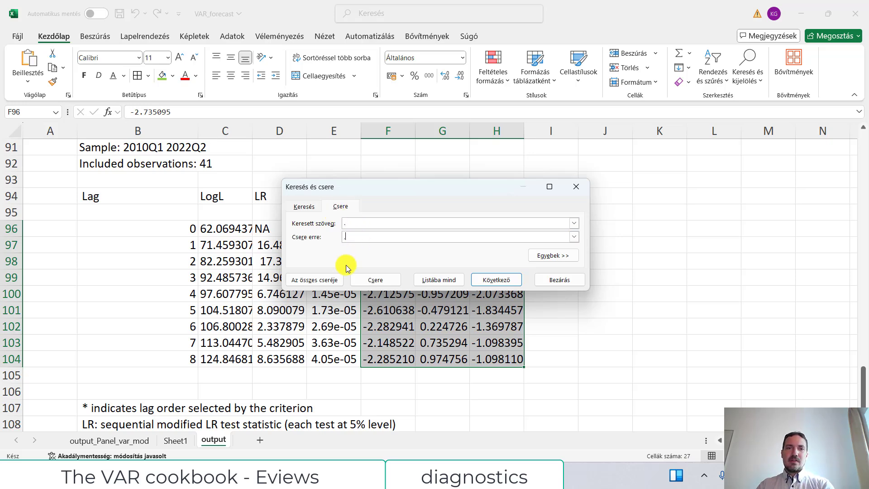
pyautogui.click(320, 280)
pyautogui.click(450, 269)
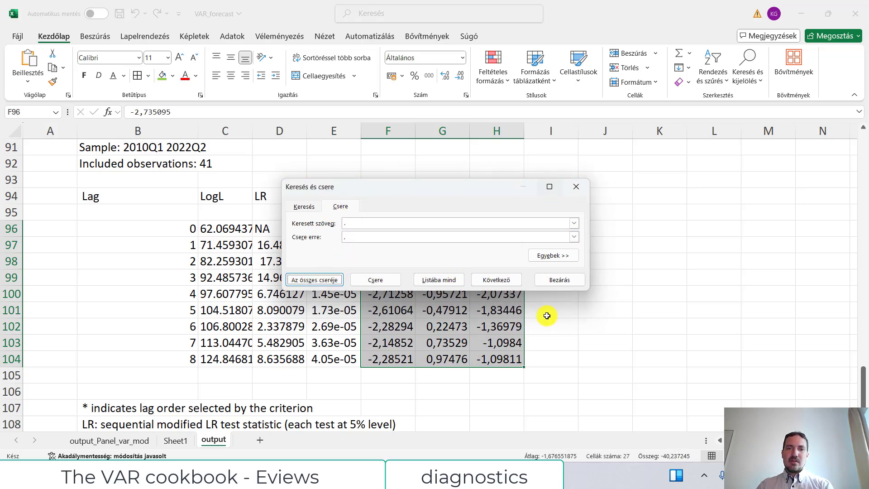
pyautogui.click(559, 279)
# Step: Format the AIC, SC and HQ values in F96:H104 as Number with 2 decimal places
pyautogui.rightClick(441, 280)
pyautogui.click(485, 362)
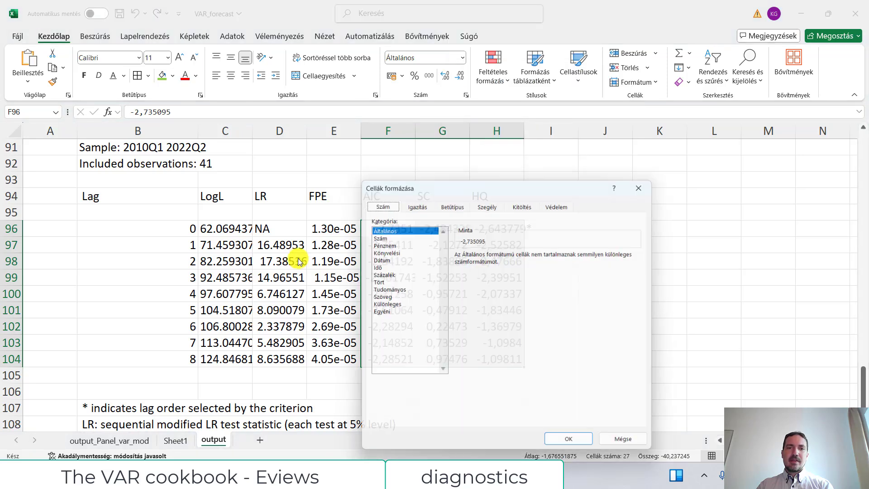
pyautogui.click(375, 236)
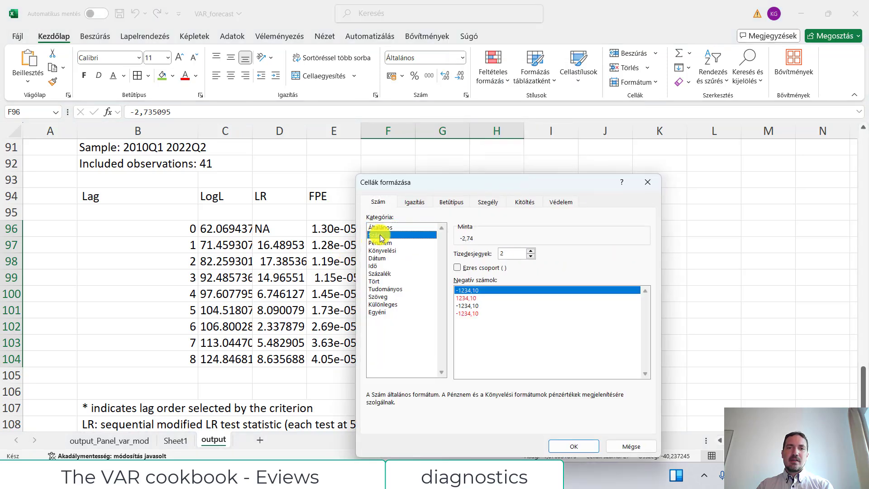
pyautogui.click(573, 446)
# Step: Examine the starred minima in the AIC and SC columns and compare the AIC of lag 3 with that of lag 4
pyautogui.click(376, 323)
pyautogui.click(376, 281)
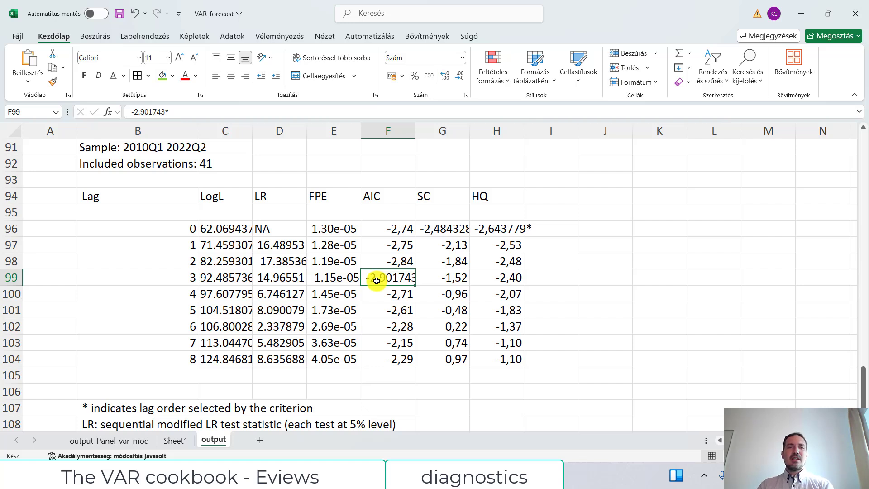
pyautogui.click(445, 233)
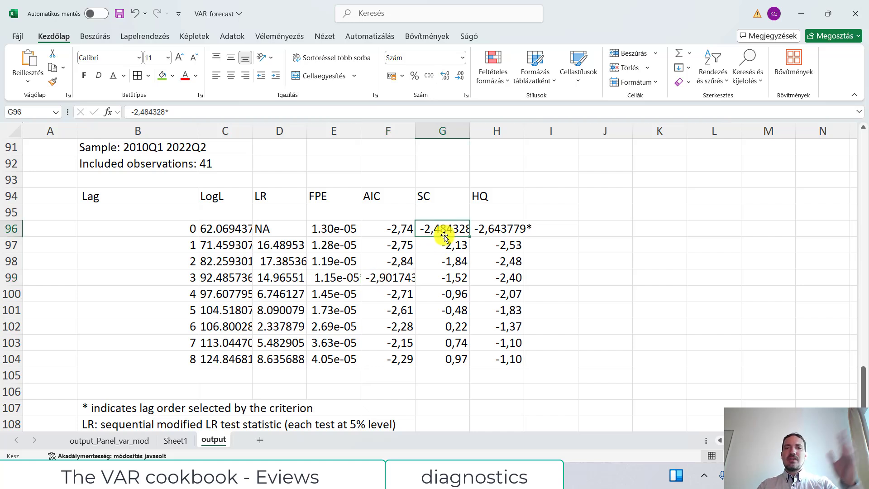
pyautogui.click(376, 280)
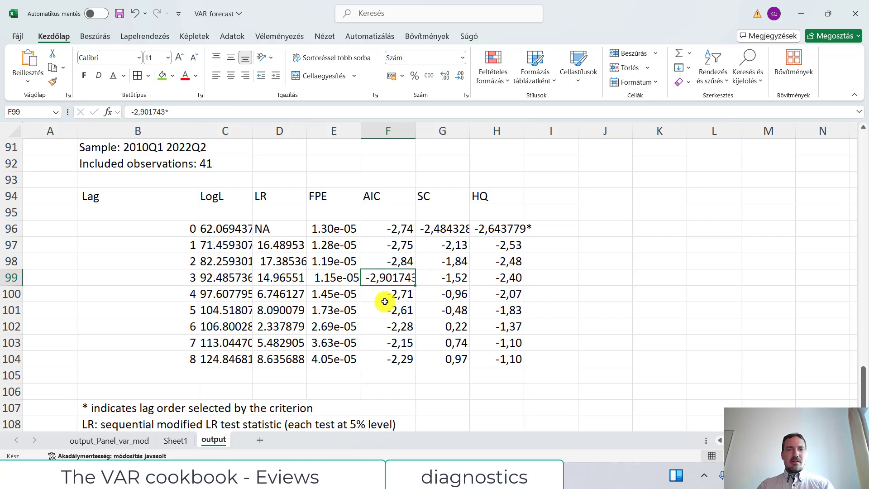
pyautogui.click(382, 293)
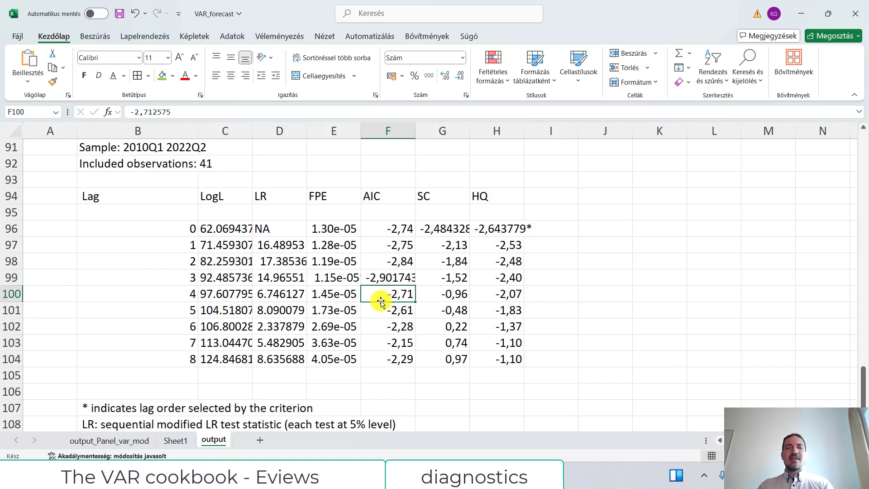
pyautogui.click(169, 290)
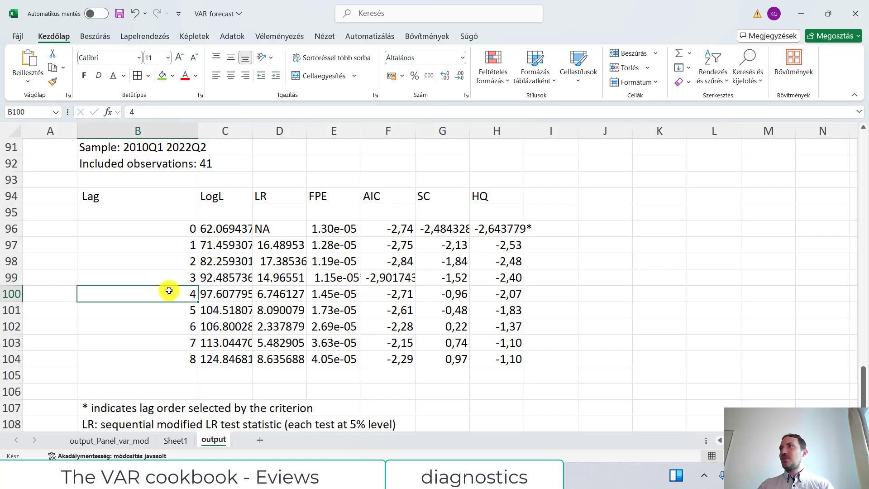
pyautogui.click(375, 294)
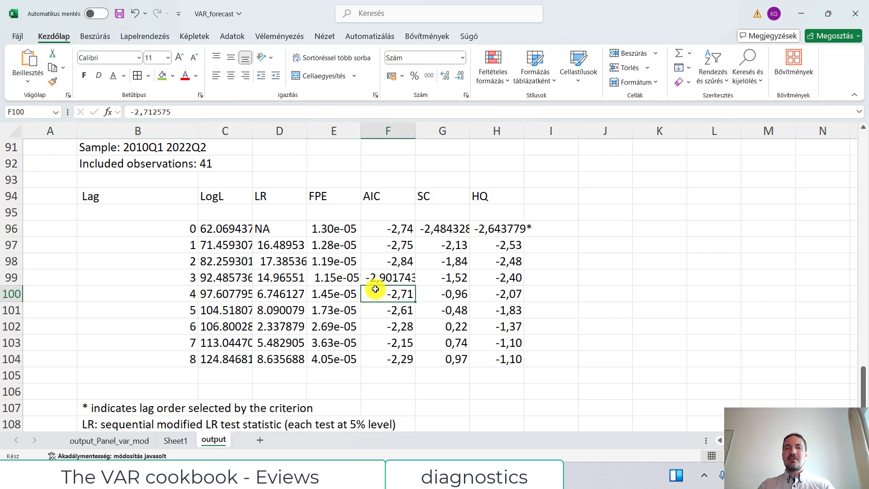
pyautogui.click(150, 290)
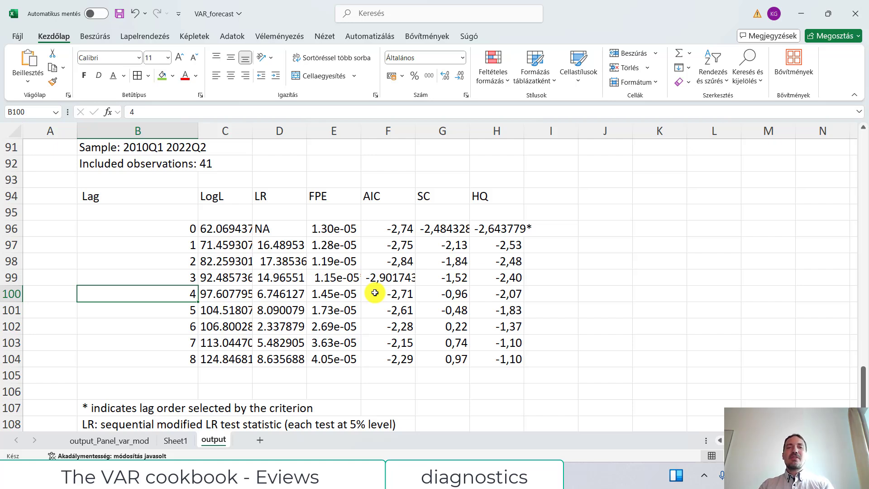
# Step: Review the autocorrelation, normality and lag number results together across the Diagnostics section of the output sheet
pyautogui.scroll(18, 393, 276)
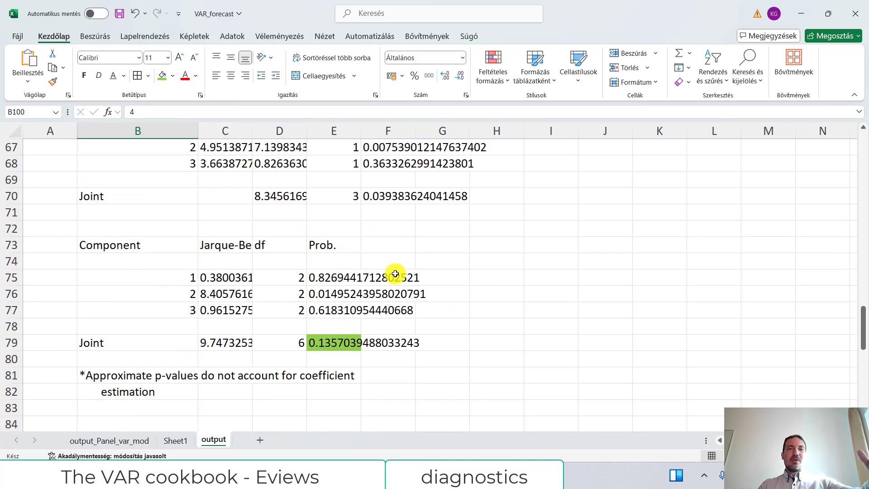
pyautogui.scroll(8, 395, 273)
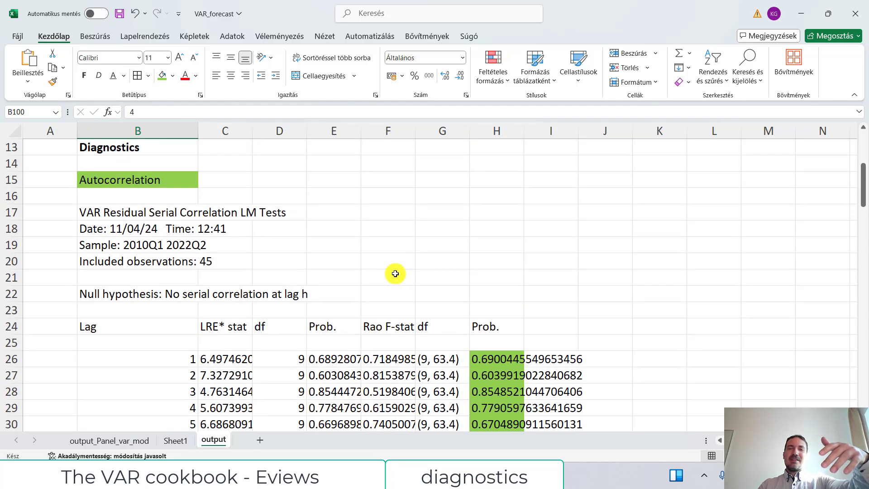
pyautogui.scroll(-9, 395, 273)
pyautogui.scroll(-19, 395, 273)
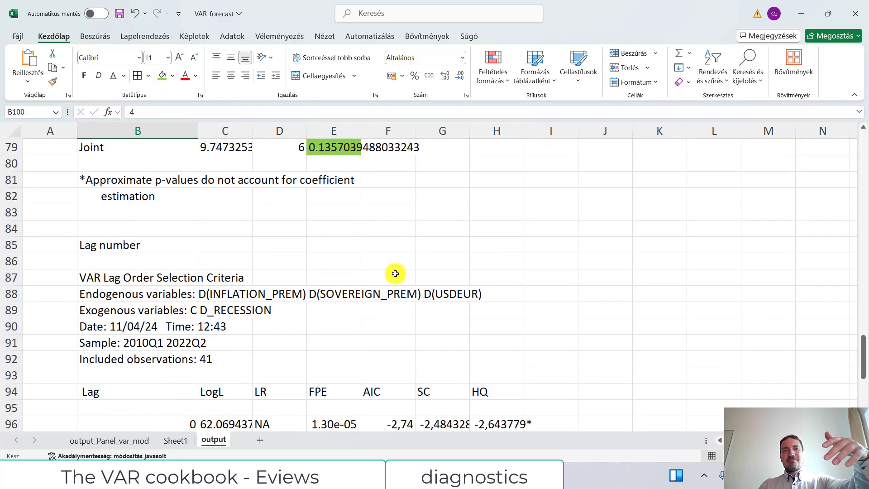
pyautogui.scroll(6, 394, 275)
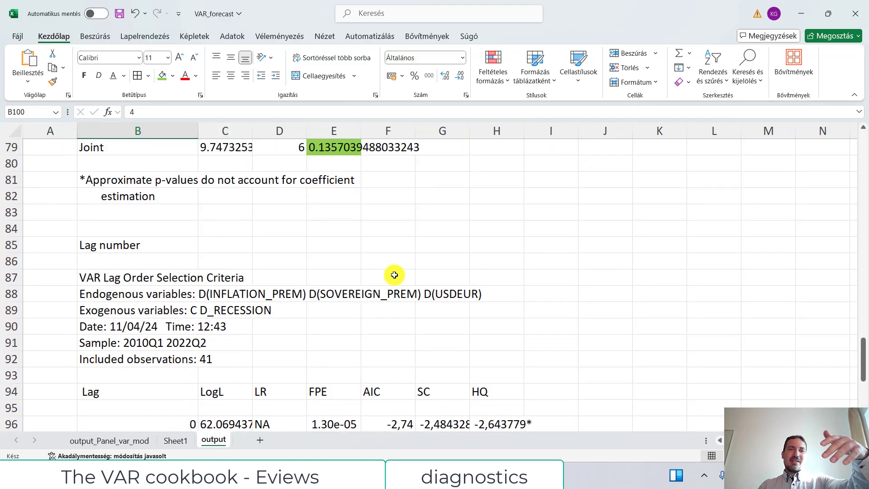
pyautogui.scroll(-1, 394, 275)
pyautogui.scroll(-5, 394, 275)
pyautogui.scroll(20, 393, 275)
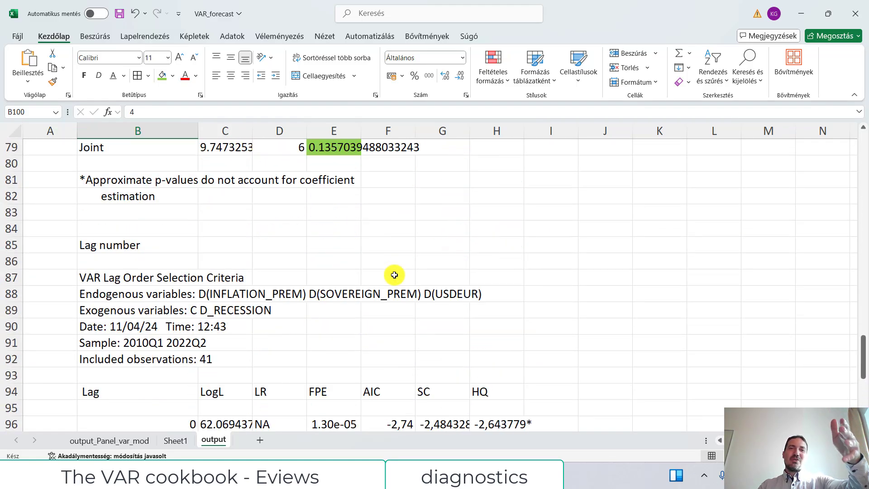
pyautogui.scroll(4, 393, 276)
pyautogui.scroll(-20, 393, 276)
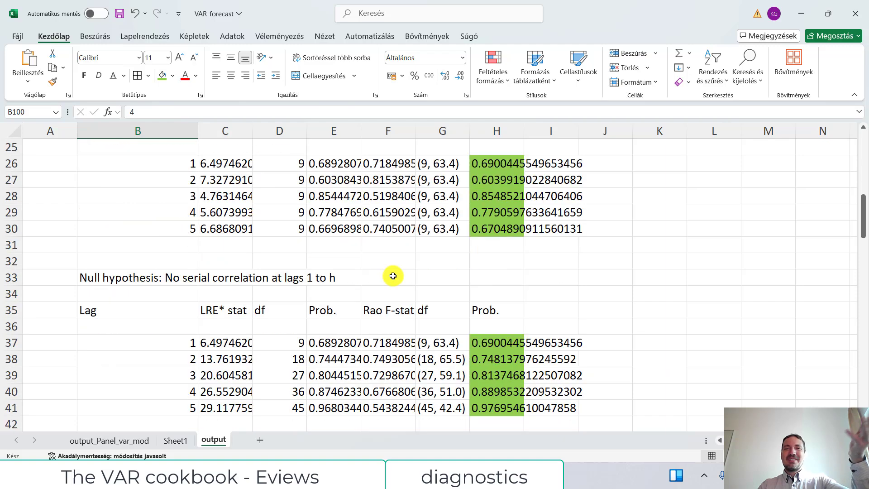
pyautogui.scroll(-9, 393, 276)
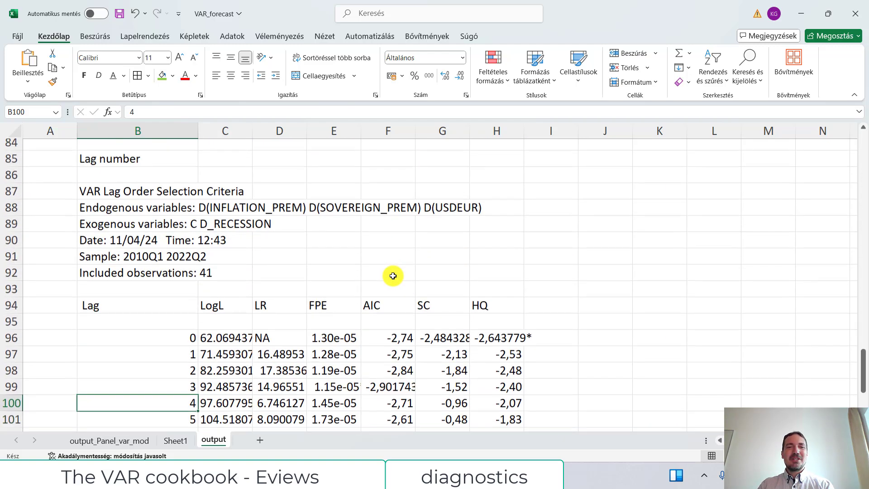
pyautogui.scroll(7, 393, 276)
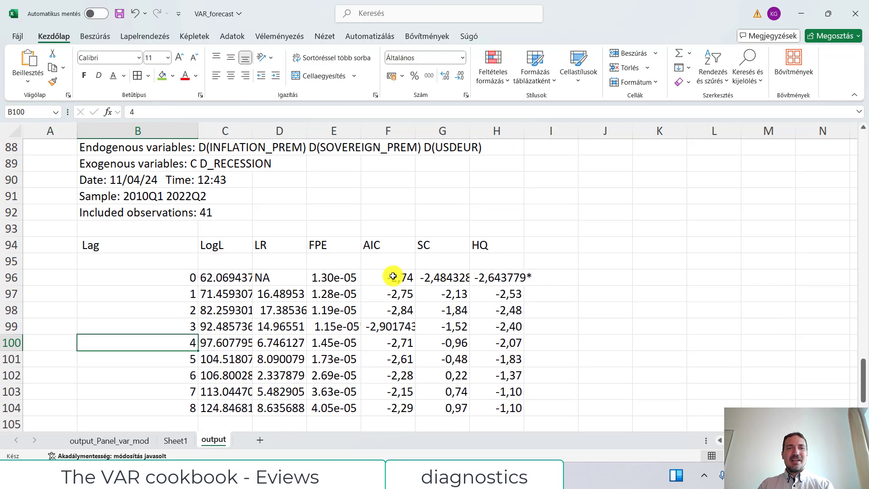
pyautogui.scroll(18, 393, 276)
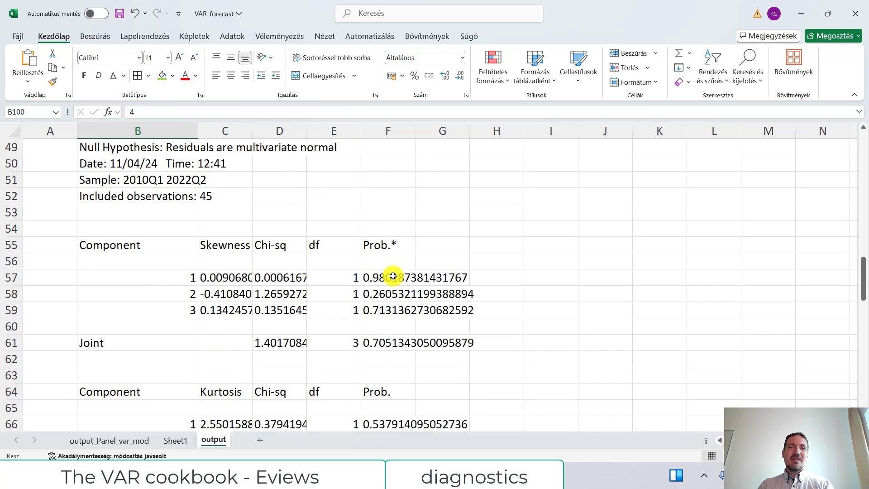
pyautogui.scroll(5, 393, 276)
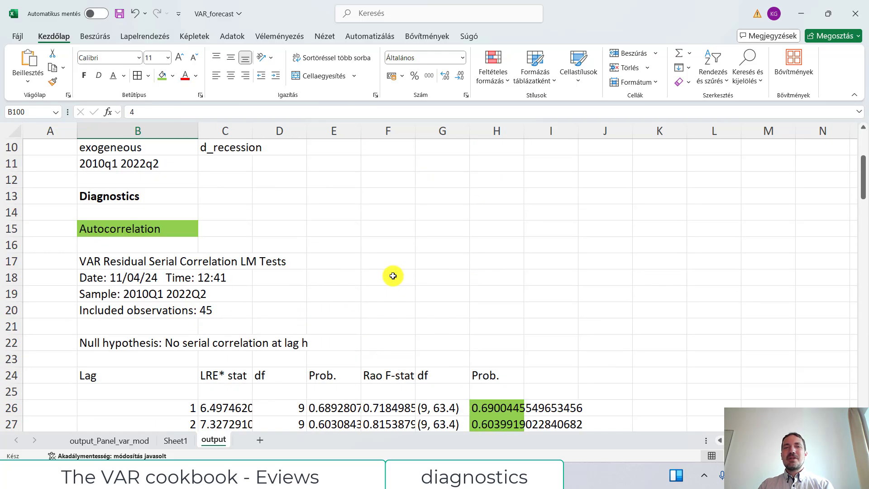
pyautogui.scroll(-14, 393, 276)
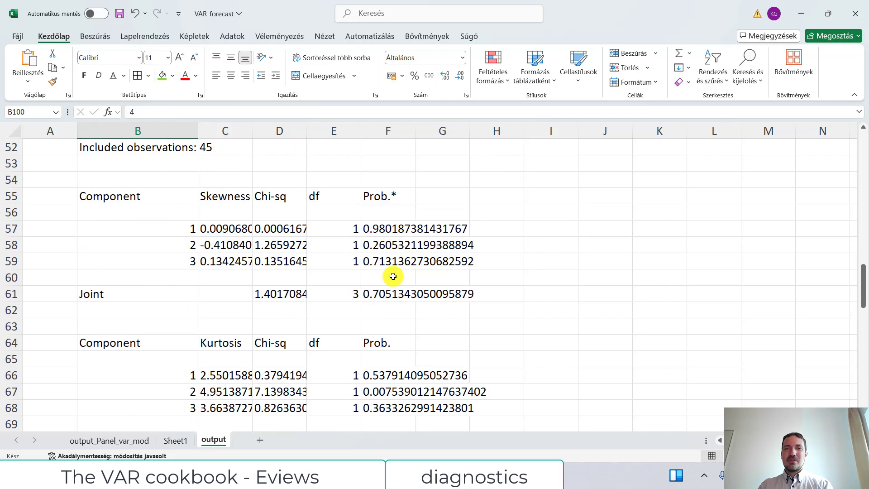
pyautogui.scroll(6, 392, 274)
pyautogui.scroll(10, 487, 239)
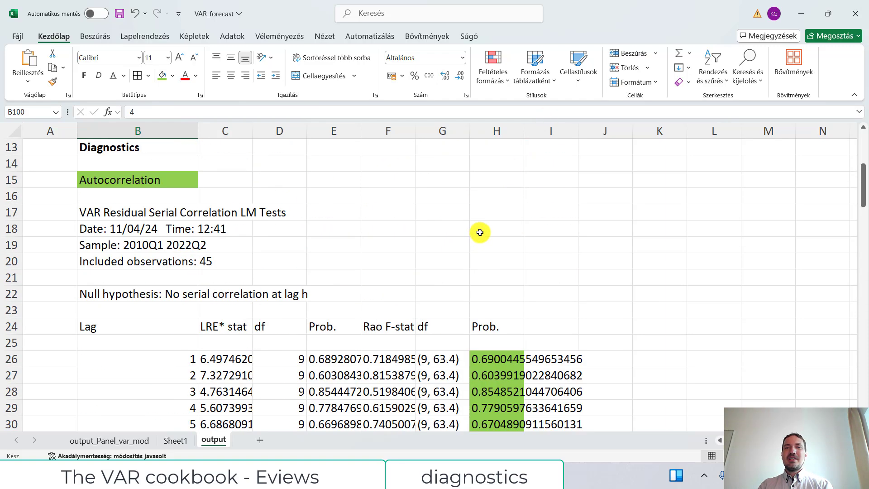
pyautogui.scroll(-6, 482, 253)
pyautogui.scroll(-5, 491, 317)
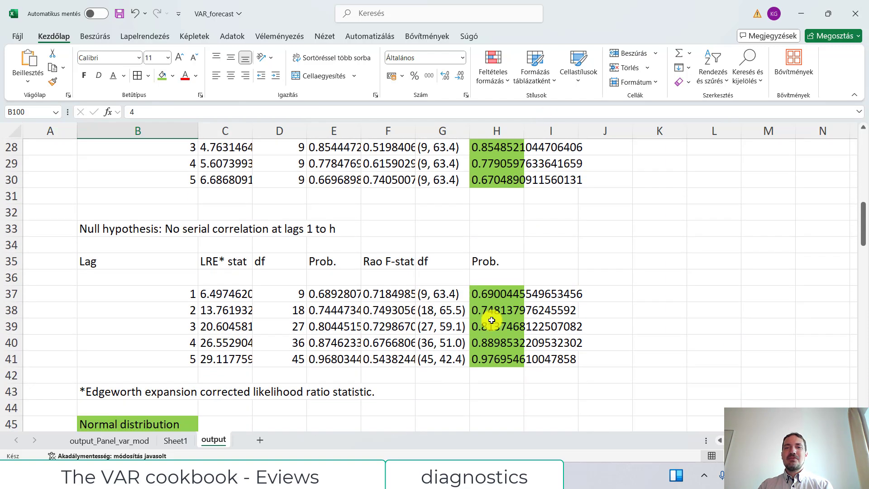
pyautogui.scroll(-11, 491, 320)
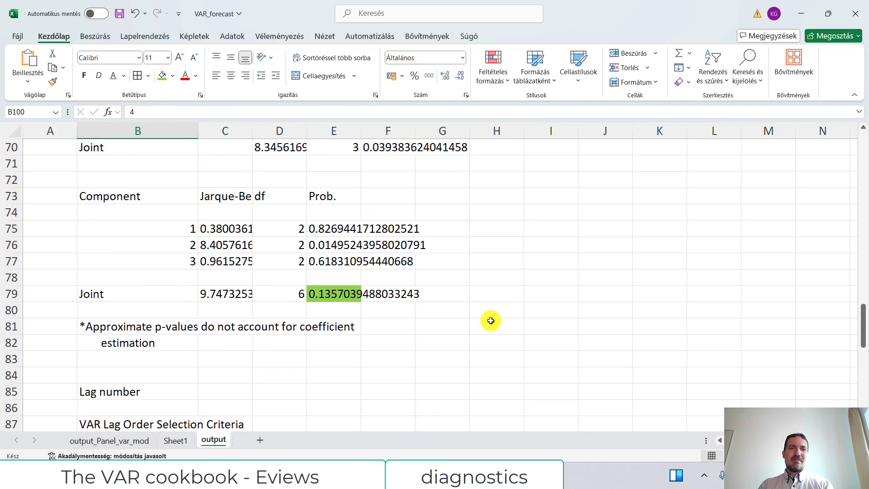
# Step: Examine the Lag number section on the output sheet, comparing the AIC values of lags 3 and 4 in F99:F100
pyautogui.scroll(-3, 492, 320)
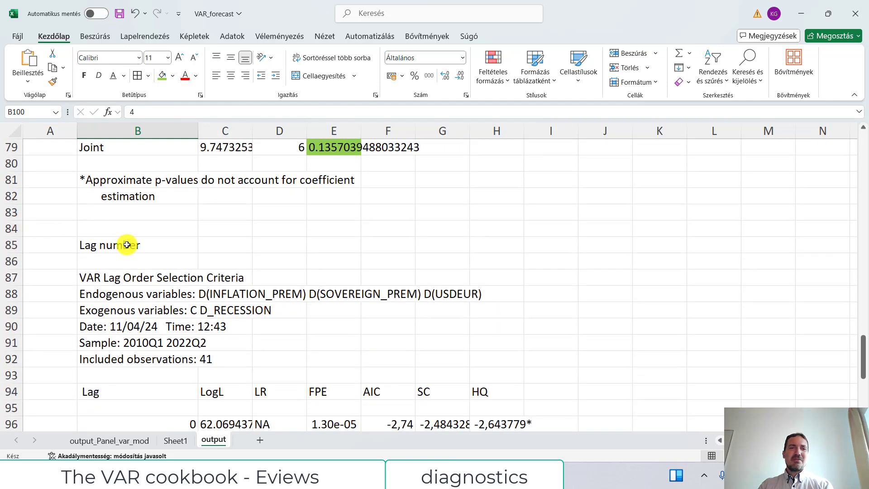
pyautogui.click(175, 247)
pyautogui.scroll(-3, 332, 260)
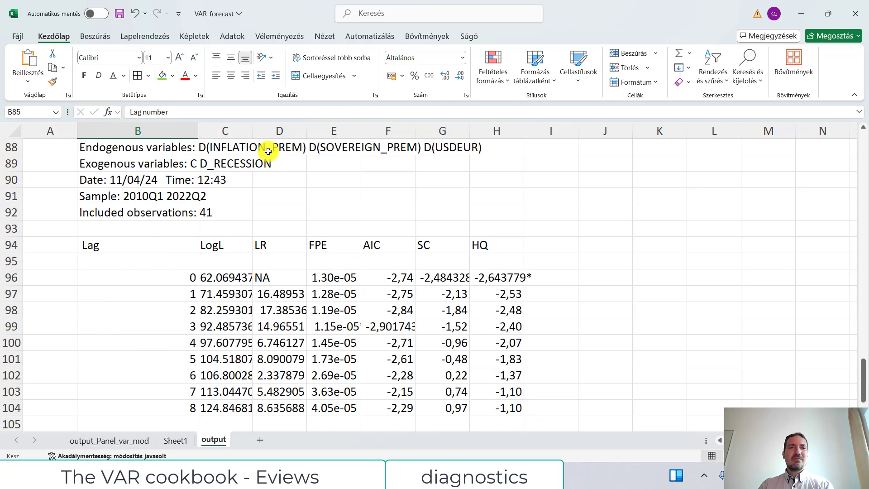
pyautogui.scroll(3, 245, 172)
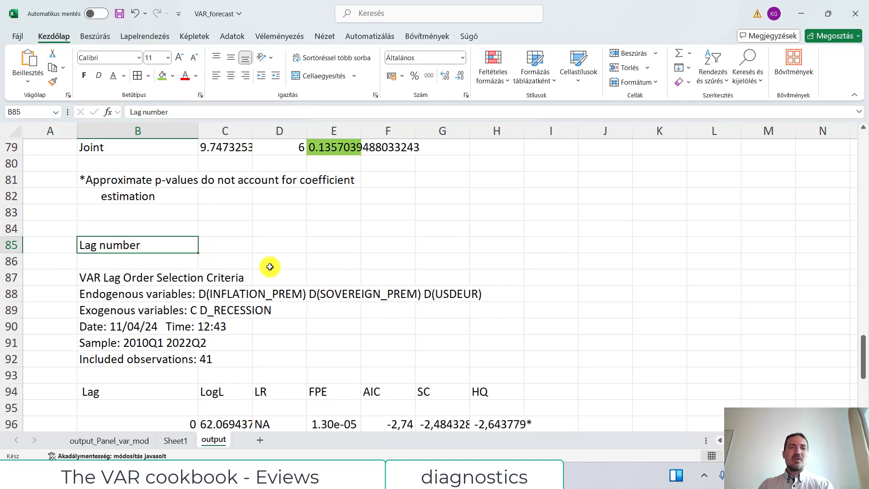
pyautogui.scroll(-4, 358, 281)
pyautogui.click(373, 289)
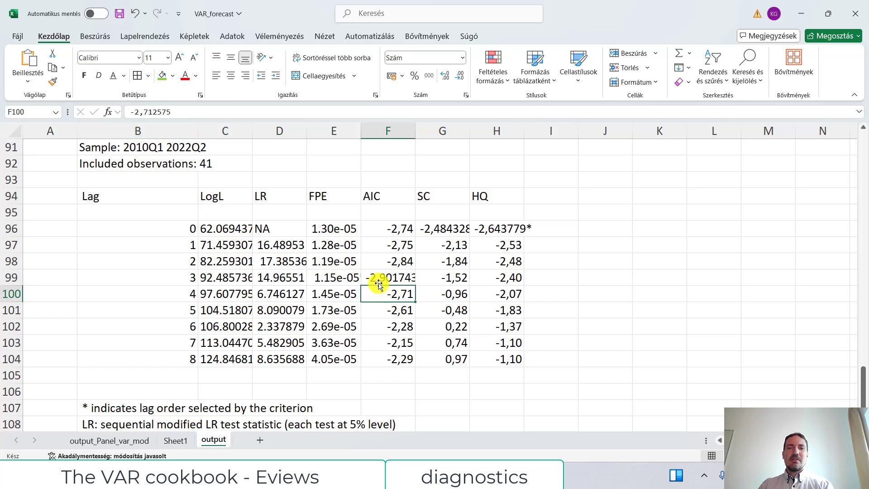
pyautogui.click(374, 278)
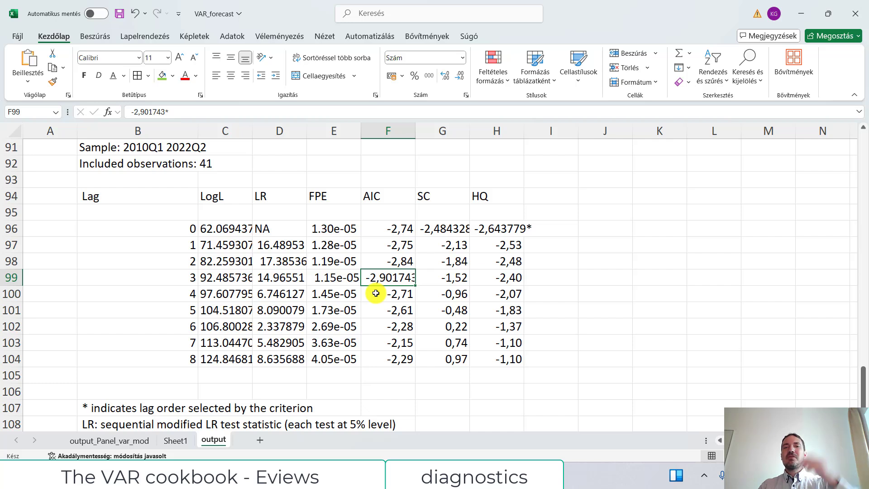
pyautogui.moveTo(375, 277); pyautogui.dragTo(375, 291)
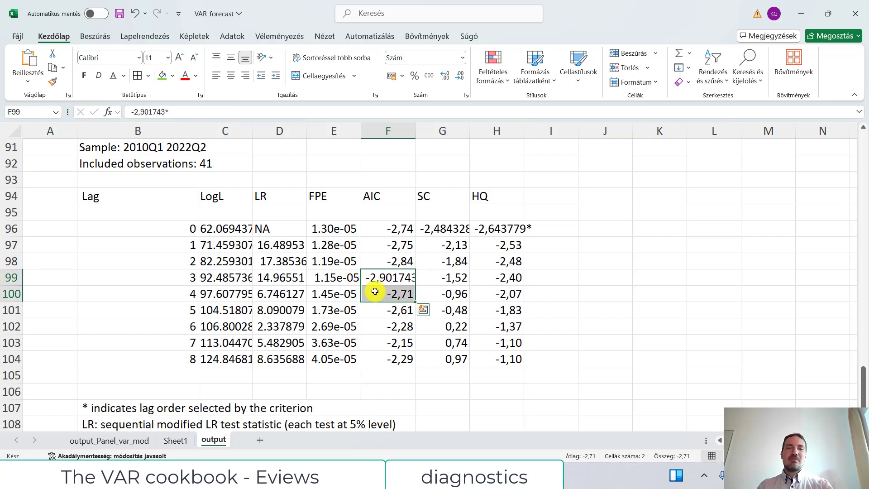
# Step: Check the lag no entry in C9 against the VAR Lag Order Selection Criteria table in EViews
pyautogui.scroll(20, 375, 291)
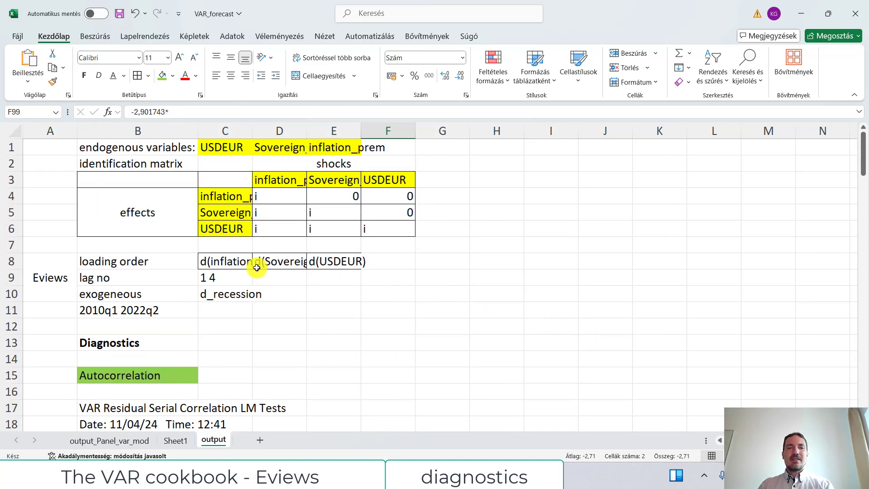
pyautogui.click(246, 277)
pyautogui.hotkey('alt', 'Tab')
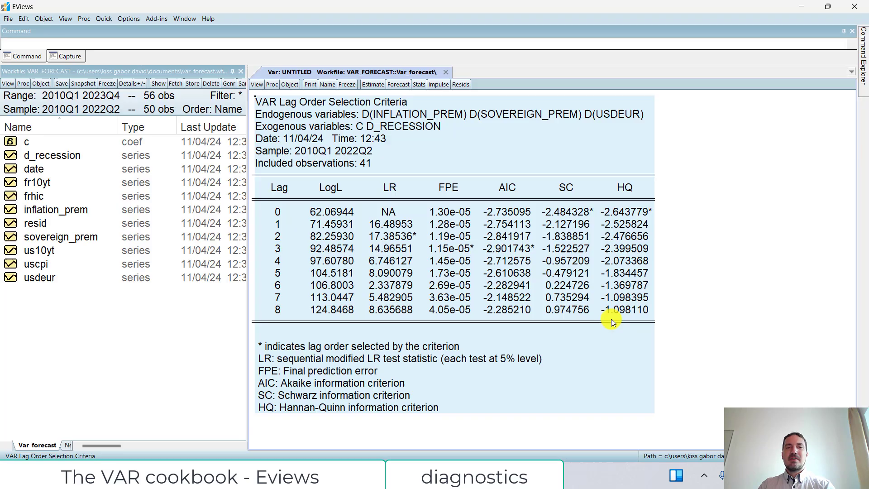
pyautogui.press('alt')
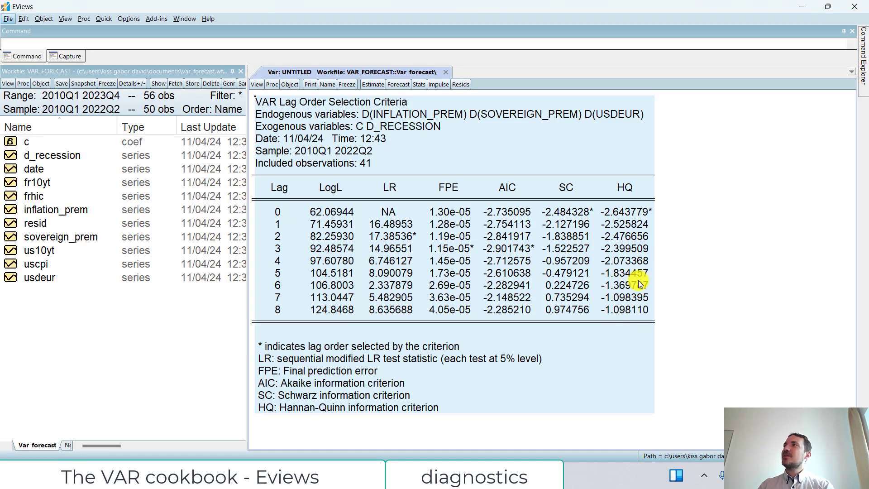
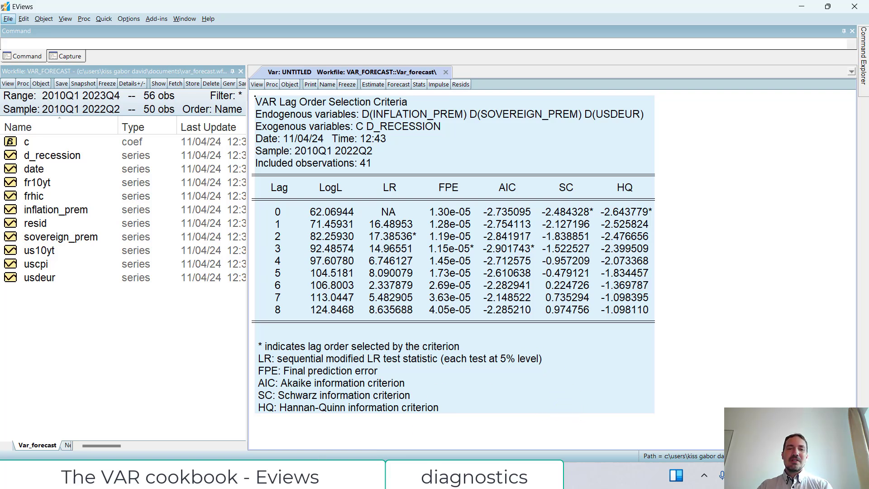
# Step: Switch to Excel and examine the Sheet1 data, including the 2023 rows A54:I57 and the earlier observations
pyautogui.hotkey('alt', 'Tab')
pyautogui.click(176, 440)
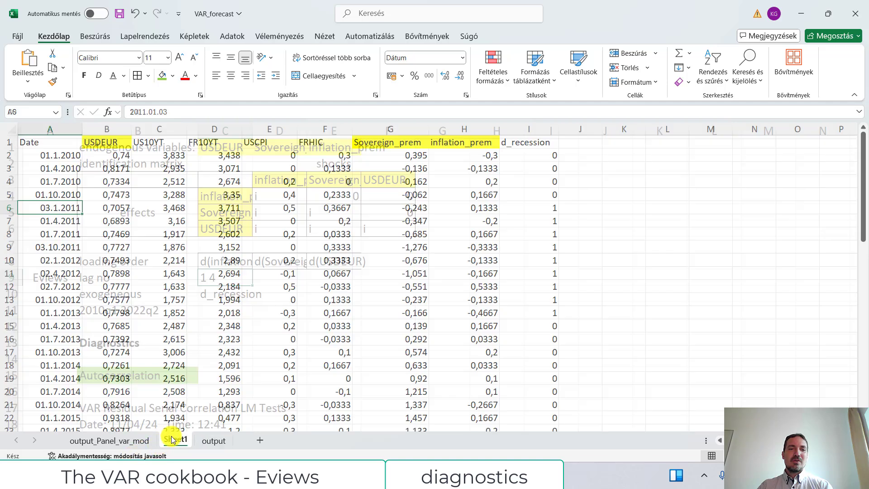
pyautogui.scroll(-15, 188, 269)
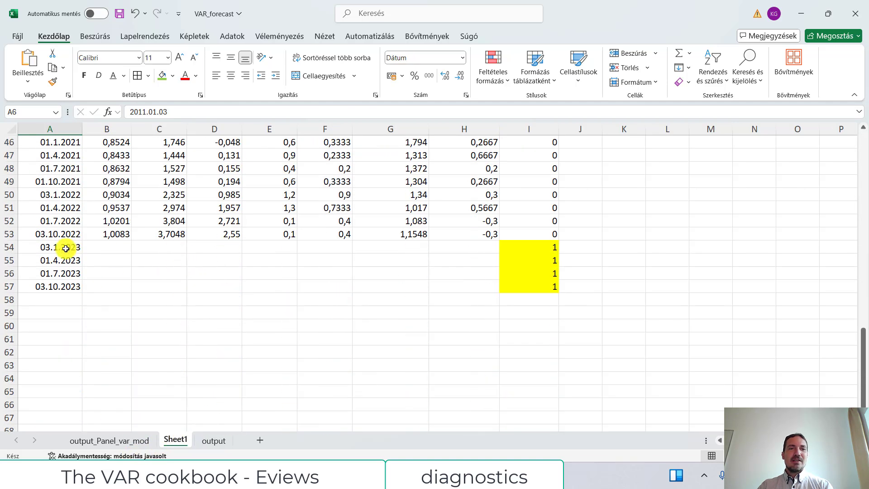
pyautogui.moveTo(64, 246); pyautogui.dragTo(549, 290)
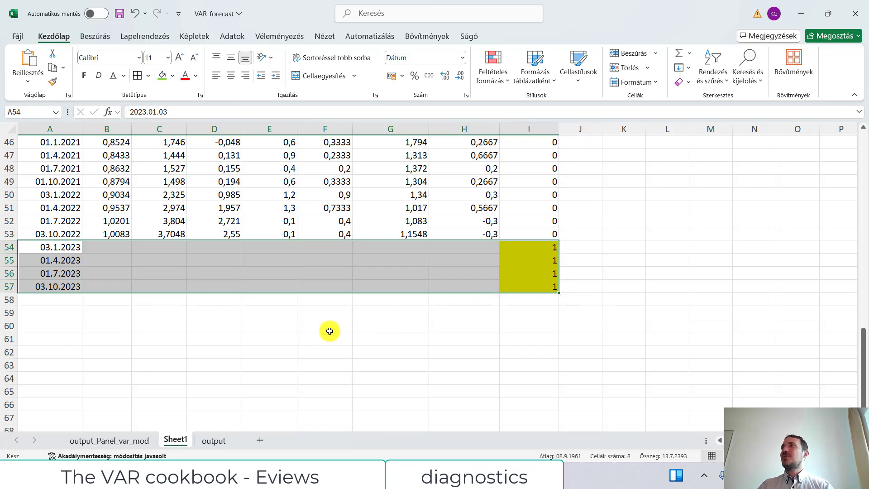
pyautogui.click(120, 261)
pyautogui.scroll(4, 121, 264)
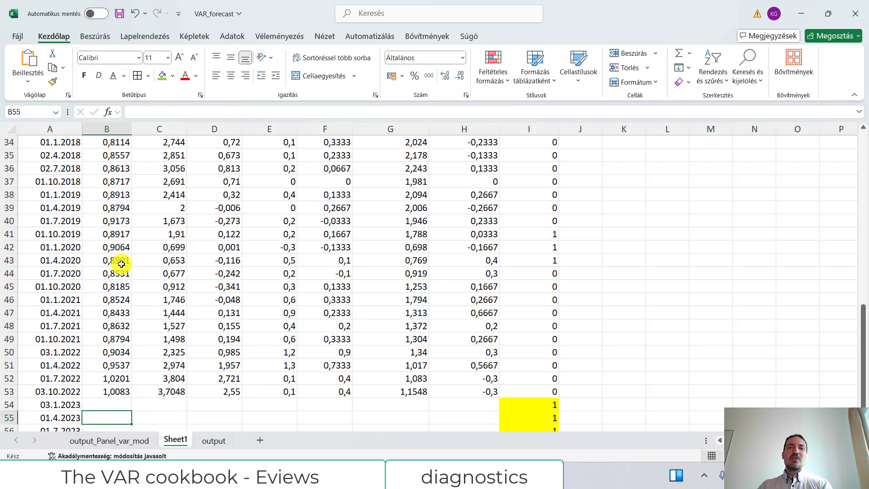
pyautogui.scroll(2, 122, 264)
pyautogui.scroll(-3, 121, 266)
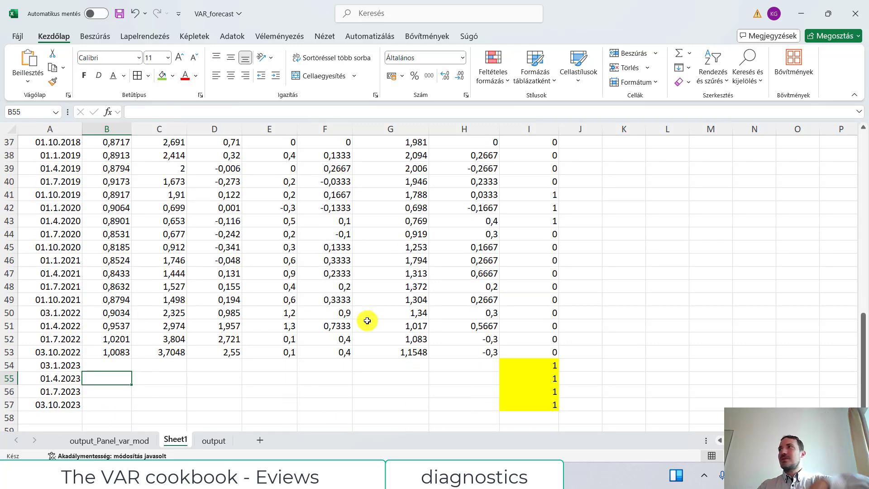
pyautogui.scroll(11, 364, 321)
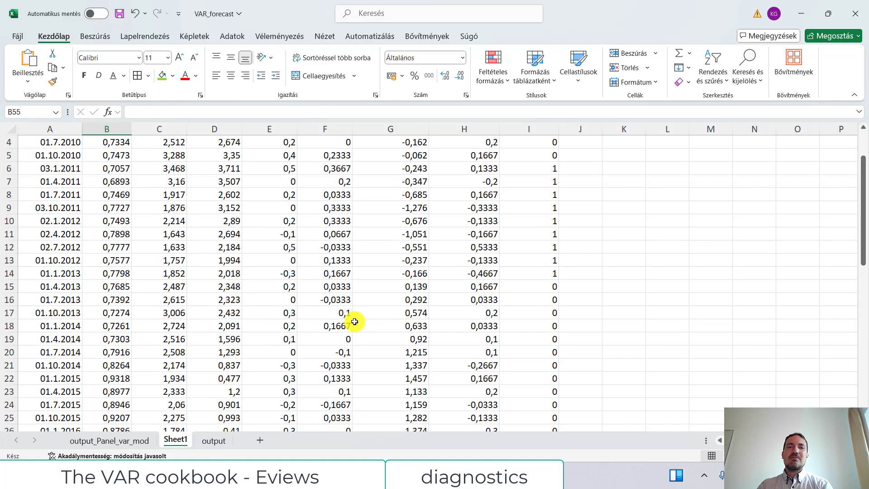
pyautogui.scroll(1, 354, 322)
# Step: Recheck the serial correlation, normality and lag order results on the output sheet, and switch back to EViews
pyautogui.click(214, 441)
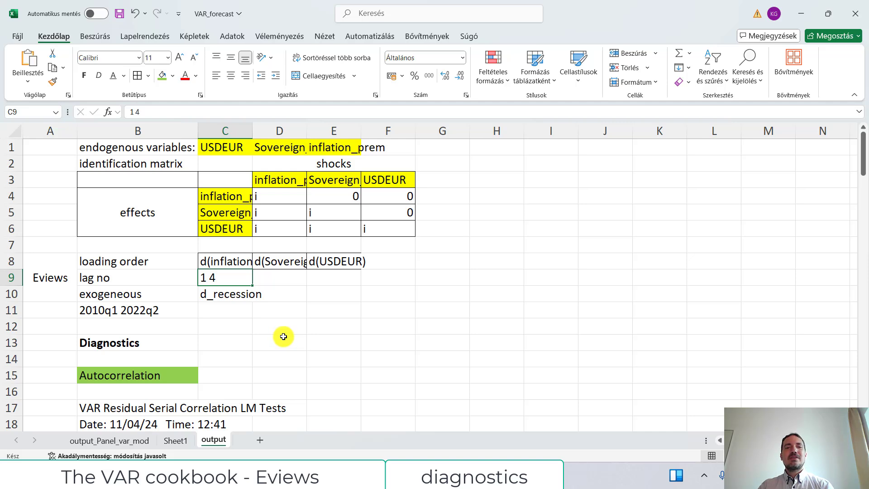
pyautogui.scroll(-5, 316, 328)
pyautogui.scroll(5, 357, 319)
pyautogui.scroll(-5, 369, 319)
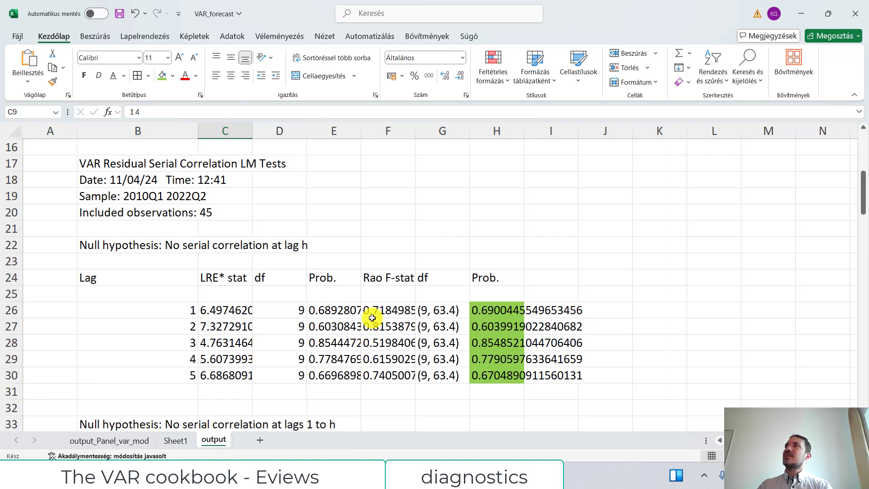
pyautogui.scroll(3, 407, 295)
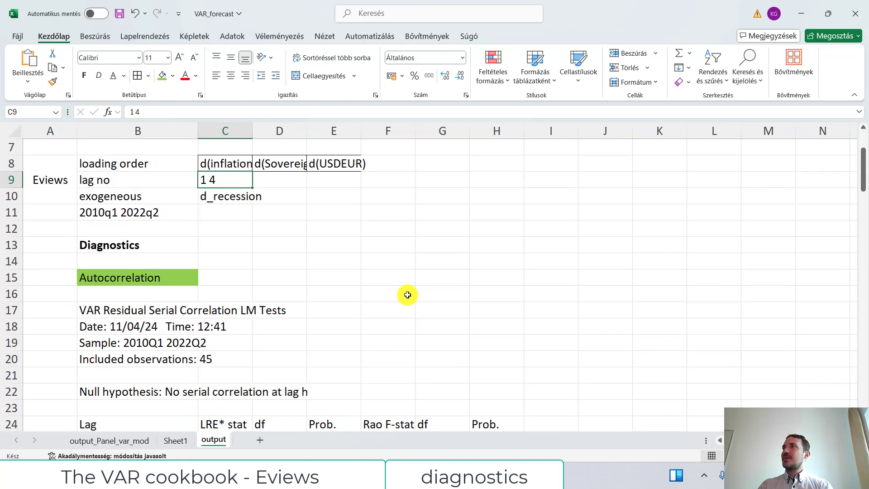
pyautogui.scroll(-8, 408, 295)
pyautogui.scroll(-6, 408, 295)
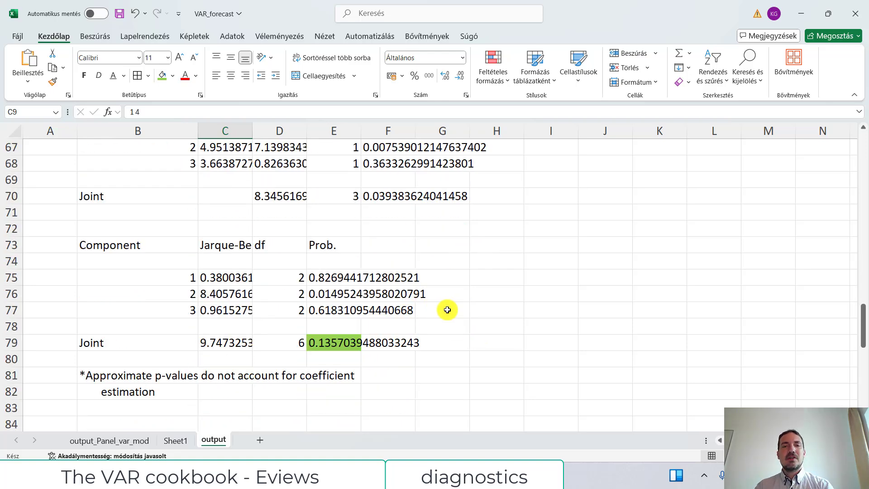
pyautogui.scroll(8, 473, 296)
pyautogui.scroll(8, 473, 296)
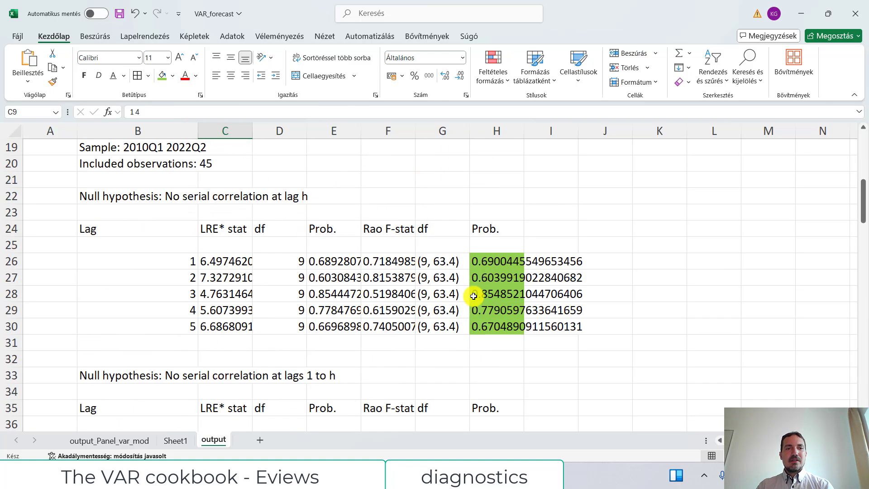
pyautogui.scroll(-20, 466, 310)
pyautogui.scroll(-4, 467, 311)
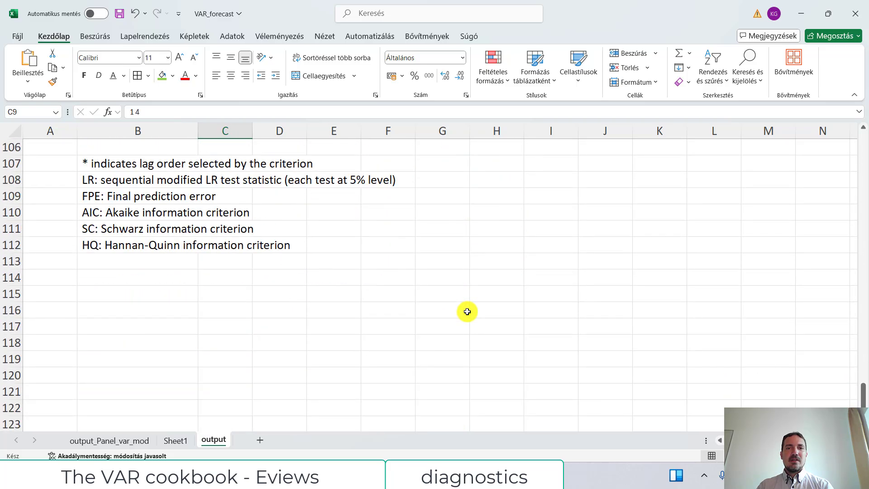
pyautogui.scroll(9, 467, 312)
pyautogui.scroll(-2, 467, 311)
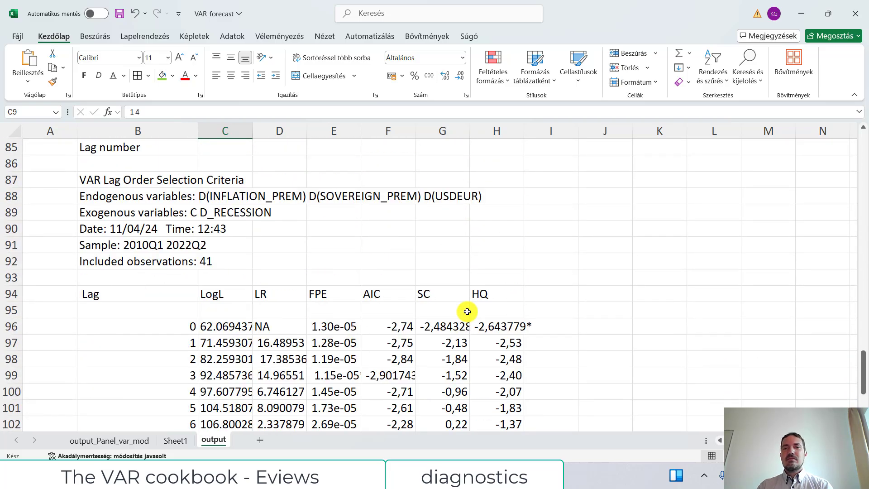
pyautogui.scroll(19, 467, 311)
pyautogui.scroll(1, 467, 312)
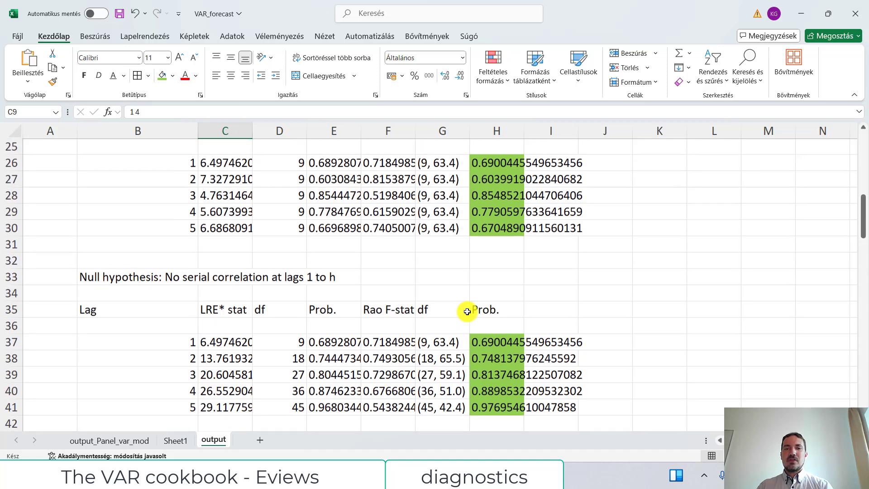
pyautogui.hotkey('alt', 'Tab')
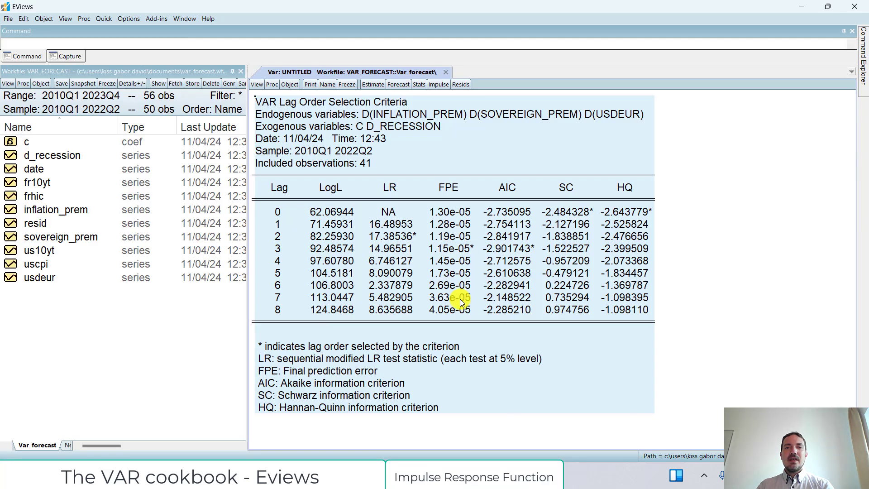
pyautogui.click(257, 85)
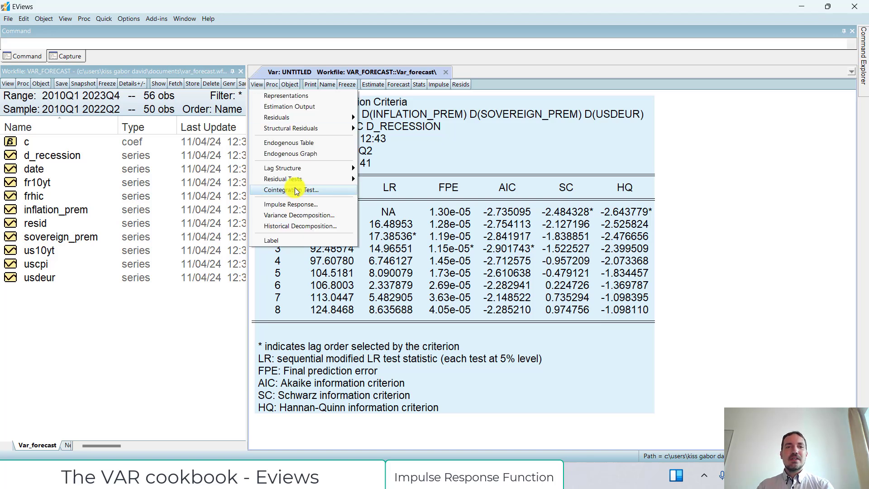
pyautogui.click(313, 204)
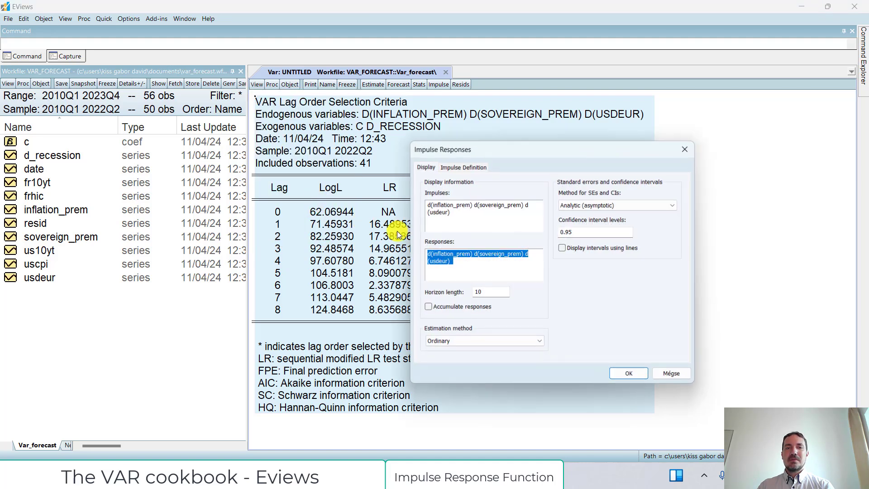
pyautogui.click(471, 262)
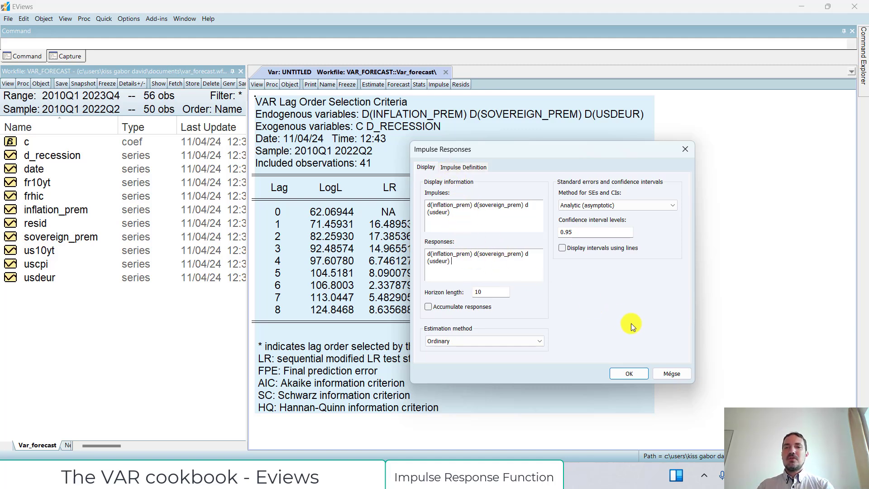
pyautogui.click(671, 373)
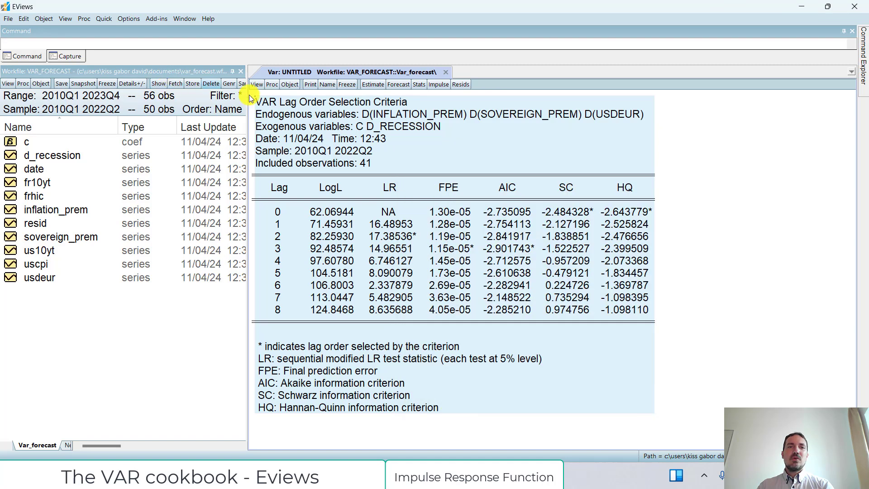
# Step: Start an Impulse Response for the VAR with only d(usdeur) as the response and a horizon length of 12
pyautogui.click(254, 86)
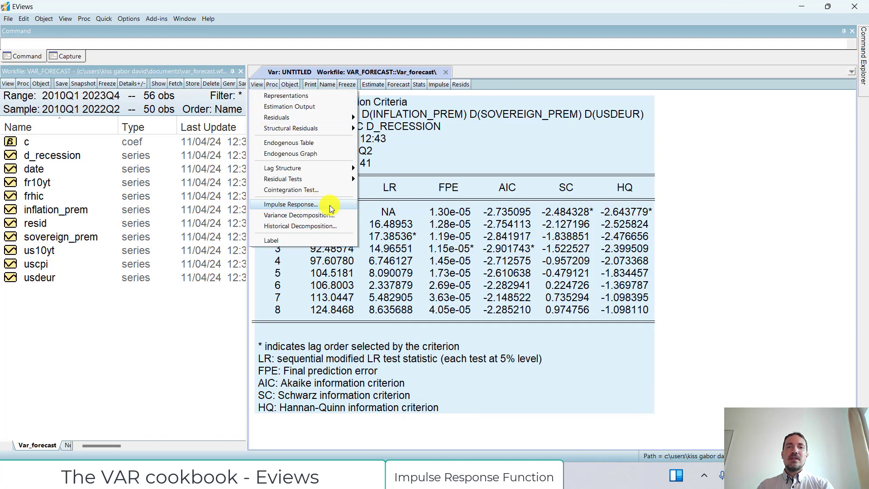
pyautogui.click(312, 201)
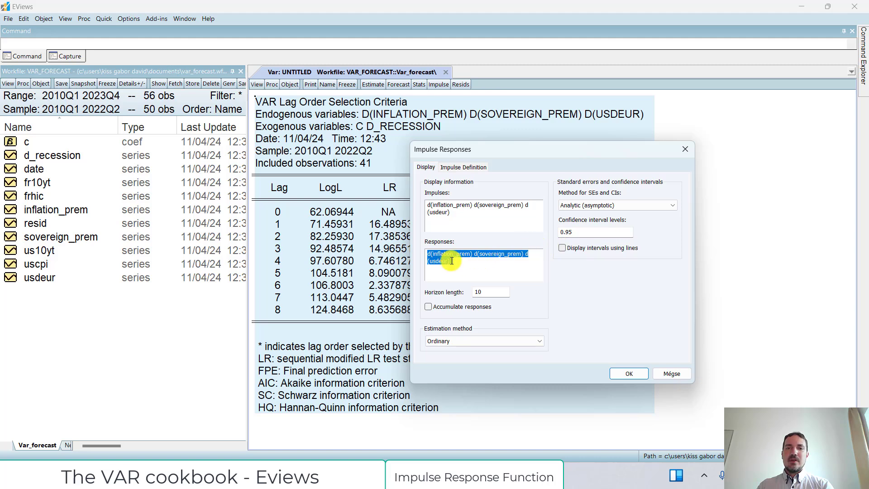
pyautogui.click(506, 263)
pyautogui.moveTo(525, 254); pyautogui.dragTo(414, 248)
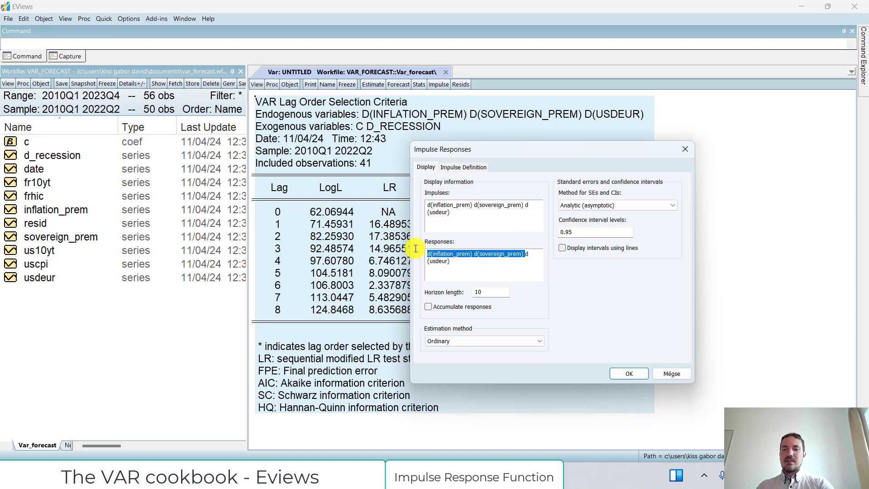
pyautogui.press('BackSpace')
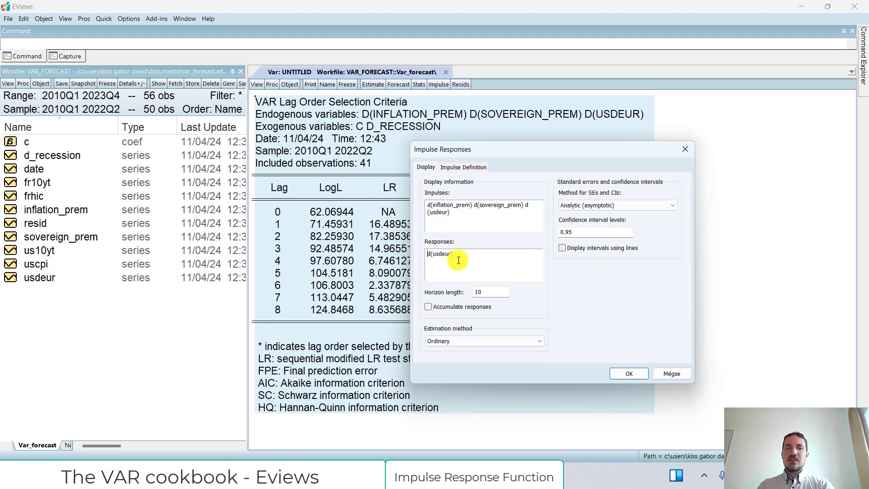
pyautogui.moveTo(485, 292); pyautogui.dragTo(438, 288)
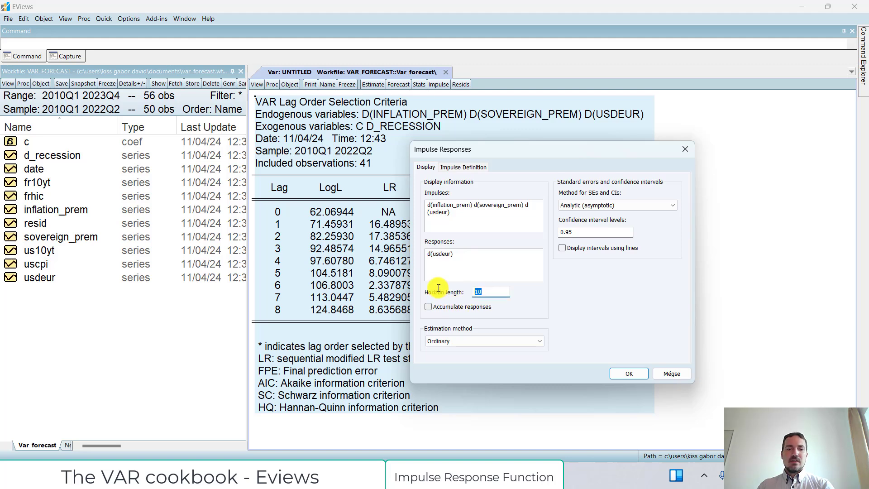
pyautogui.write('12')
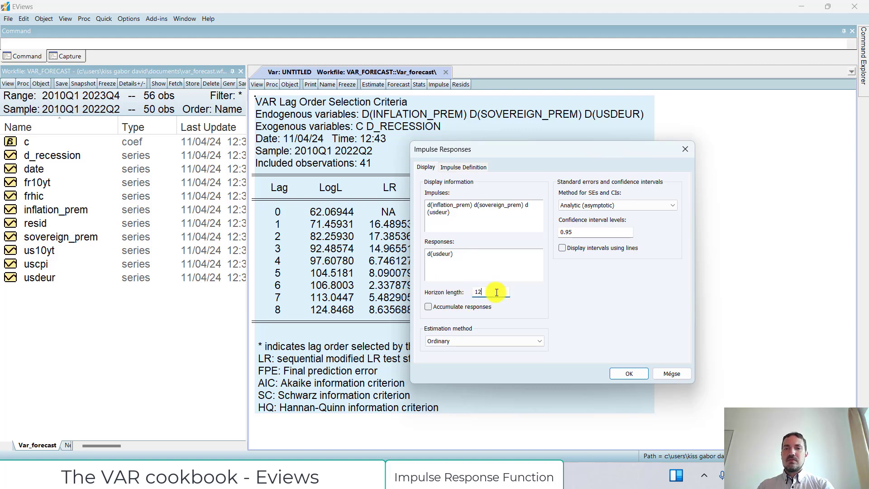
# Step: Display 0.68 and 0.95 confidence intervals as lines, then generate and inspect the impulse response graphs of d(usdeur)
pyautogui.click(561, 248)
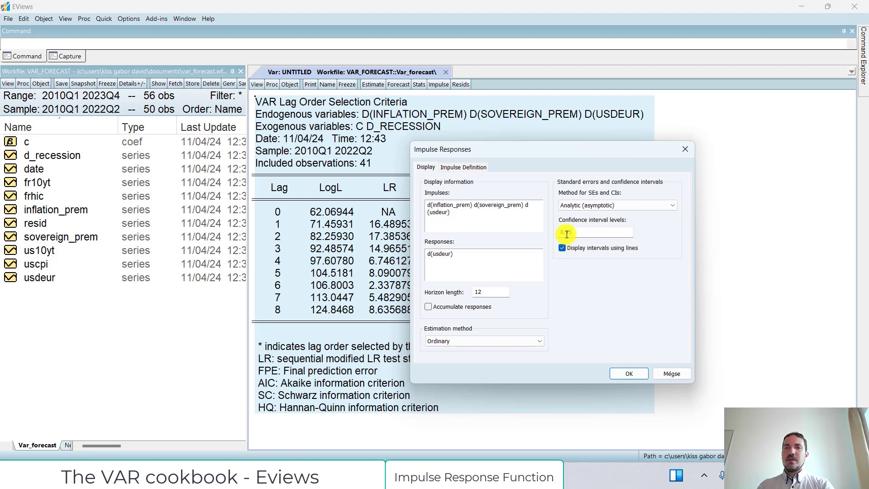
pyautogui.click(563, 232)
pyautogui.write('0.68')
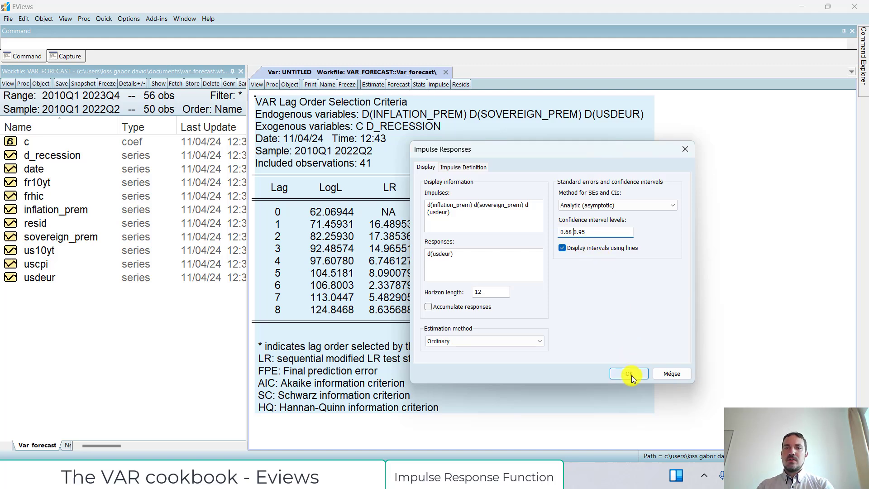
pyautogui.click(431, 253)
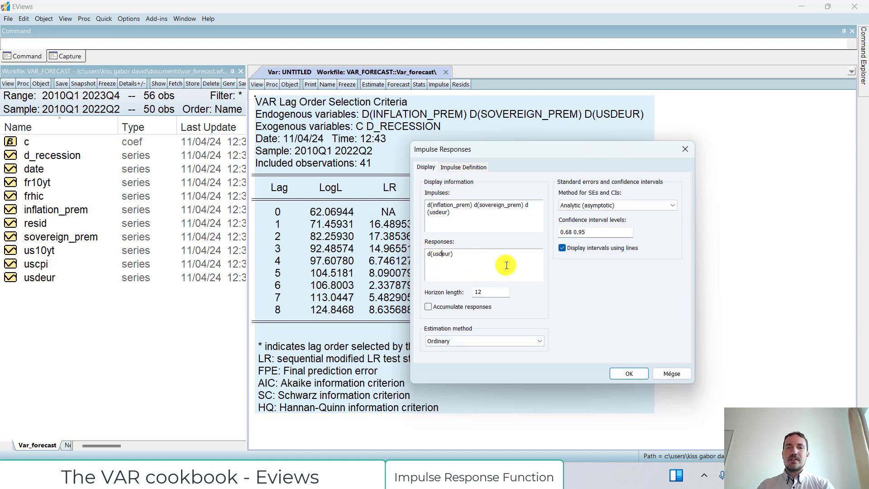
pyautogui.click(437, 206)
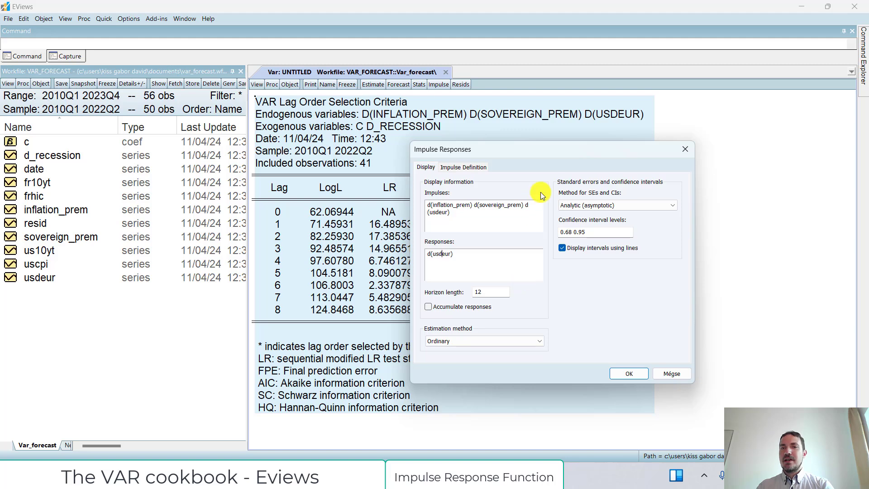
pyautogui.click(574, 232)
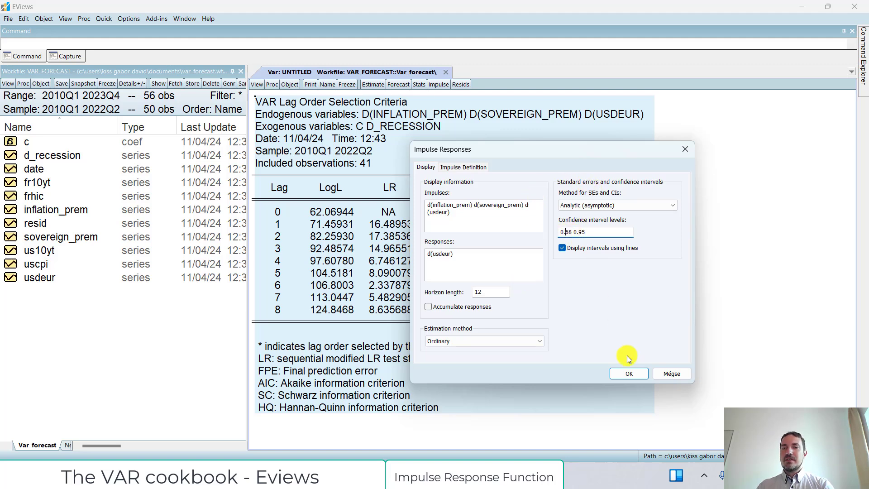
pyautogui.click(630, 373)
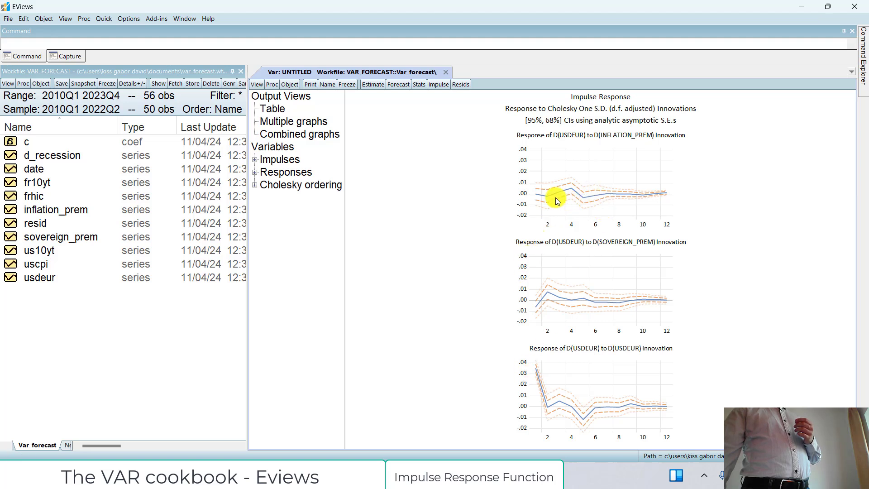
pyautogui.moveTo(548, 198)
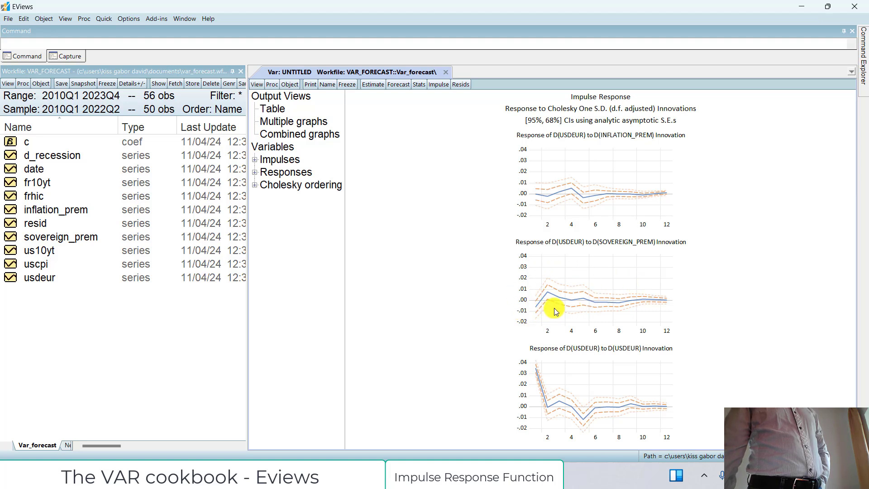
pyautogui.moveTo(547, 299)
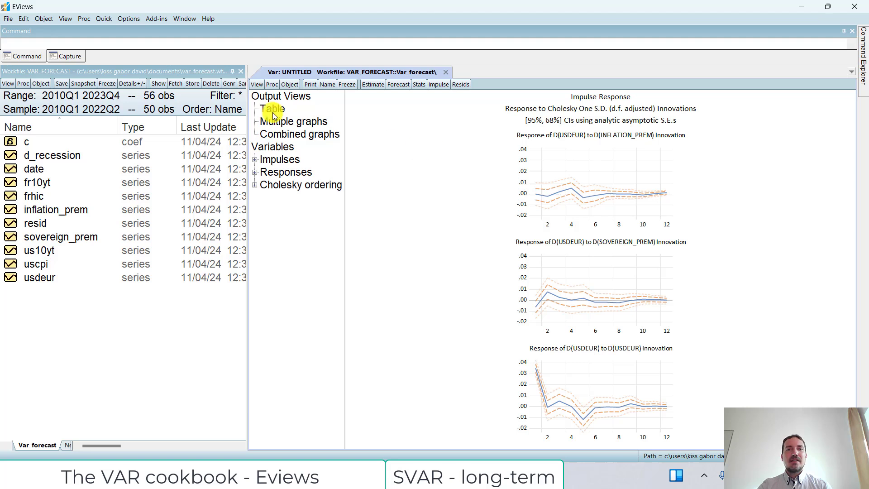
# Step: Estimate the VAR's structural factorization with the Recursive long-run impulse response (F triangular) restriction preset
pyautogui.click(271, 85)
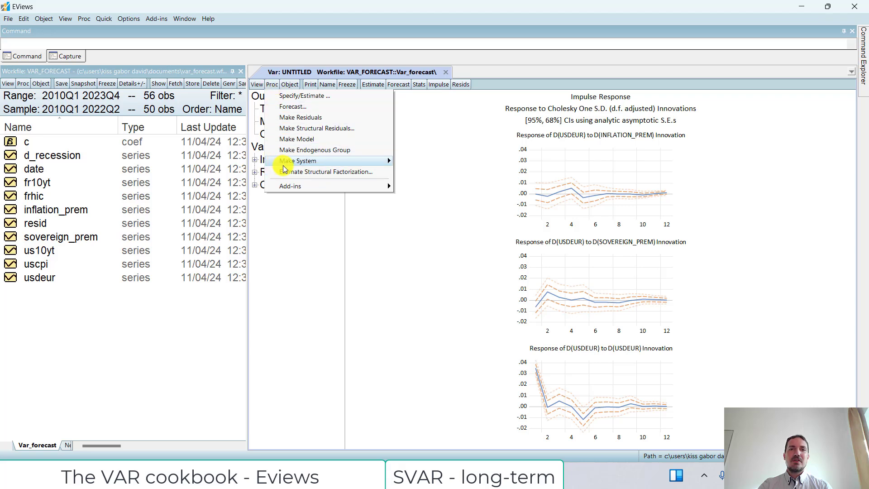
pyautogui.click(293, 173)
pyautogui.click(547, 179)
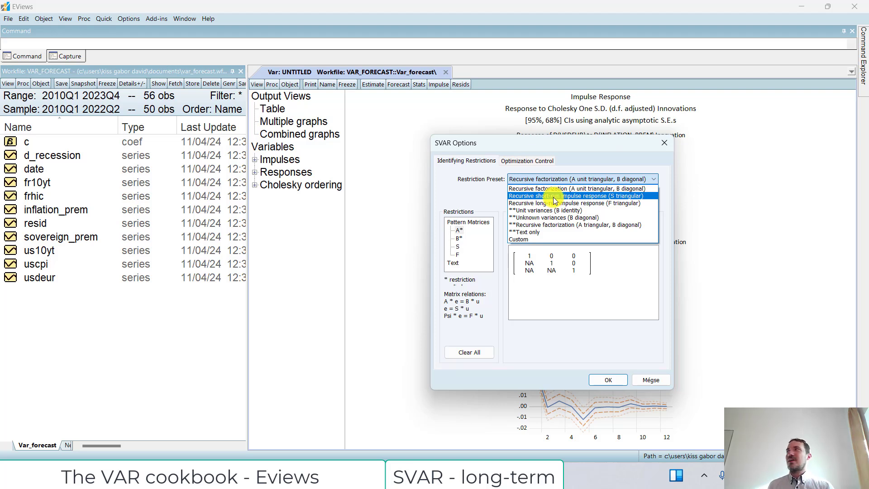
pyautogui.click(632, 204)
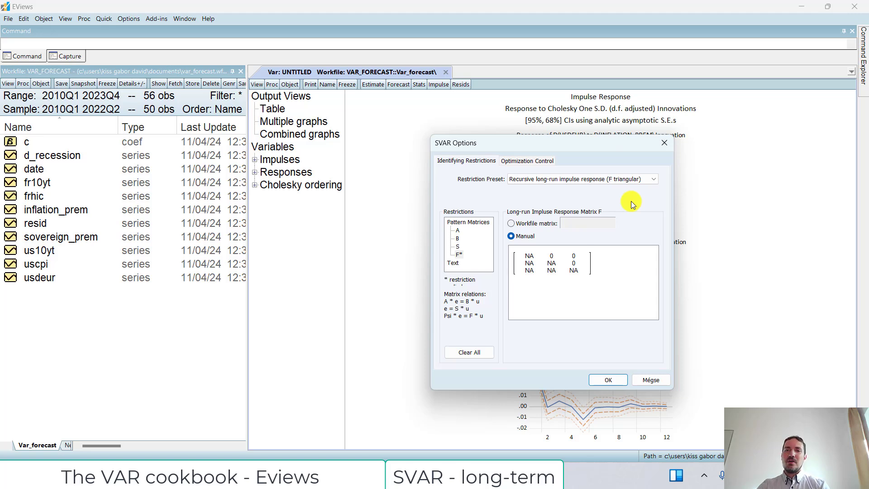
pyautogui.click(609, 381)
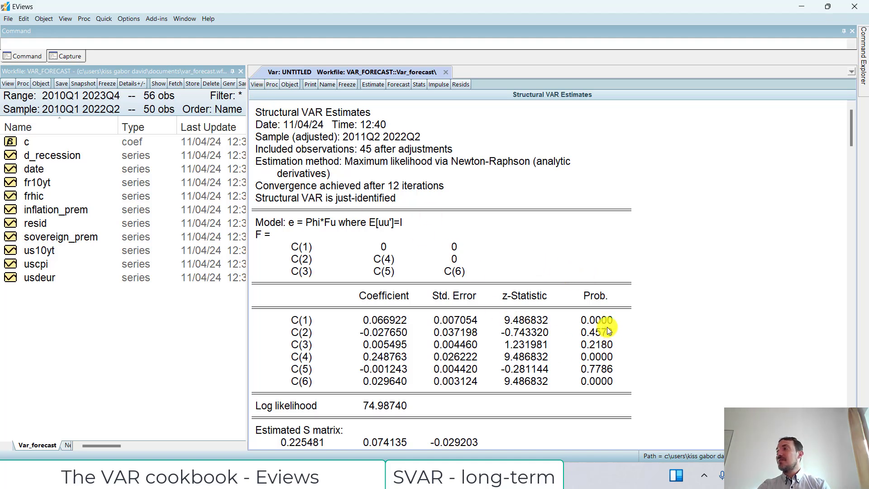
# Step: Generate accumulated impulse responses of d(usdeur) using Structural Decomposition and analytic (asymptotic) standard errors
pyautogui.click(256, 86)
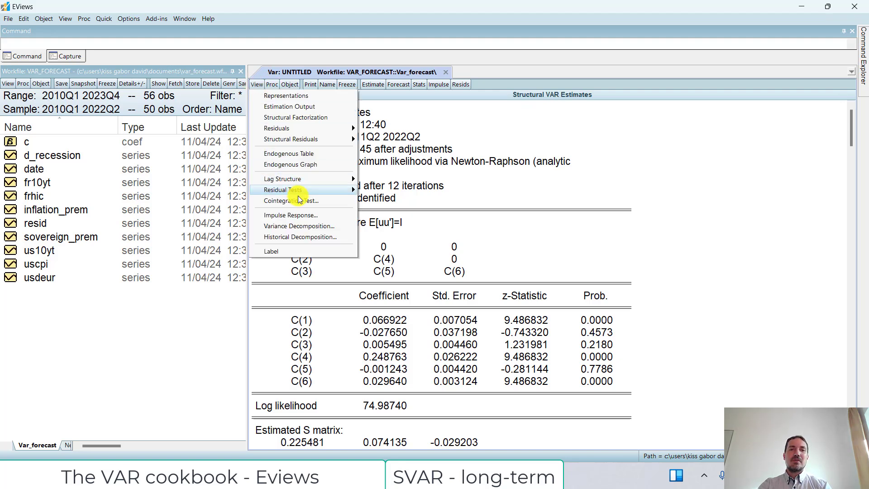
pyautogui.click(323, 216)
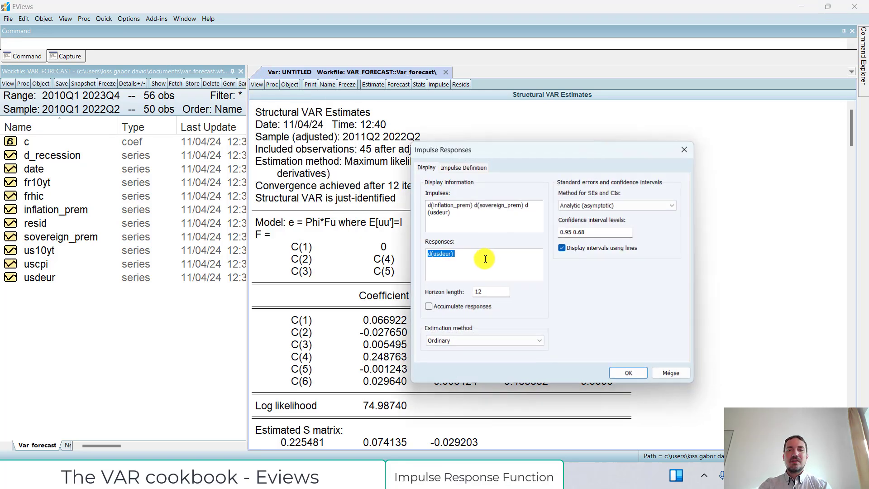
pyautogui.click(452, 167)
pyautogui.click(441, 252)
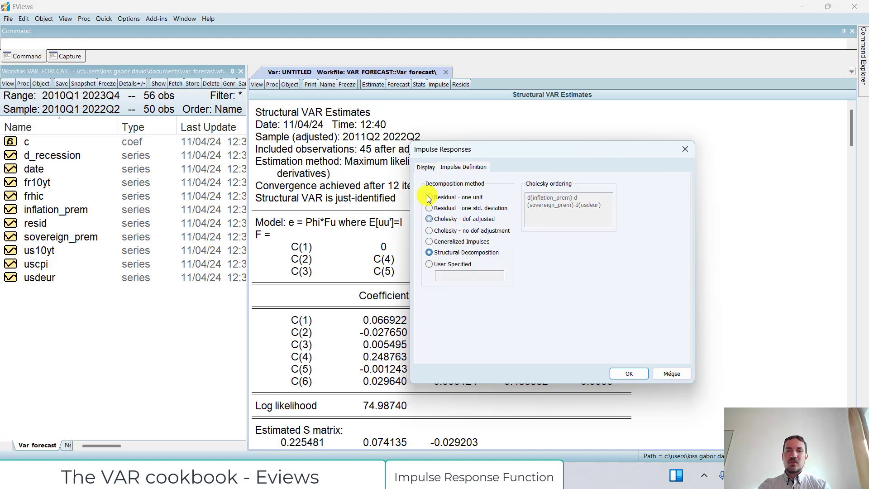
pyautogui.click(425, 167)
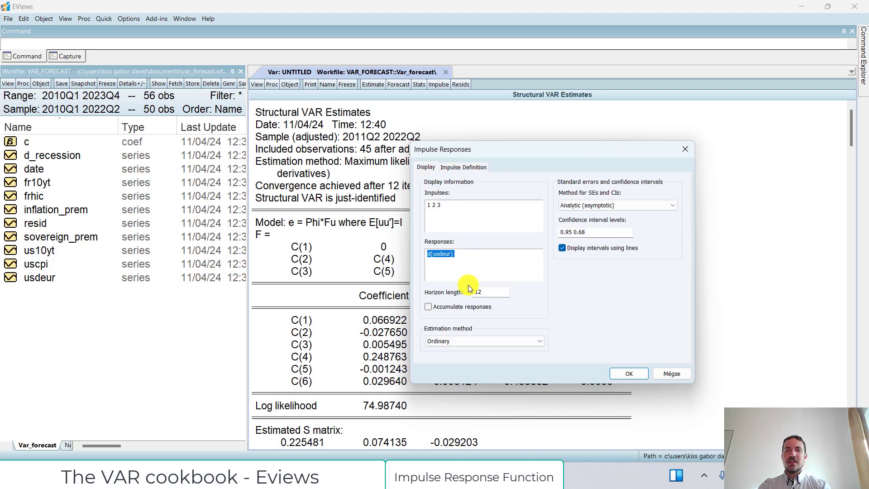
pyautogui.click(428, 307)
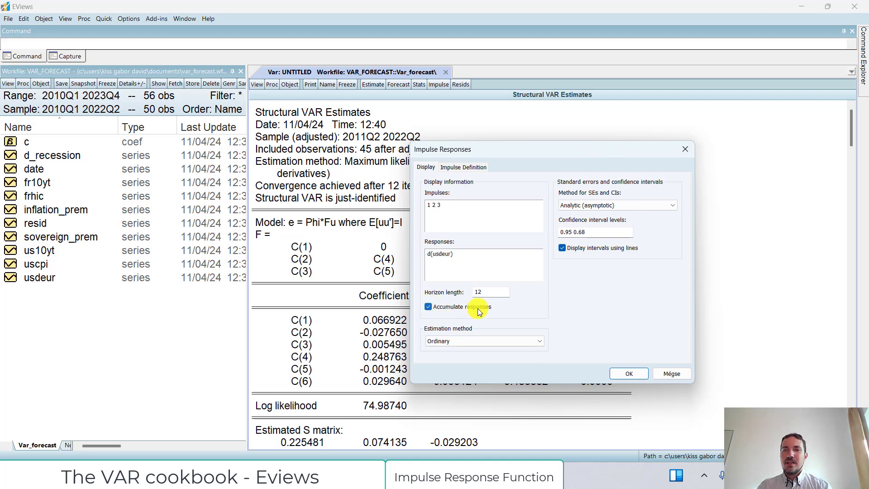
pyautogui.click(644, 205)
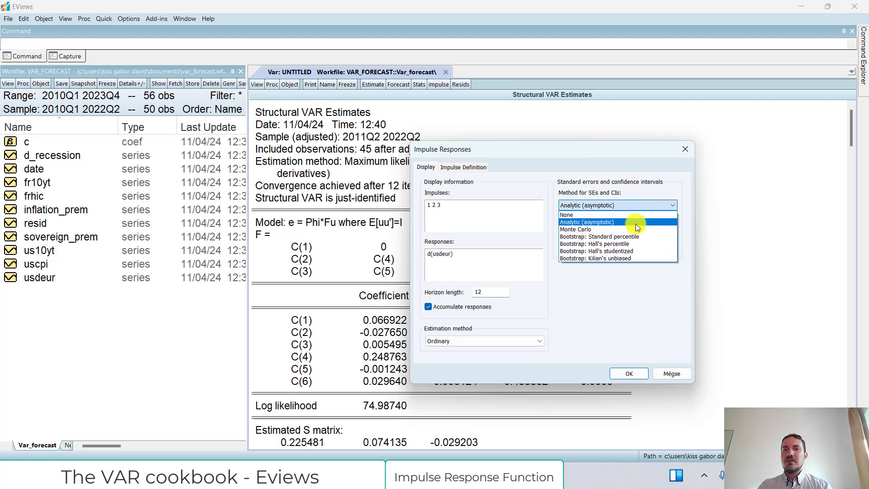
pyautogui.click(635, 222)
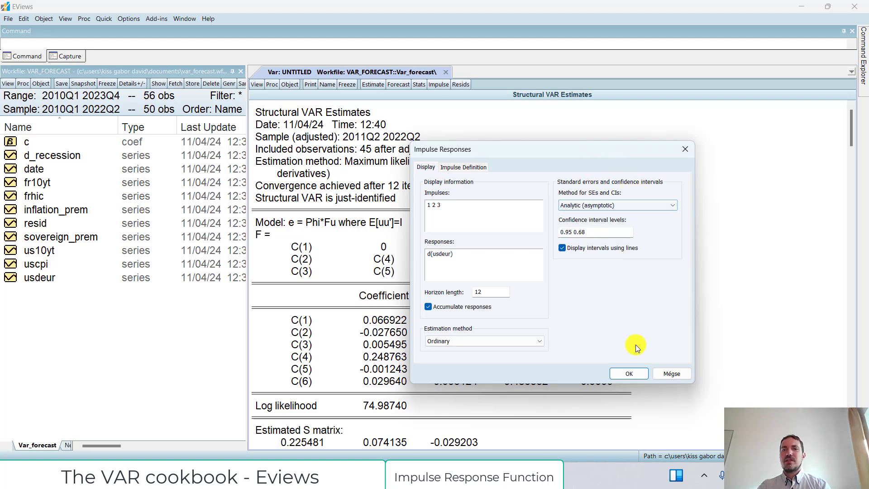
pyautogui.click(626, 374)
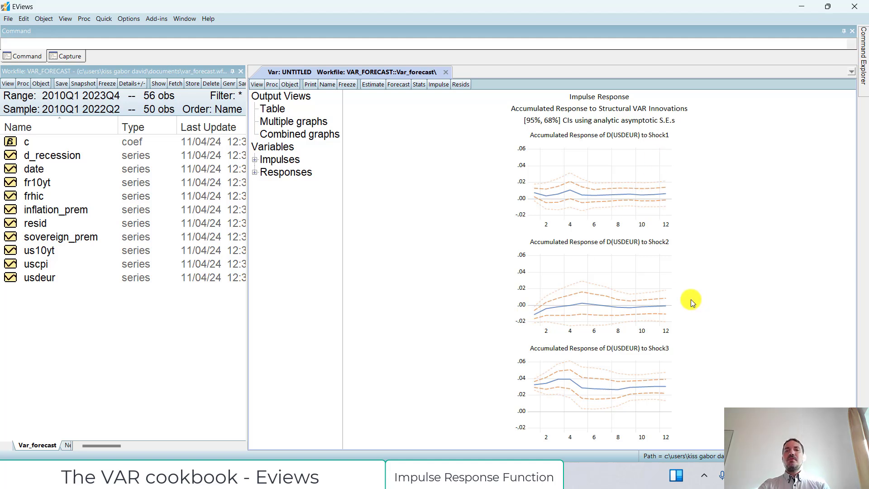
# Step: Change Shock1 to inflation in the first graph's title so it reads "Accumulated Response of D(USDEUR) to inflation"
pyautogui.doubleClick(664, 136)
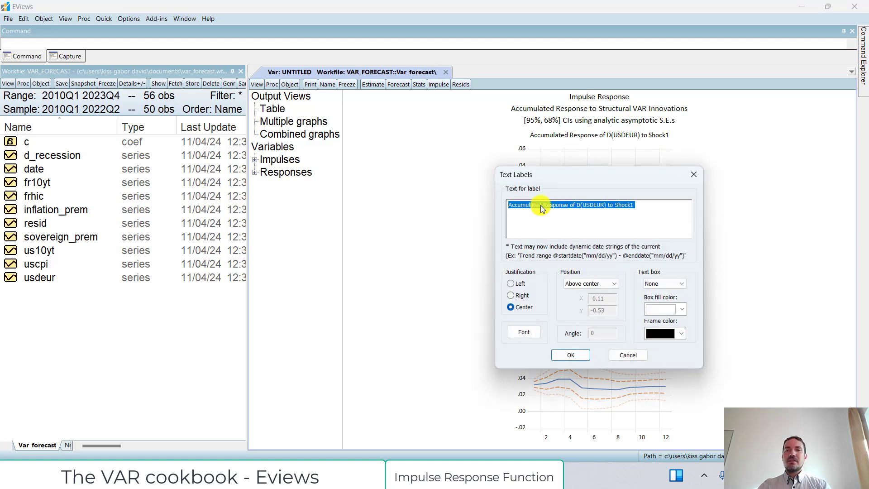
pyautogui.click(614, 206)
pyautogui.hotkey('shift', 'Home')
pyautogui.click(635, 202)
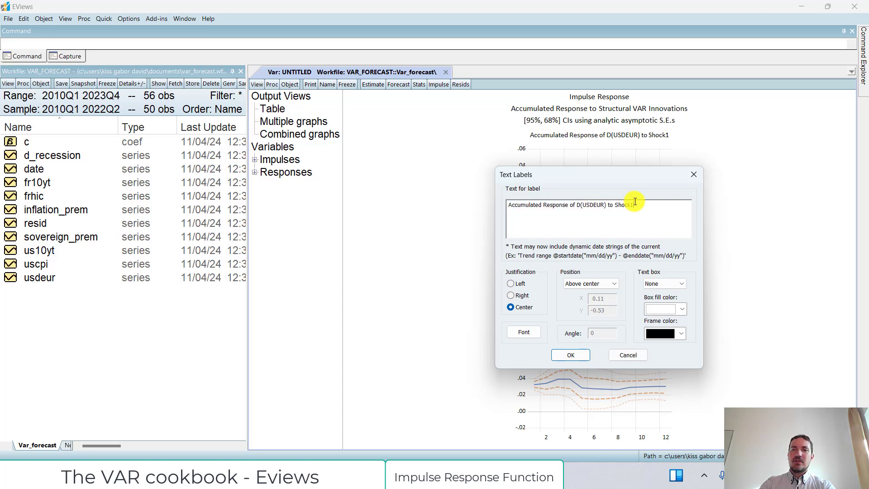
pyautogui.moveTo(635, 202); pyautogui.dragTo(617, 205)
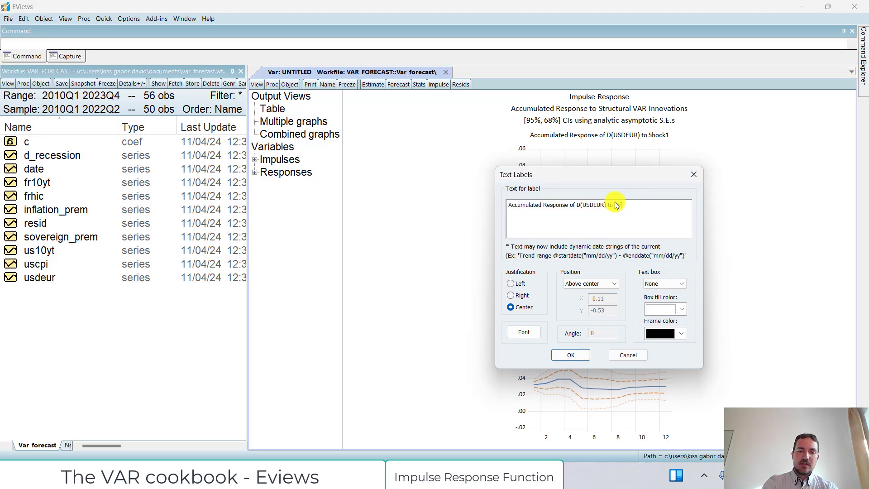
pyautogui.write('inflation')
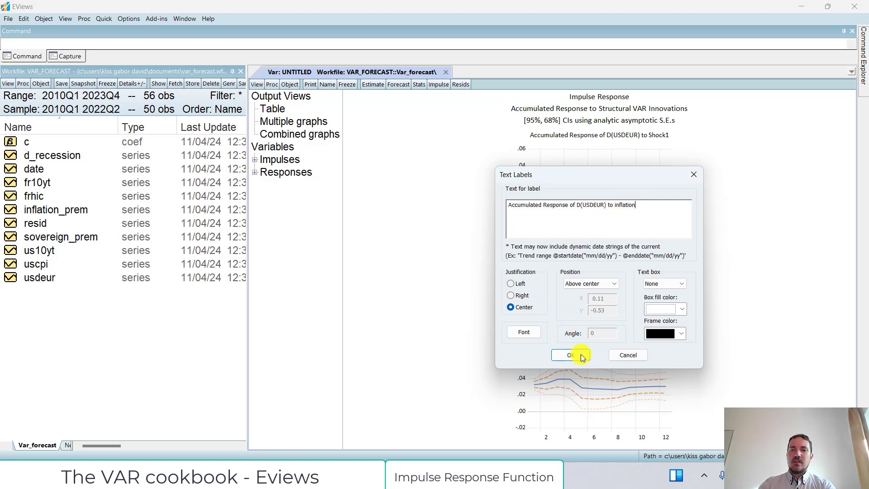
pyautogui.click(570, 355)
# Step: Change Shock2 to sov prem in the second graph's title
pyautogui.doubleClick(671, 243)
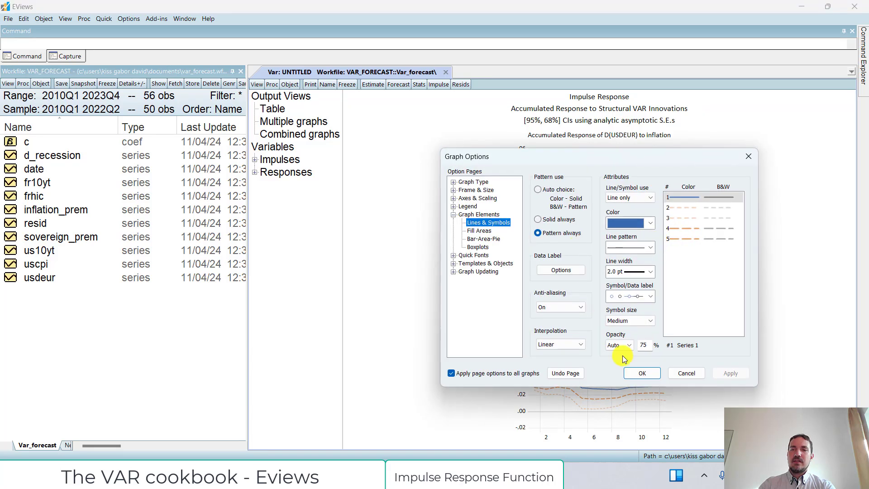
pyautogui.click(686, 373)
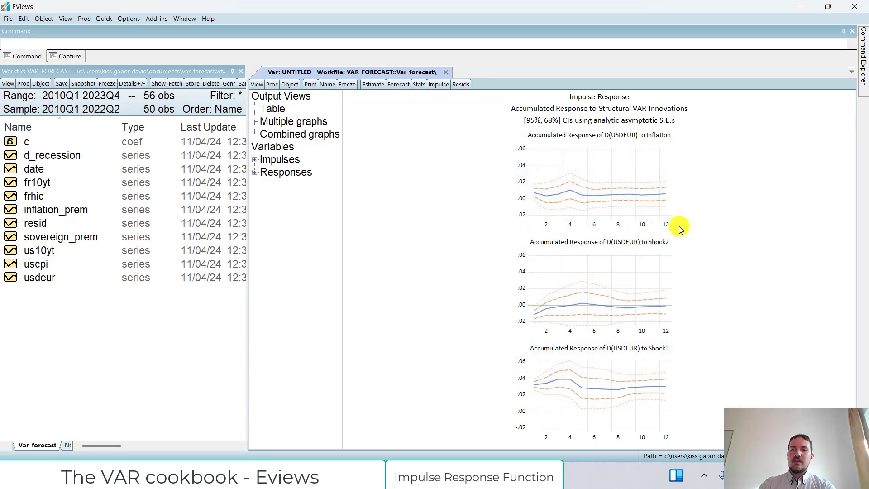
pyautogui.doubleClick(656, 243)
pyautogui.moveTo(616, 206); pyautogui.dragTo(676, 218)
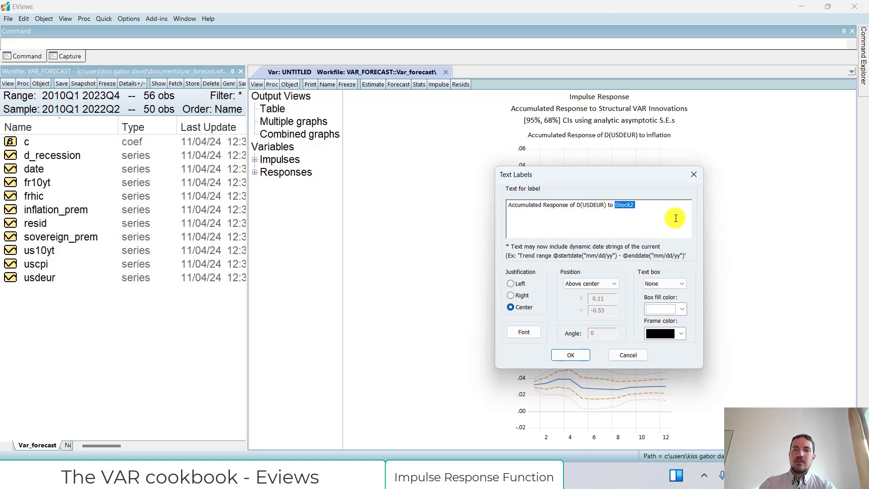
pyautogui.write('sov prem')
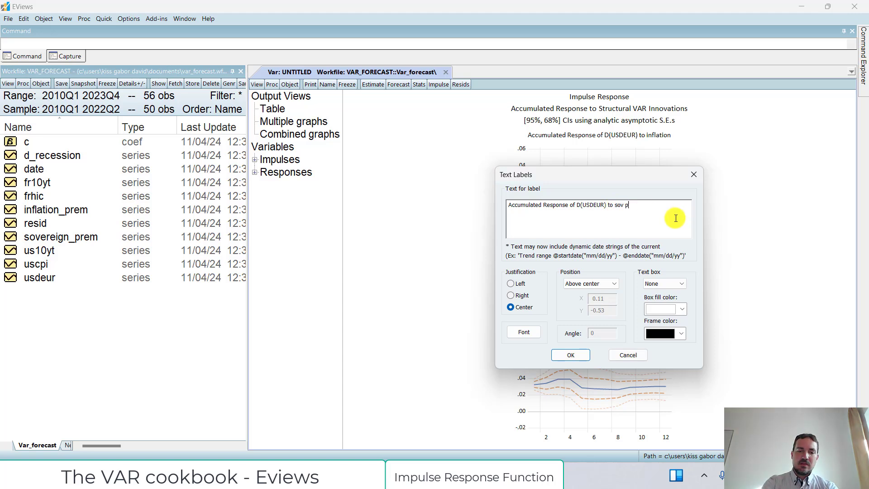
pyautogui.click(571, 354)
# Step: Change Shock3 to FX in the third graph's title
pyautogui.doubleClick(659, 348)
pyautogui.moveTo(616, 205); pyautogui.dragTo(725, 213)
pyautogui.press('BackSpace')
pyautogui.press('BackSpace')
pyautogui.write('FX')
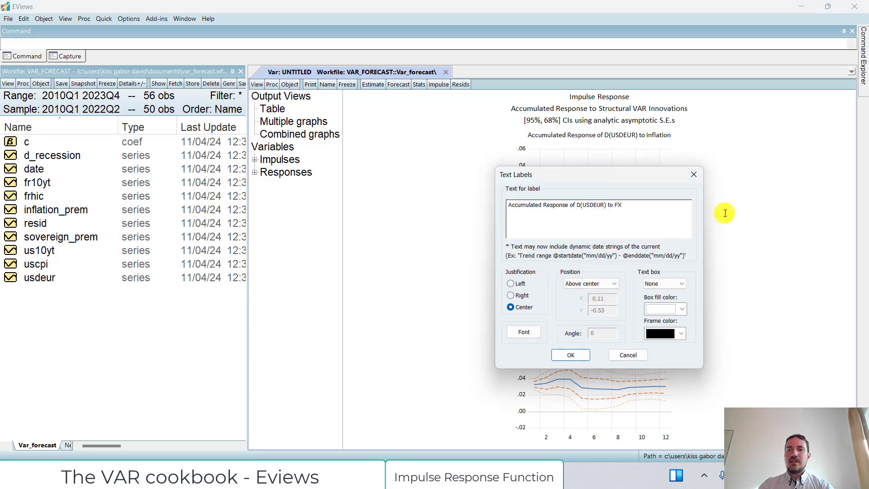
pyautogui.click(571, 355)
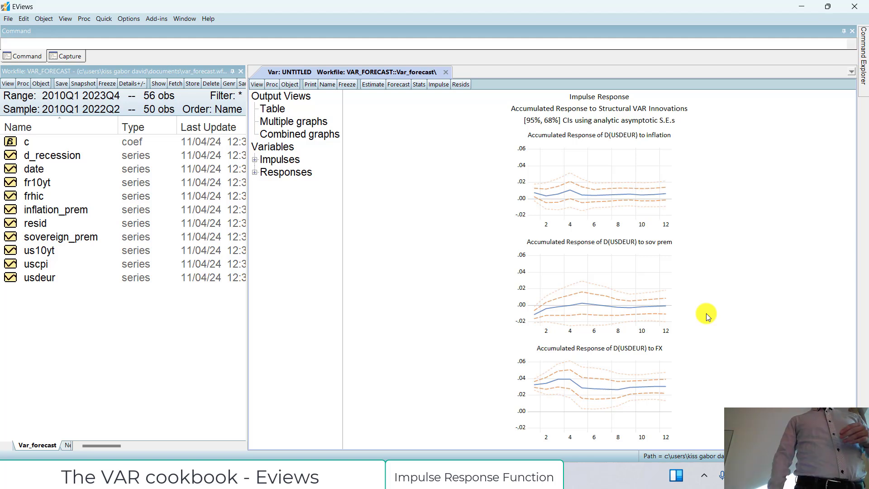
# Step: Copy the retitled accumulated response graphs to the clipboard and switch to Excel
pyautogui.rightClick(516, 248)
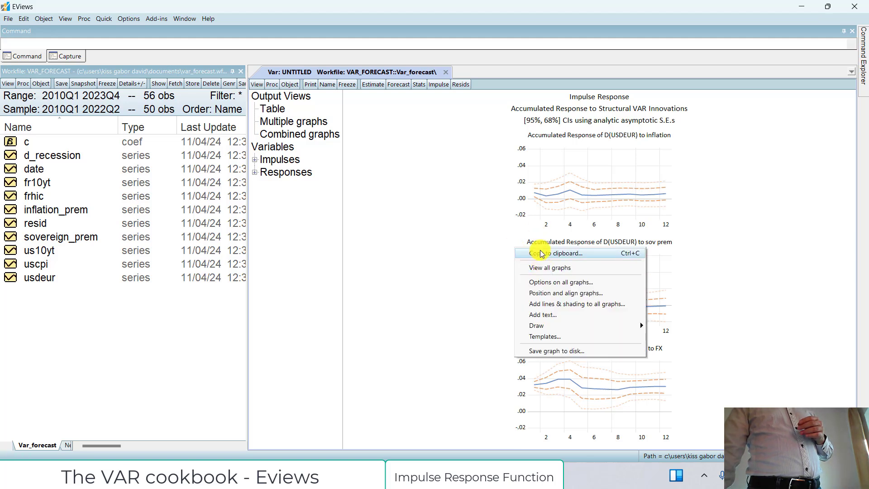
pyautogui.click(542, 254)
pyautogui.hotkey('alt', 'Tab')
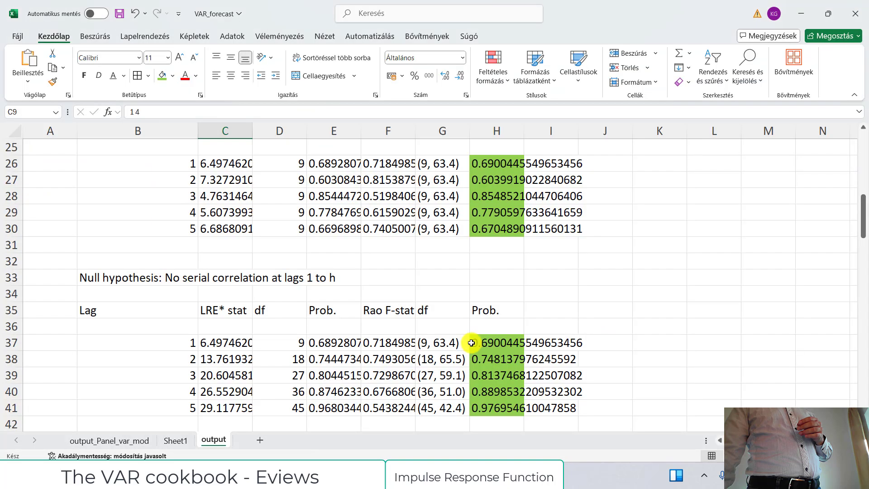
# Step: Enter the heading Results in J13 and the label IRF in J15, and paste the accumulated response graphs at J16
pyautogui.scroll(8, 774, 267)
pyautogui.scroll(-3, 765, 239)
pyautogui.scroll(-1, 763, 239)
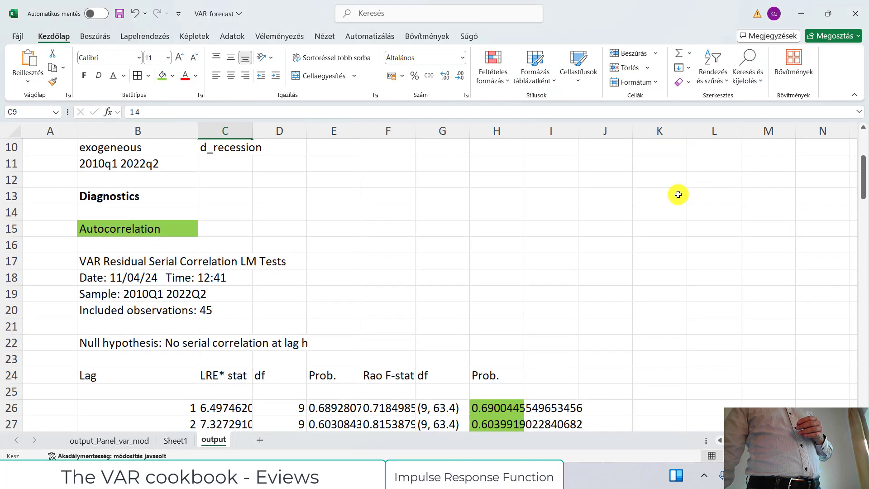
pyautogui.click(599, 200)
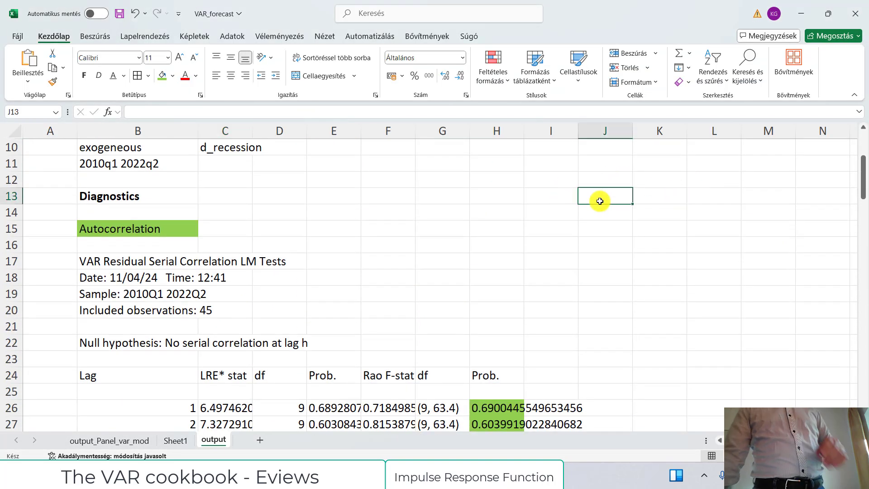
pyautogui.write('Results')
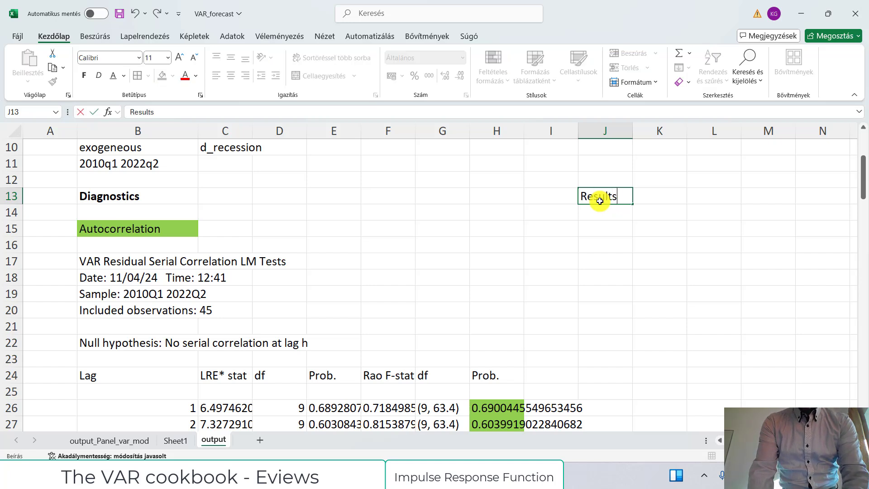
pyautogui.press('Return')
pyautogui.press('Return')
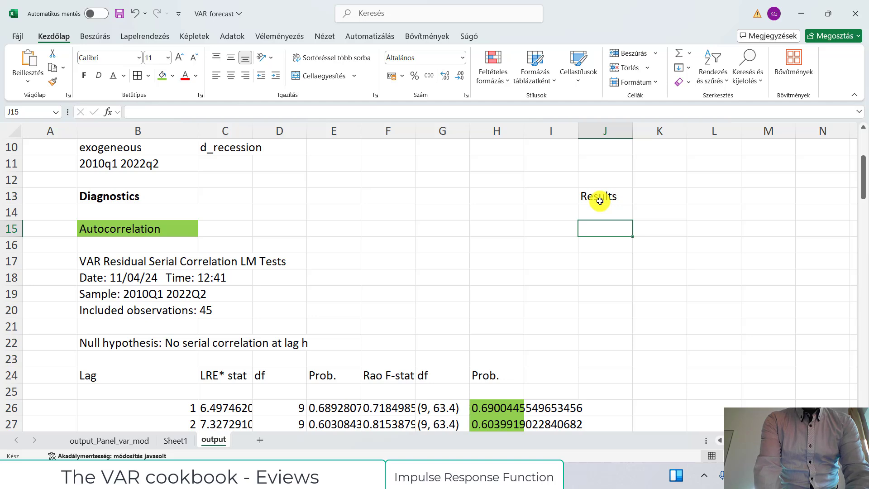
pyautogui.write('IRF')
pyautogui.press('Return')
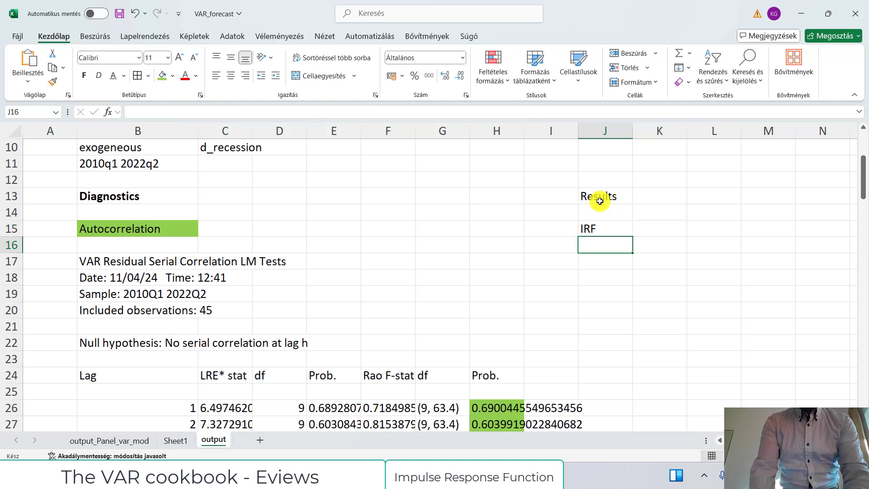
pyautogui.hotkey('ctrl', 'v')
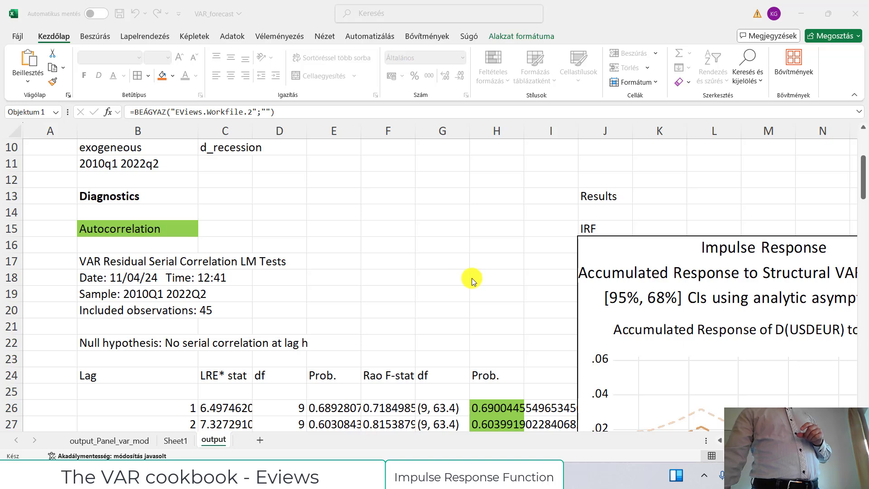
# Step: Switch to EViews and examine the accumulated responses of D(USDEUR) to the inflation, sov prem and FX shocks
pyautogui.moveTo(344, 476)
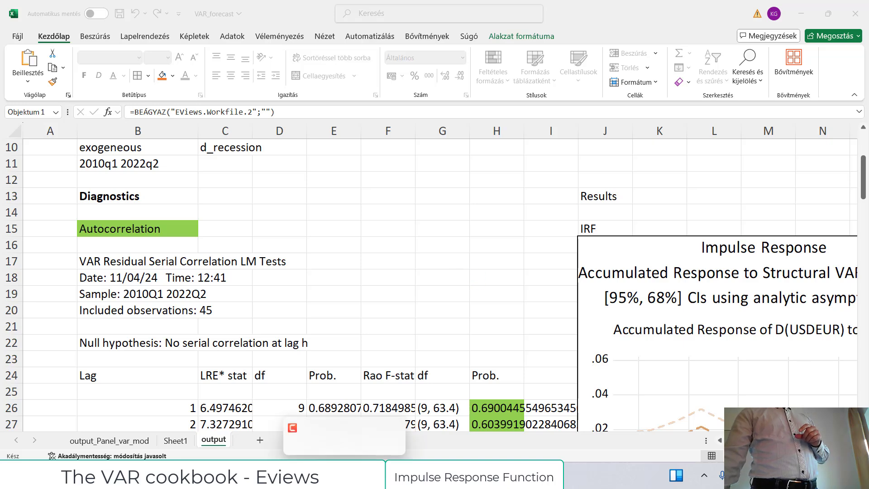
pyautogui.click(376, 450)
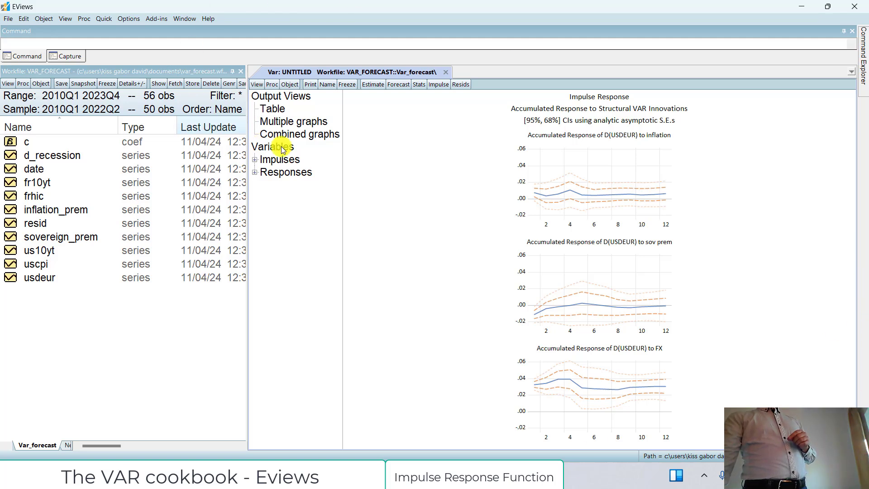
pyautogui.moveTo(610, 309)
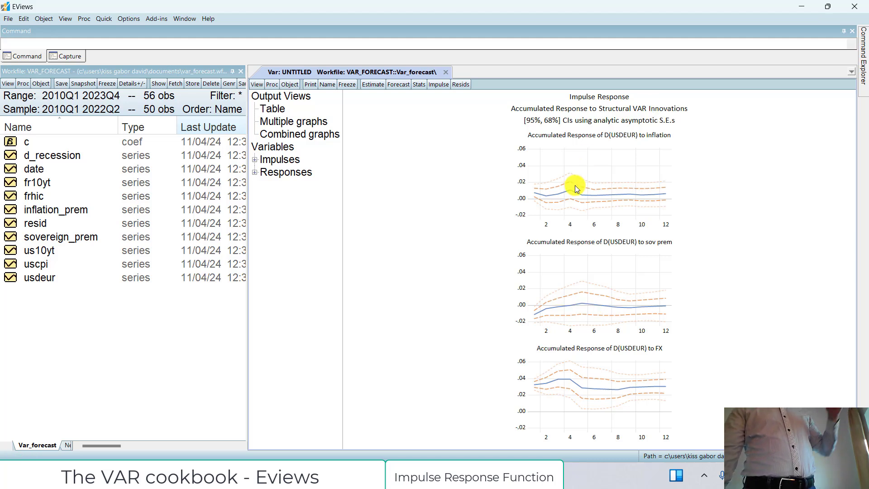
pyautogui.moveTo(652, 191)
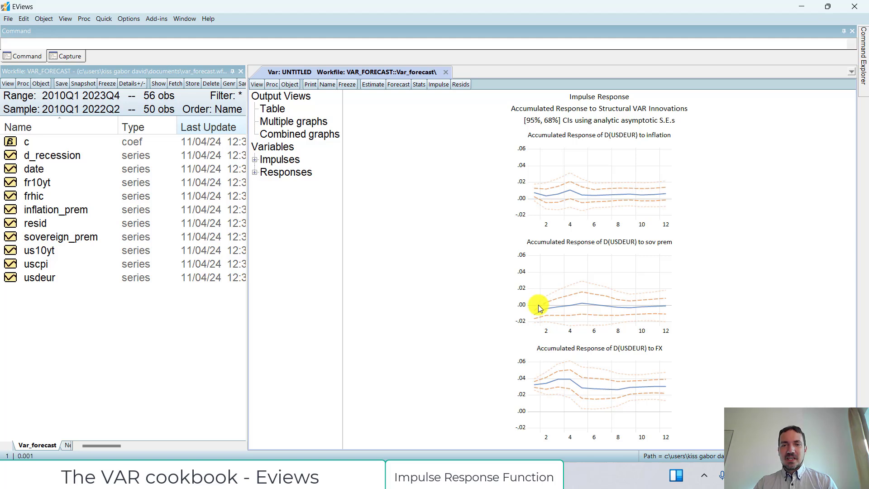
pyautogui.moveTo(539, 306)
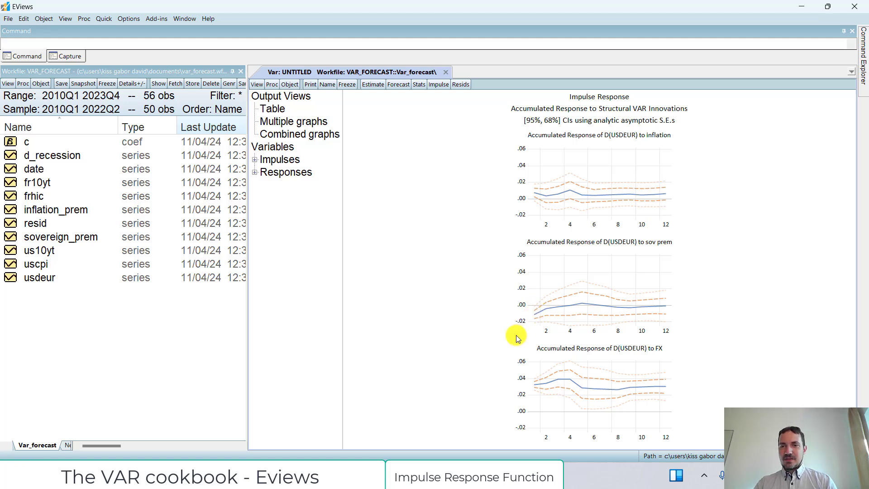
# Step: Run the VAR variance decomposition of d(usdeur) with the standard error method set to None, copy the resulting table and switch to Excel
pyautogui.click(257, 85)
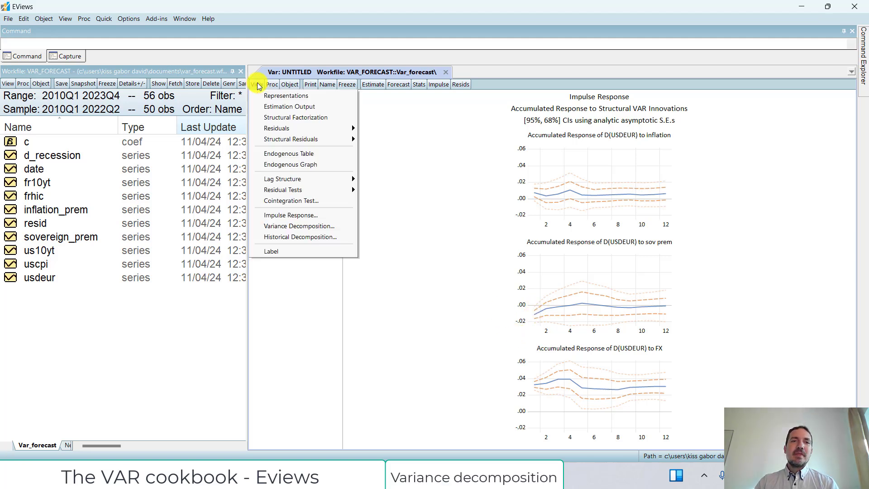
pyautogui.click(303, 226)
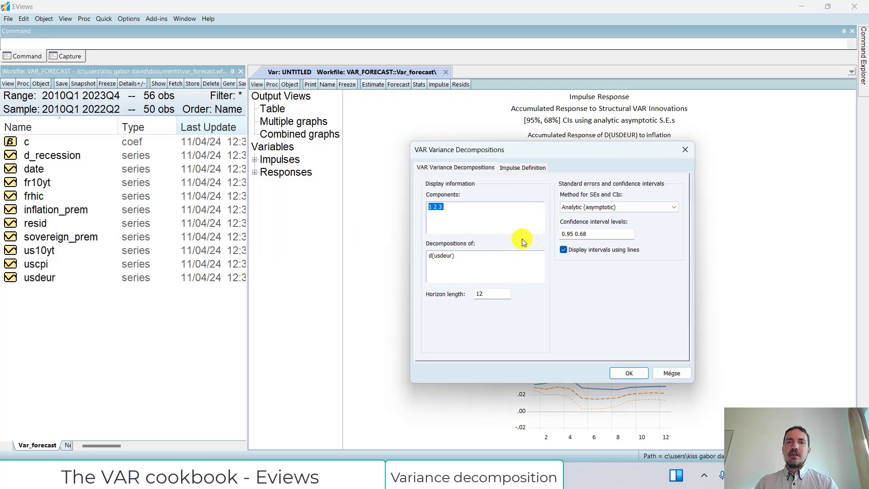
pyautogui.click(570, 213)
pyautogui.click(570, 213)
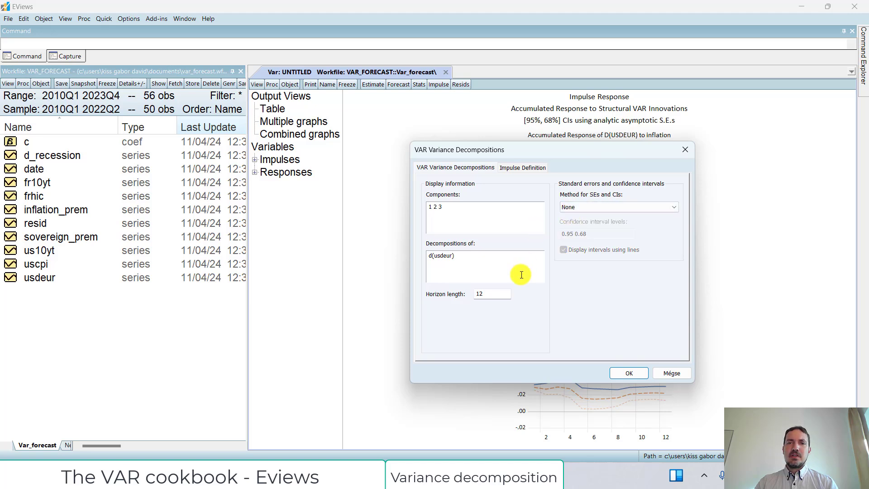
pyautogui.click(625, 373)
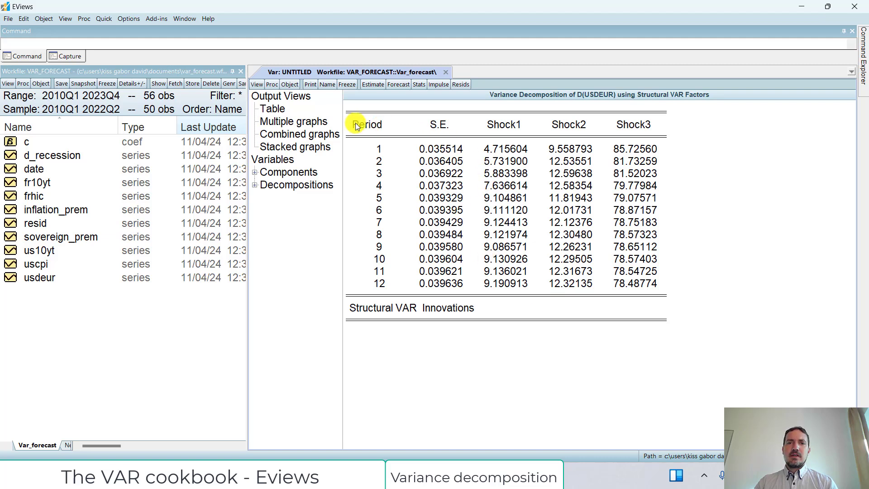
pyautogui.moveTo(355, 123); pyautogui.dragTo(717, 363)
pyautogui.hotkey('alt', 'Tab')
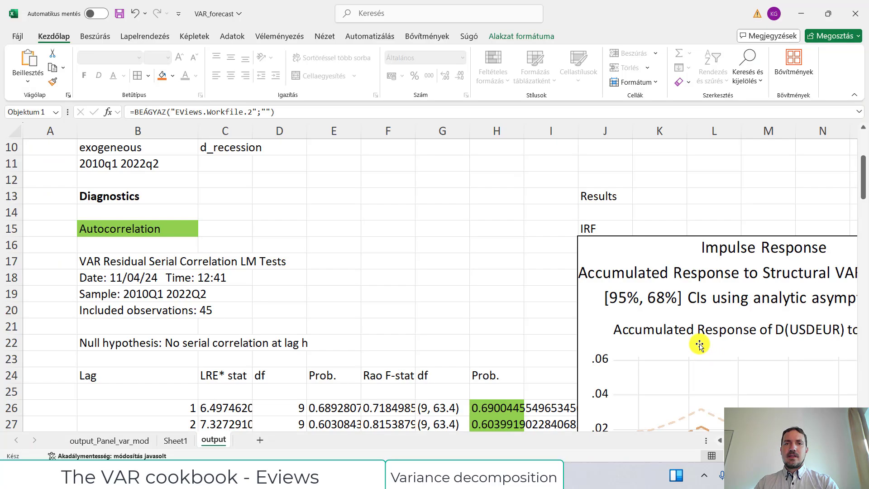
# Step: Extend the label in J15 to "IRF - impact of each variable's past values" and make the Results heading in J13 bold
pyautogui.click(607, 228)
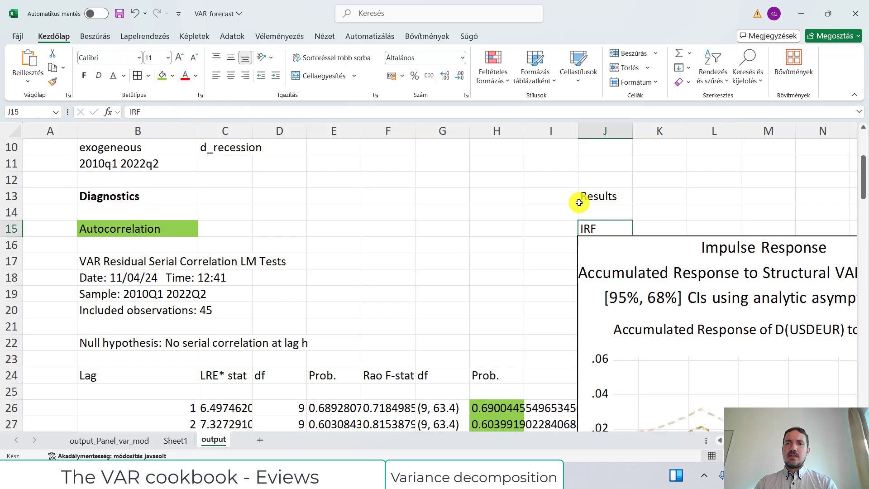
pyautogui.click(185, 111)
pyautogui.write('- impac')
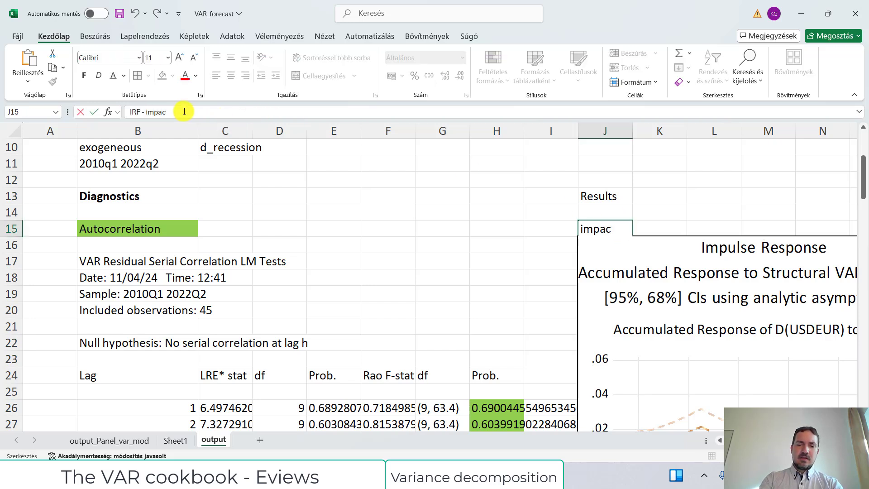
pyautogui.write('t of eac')
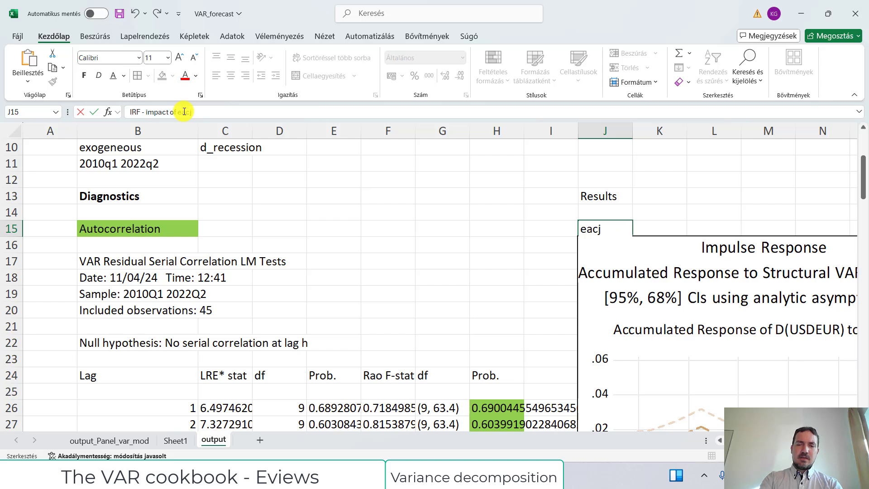
pyautogui.write('h va')
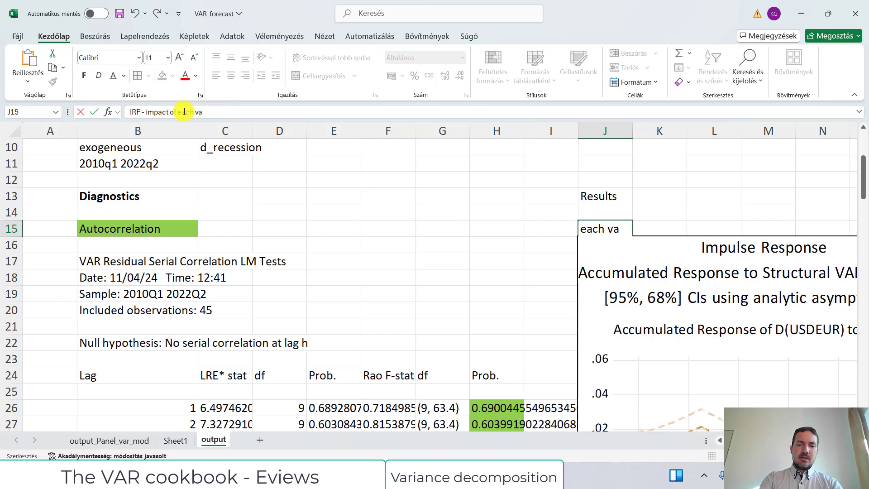
pyautogui.write('rianble')
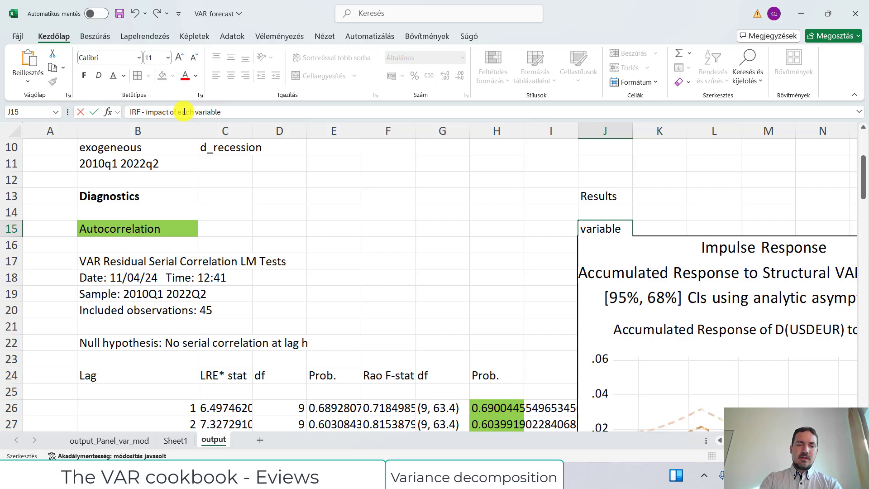
pyautogui.write("'s past ")
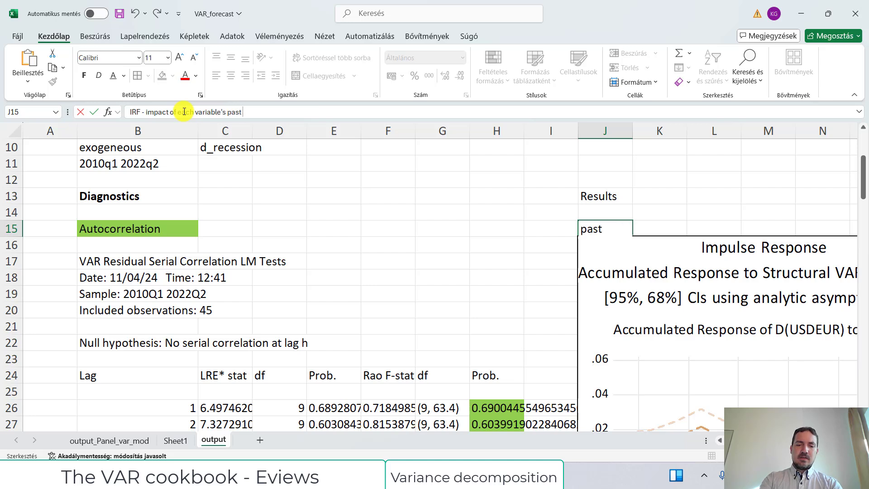
pyautogui.write('values')
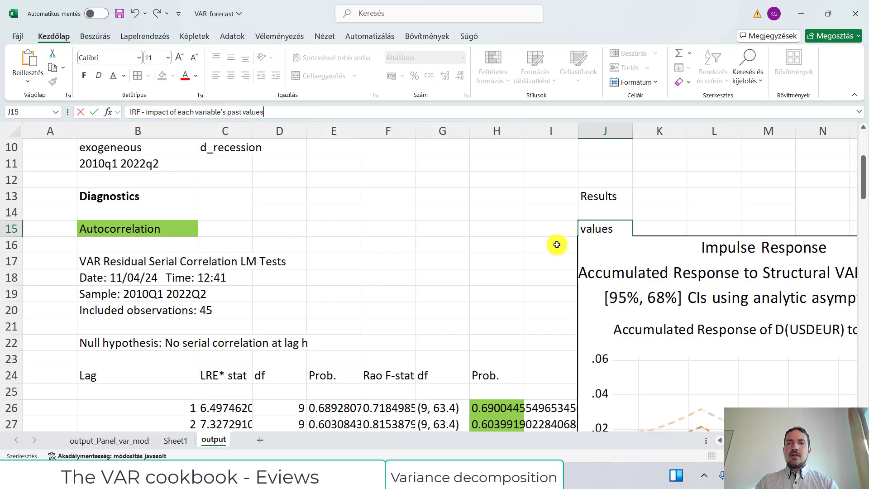
pyautogui.click(499, 220)
pyautogui.click(600, 193)
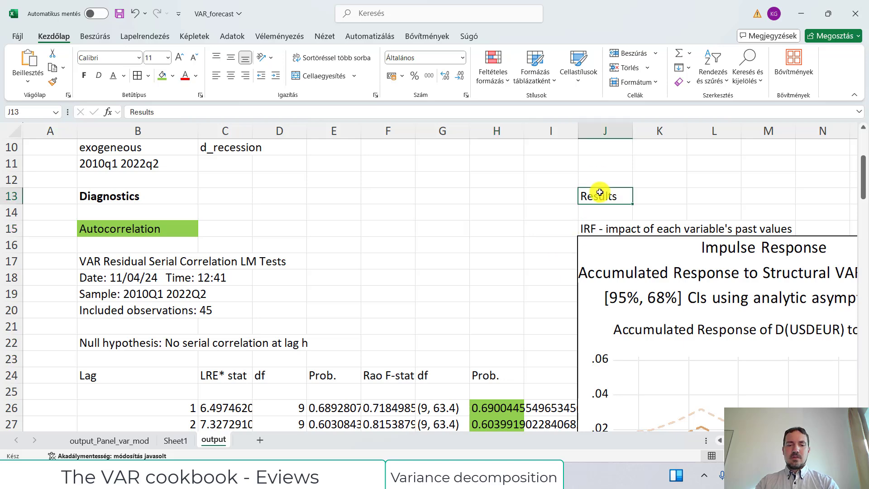
pyautogui.hotkey('ctrl', 'b')
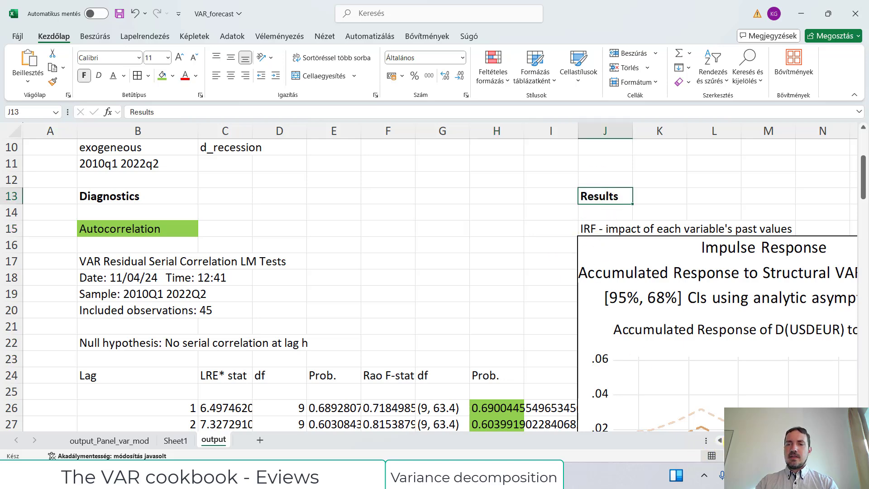
# Step: Paste the variance decomposition table at Q16, beside the impulse response graphs
pyautogui.hscroll(3, 823, 316)
pyautogui.click(782, 242)
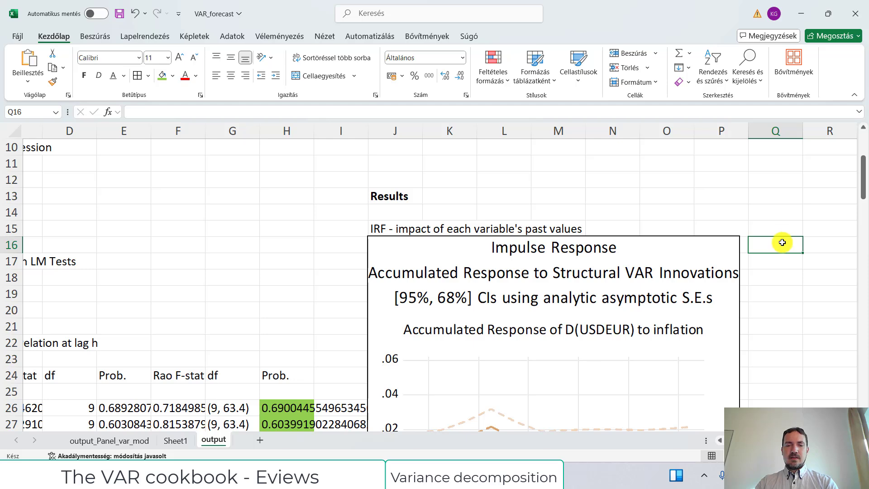
pyautogui.hotkey('ctrl', 'v')
pyautogui.hscroll(-5, 576, 355)
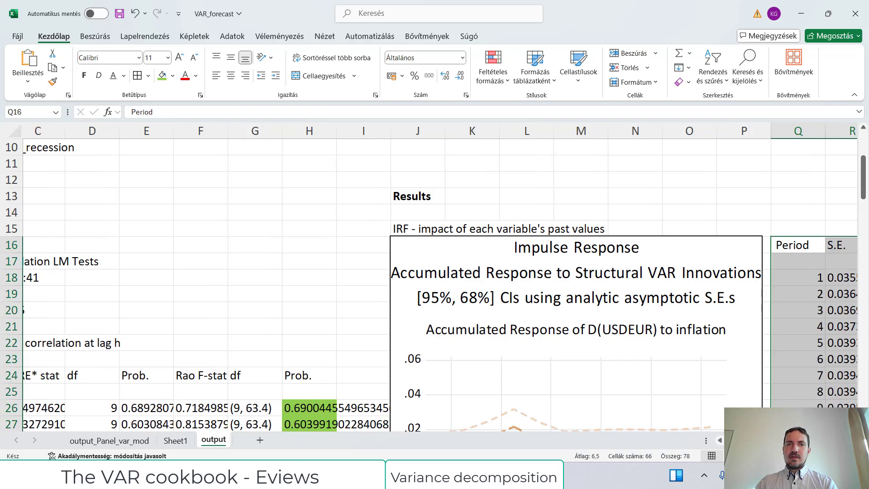
pyautogui.scroll(3, 344, 249)
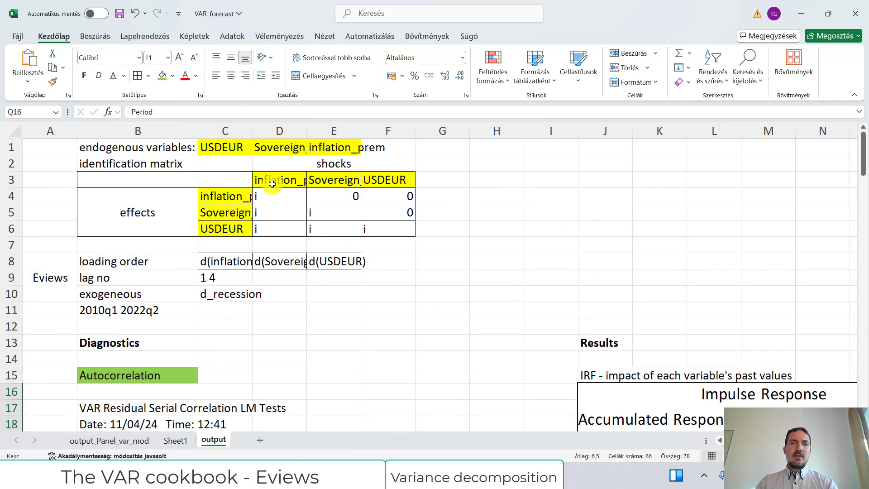
# Step: Copy the three shock names from D3:F3 over the Shock1–Shock3 headers starting at S16 of the variance decomposition table
pyautogui.moveTo(272, 181); pyautogui.dragTo(388, 181)
pyautogui.hotkey('ctrl', 'c')
pyautogui.scroll(-2, 537, 300)
pyautogui.scroll(-2, 537, 300)
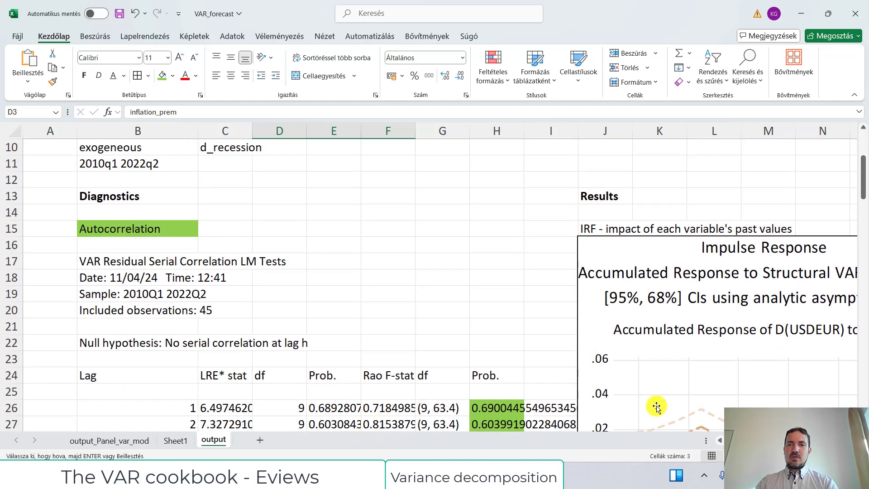
pyautogui.hscroll(5, 706, 424)
pyautogui.click(666, 243)
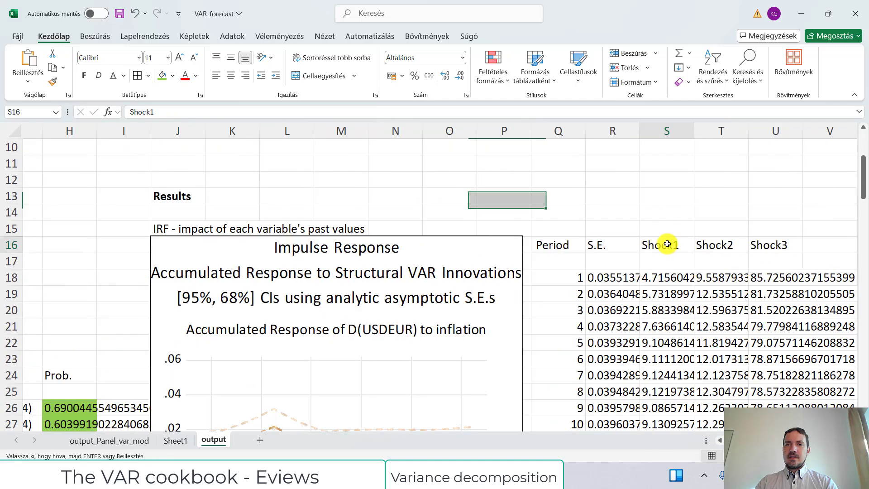
pyautogui.hotkey('ctrl', 'v')
# Step: Replace all decimal points with commas in the variance decomposition values in S18:U29
pyautogui.moveTo(663, 275); pyautogui.dragTo(757, 392)
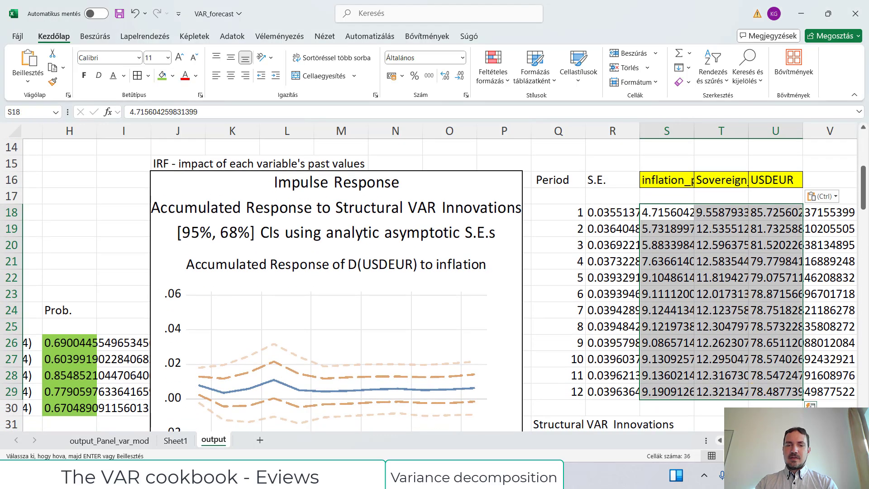
pyautogui.hotkey('ctrl', 'f')
pyautogui.click(341, 219)
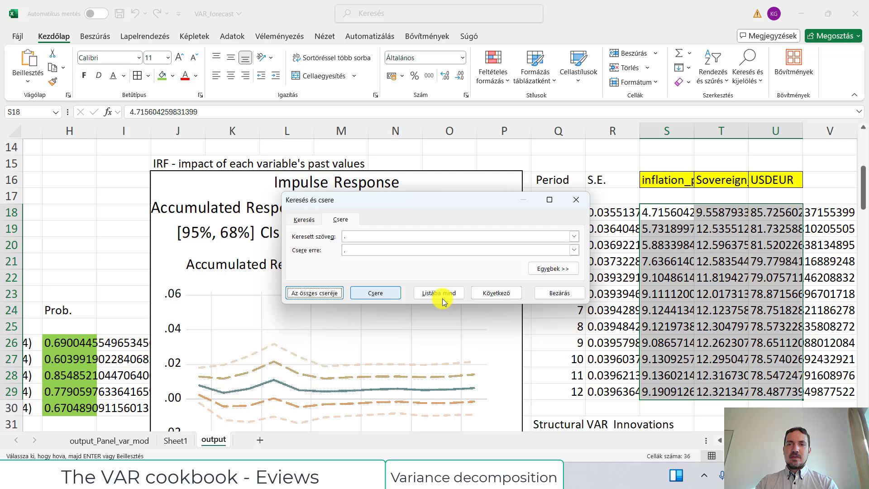
pyautogui.click(336, 294)
pyautogui.click(450, 267)
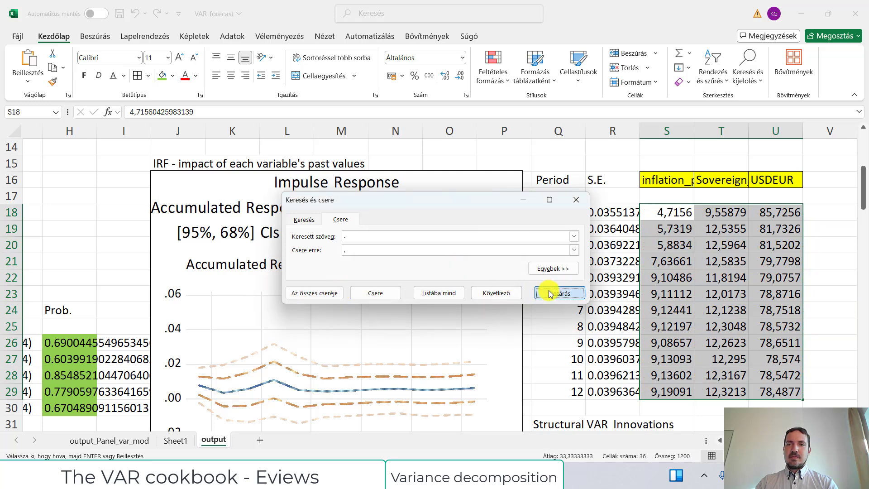
pyautogui.click(560, 293)
pyautogui.click(691, 280)
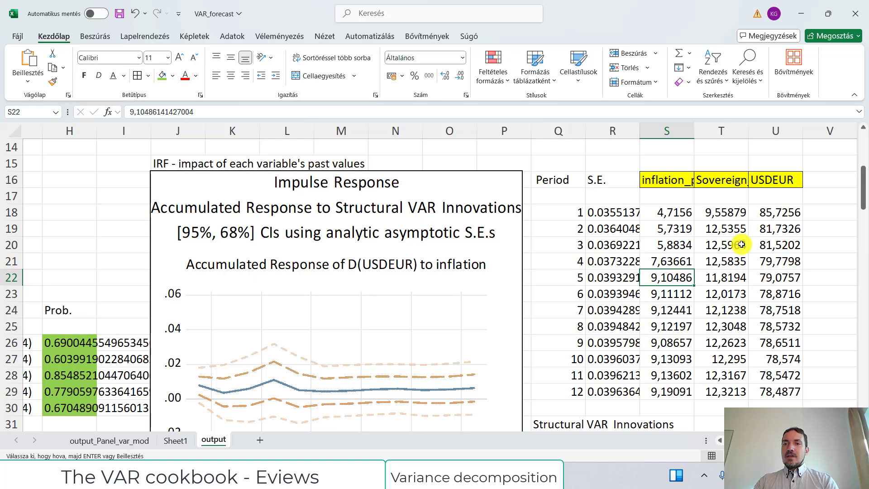
# Step: Enter the title "Variance decomposition - relevance of each variables" in Q15 above the table
pyautogui.scroll(2, 598, 181)
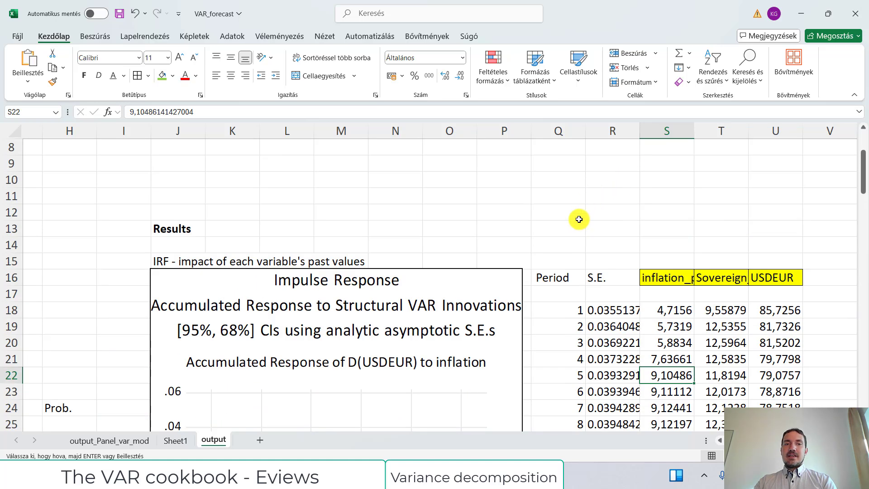
pyautogui.click(568, 259)
pyautogui.write('Vari')
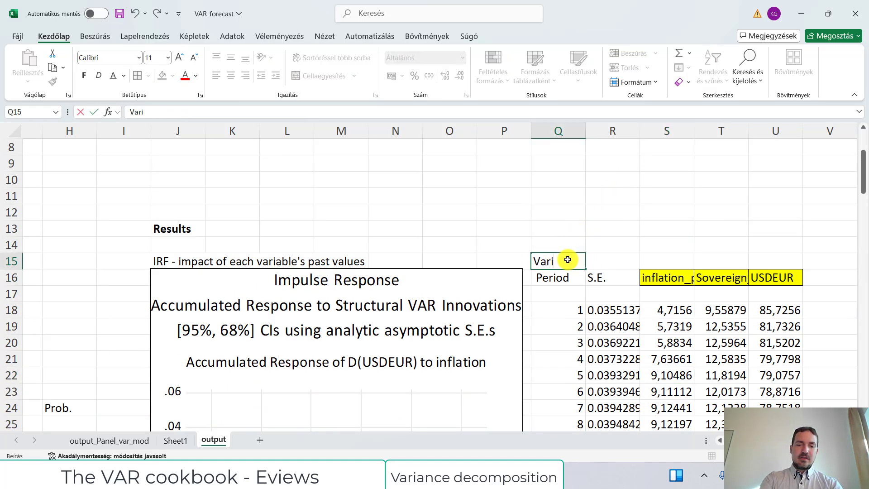
pyautogui.write('ance deco')
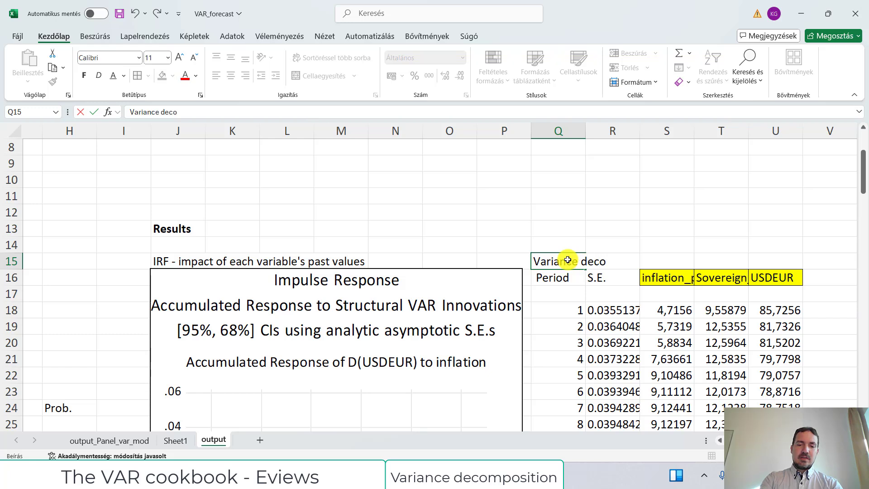
pyautogui.write('mposition')
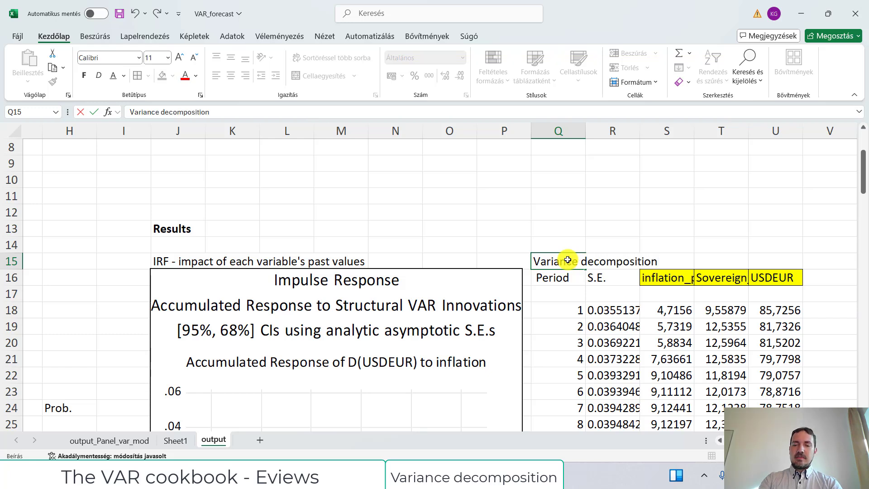
pyautogui.write(' - releva')
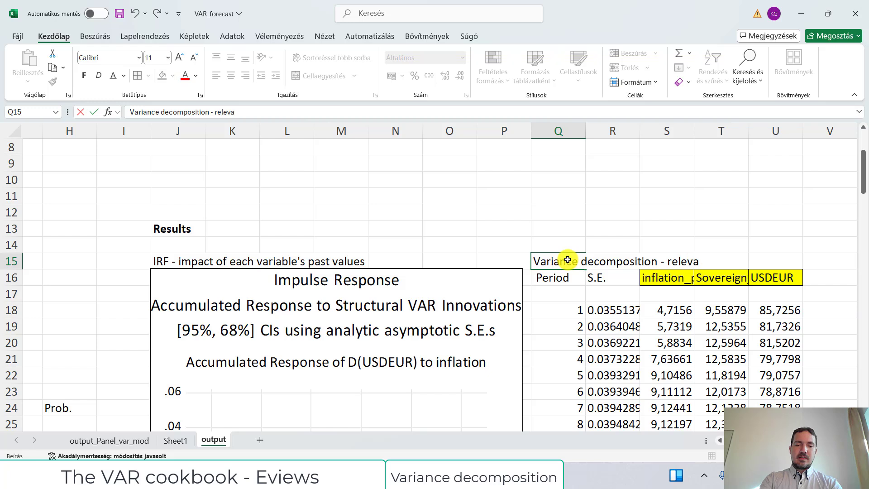
pyautogui.write('nce of each')
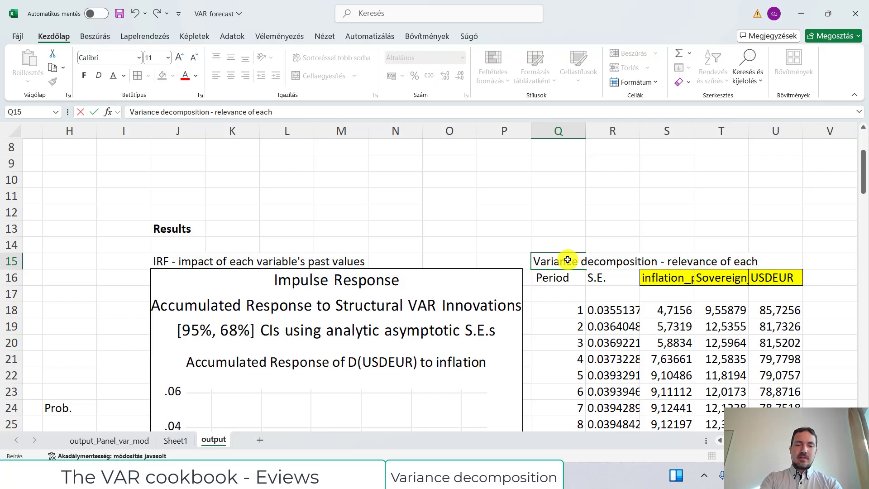
pyautogui.write(' variabl')
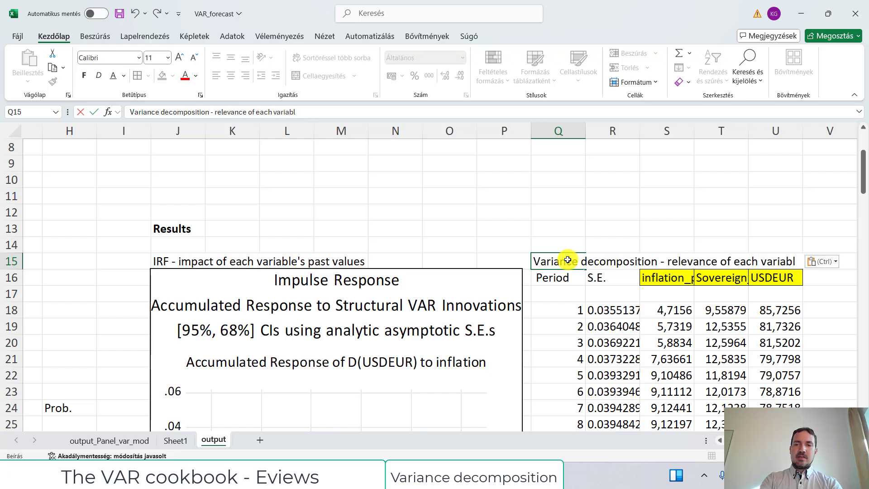
pyautogui.write('es')
pyautogui.click(830, 329)
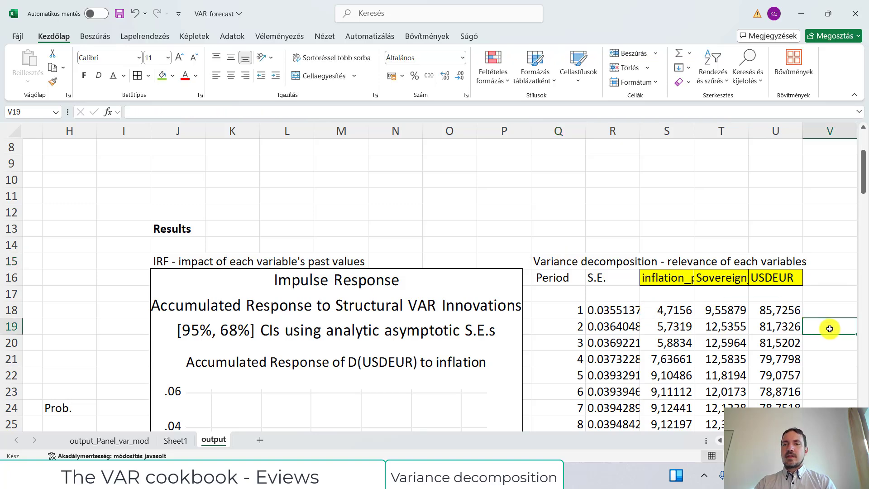
# Step: Examine the variance shares of the three shocks in the first periods and how the inflation and sovereign columns develop over twelve periods
pyautogui.scroll(-2, 830, 329)
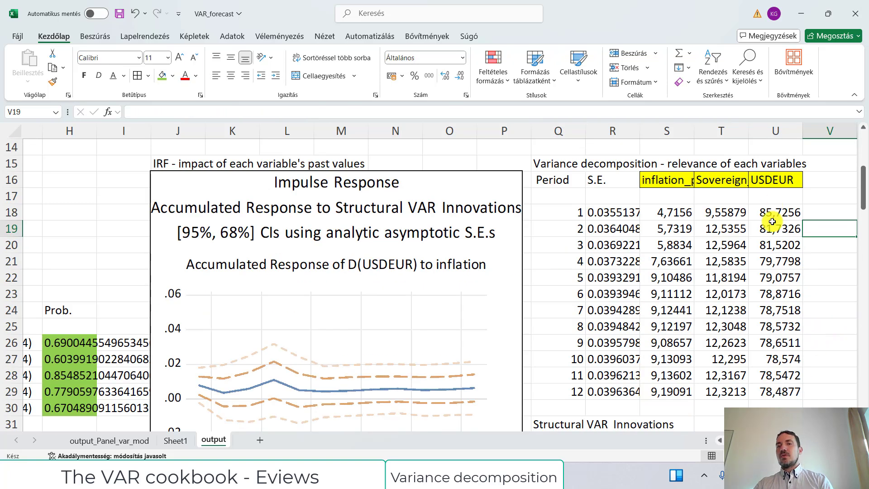
pyautogui.moveTo(774, 213); pyautogui.dragTo(670, 212)
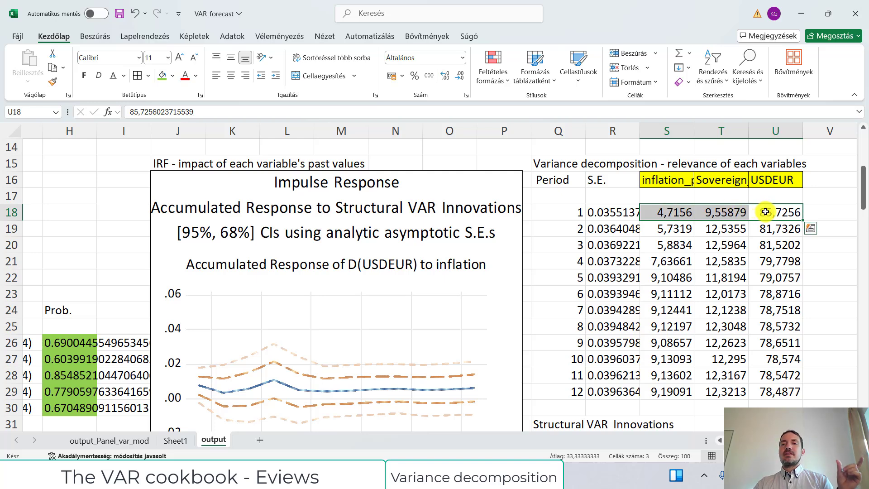
pyautogui.click(685, 211)
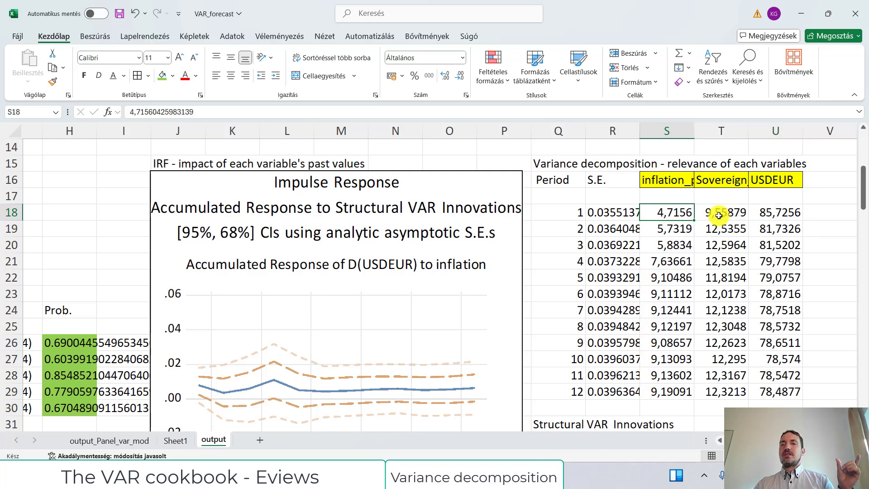
pyautogui.click(679, 229)
pyautogui.click(722, 229)
pyautogui.click(772, 213)
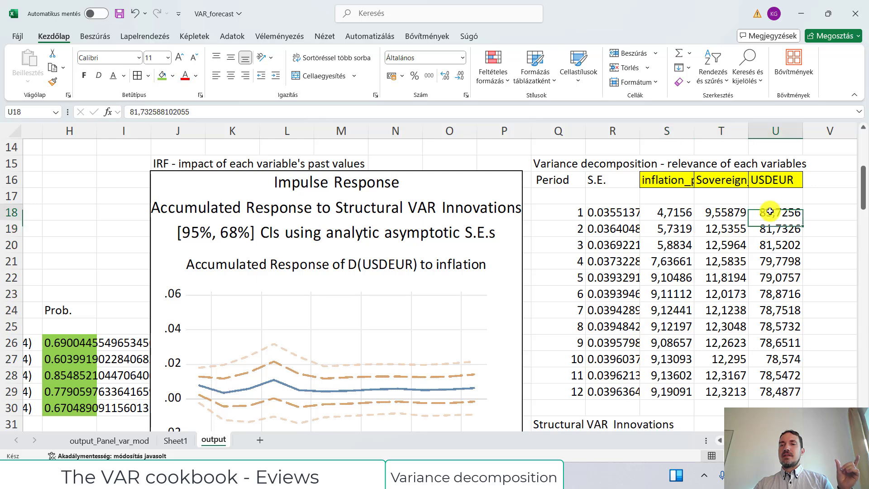
pyautogui.click(677, 212)
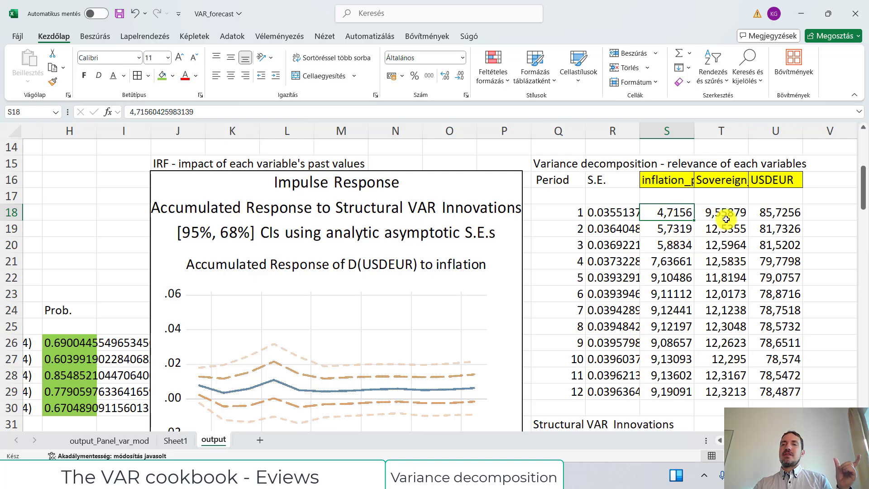
pyautogui.click(765, 210)
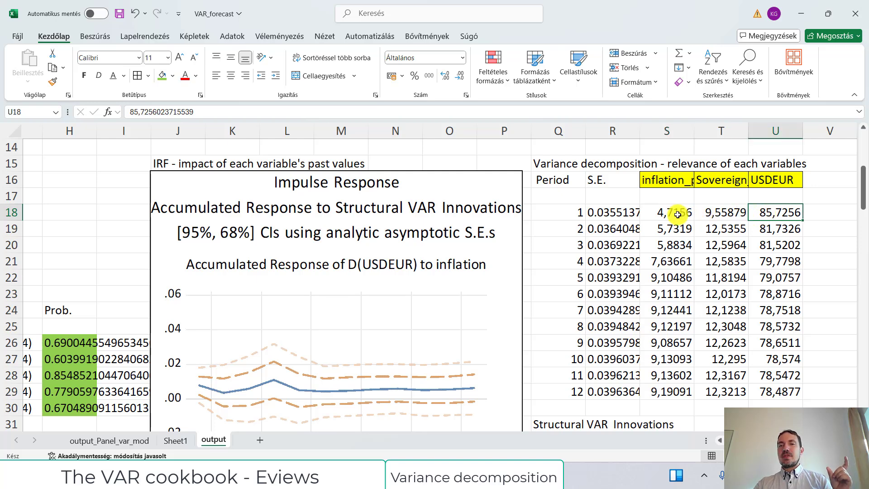
pyautogui.click(677, 215)
pyautogui.click(705, 213)
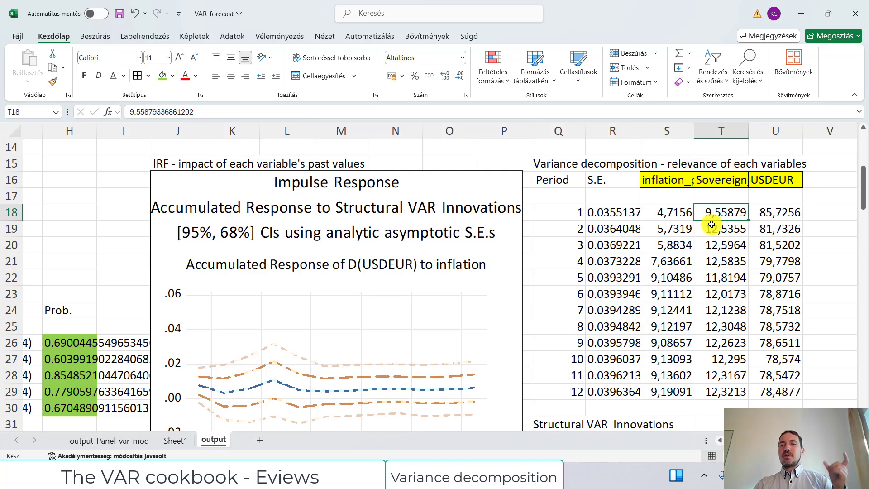
pyautogui.click(677, 229)
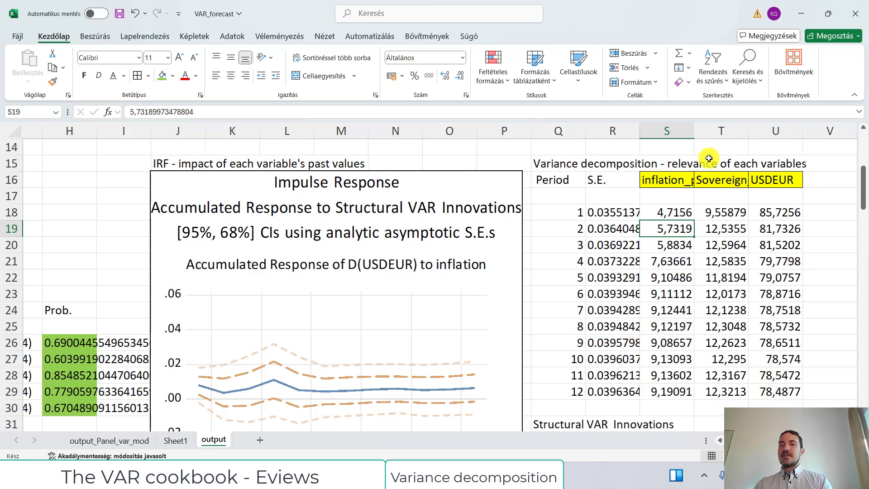
pyautogui.moveTo(667, 205); pyautogui.dragTo(664, 387)
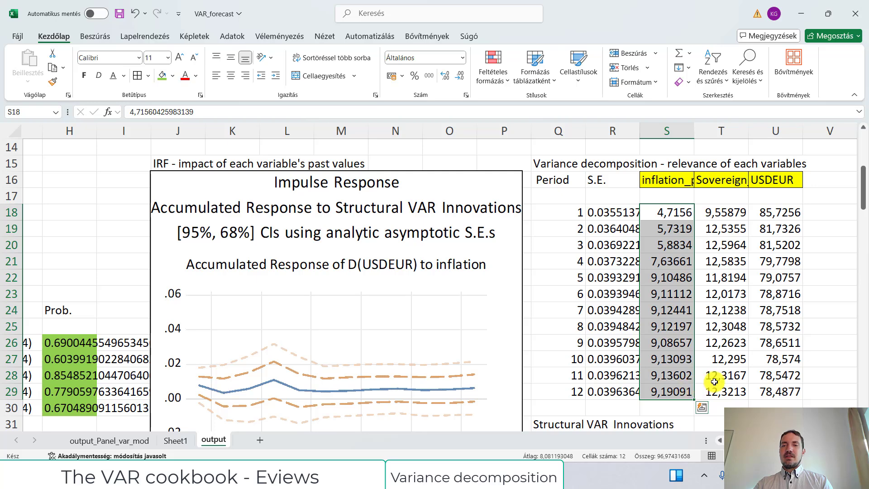
pyautogui.click(727, 388)
pyautogui.moveTo(710, 209); pyautogui.dragTo(709, 396)
pyautogui.click(706, 413)
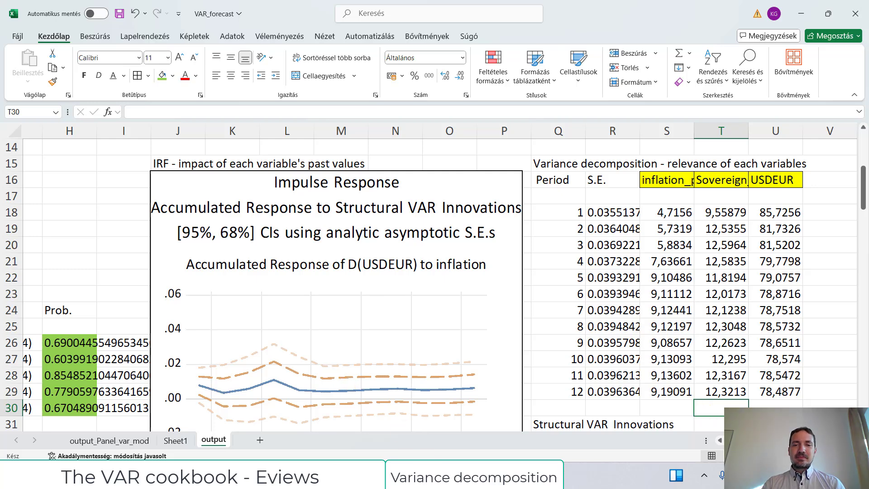
# Step: Switch to EViews and set up a VAR forecast with coefficient uncertainty in the S.E. calculation and S.E. suffix SoF
pyautogui.hotkey('alt', 'Tab')
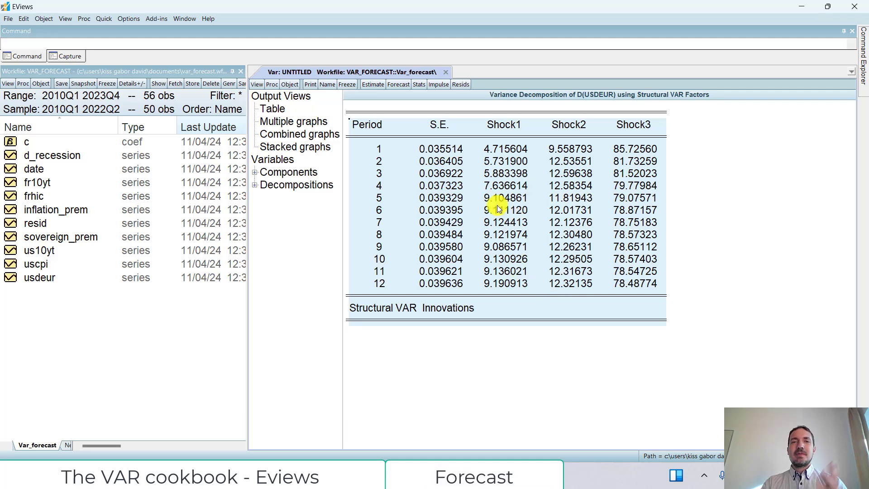
pyautogui.click(394, 87)
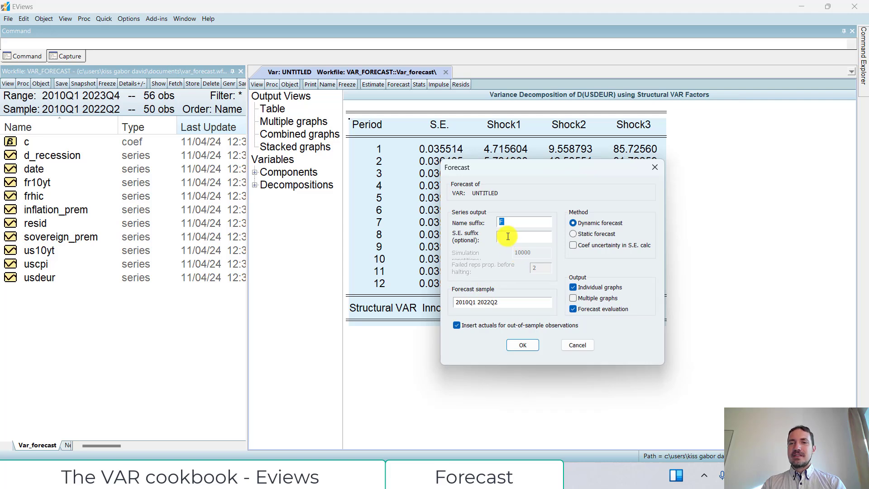
pyautogui.click(573, 246)
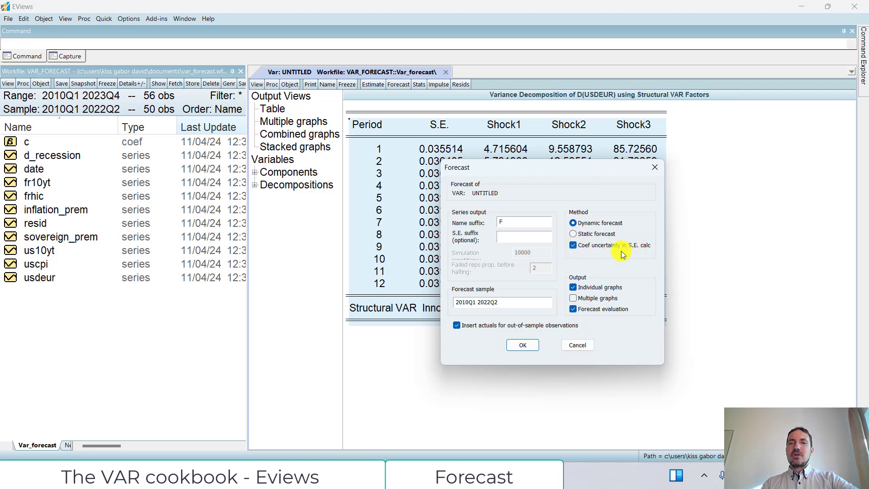
pyautogui.click(512, 236)
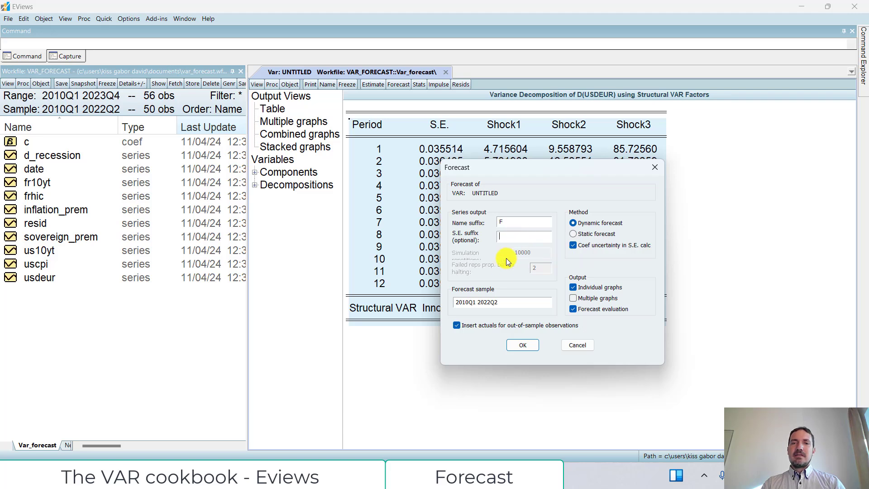
pyautogui.write('SoF')
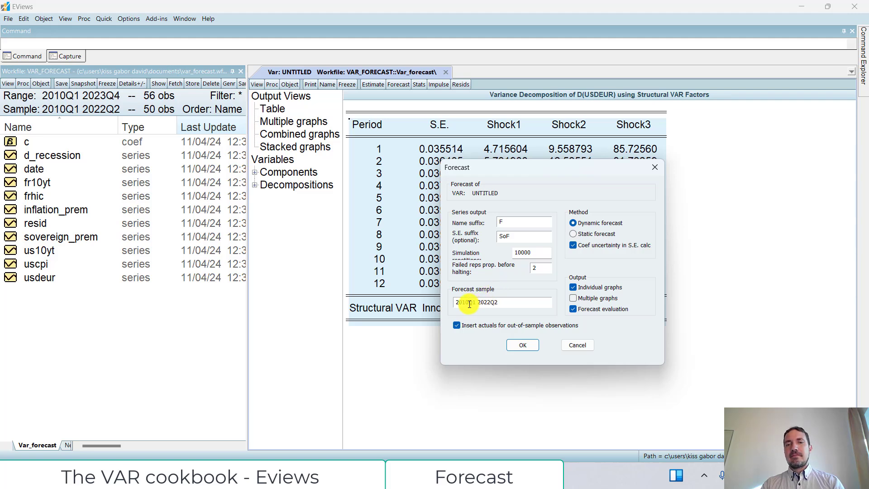
# Step: Set the forecast sample to 2022Q3 2023Q4
pyautogui.moveTo(462, 302); pyautogui.dragTo(471, 301)
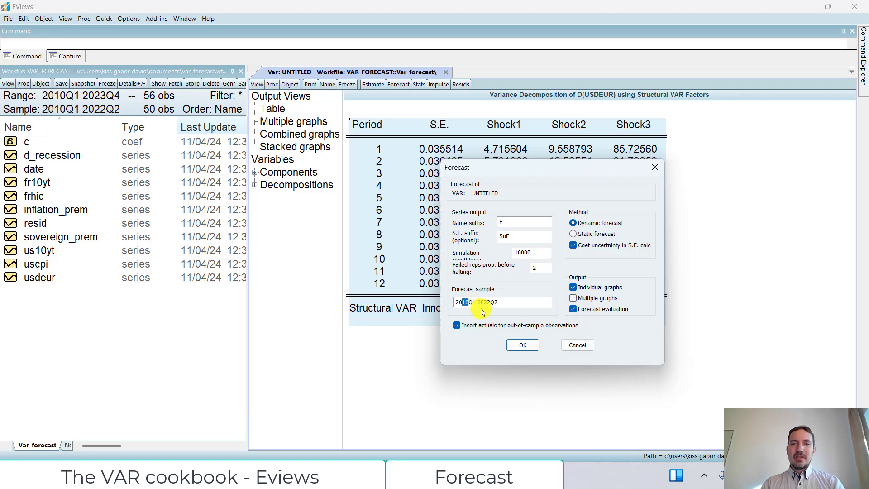
pyautogui.write('22')
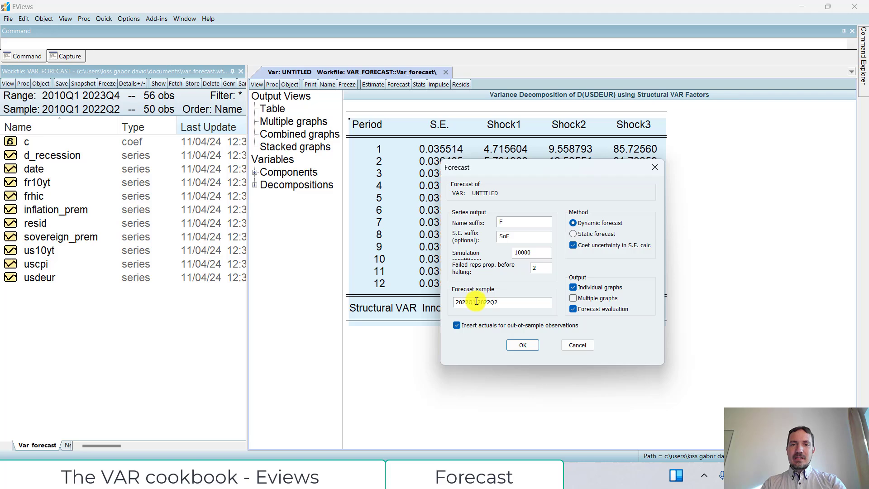
pyautogui.moveTo(474, 301); pyautogui.dragTo(478, 301)
pyautogui.write('3')
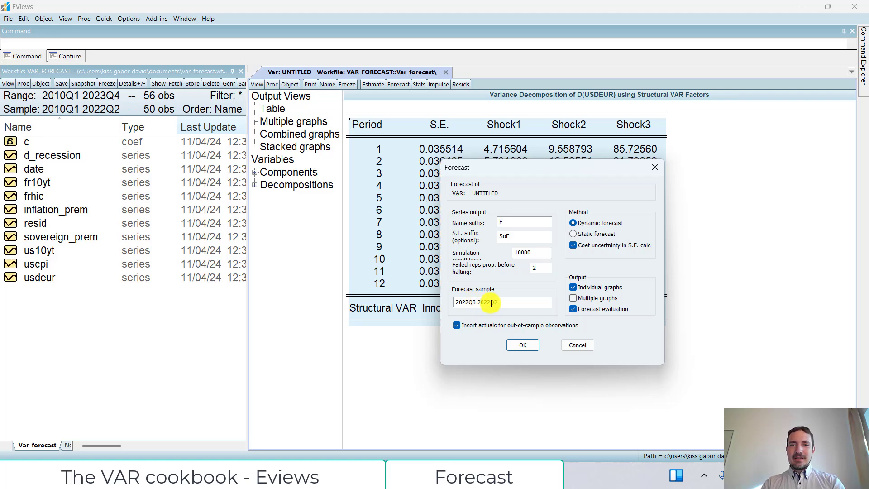
pyautogui.moveTo(478, 302); pyautogui.dragTo(492, 302)
pyautogui.write('2023')
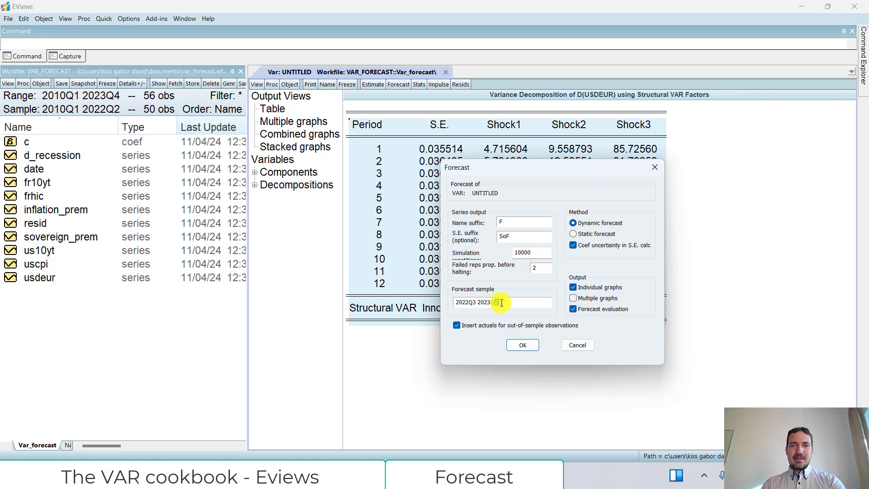
pyautogui.write('Q4')
# Step: Copy the forecast sample, switch to Excel, and enter "Can we use it for forecasting?" in W12 with 2022Q3 2023Q4 in W13
pyautogui.moveTo(508, 300); pyautogui.dragTo(436, 301)
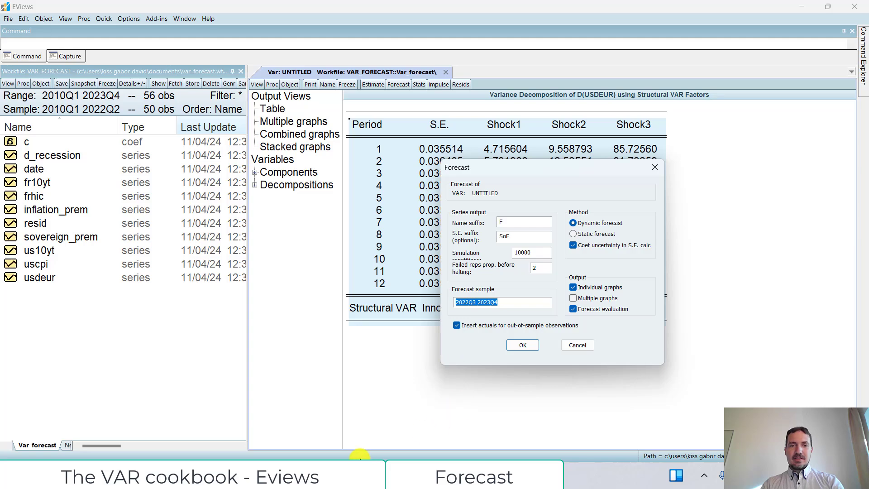
pyautogui.click(360, 474)
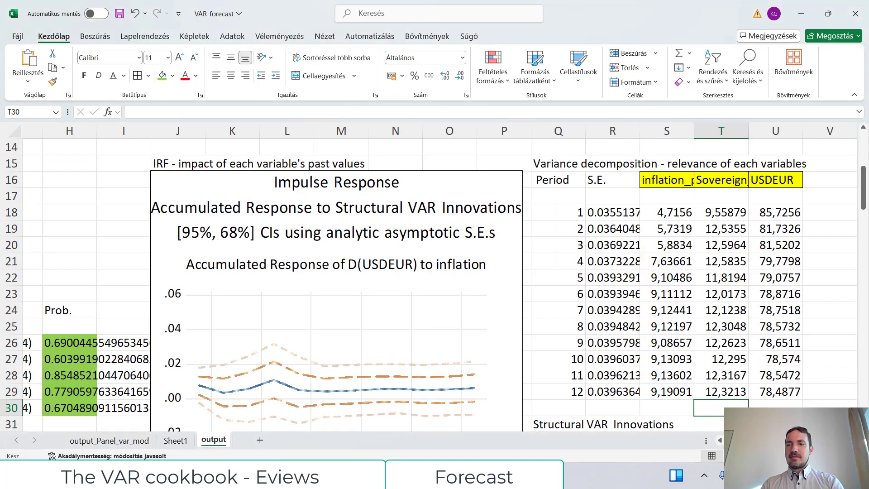
pyautogui.hscroll(7, 741, 336)
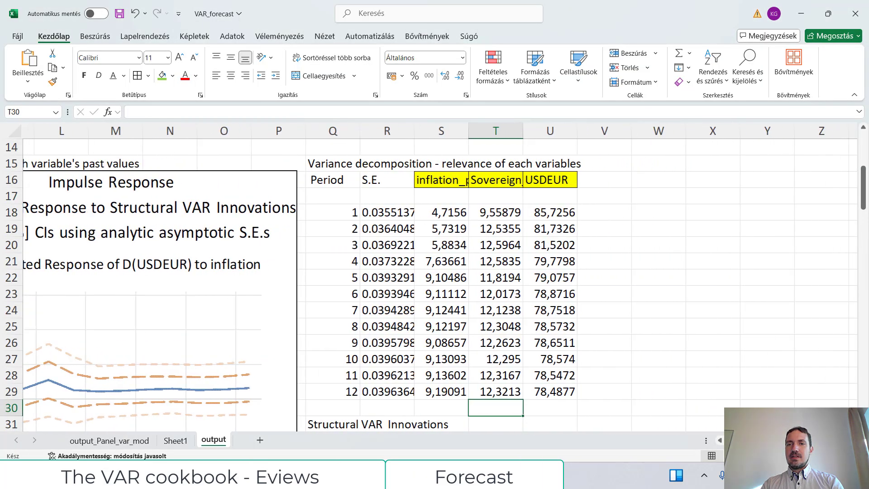
pyautogui.scroll(4, 740, 336)
pyautogui.scroll(-1, 741, 337)
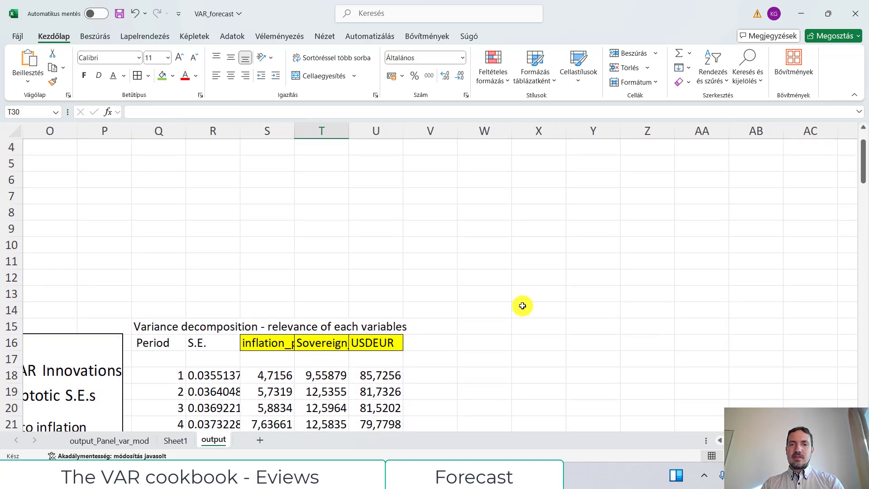
pyautogui.click(475, 277)
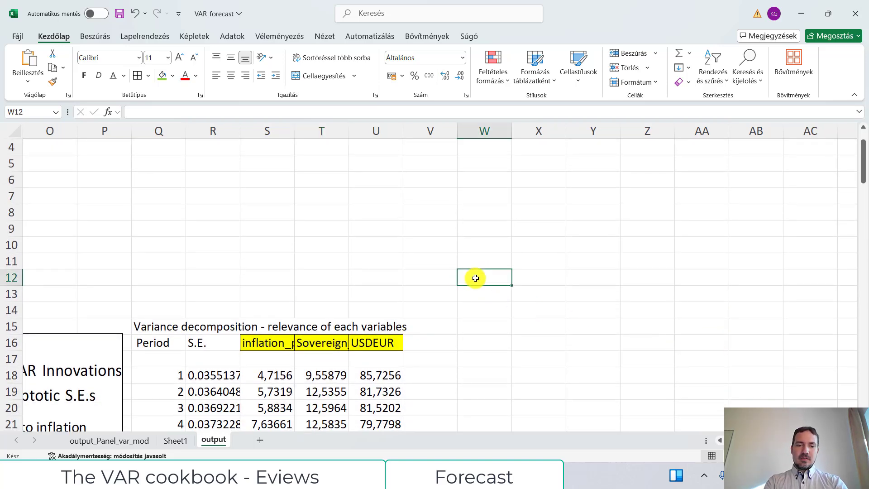
pyautogui.write('Can we ')
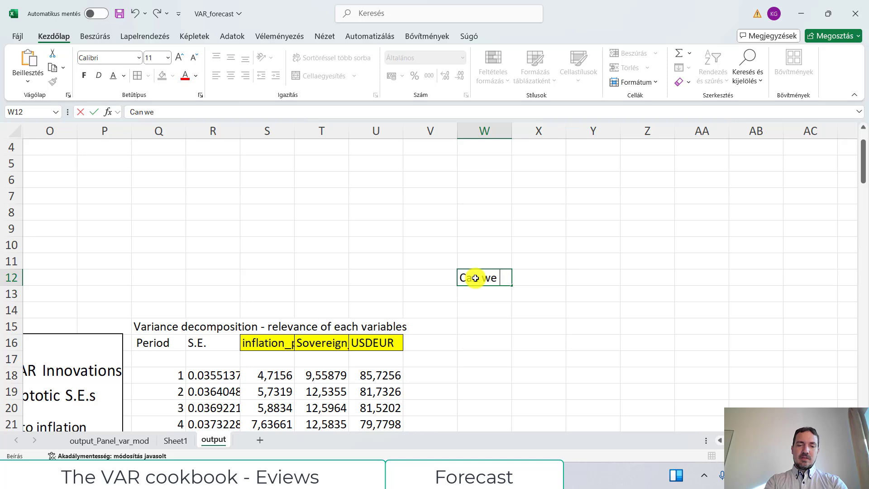
pyautogui.write('use it for forecasting?')
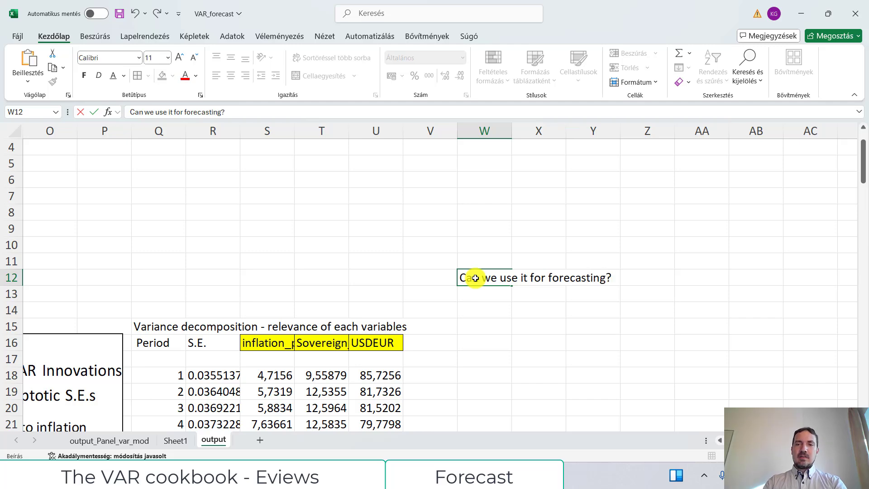
pyautogui.click(481, 293)
pyautogui.write('2022Q3 2023Q4')
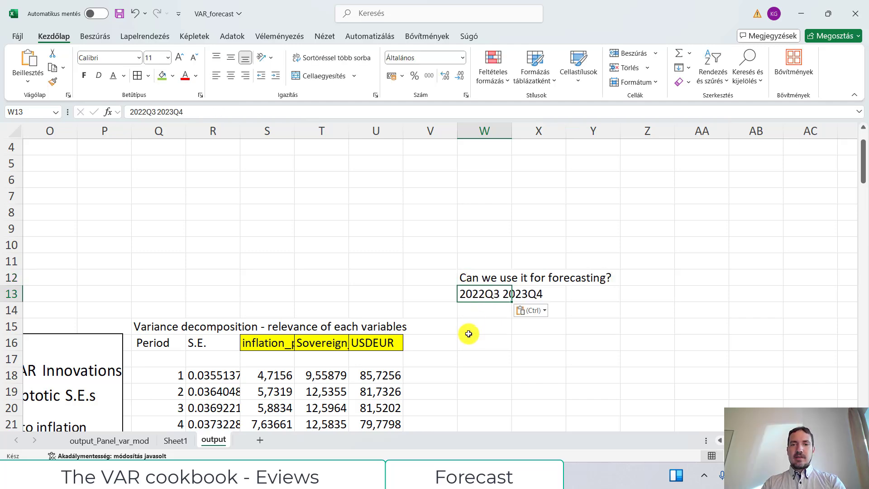
# Step: Switch back to EViews and run the VAR forecast with the configured settings
pyautogui.hotkey('alt', 'Tab')
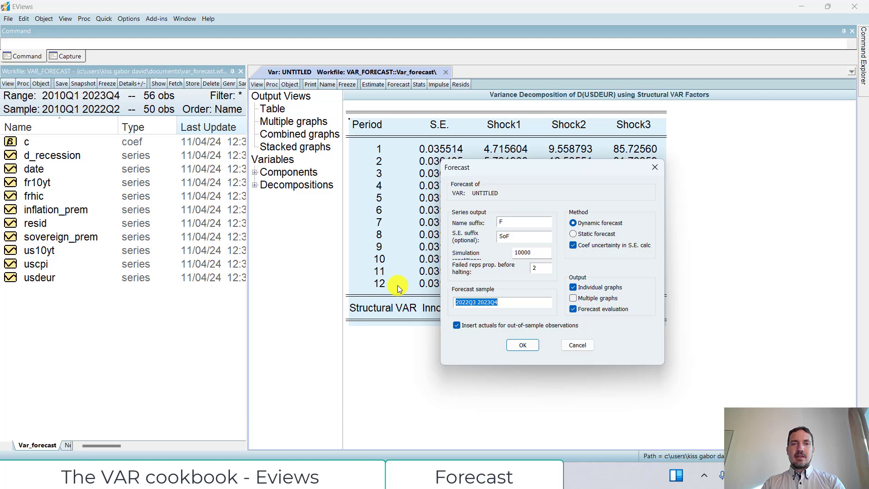
pyautogui.click(531, 345)
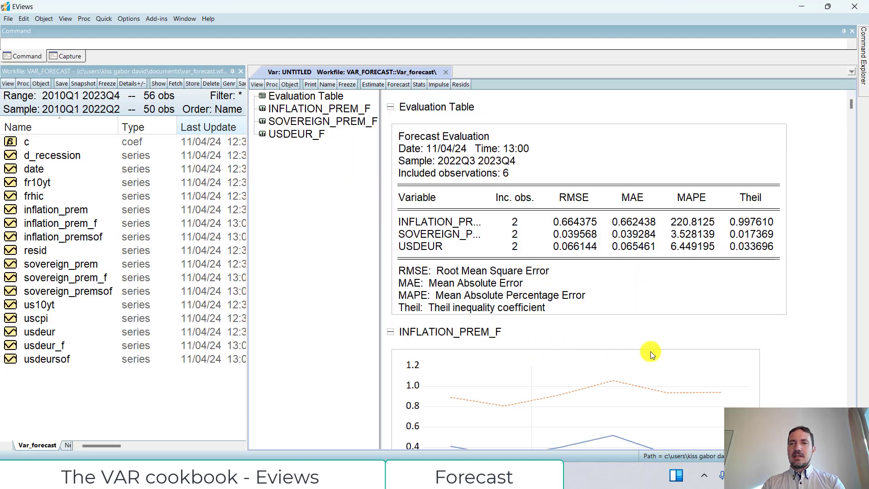
pyautogui.scroll(-2, 735, 360)
pyautogui.scroll(2, 739, 358)
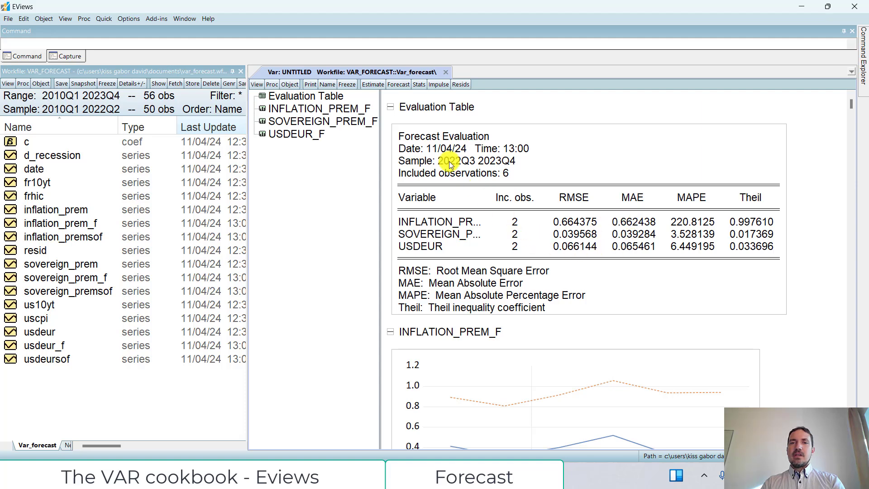
# Step: Copy the whole Forecast Evaluation table from EViews and paste it into the Excel output sheet at W15
pyautogui.click(398, 137)
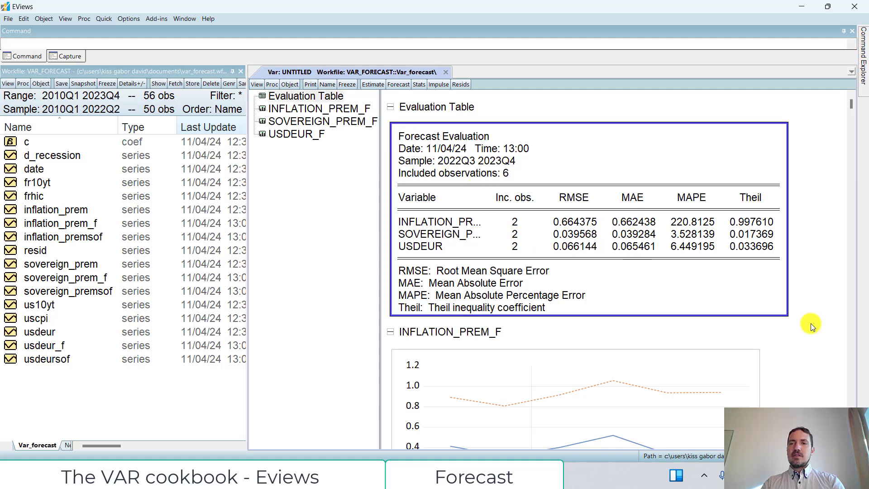
pyautogui.doubleClick(405, 137)
pyautogui.moveTo(292, 122); pyautogui.dragTo(634, 291)
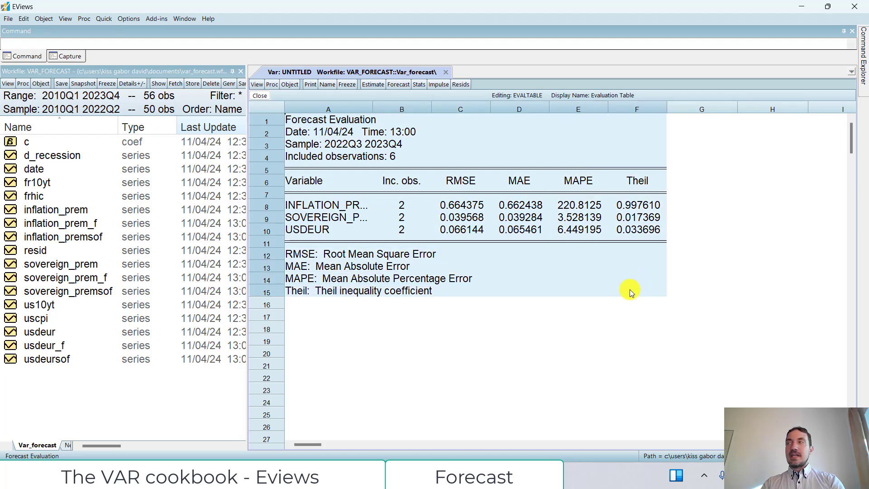
pyautogui.hotkey('alt', 'Tab')
pyautogui.click(497, 329)
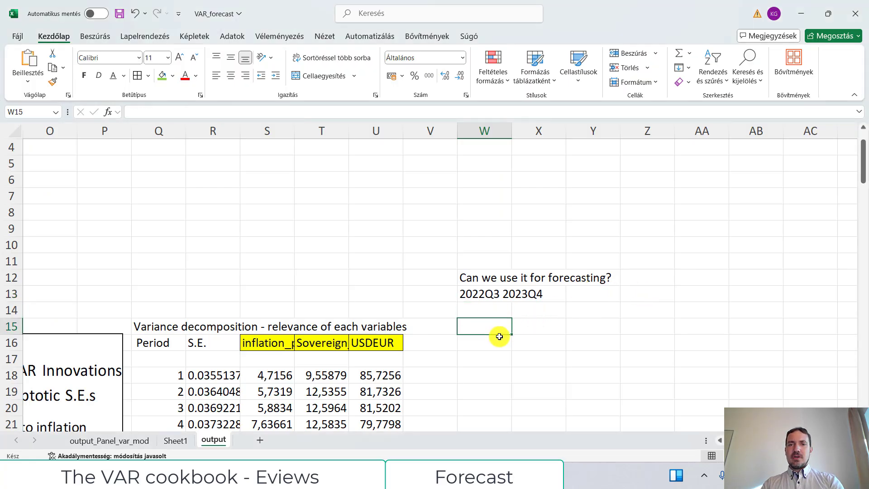
pyautogui.hotkey('ctrl', 'v')
# Step: Replace the decimal points with commas in the RMSE, MAE, MAPE and Theil values in Y22:AB24, and show them with four decimals
pyautogui.scroll(-7, 555, 332)
pyautogui.scroll(2, 569, 330)
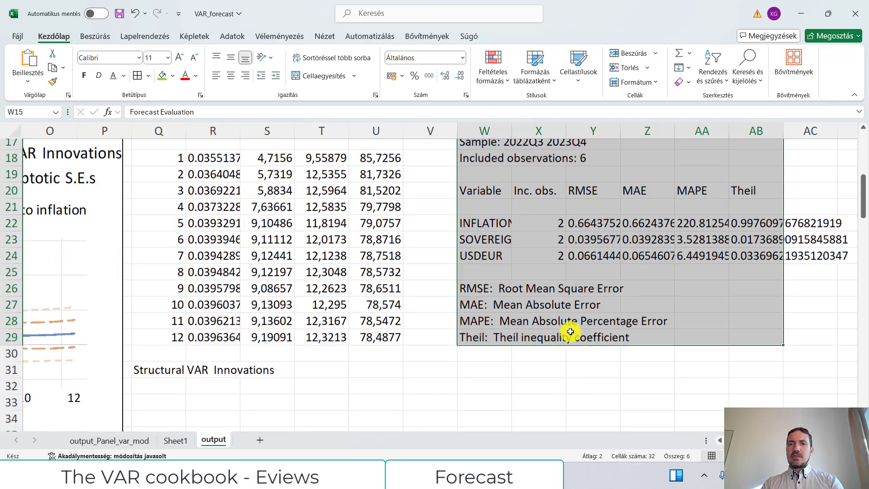
pyautogui.moveTo(594, 228); pyautogui.dragTo(772, 194)
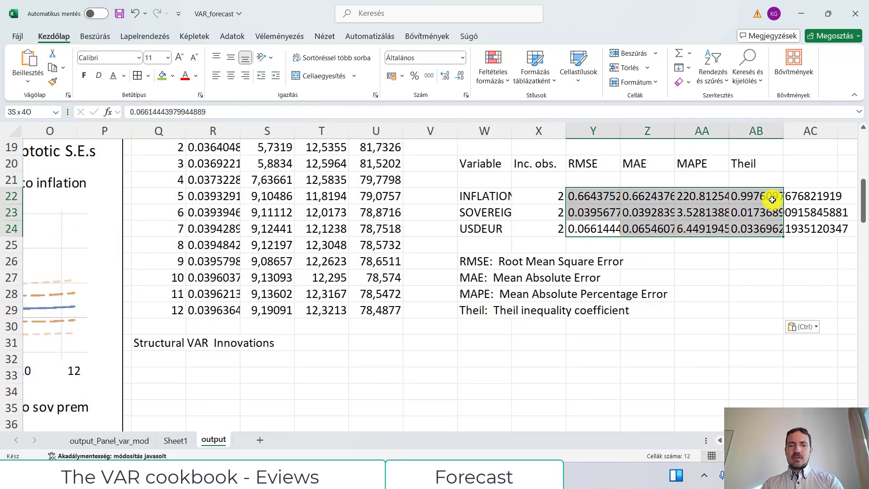
pyautogui.hotkey('ctrl', 'f')
pyautogui.click(340, 232)
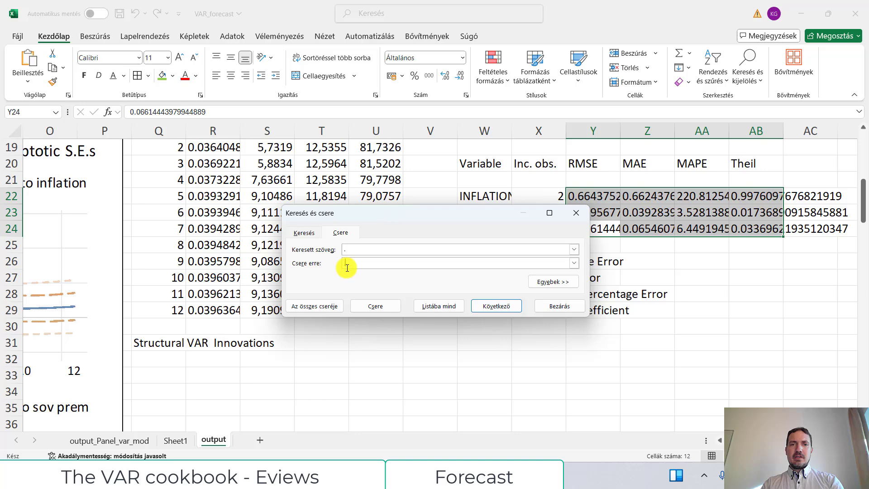
pyautogui.click(327, 306)
pyautogui.click(452, 268)
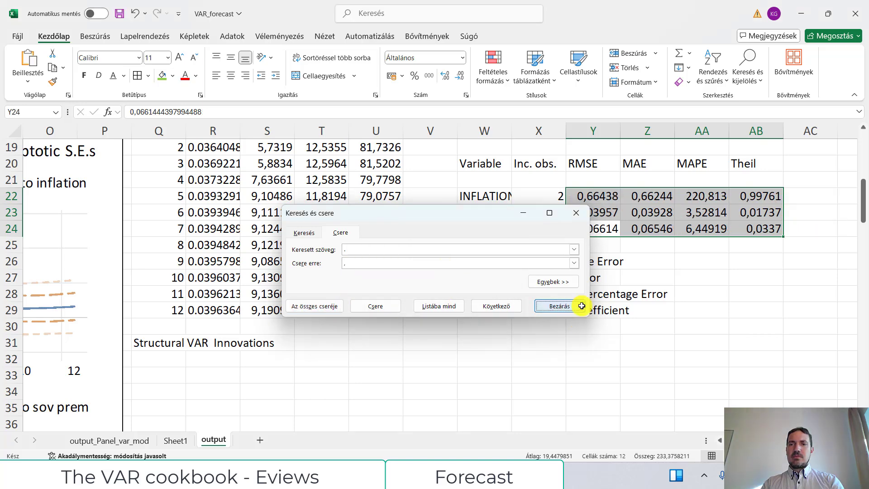
pyautogui.click(576, 306)
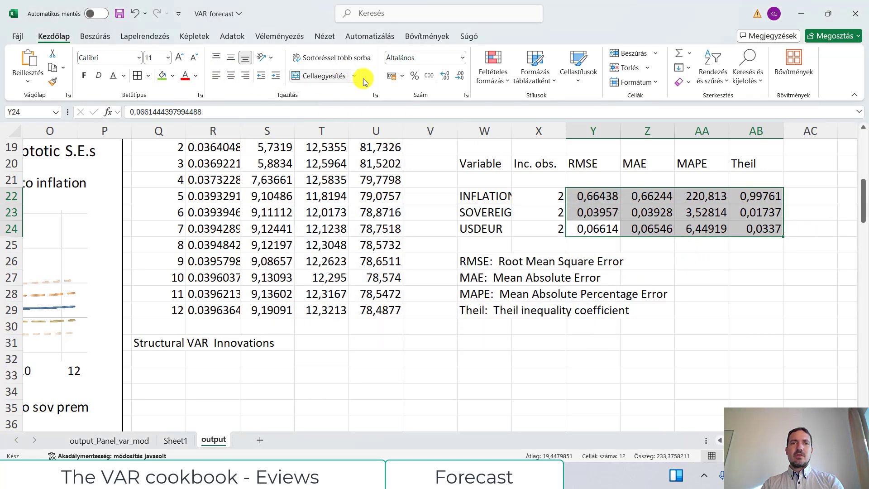
pyautogui.click(458, 77)
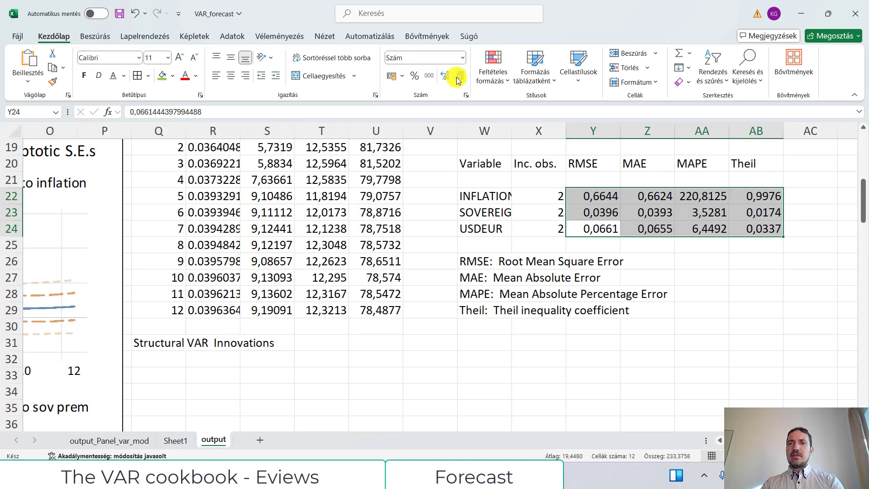
pyautogui.click(668, 247)
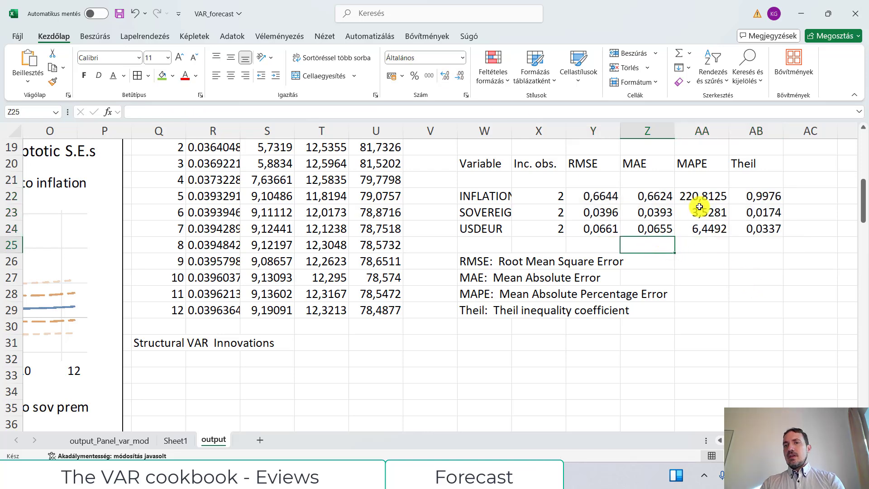
# Step: Merge and centre Z19:AA19 above the MAE and MAPE columns and label it "average"
pyautogui.scroll(2, 670, 217)
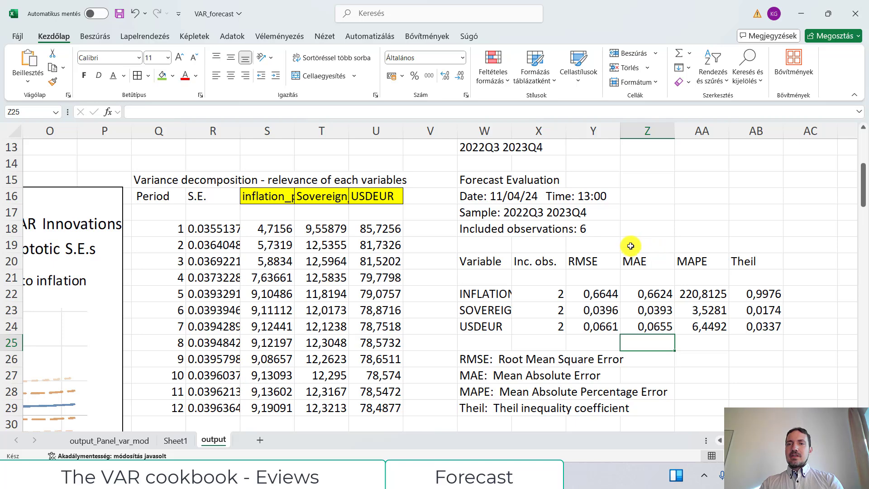
pyautogui.moveTo(631, 245); pyautogui.dragTo(684, 242)
pyautogui.click(316, 76)
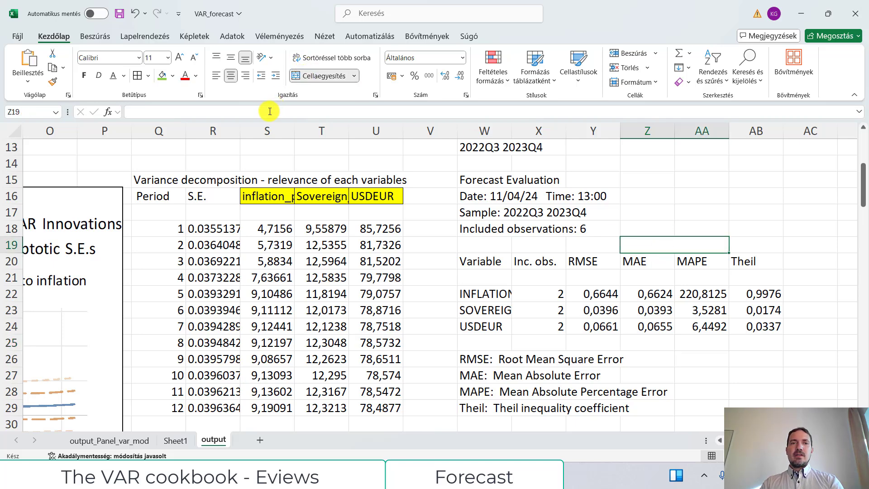
pyautogui.write('avw')
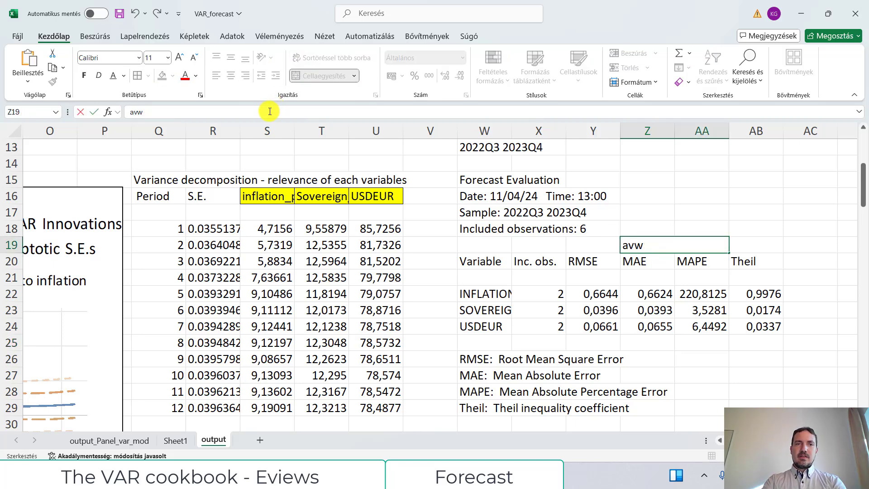
pyautogui.write('er')
pyautogui.press('BackSpace')
pyautogui.press('BackSpace')
pyautogui.press('BackSpace')
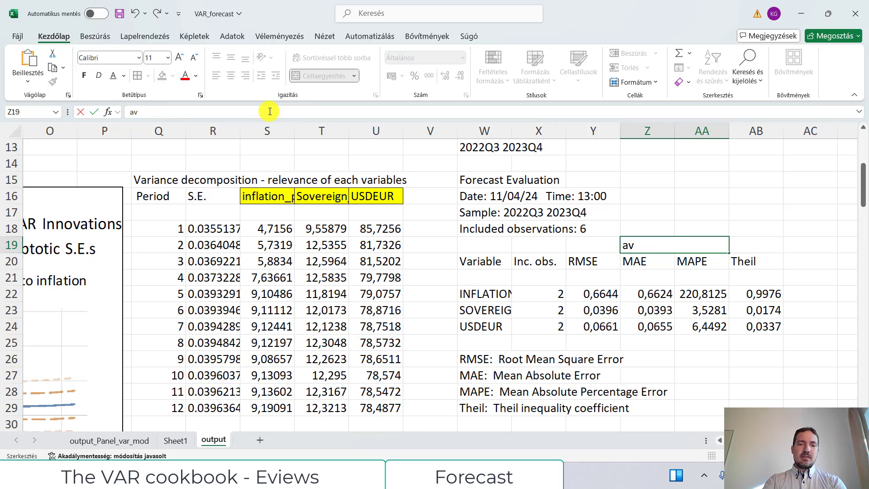
pyautogui.write('erage')
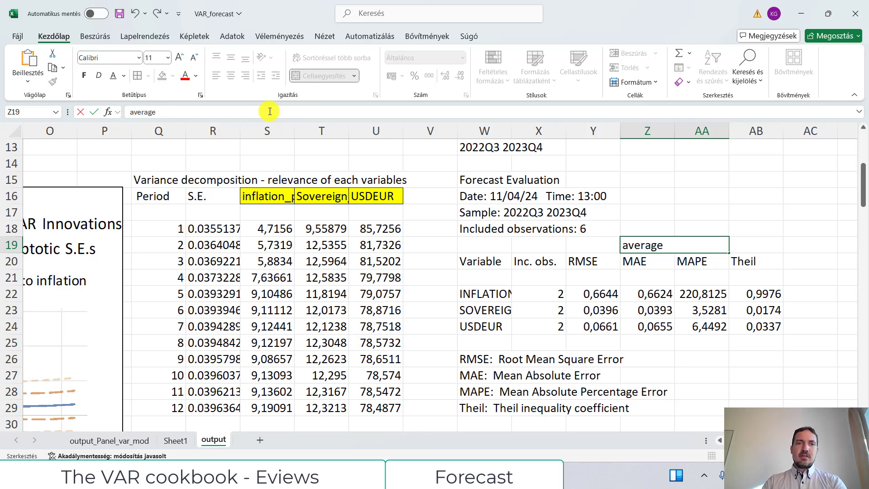
# Step: Enter the label "std" in Y19 above the RMSE column
pyautogui.click(586, 244)
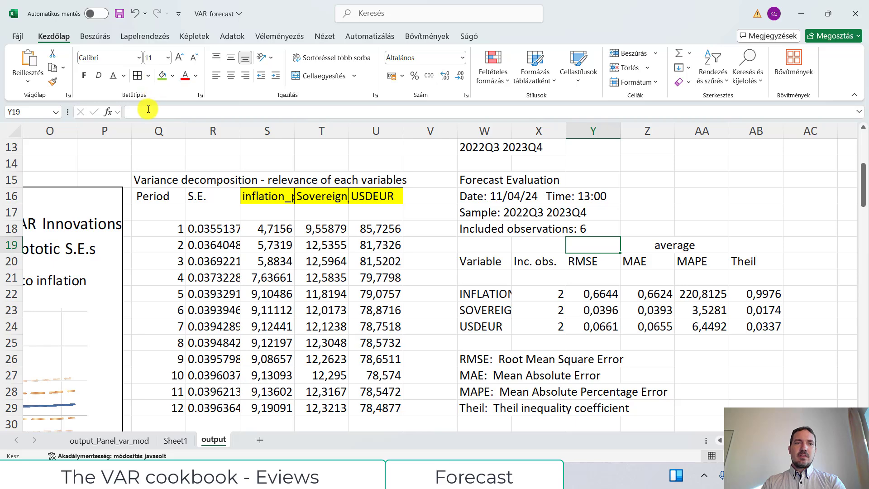
pyautogui.write('std')
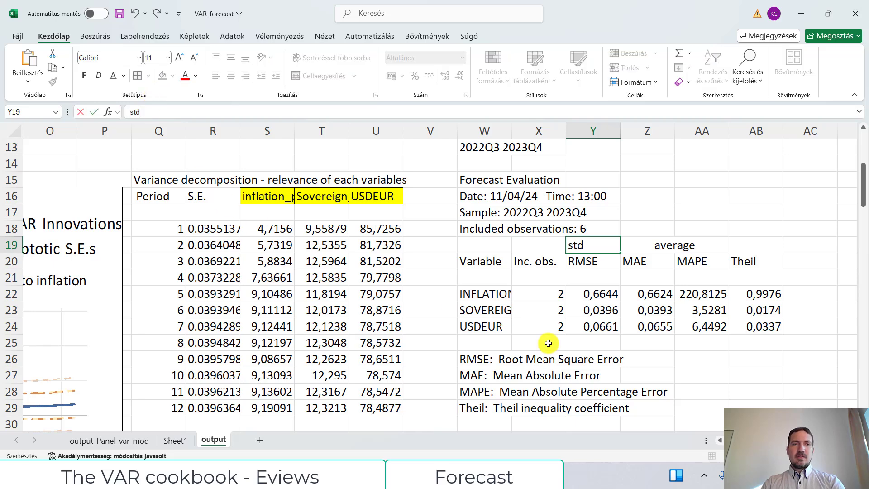
pyautogui.click(659, 327)
pyautogui.click(658, 279)
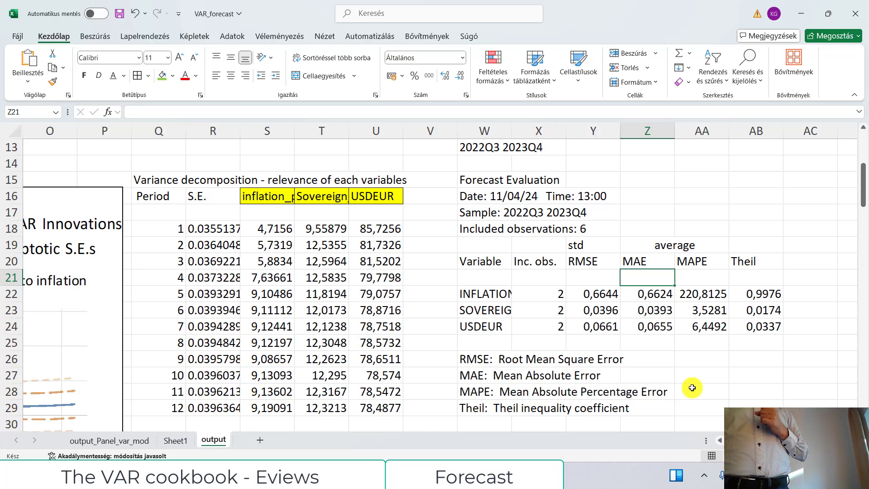
pyautogui.click(660, 327)
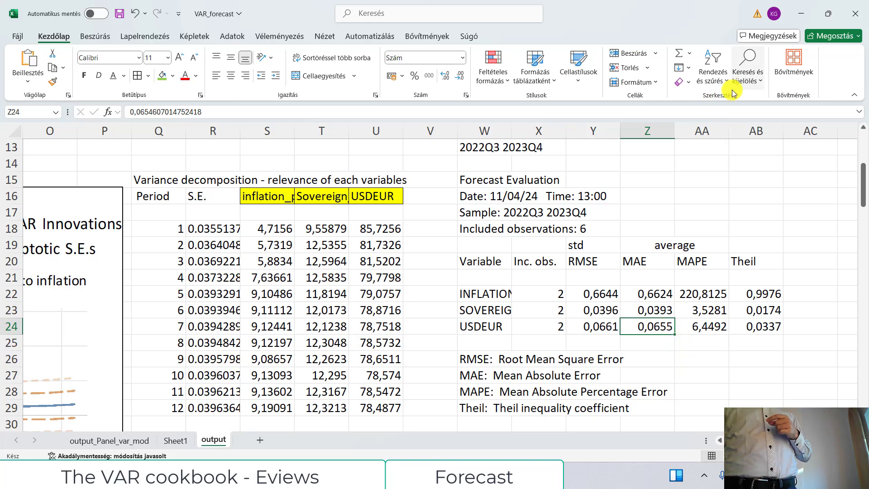
# Step: Enter the note "---> look for the lower!" in AB19 above the Theil column, enclosed in quotation marks so it is accepted as text
pyautogui.click(757, 238)
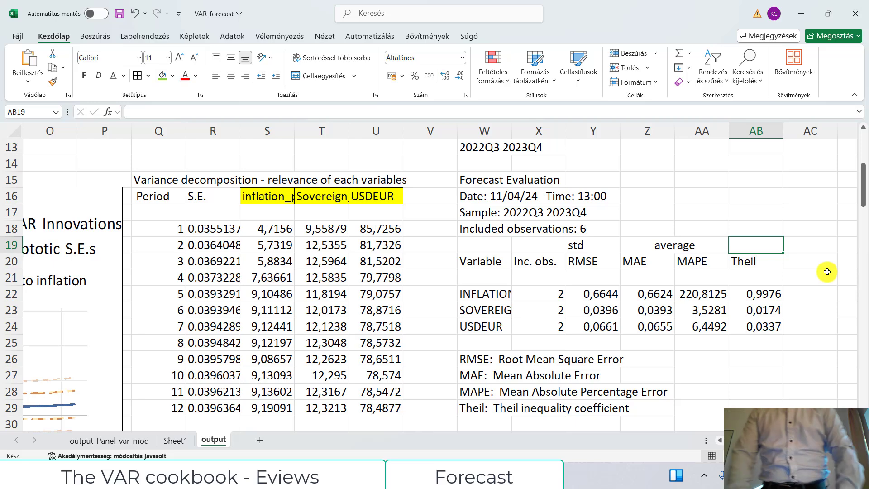
pyautogui.write('---')
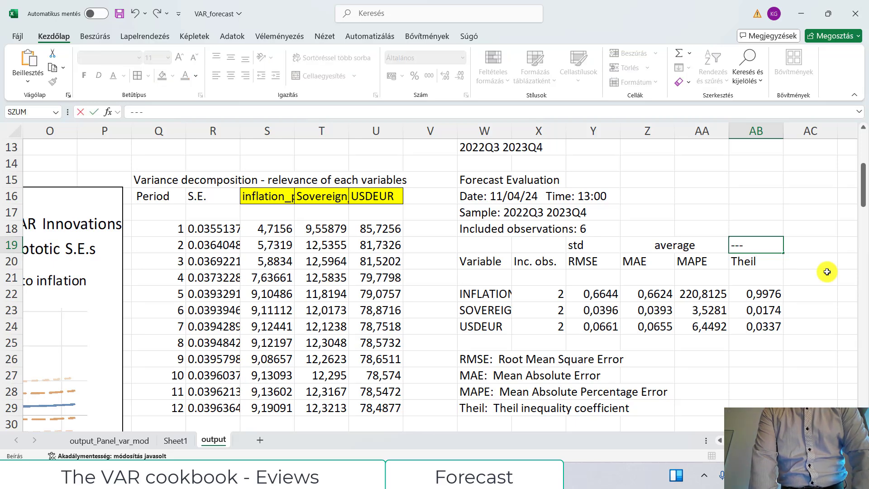
pyautogui.write('> l')
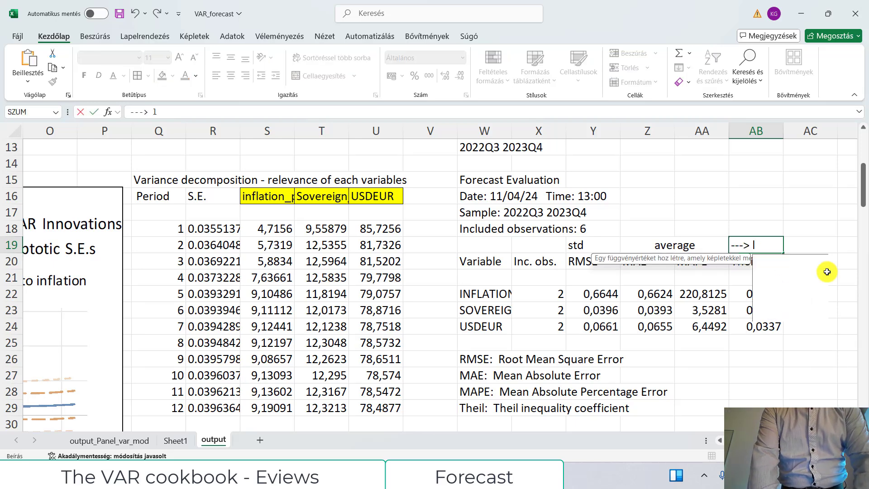
pyautogui.write('ook for the')
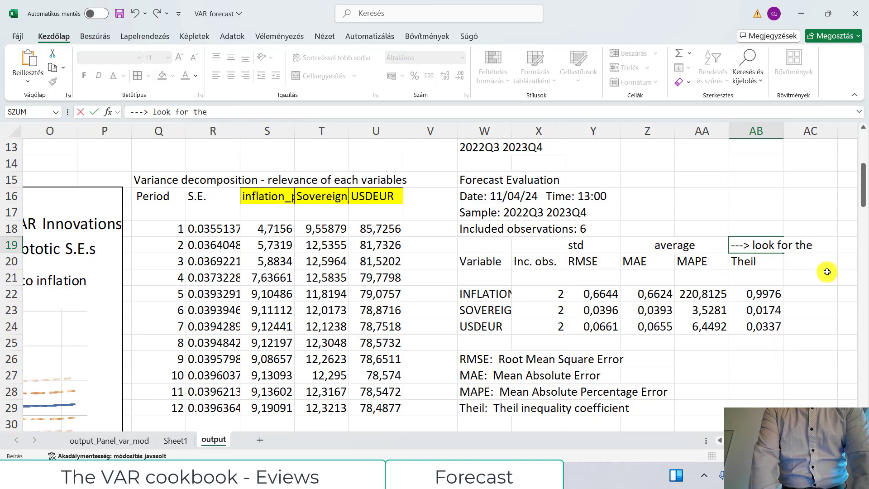
pyautogui.write(' lower')
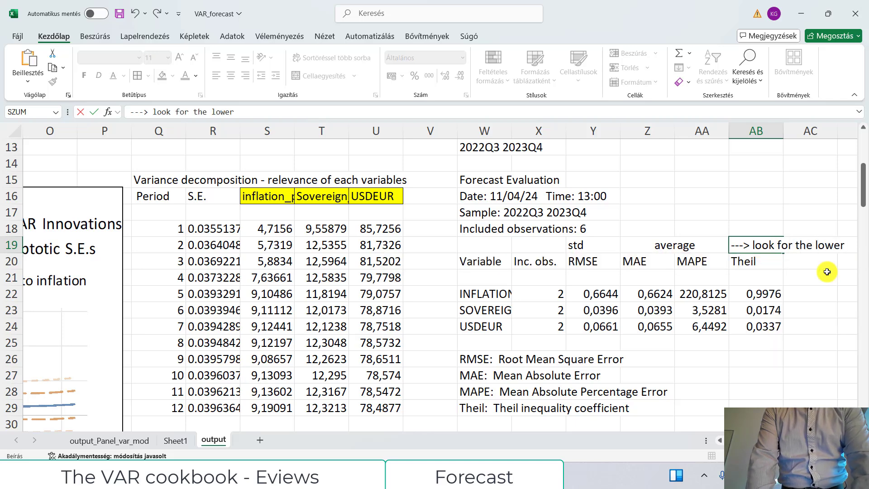
pyautogui.write('!')
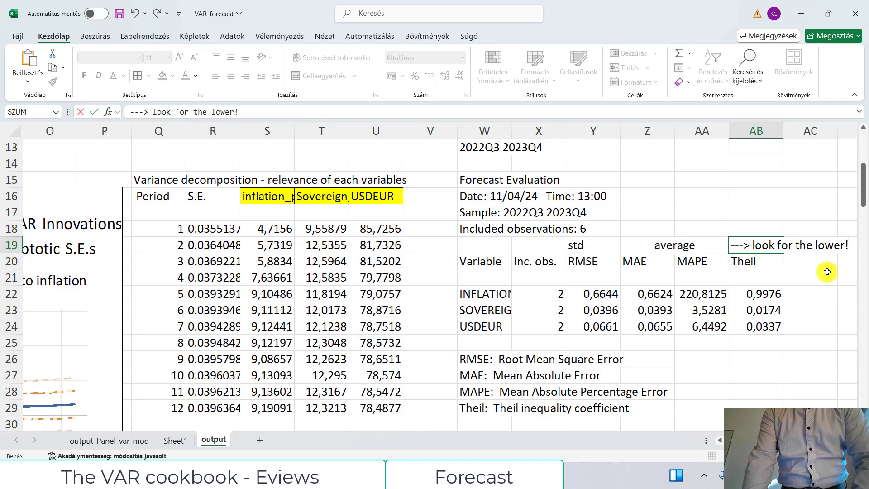
pyautogui.press('Return')
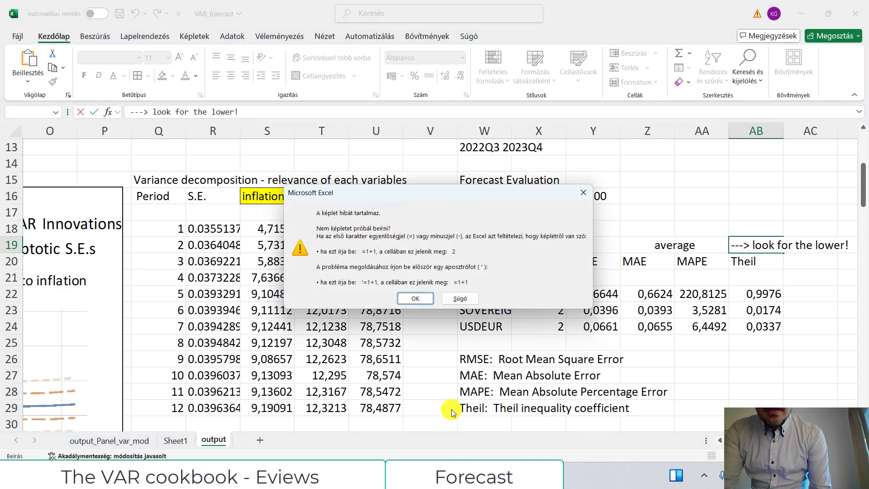
pyautogui.click(414, 298)
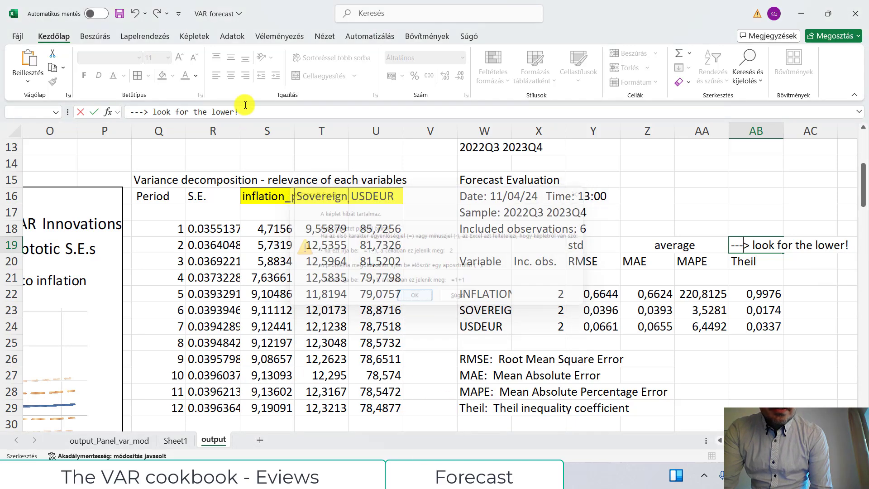
pyautogui.click(132, 113)
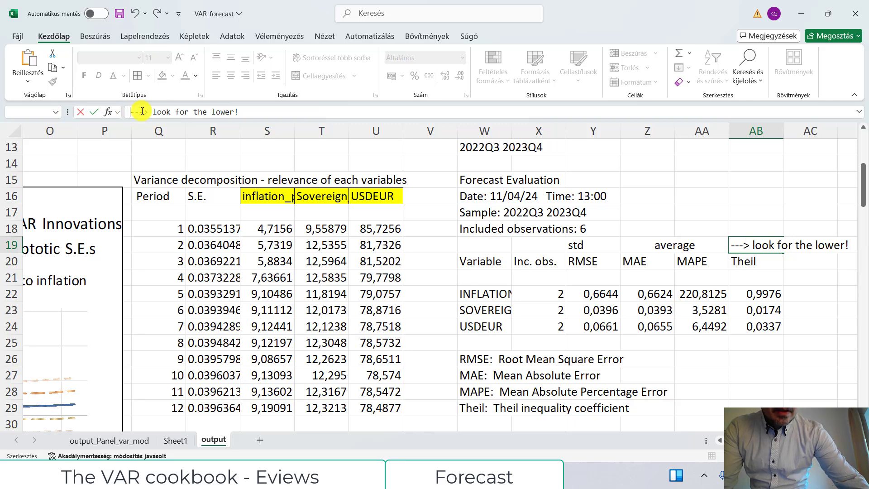
pyautogui.write('"')
pyautogui.write('"')
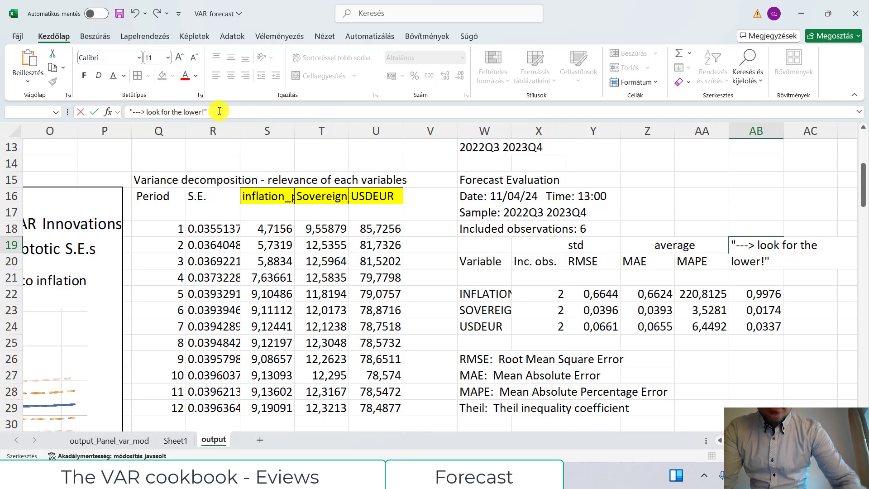
pyautogui.press('Return')
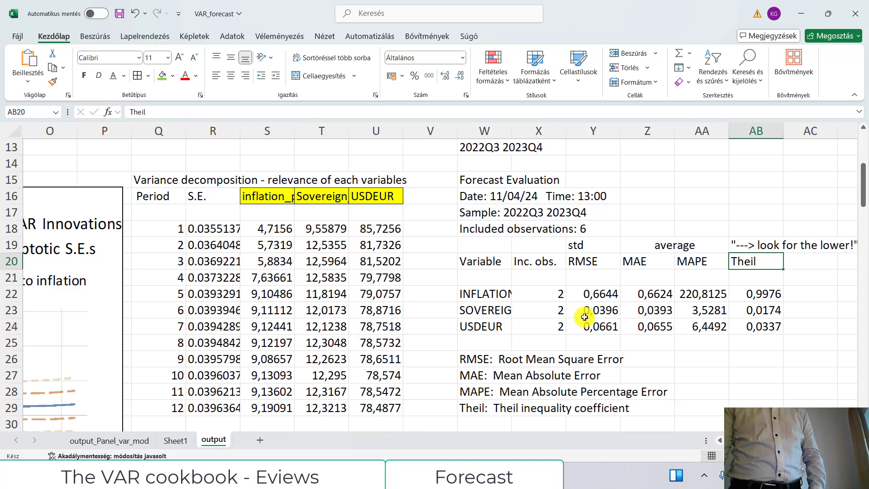
# Step: Select W31 as the destination cell, switch to EViews, close the open evaluation table and bring up the USDEUR_F forecast graph
pyautogui.scroll(-4, 517, 317)
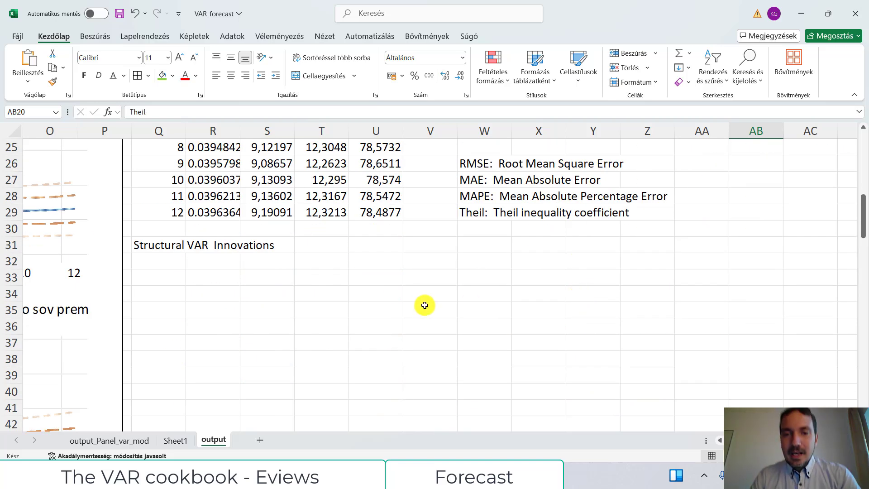
pyautogui.click(479, 240)
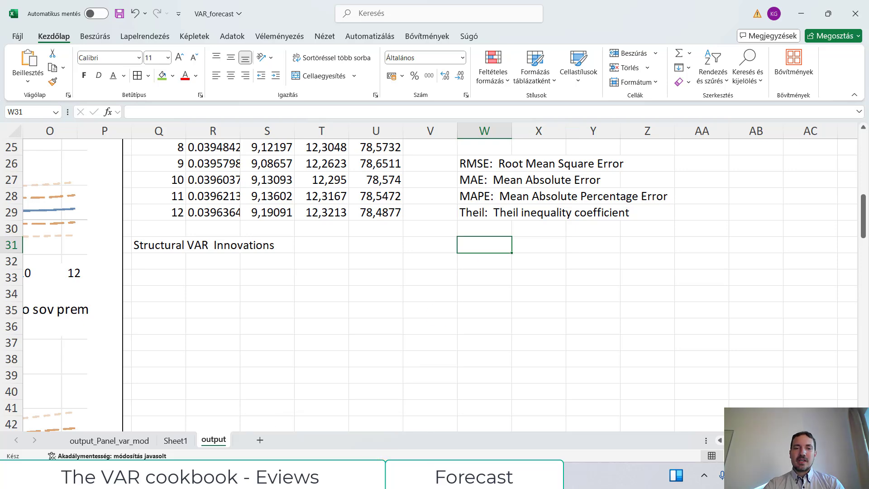
pyautogui.hotkey('alt', 'Tab')
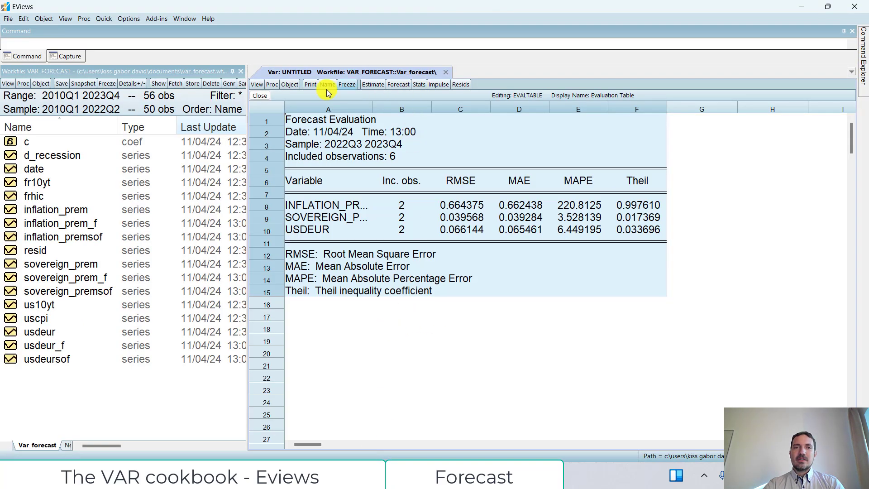
pyautogui.click(260, 96)
pyautogui.scroll(-10, 576, 332)
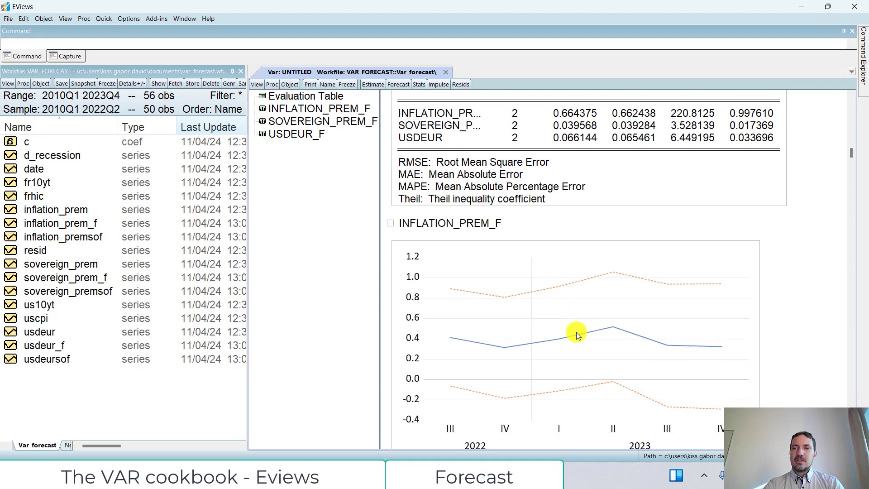
pyautogui.scroll(-10, 636, 322)
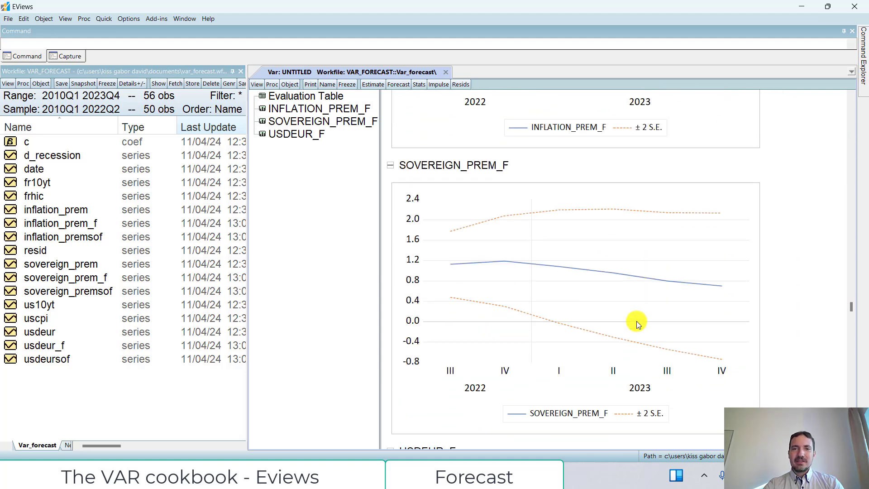
pyautogui.scroll(-2, 635, 324)
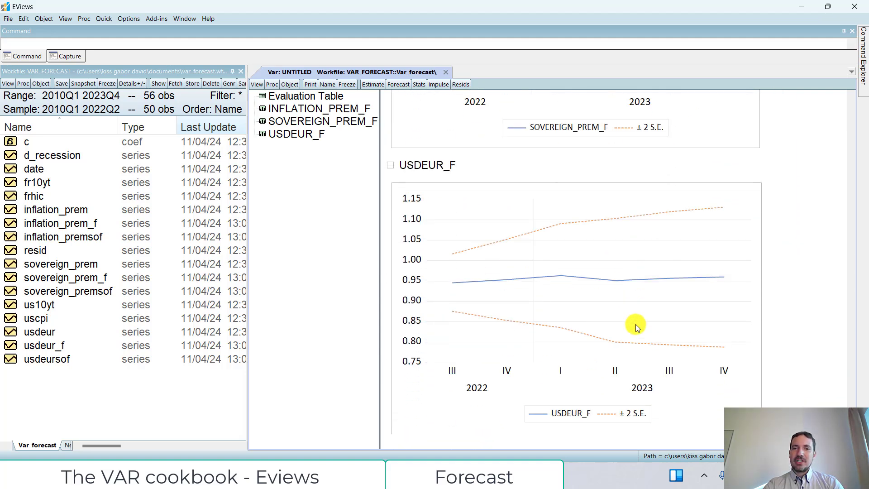
# Step: Copy the USDEUR_F forecast graph to the clipboard and paste it into the Excel output sheet at W31
pyautogui.rightClick(589, 292)
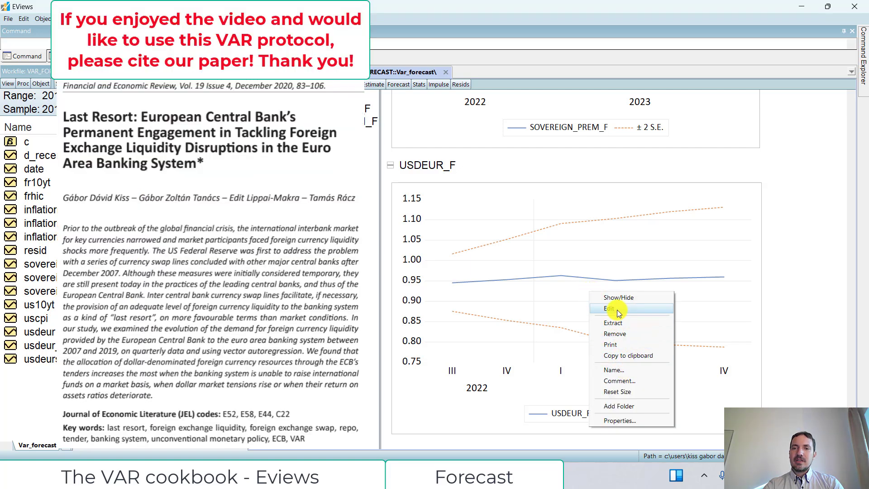
pyautogui.click(512, 244)
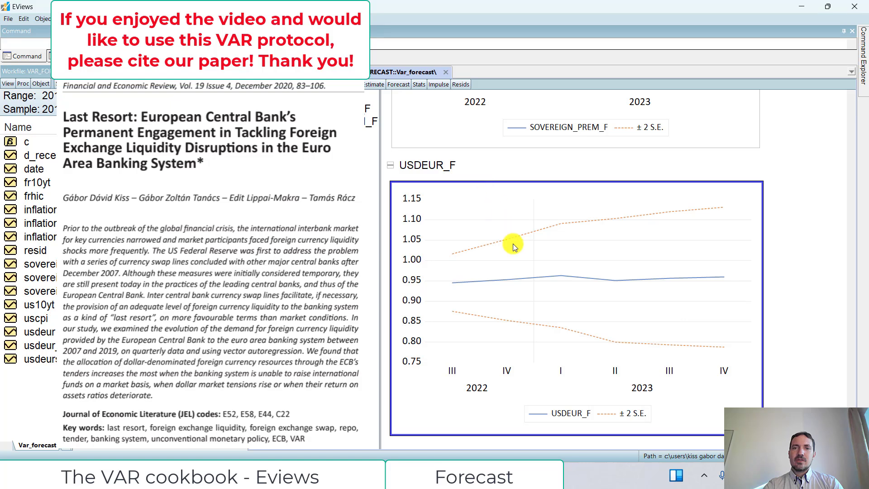
pyautogui.rightClick(497, 205)
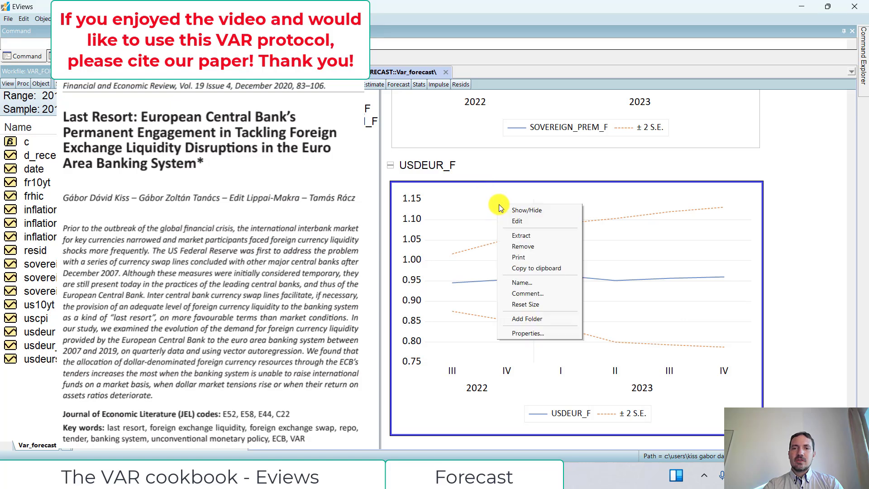
pyautogui.click(535, 270)
pyautogui.hotkey('alt', 'Tab')
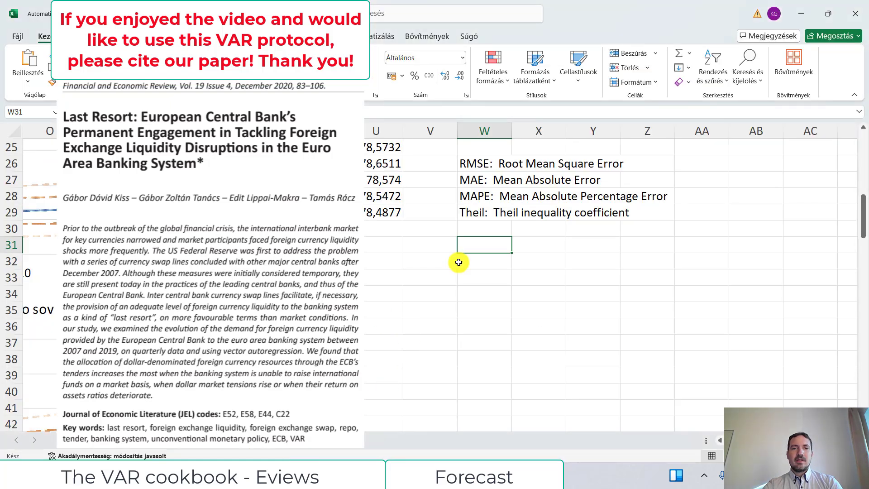
pyautogui.hotkey('ctrl', 'v')
# Step: Examine the pasted USDEUR_F graph over its full extent, and review the output sheet back to the identification matrix in its first rows
pyautogui.scroll(-3, 659, 365)
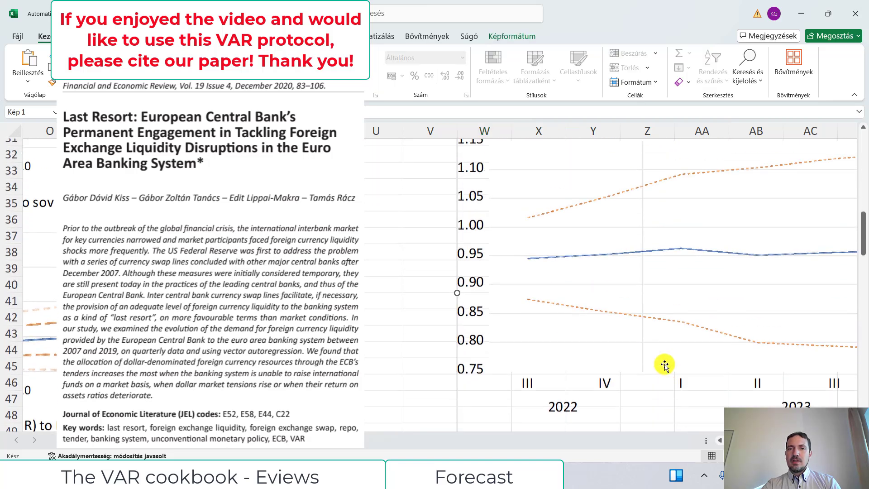
pyautogui.scroll(2, 659, 365)
pyautogui.hscroll(5, 611, 271)
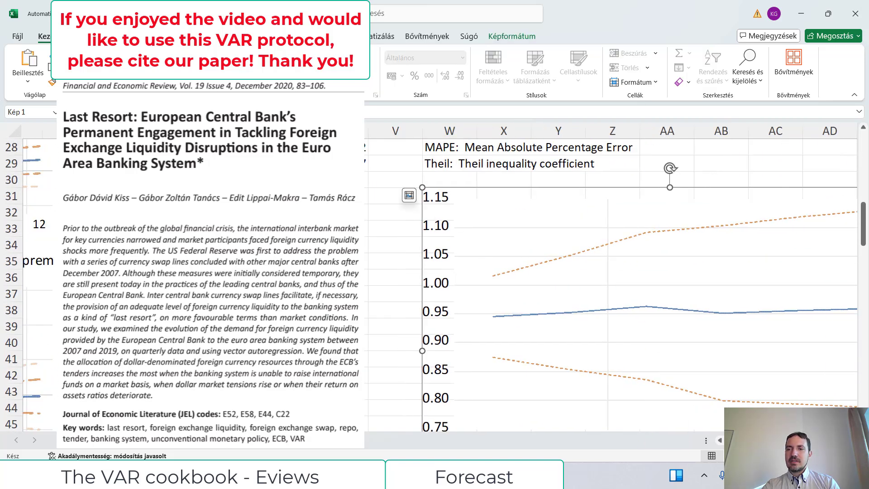
pyautogui.scroll(-1, 795, 371)
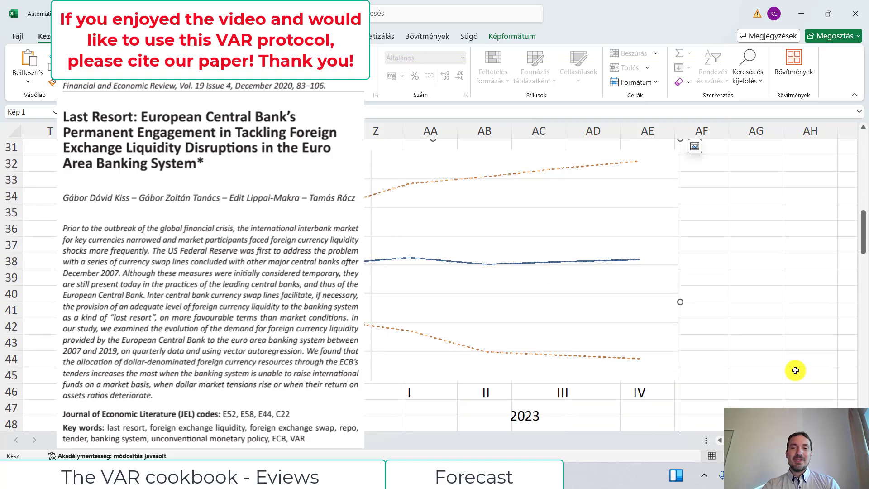
pyautogui.scroll(-2, 795, 371)
pyautogui.scroll(3, 795, 371)
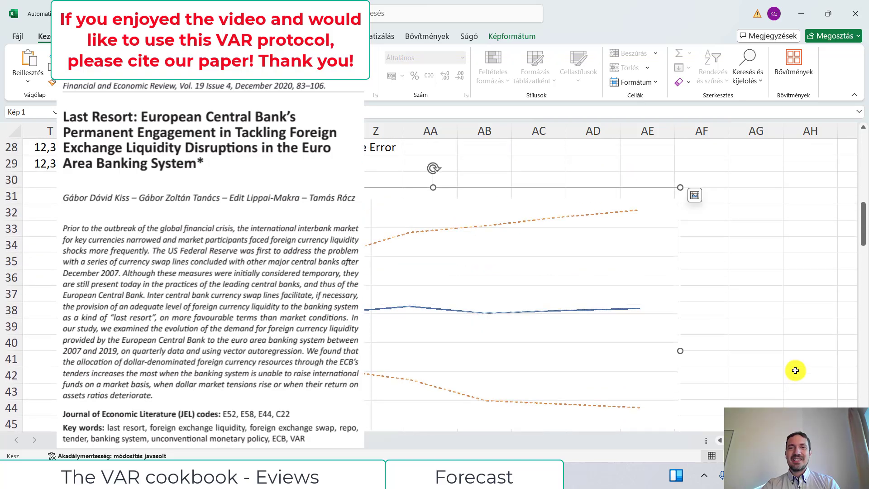
pyautogui.scroll(-1, 795, 371)
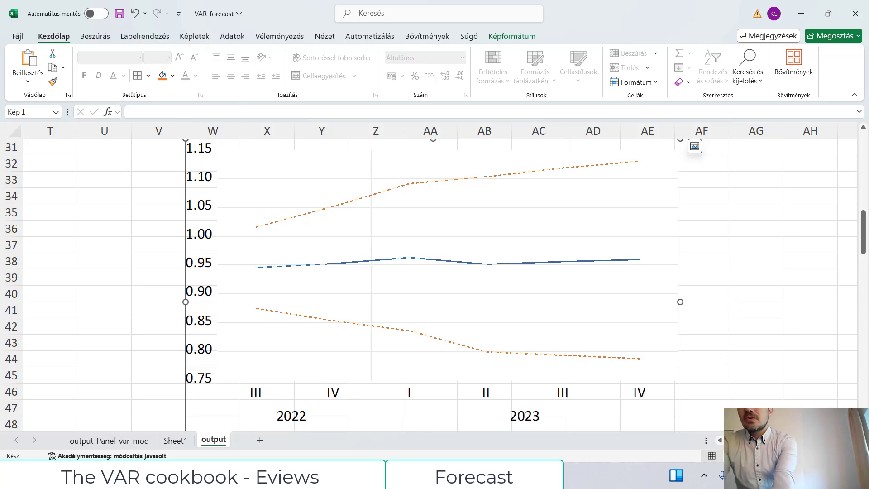
pyautogui.moveTo(863, 229); pyautogui.dragTo(865, 128)
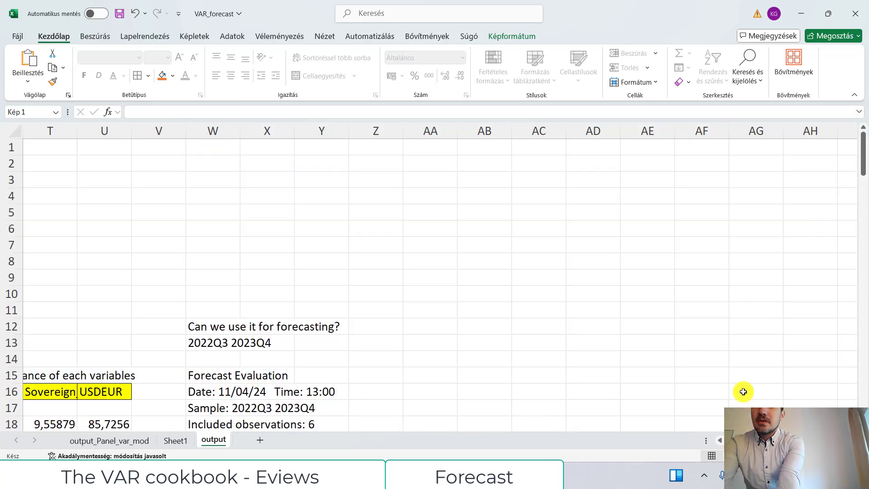
pyautogui.hscroll(-10, 627, 419)
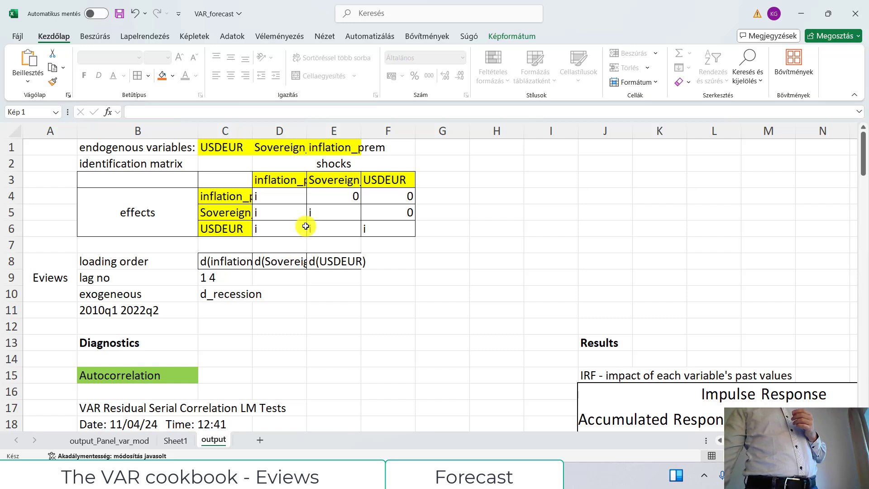
# Step: Deselect the pasted graph and save the VAR_forecast workbook
pyautogui.click(444, 252)
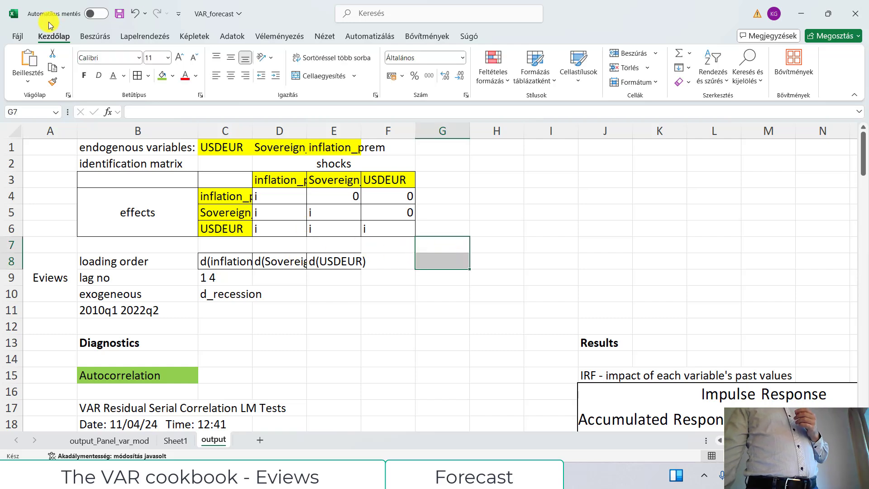
pyautogui.click(120, 13)
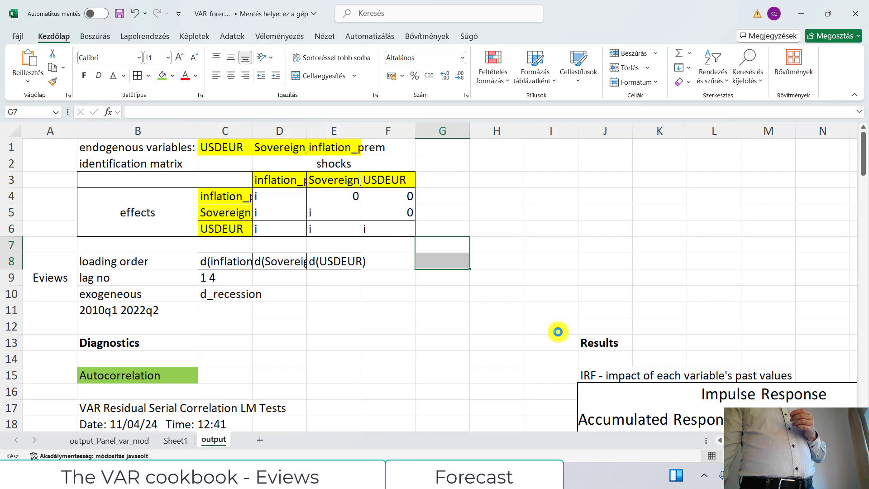
pyautogui.click(557, 330)
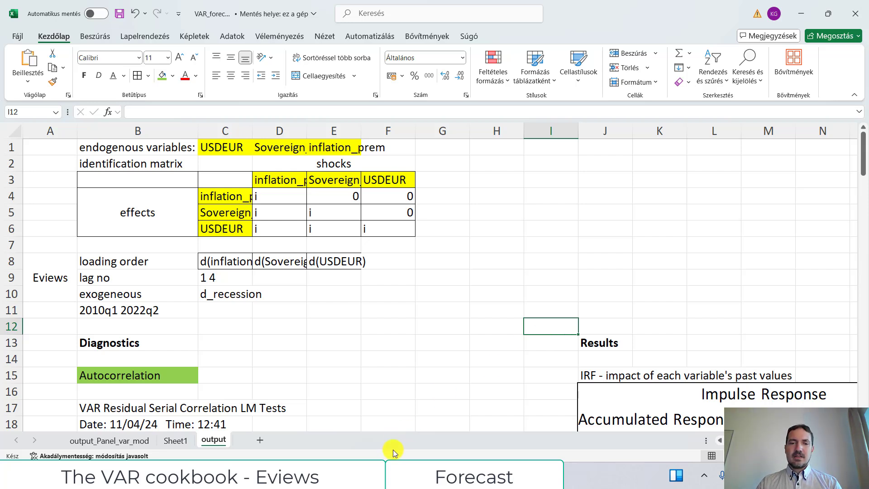
# Step: Switch to the Word document Econometrics for PhD 1.2 and go to the heading "3. Long-run and short-run developments: VECM and ARDL"
pyautogui.moveTo(369, 477)
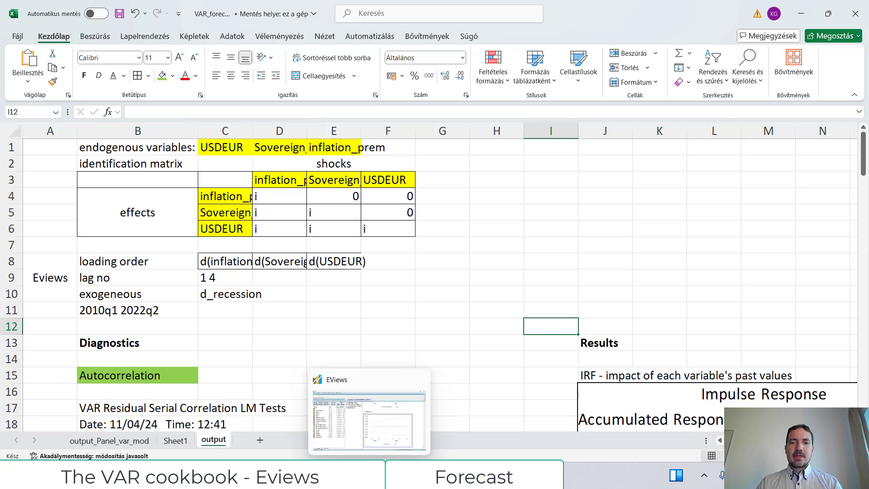
pyautogui.click(427, 392)
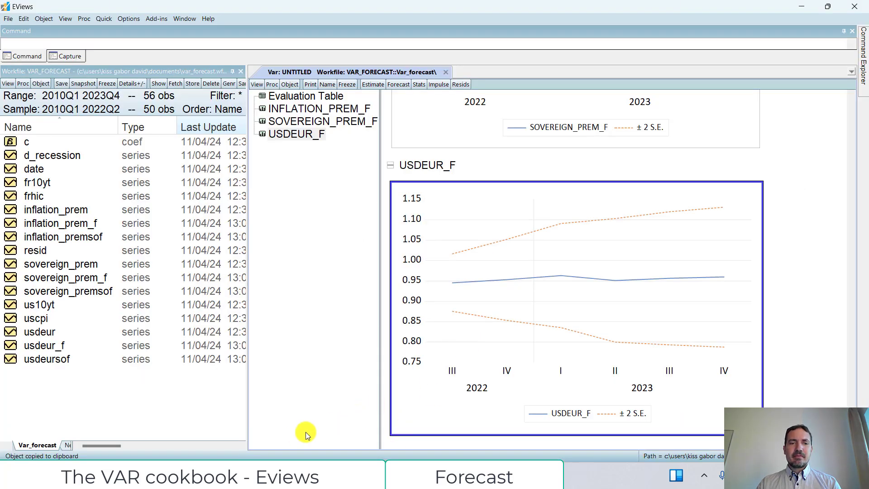
pyautogui.click(279, 478)
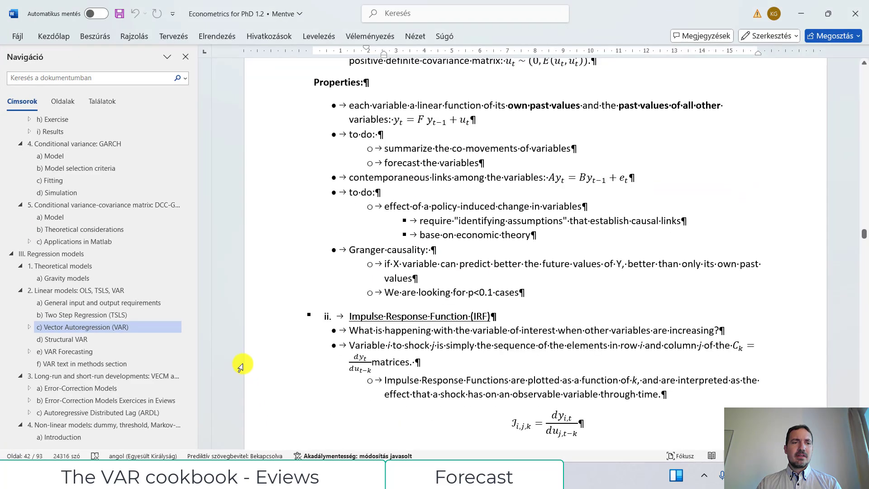
pyautogui.click(94, 380)
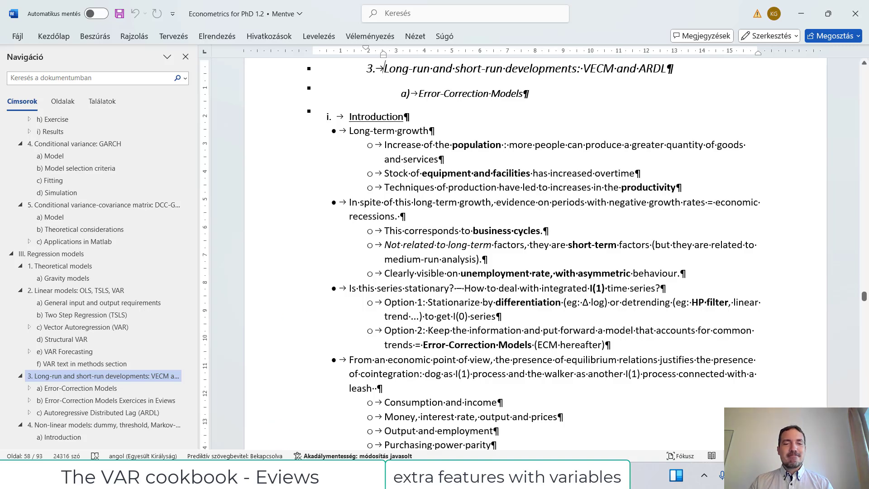
# Step: Switch to the Excel workbook VAR_forecast and inspect the inflation_prem series on Sheet1
pyautogui.click(262, 478)
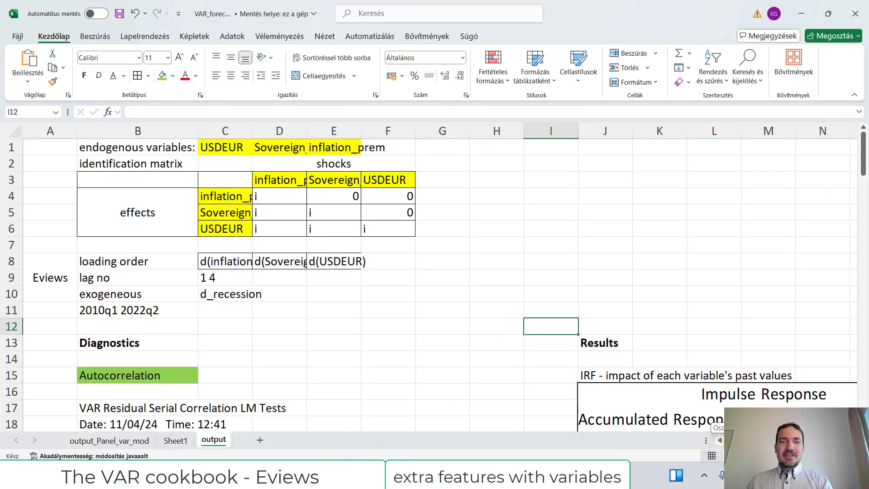
pyautogui.click(272, 180)
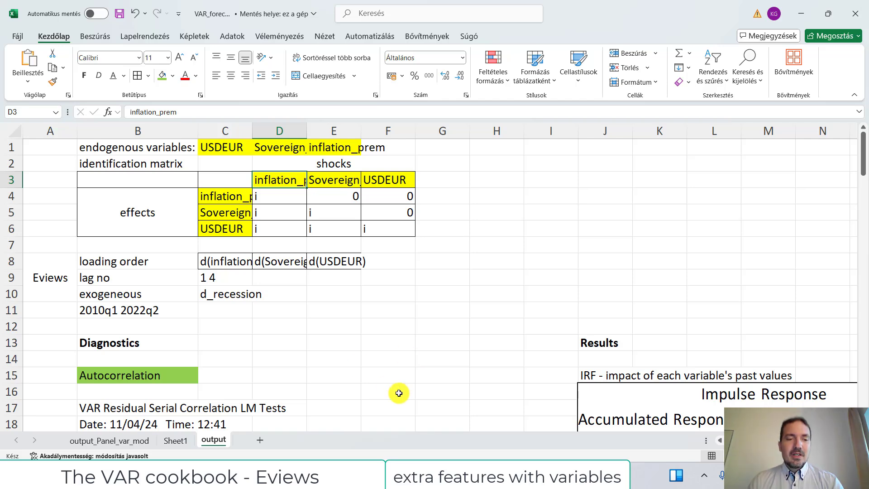
pyautogui.click(174, 440)
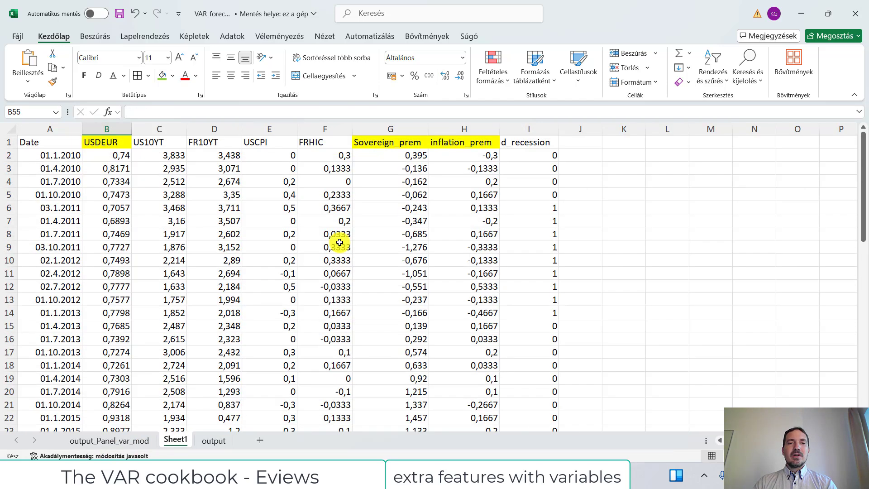
pyautogui.click(467, 169)
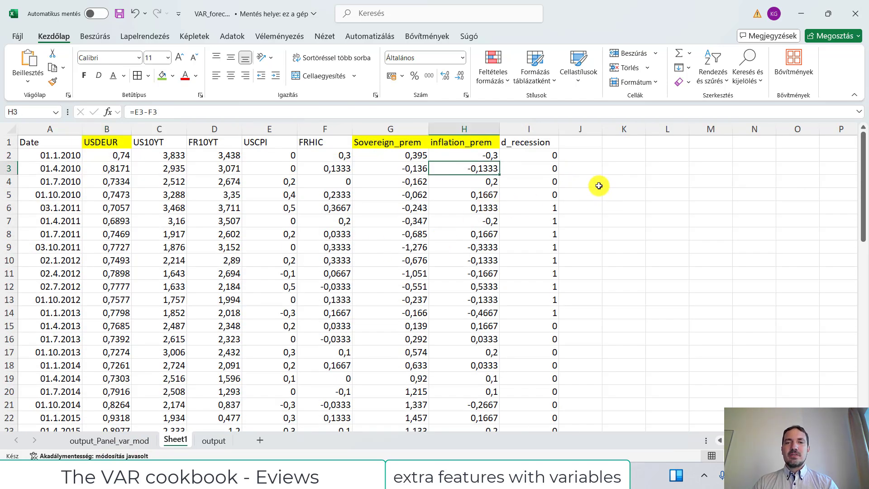
# Step: Enter the column heading inf_prem_pos in cell J1 of Sheet1
pyautogui.click(578, 142)
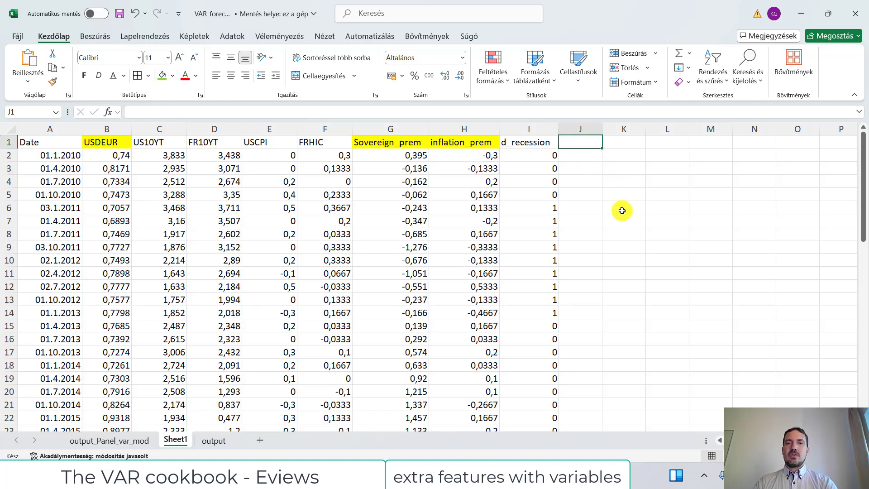
pyautogui.write('inf')
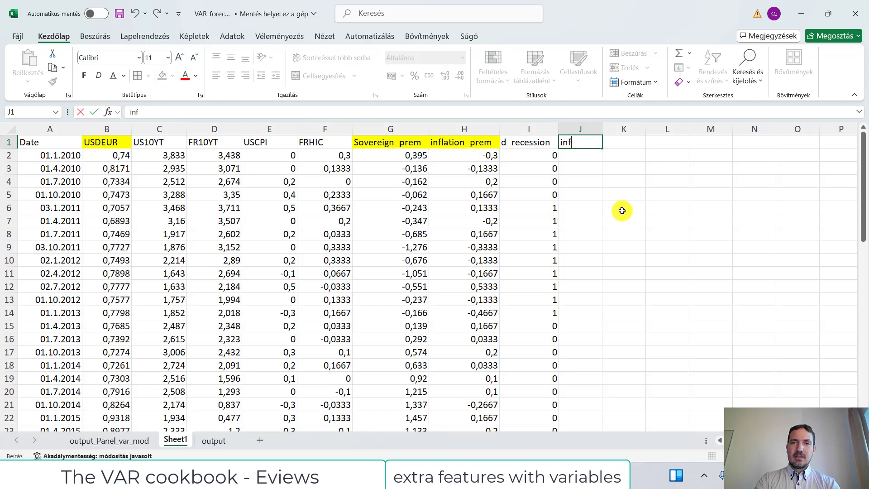
pyautogui.write('_pr')
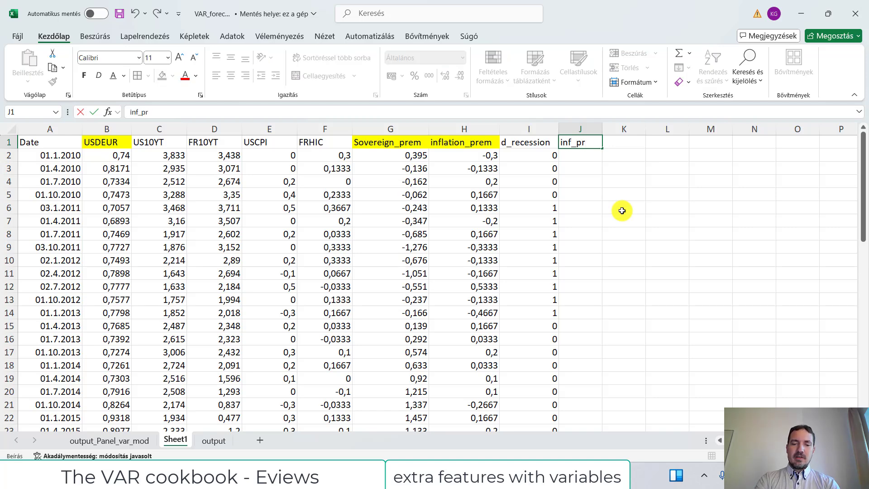
pyautogui.write('em_pos')
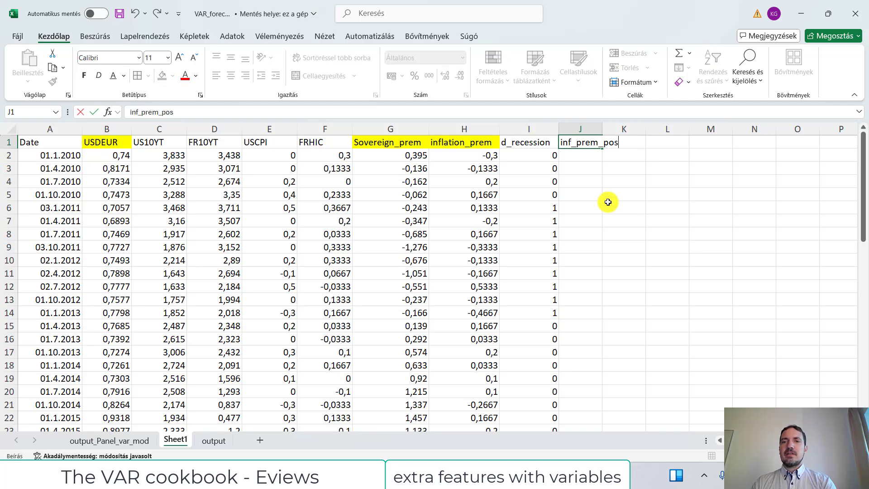
pyautogui.click(580, 171)
# Step: Enter the formula =HA(H2>0;H2;0) in J2 and fill it down the inf_prem_pos column for all dates
pyautogui.click(577, 158)
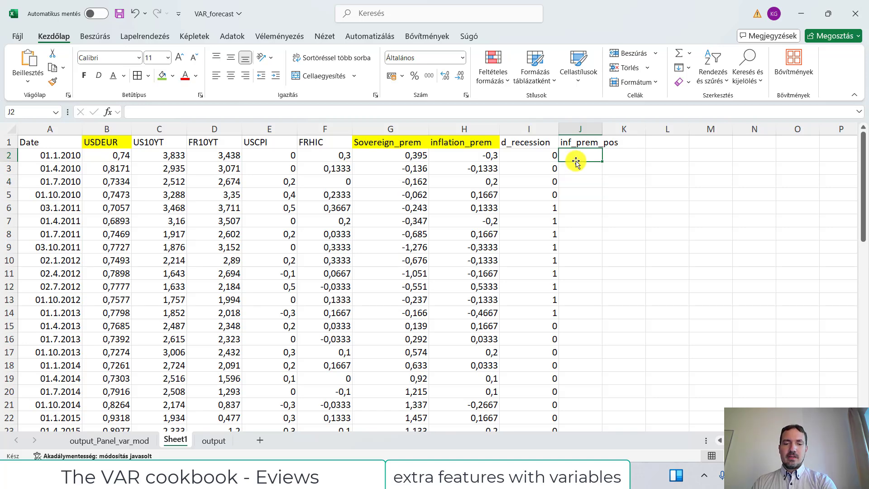
pyautogui.write('=ha(')
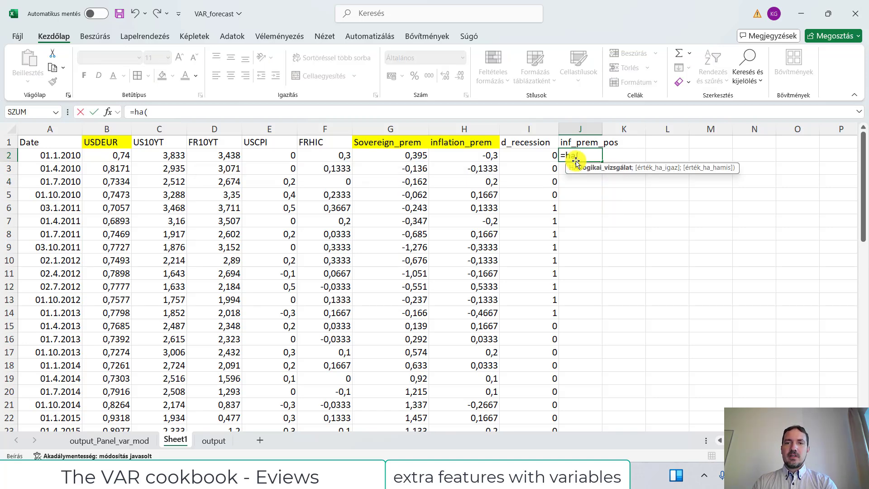
pyautogui.click(461, 154)
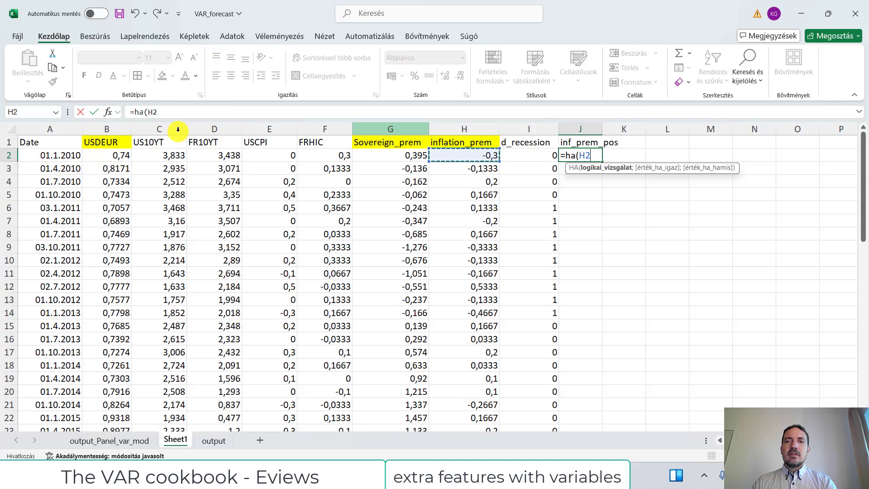
pyautogui.click(165, 110)
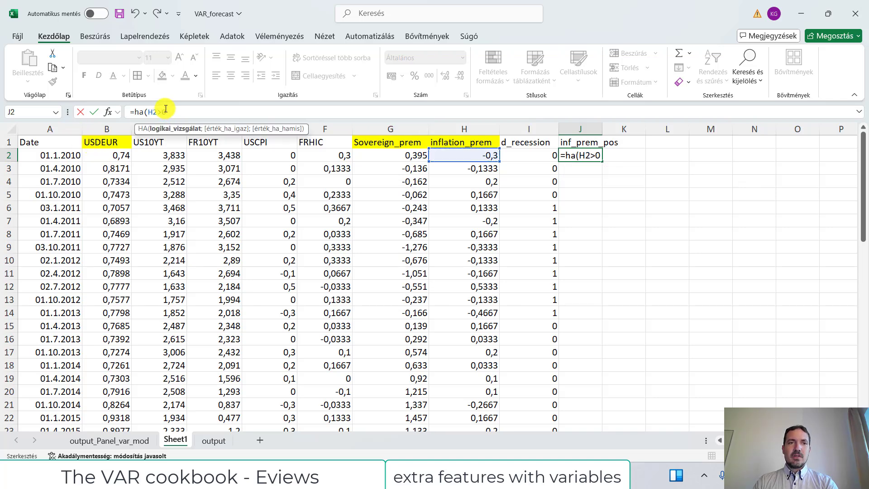
pyautogui.write('>0;')
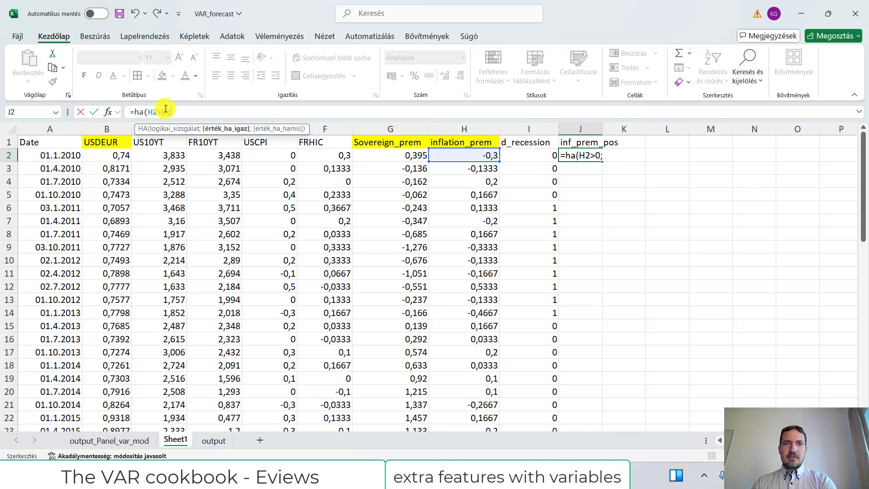
pyautogui.click(475, 157)
pyautogui.write(';')
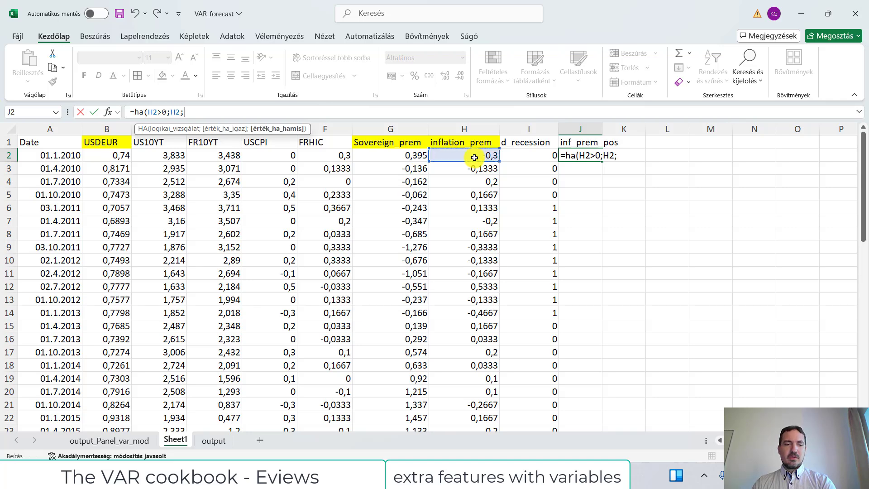
pyautogui.write('0)')
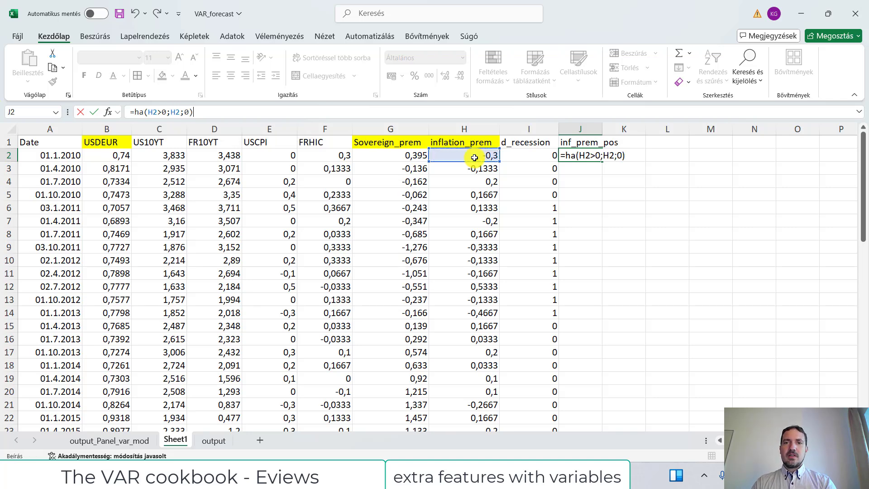
pyautogui.press('Return')
pyautogui.click(581, 155)
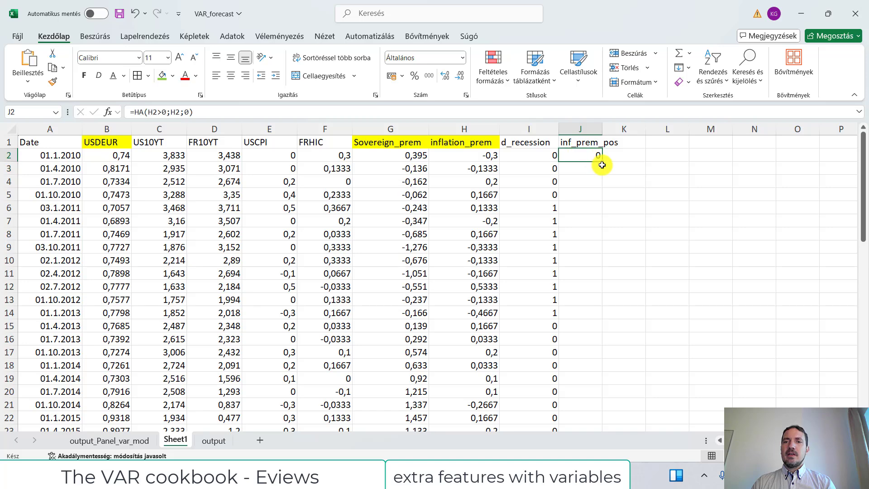
pyautogui.doubleClick(602, 161)
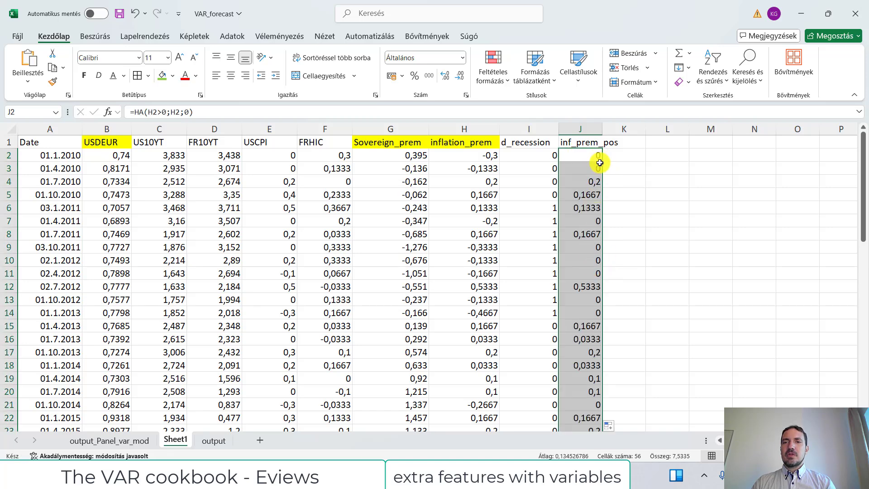
# Step: Copy the inf_prem_pos heading to K1 and change it to inf_prem_neg
pyautogui.click(612, 142)
pyautogui.click(591, 144)
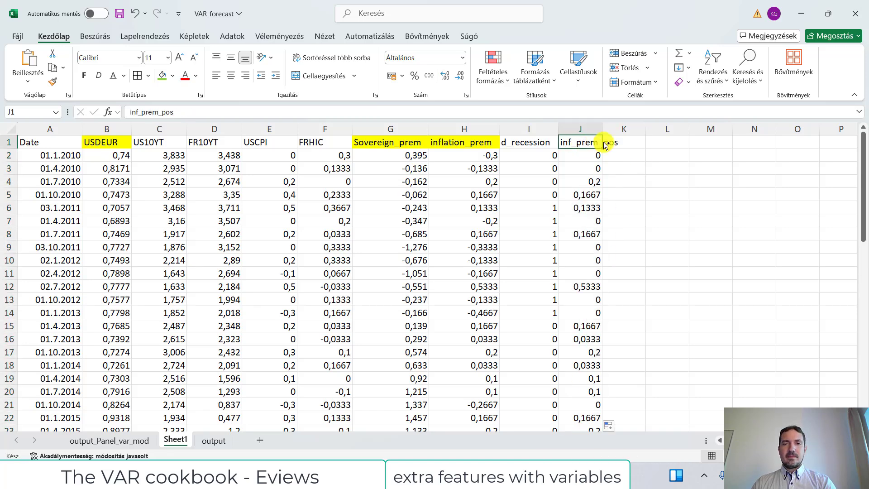
pyautogui.hotkey('ctrl', 'c')
pyautogui.click(618, 144)
pyautogui.hotkey('ctrl', 'v')
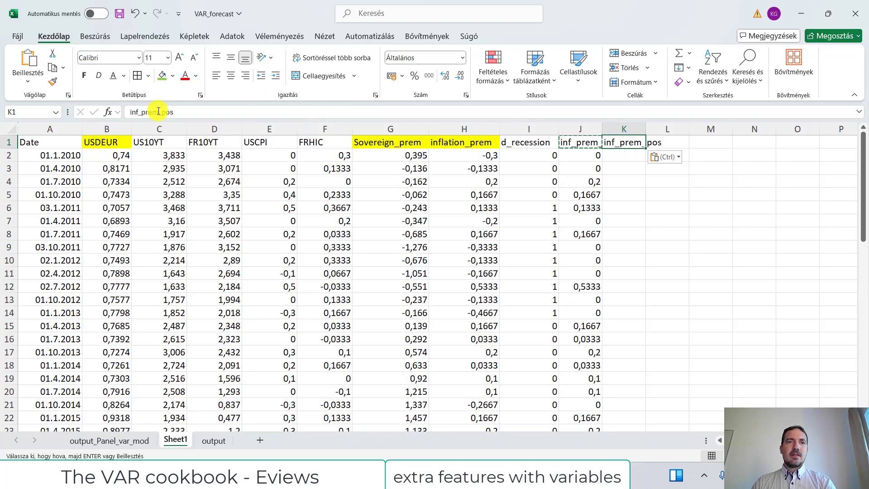
pyautogui.moveTo(160, 111); pyautogui.dragTo(195, 112)
pyautogui.write('neg')
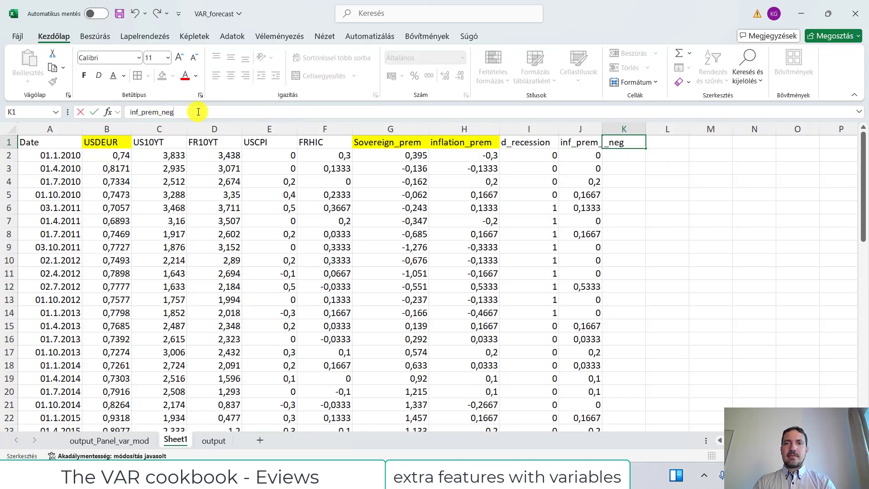
pyautogui.press('Return')
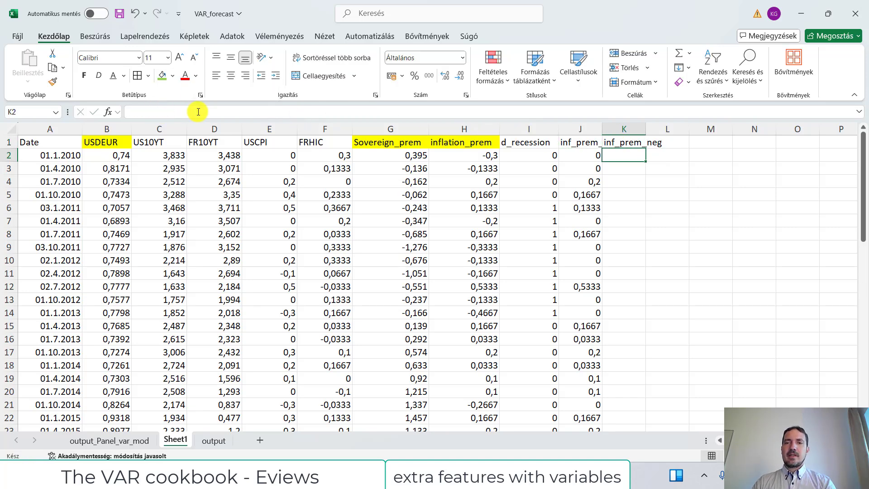
# Step: Copy the J2 formula into K2, change it to =HA(H2<0;H2;0), and fill it down the inf_prem_neg column
pyautogui.click(578, 154)
pyautogui.moveTo(209, 112); pyautogui.dragTo(129, 112)
pyautogui.hotkey('ctrl', 'c')
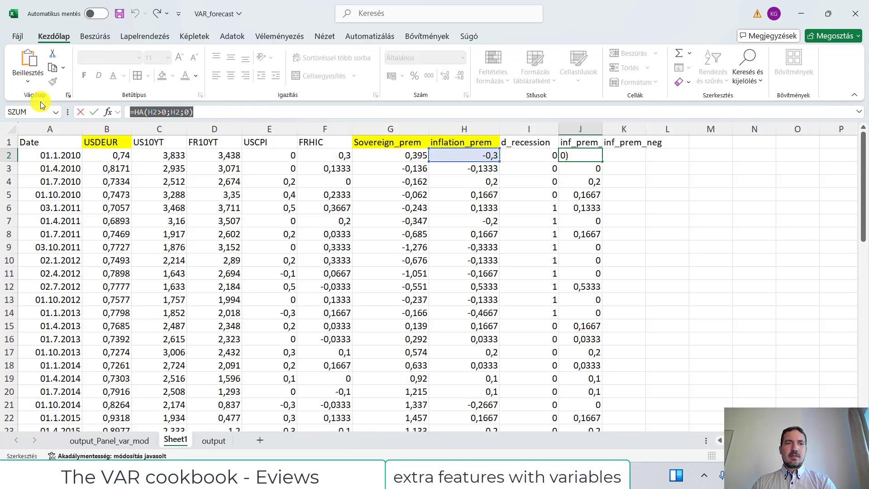
pyautogui.click(81, 112)
pyautogui.click(617, 155)
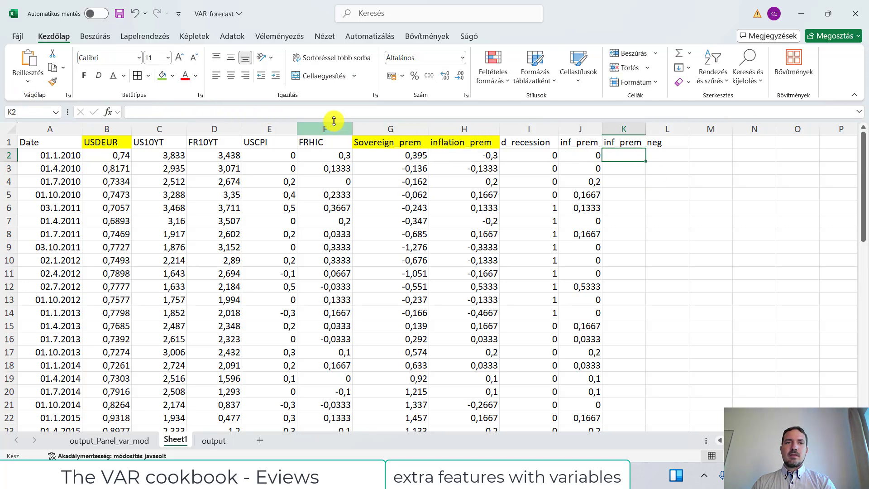
pyautogui.click(190, 109)
pyautogui.hotkey('ctrl', 'v')
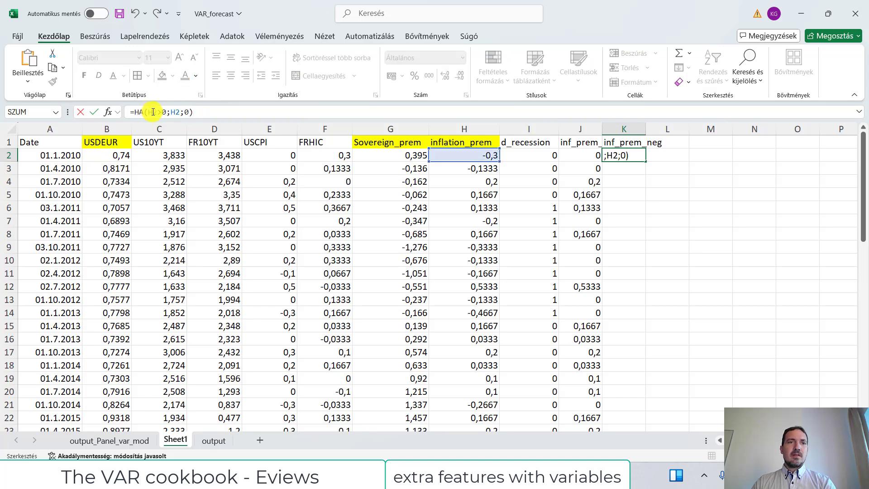
pyautogui.click(161, 110)
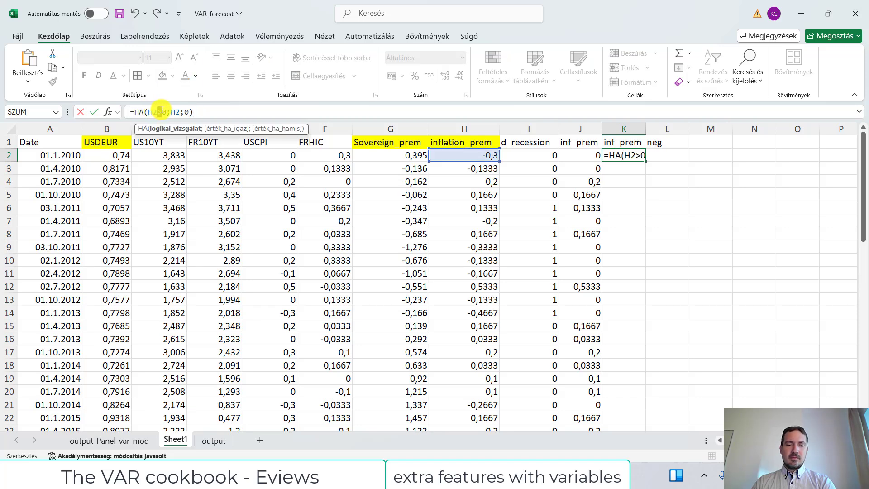
pyautogui.write('<')
pyautogui.click(94, 112)
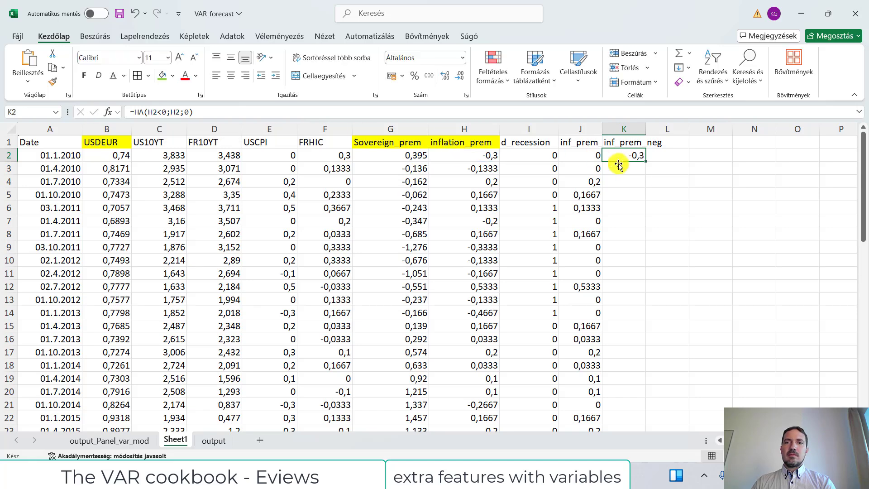
pyautogui.doubleClick(645, 163)
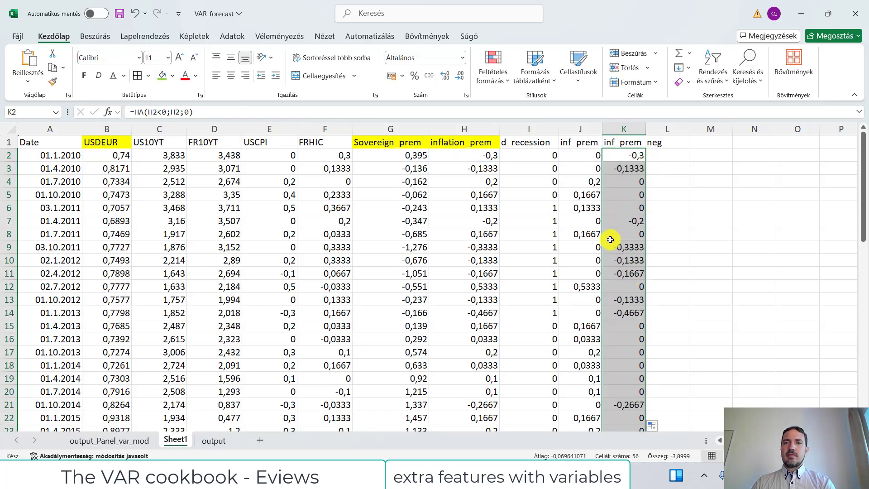
# Step: Shade the inf_prem_pos and inf_prem_neg headings in J1:K1 green and save the workbook
pyautogui.moveTo(581, 142); pyautogui.dragTo(624, 142)
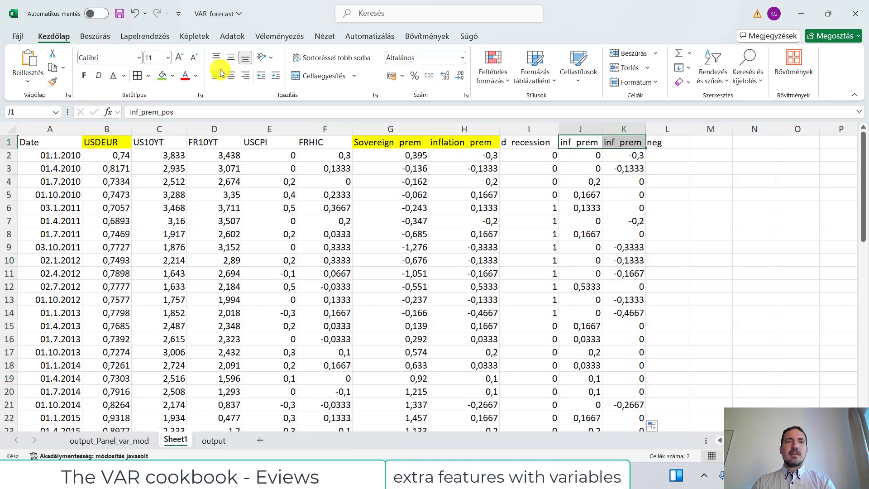
pyautogui.click(173, 76)
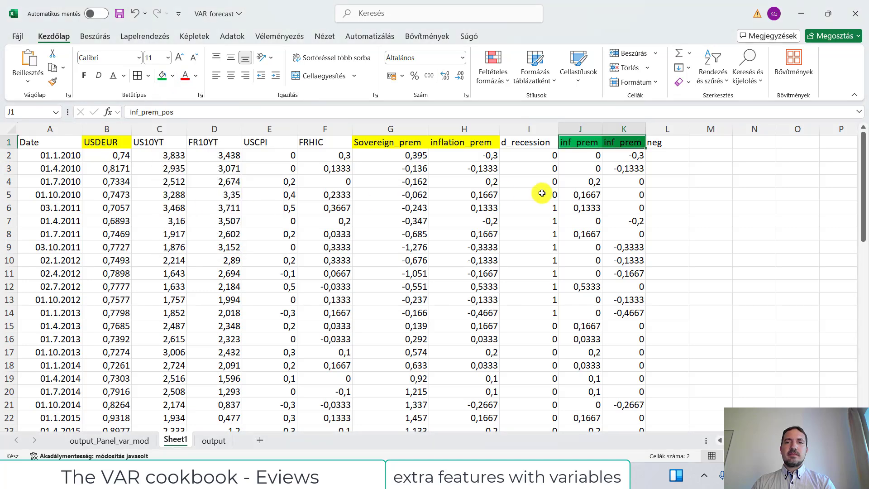
pyautogui.click(205, 197)
pyautogui.click(667, 198)
pyautogui.click(120, 14)
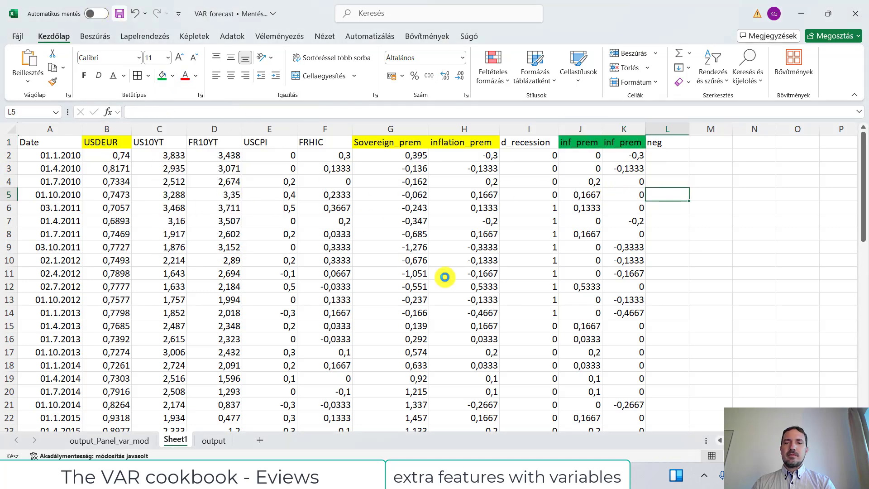
pyautogui.click(664, 229)
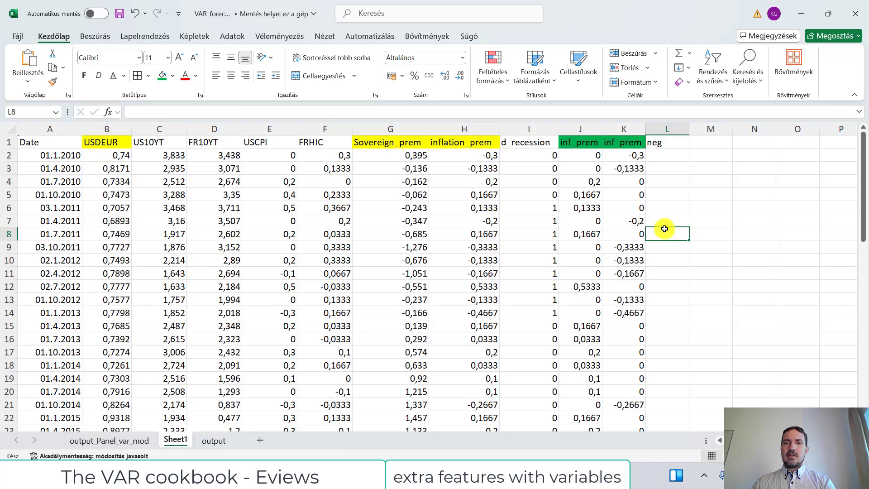
# Step: Switch to EViews and close it, deleting all untitled objects and discarding the var_forecast workfile changes
pyautogui.hotkey('alt', 'Tab')
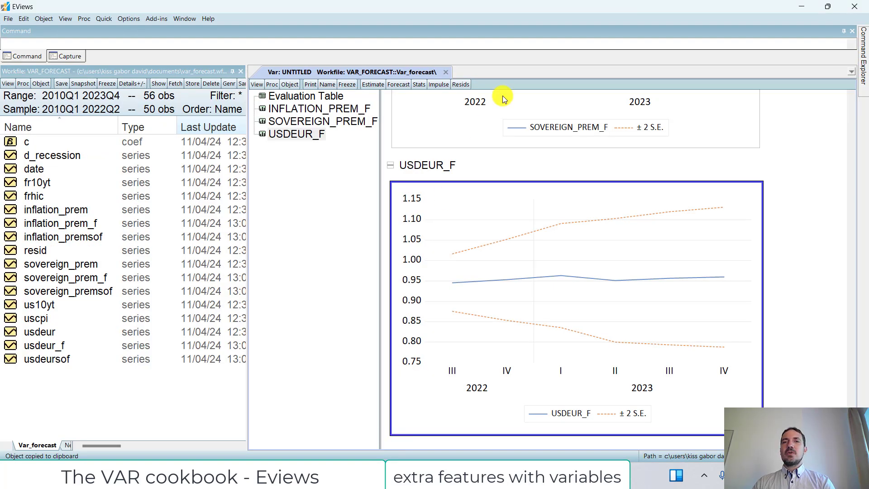
pyautogui.click(854, 7)
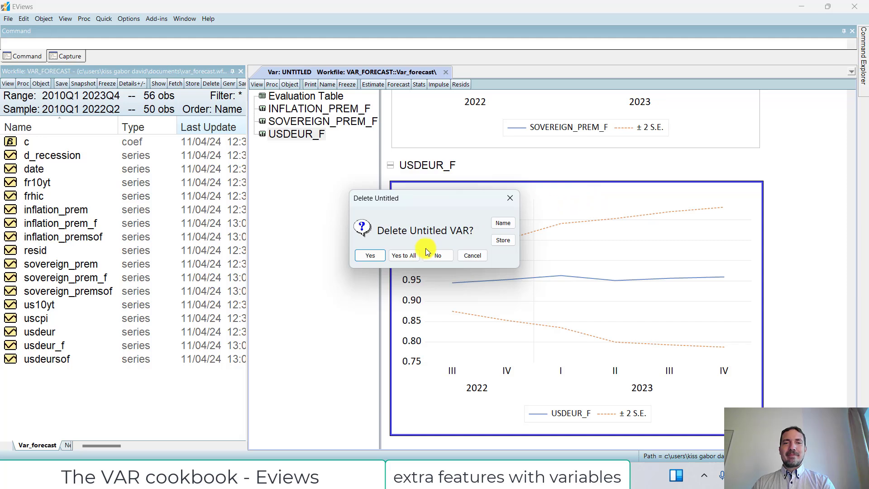
pyautogui.click(406, 256)
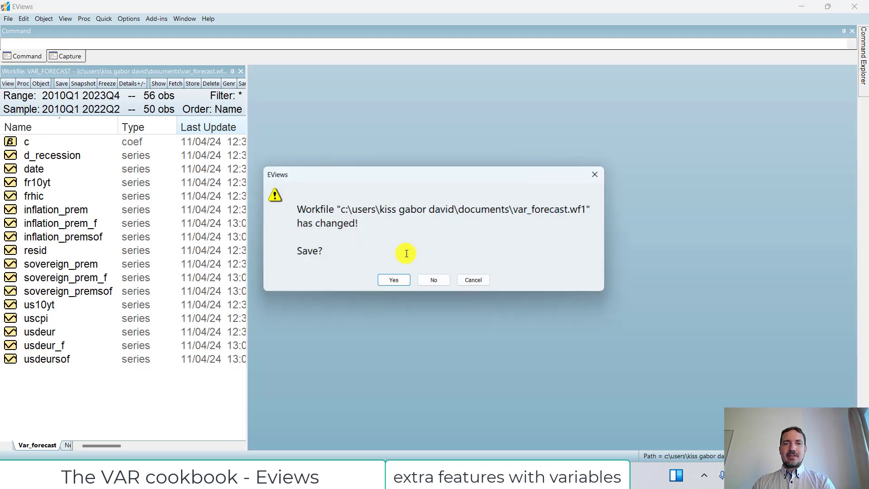
pyautogui.click(424, 280)
pyautogui.click(810, 10)
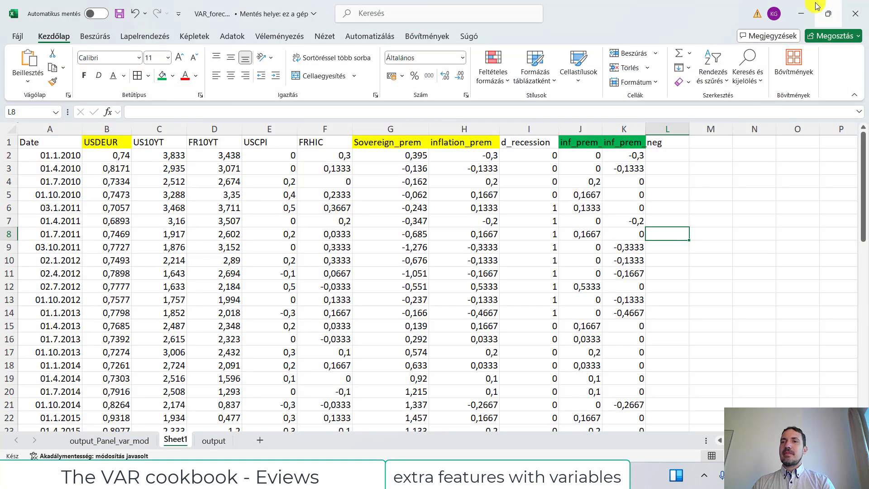
# Step: Minimise the Excel and browser windows and start EViews again from the desktop
pyautogui.click(800, 13)
pyautogui.click(797, 9)
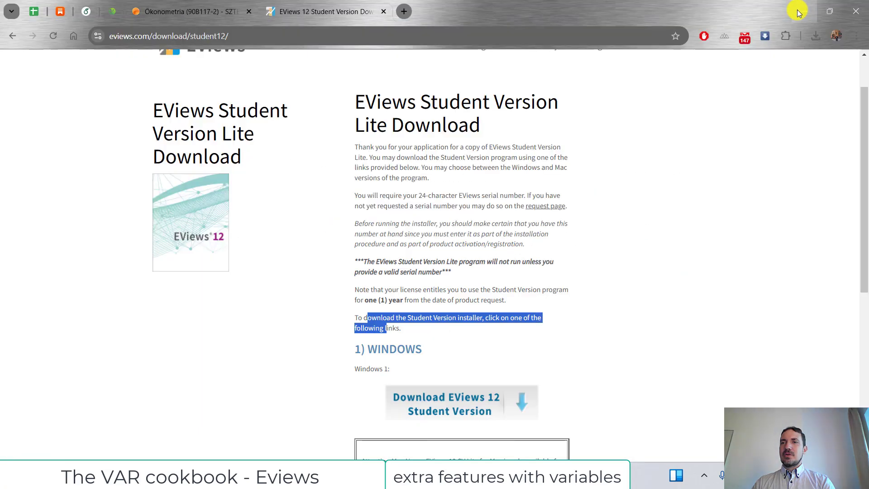
pyautogui.click(797, 9)
pyautogui.doubleClick(756, 302)
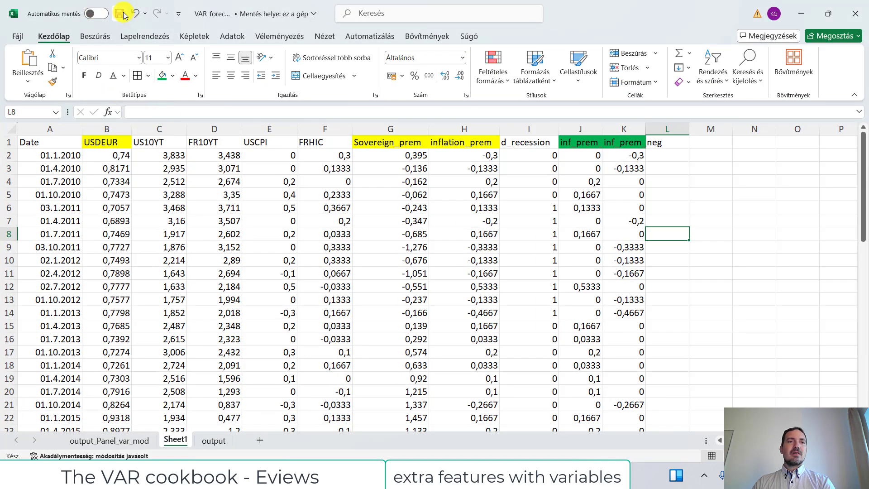
pyautogui.click(799, 12)
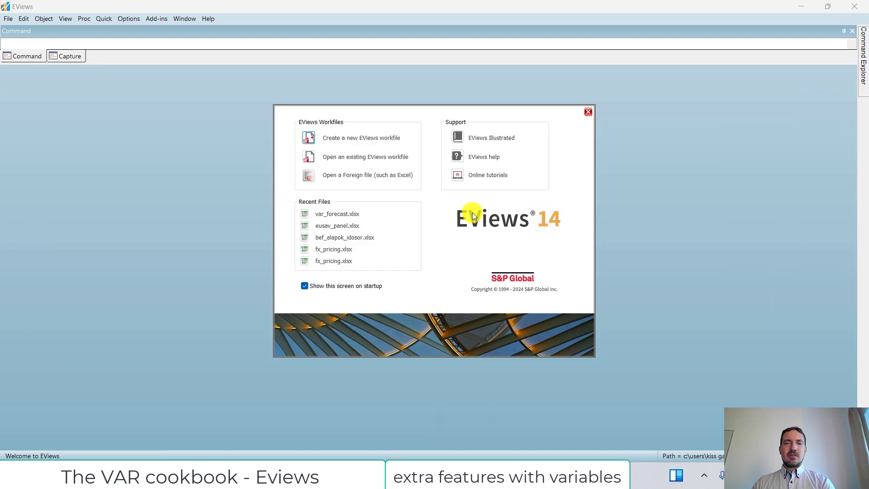
# Step: Import Sheet1 of the recent var_forecast.xlsx into a new EViews workfile structured by the date series
pyautogui.click(338, 215)
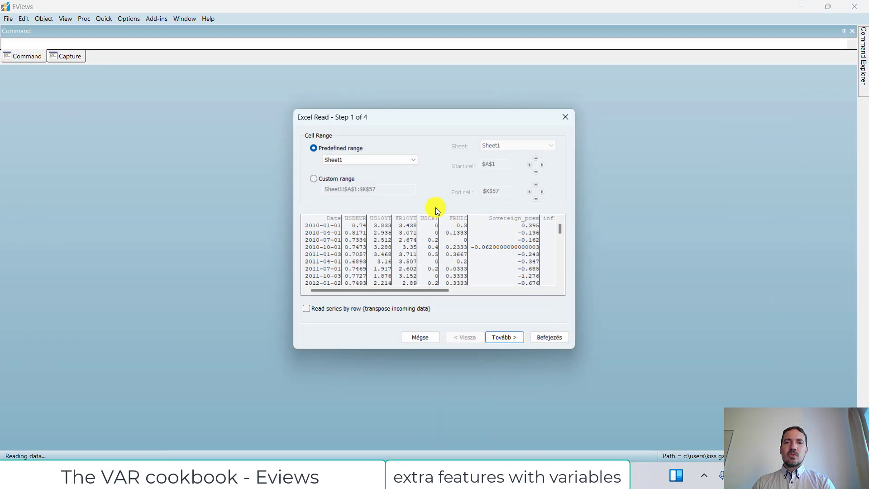
pyautogui.click(373, 159)
pyautogui.click(374, 159)
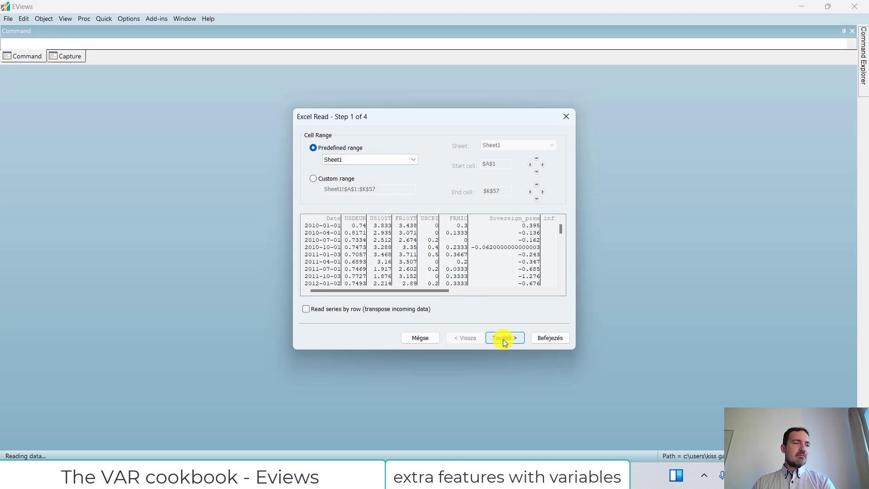
pyautogui.click(505, 338)
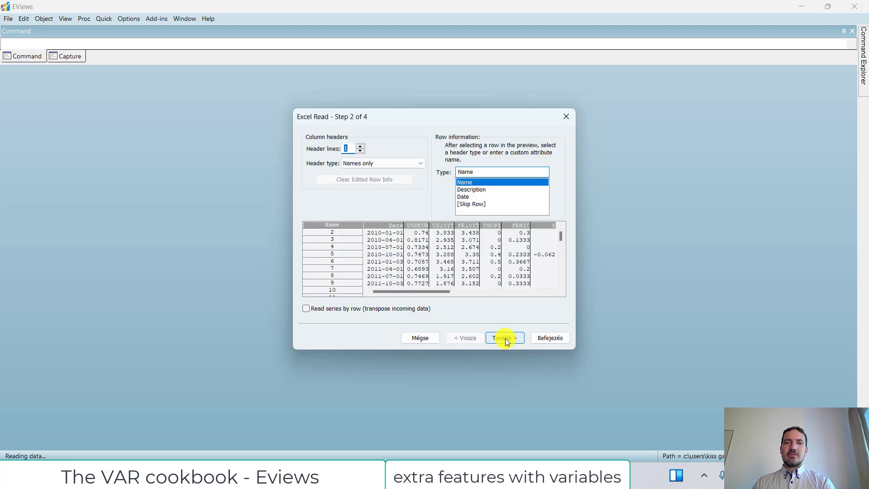
pyautogui.click(513, 339)
pyautogui.click(513, 340)
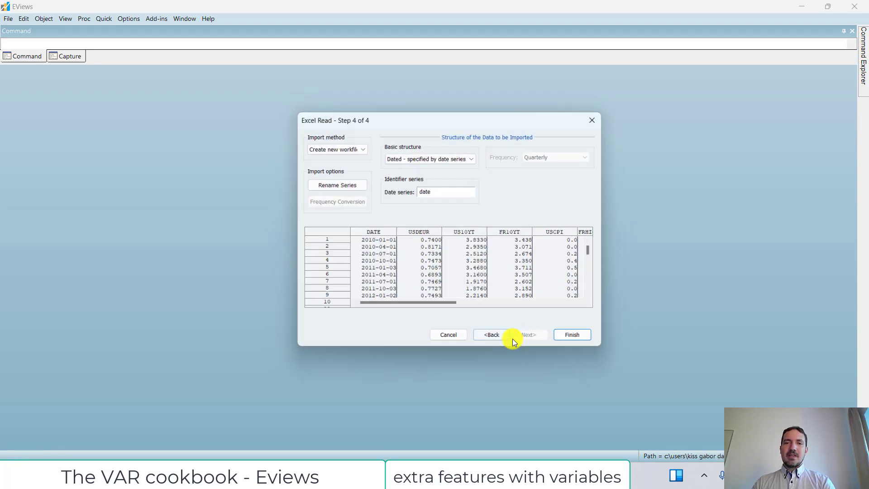
pyautogui.click(582, 340)
pyautogui.click(452, 261)
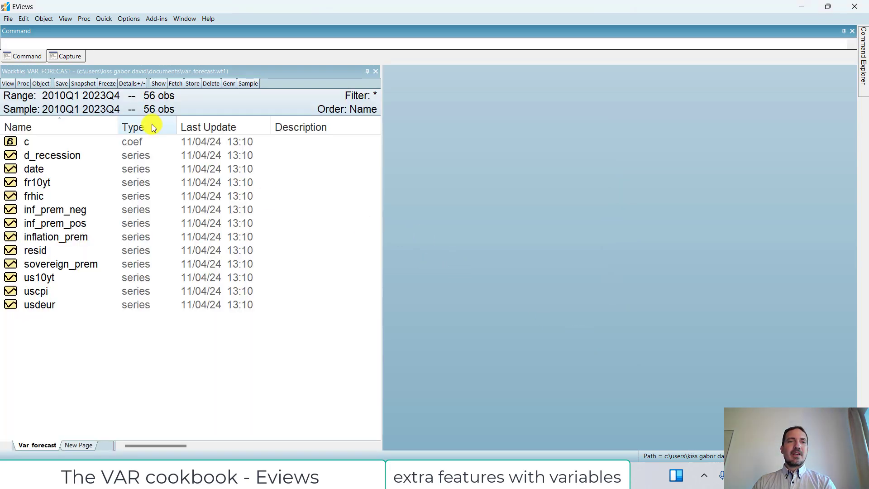
# Step: Switch to Excel and copy the Eviews settings block A8:E11 on the output sheet to AE5
pyautogui.click(279, 477)
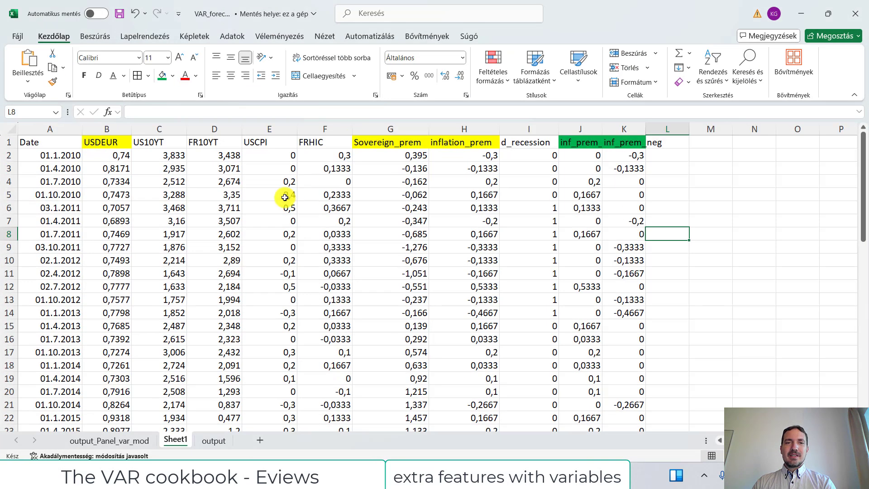
pyautogui.click(213, 441)
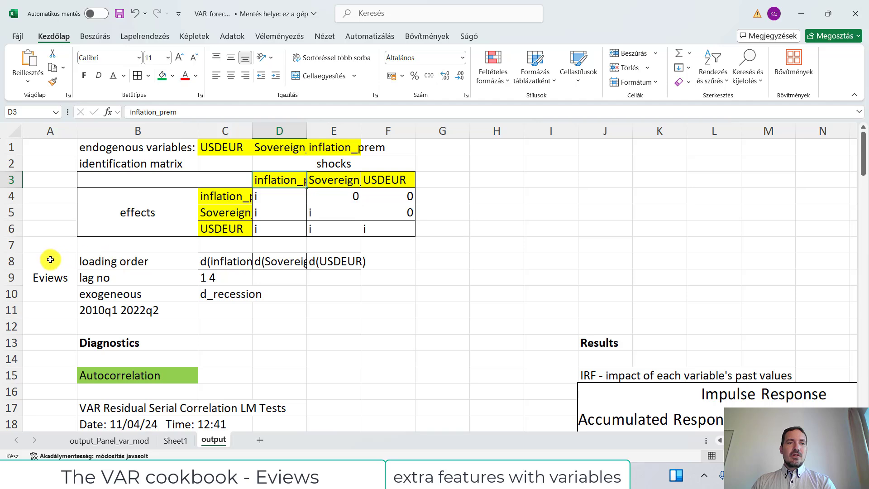
pyautogui.moveTo(53, 259); pyautogui.dragTo(351, 304)
pyautogui.hotkey('ctrl', 'c')
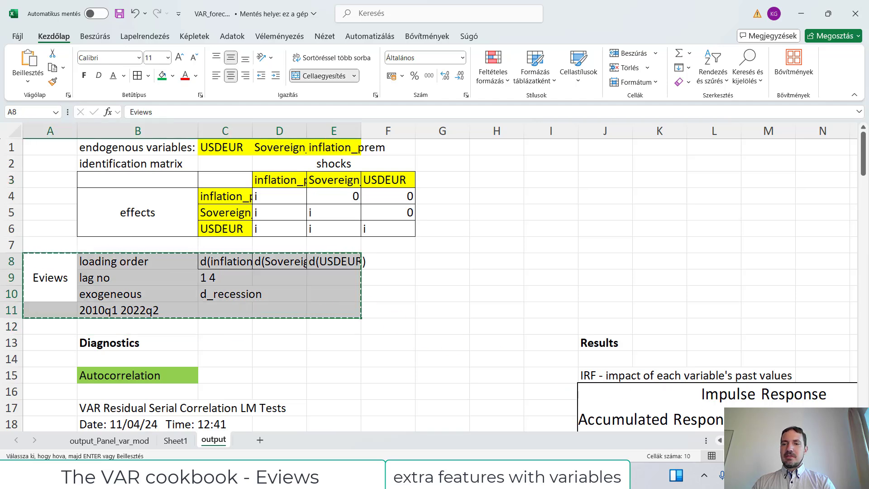
pyautogui.hscroll(1, 435, 272)
pyautogui.hscroll(6, 584, 252)
pyautogui.scroll(-5, 593, 344)
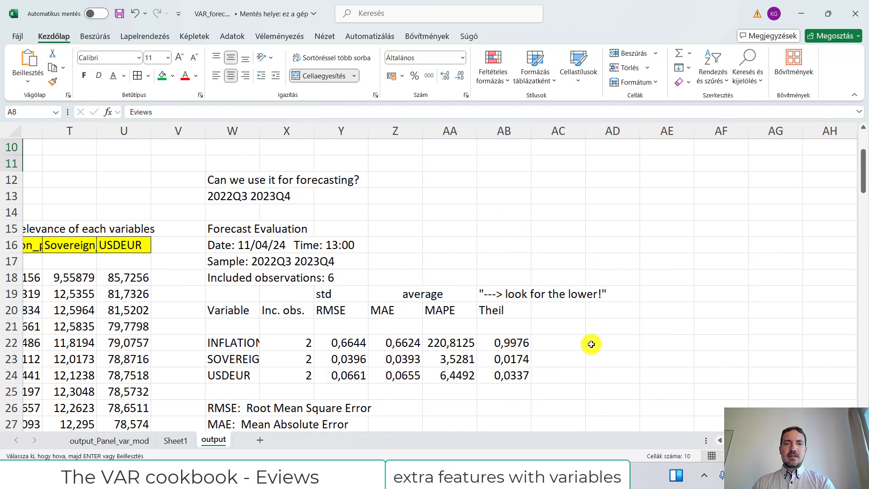
pyautogui.scroll(5, 594, 343)
pyautogui.click(678, 210)
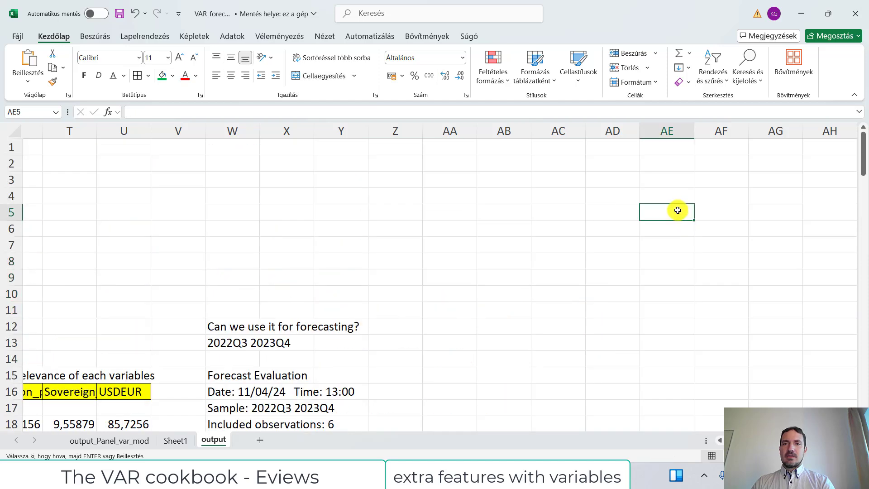
pyautogui.hotkey('ctrl', 'v')
pyautogui.hscroll(2, 653, 258)
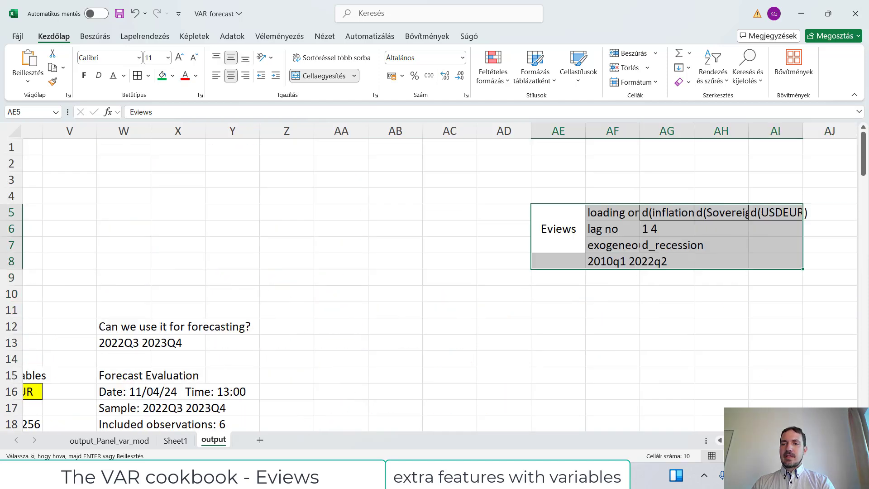
pyautogui.hscroll(2, 440, 276)
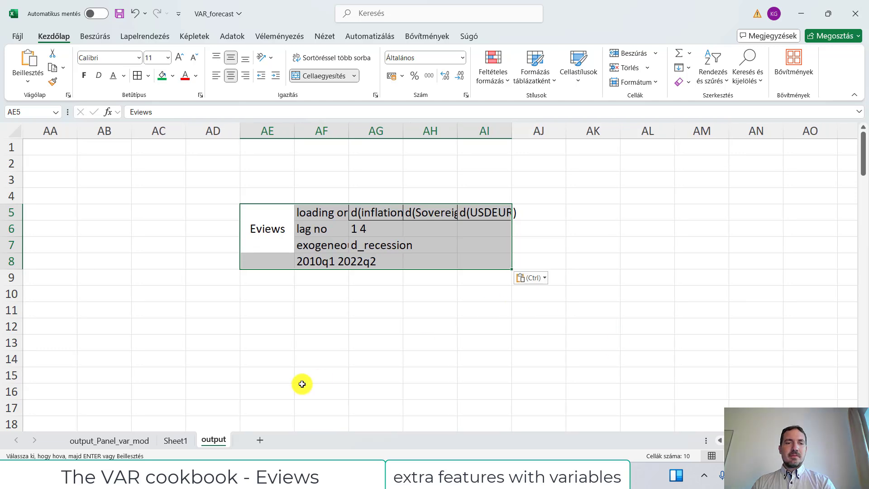
# Step: Copy the inf_prem_pos and inf_prem_neg headings from Sheet1 J1:K1 to AG4 on the output sheet
pyautogui.click(175, 440)
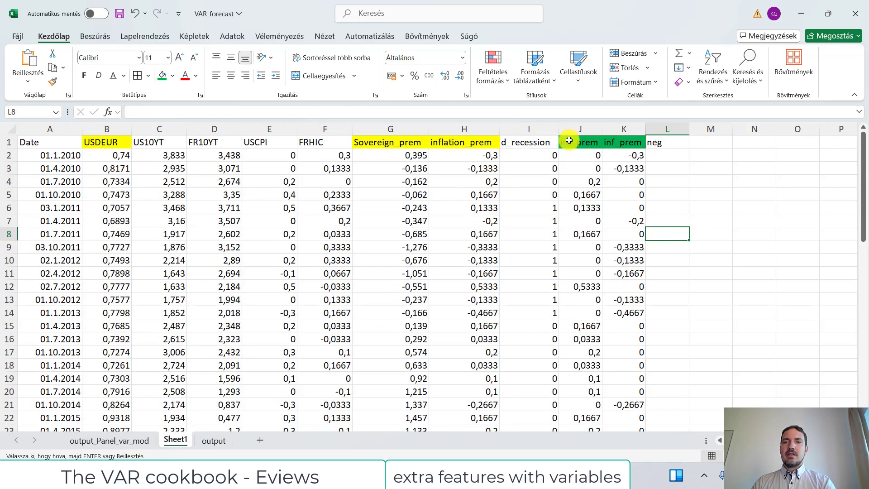
pyautogui.moveTo(569, 141); pyautogui.dragTo(636, 141)
pyautogui.hotkey('ctrl', 'c')
pyautogui.click(213, 440)
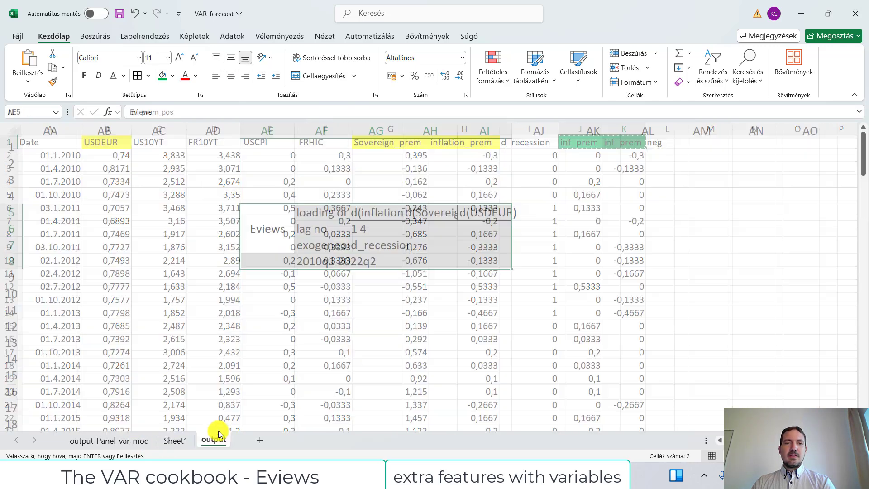
pyautogui.click(374, 181)
pyautogui.click(371, 193)
pyautogui.hotkey('ctrl', 'v')
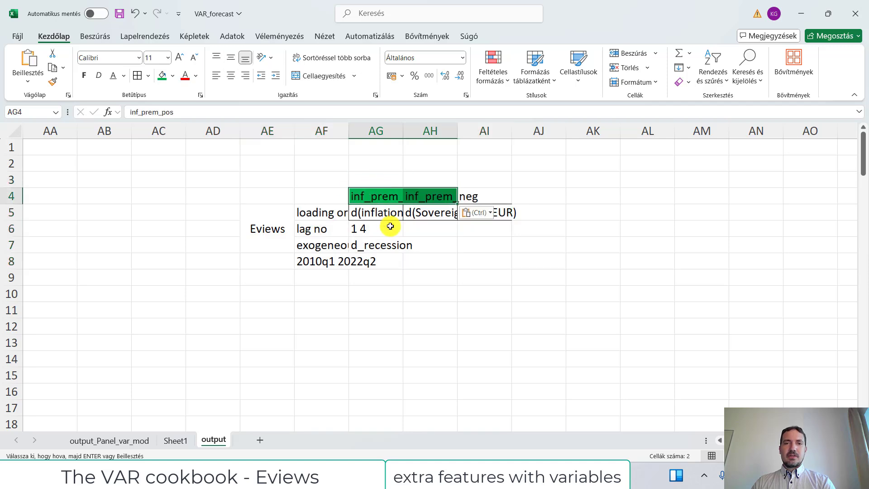
# Step: Move the d(Sovereign_prem) and d(USDEUR) entries to AI5:AJ5 and the inf_prem_pos and inf_prem_neg headings into AG5:AH5
pyautogui.click(388, 213)
pyautogui.moveTo(414, 213); pyautogui.dragTo(556, 213)
pyautogui.hotkey('ctrl', 'c')
pyautogui.moveTo(388, 196); pyautogui.dragTo(427, 195)
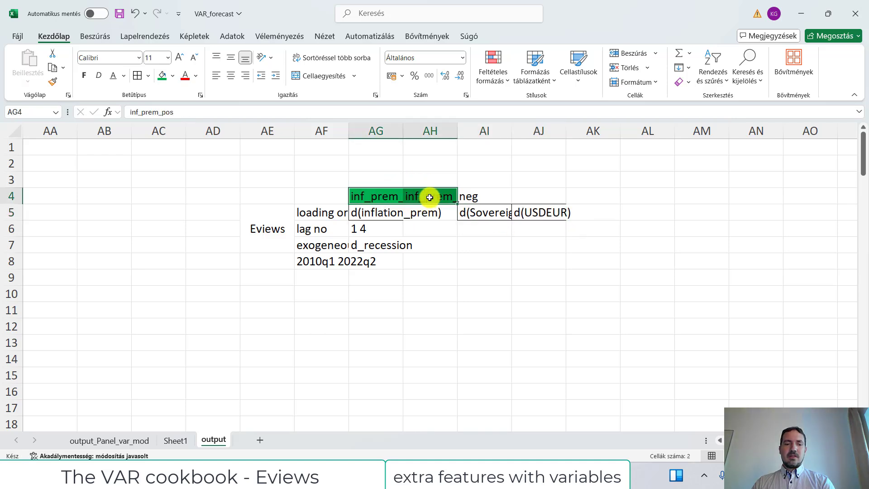
pyautogui.hotkey('ctrl', 'c')
pyautogui.click(377, 212)
pyautogui.hotkey('ctrl', 'v')
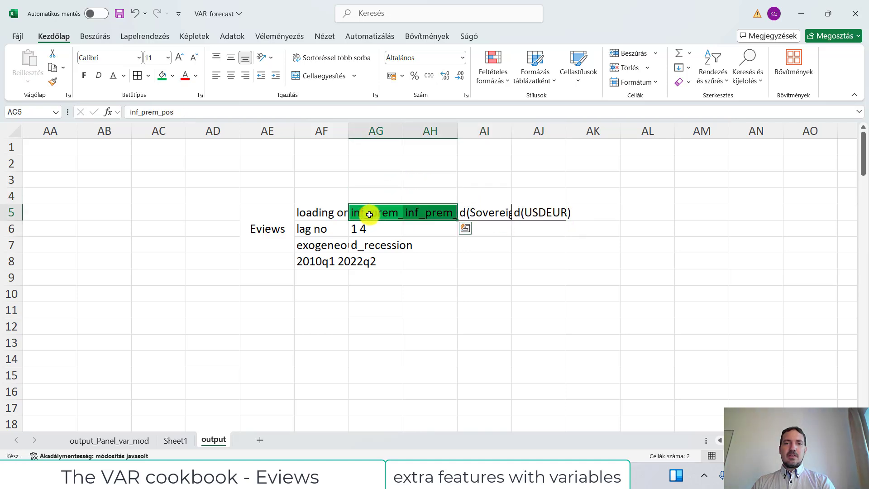
# Step: Change the first loading-order entry in AG5 to the differenced form d(inf_prem_pos)
pyautogui.click(129, 112)
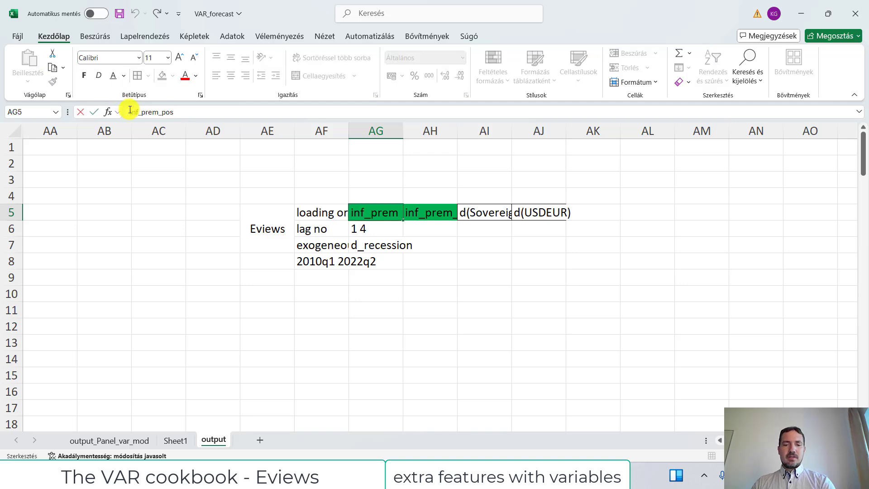
pyautogui.write('d(')
pyautogui.click(185, 112)
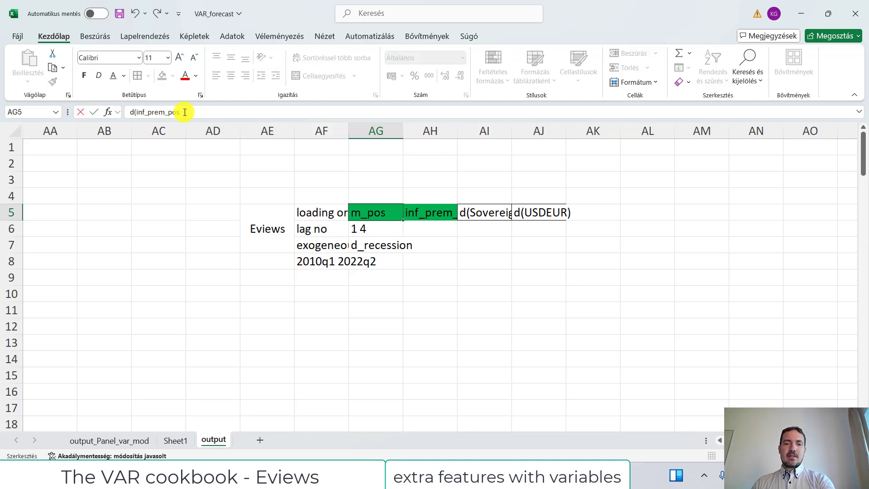
pyautogui.write(')')
pyautogui.click(93, 112)
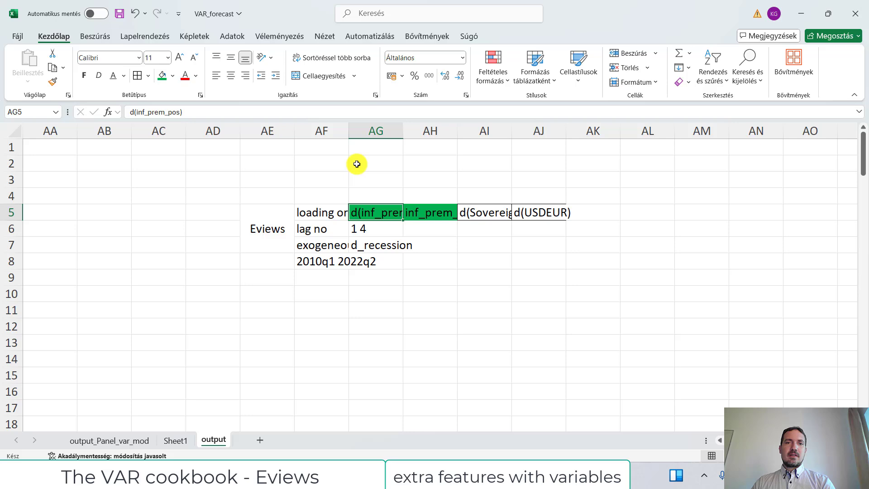
# Step: Change the second loading-order entry in AH5 to d(inf_prem_neg)
pyautogui.click(413, 211)
pyautogui.click(128, 112)
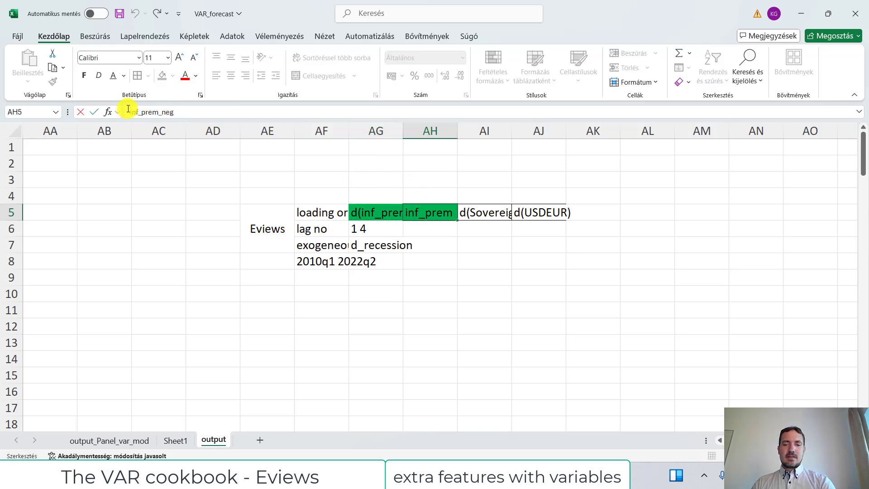
pyautogui.write('d(')
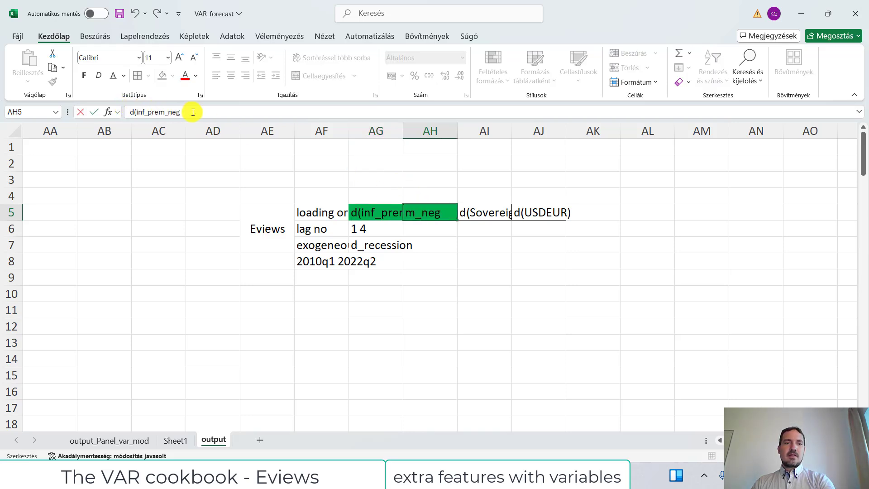
pyautogui.write(')')
pyautogui.click(94, 112)
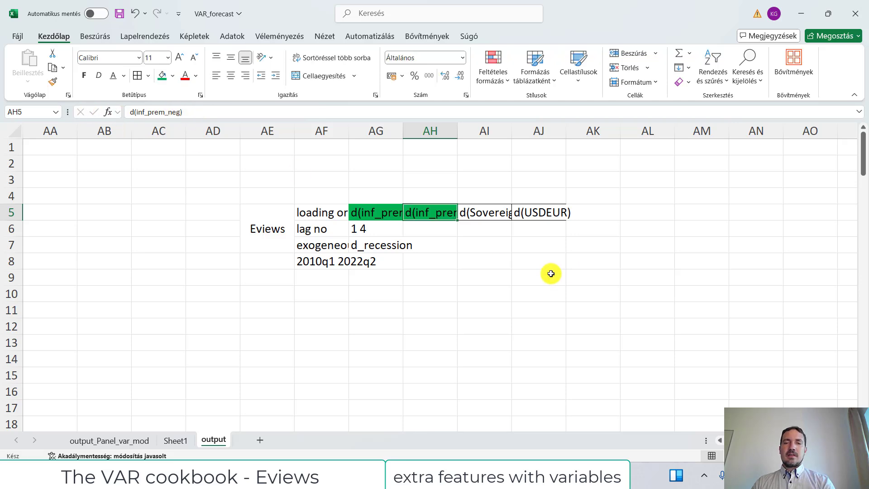
# Step: Copy the loading order in AG5:AJ5 and enter it as the endogenous variables of a new VAR estimation in EViews
pyautogui.click(452, 240)
pyautogui.moveTo(364, 210); pyautogui.dragTo(528, 210)
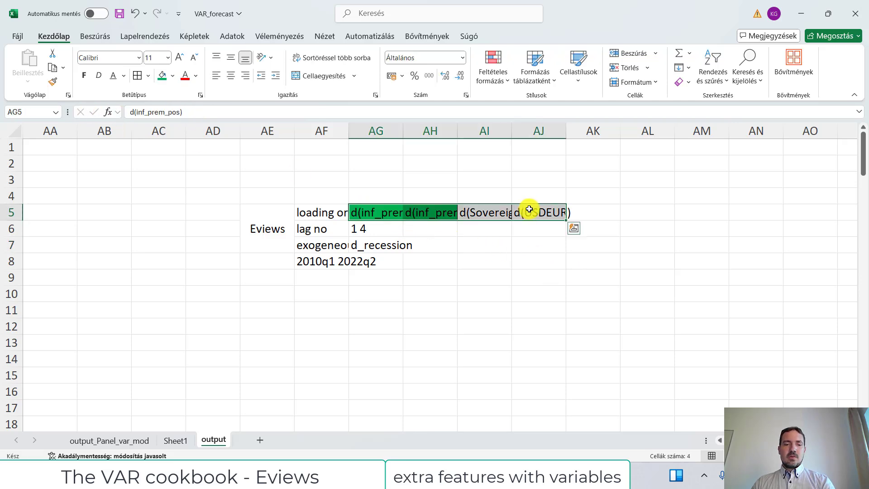
pyautogui.hotkey('ctrl', 'c')
pyautogui.click(394, 476)
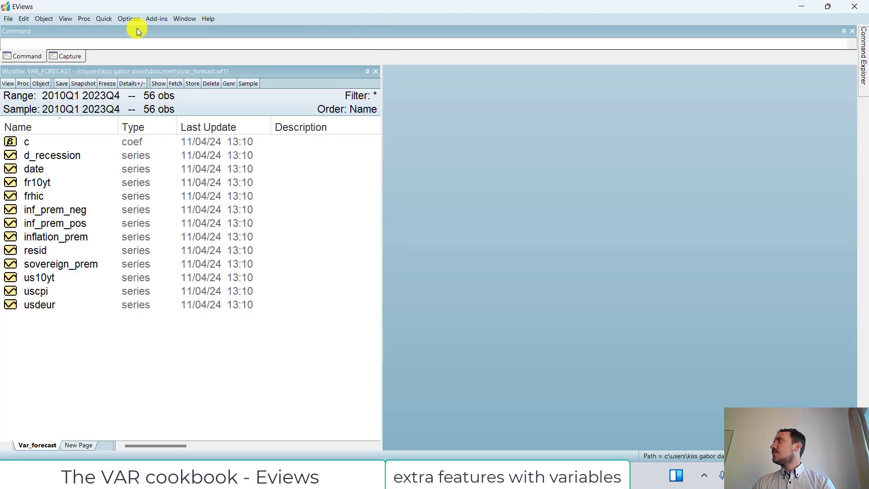
pyautogui.hotkey('alt', 'Tab')
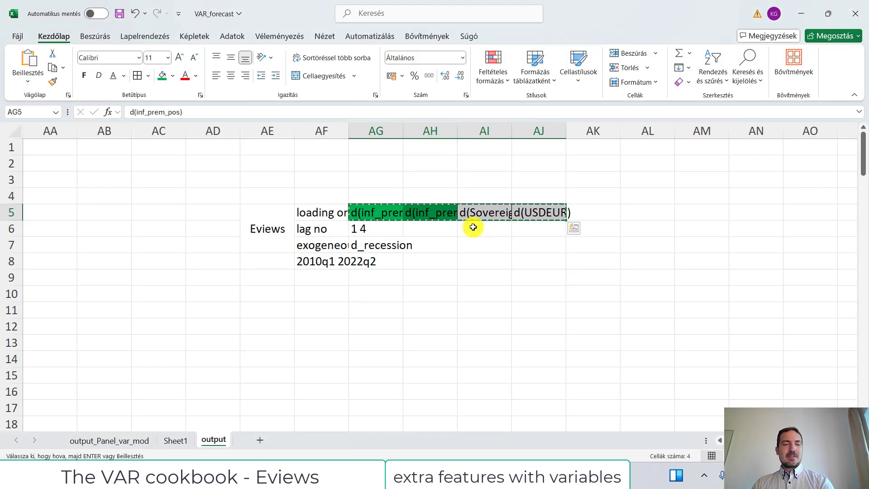
pyautogui.hotkey('alt', 'Tab')
pyautogui.click(103, 18)
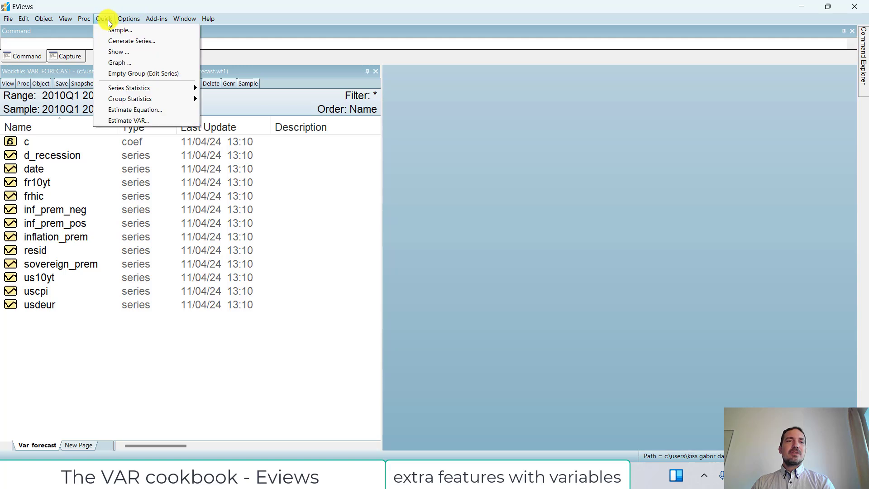
pyautogui.click(145, 117)
pyautogui.click(459, 155)
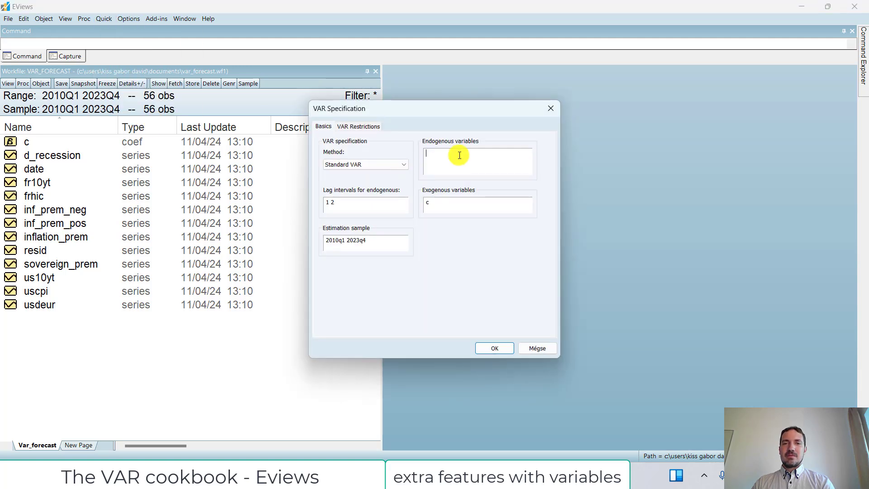
pyautogui.hotkey('ctrl', 'v')
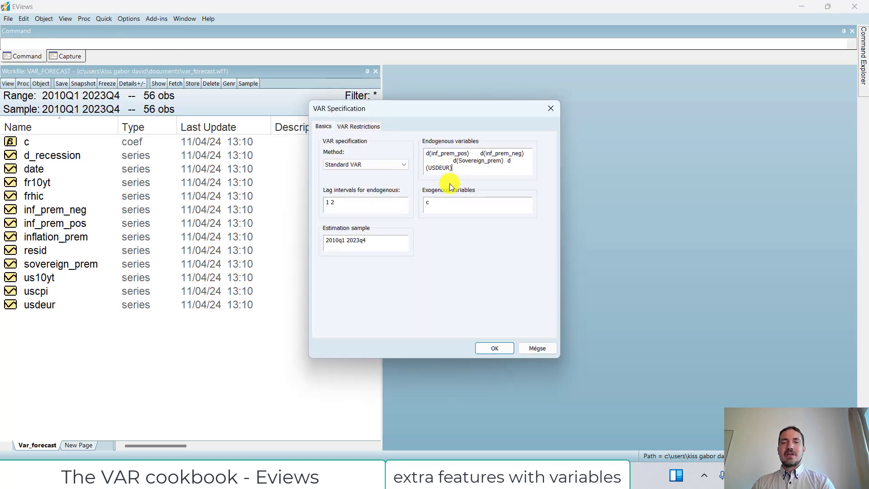
# Step: Copy d_recession from AG7 in Excel and add it after c in the exogenous variables of the EViews VAR specification
pyautogui.hotkey('alt', 'Tab')
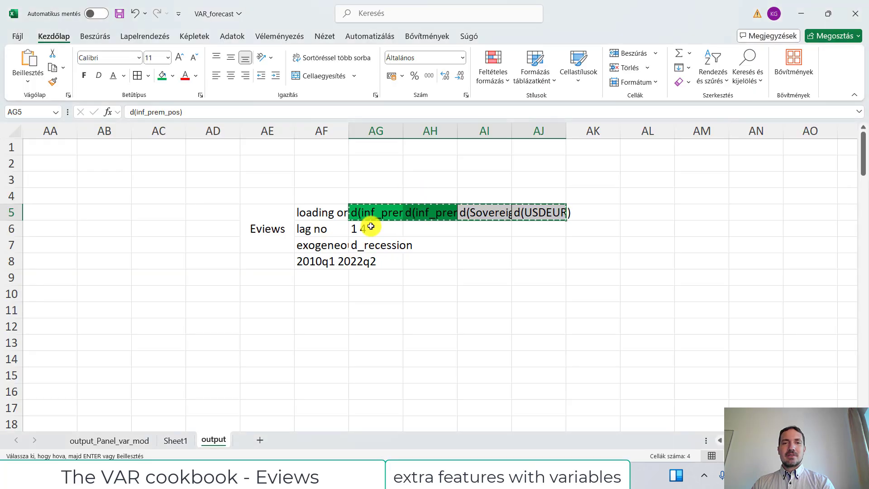
pyautogui.click(361, 246)
pyautogui.hotkey('ctrl', 'c')
pyautogui.hotkey('alt', 'Tab')
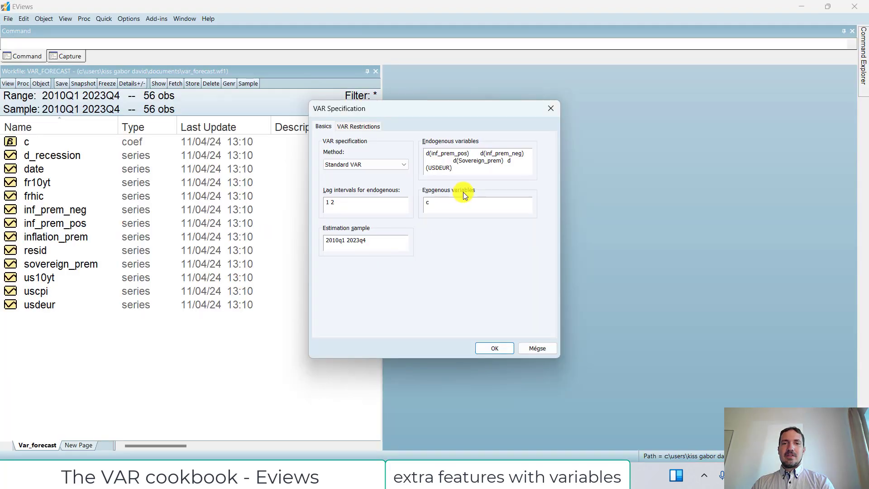
pyautogui.hotkey('ctrl', 'v')
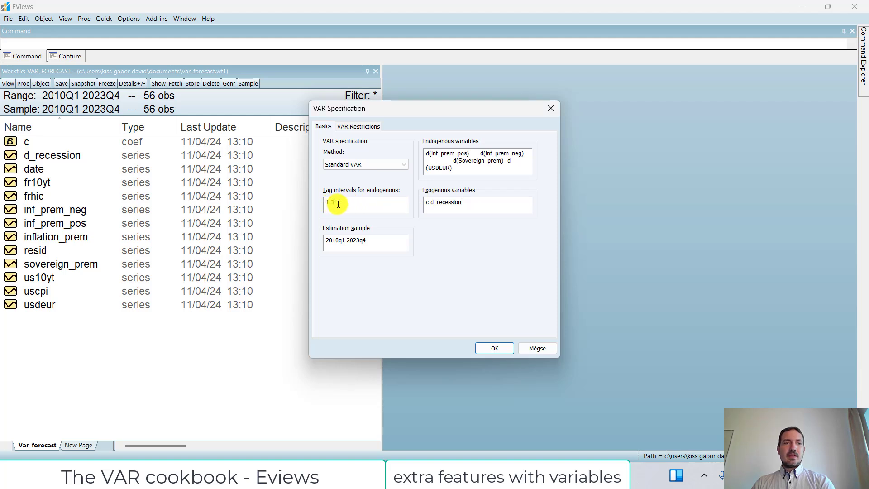
# Step: Set the lag intervals to 1 4 and the estimation sample to 2010q1 2022q2, copied from AF8 in Excel, and estimate the VAR in EViews
pyautogui.click(373, 209)
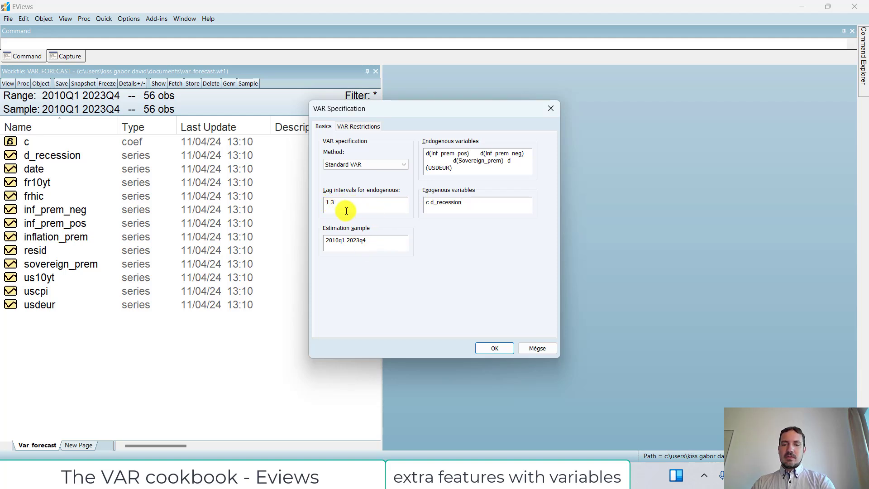
pyautogui.hotkey('alt', 'Tab')
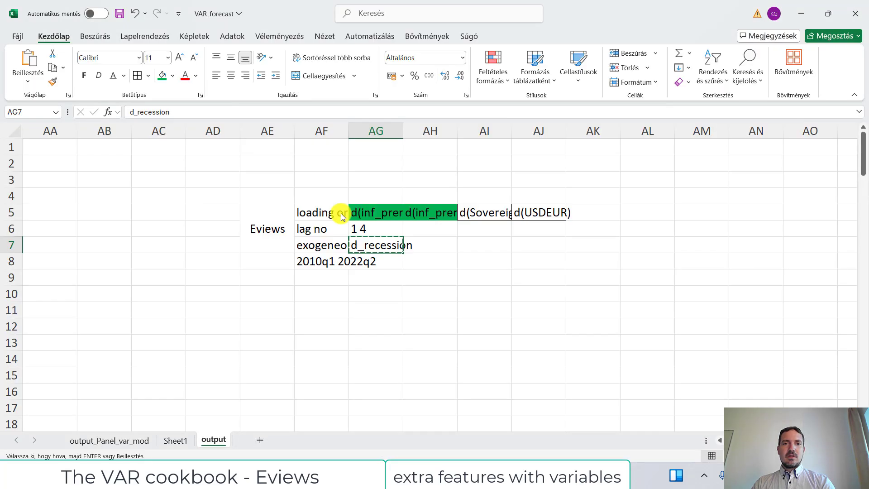
pyautogui.click(321, 261)
pyautogui.moveTo(178, 115); pyautogui.dragTo(91, 110)
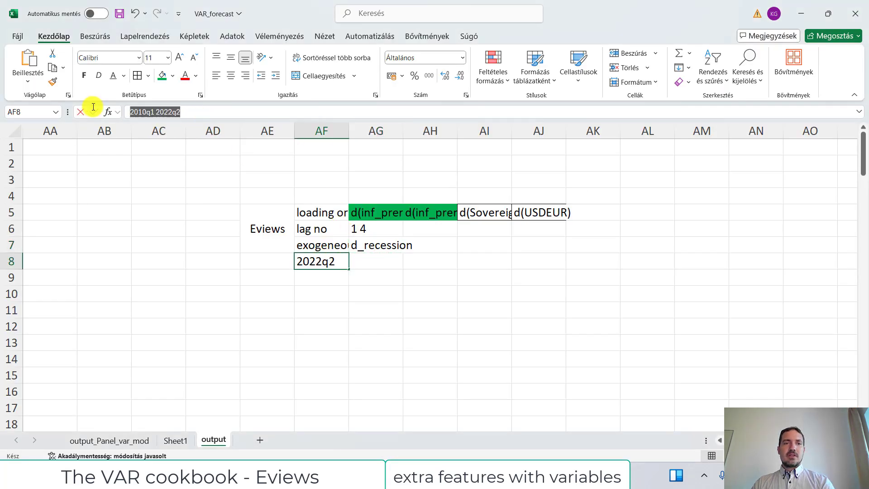
pyautogui.hotkey('ctrl', 'c')
pyautogui.hotkey('alt', 'Tab')
pyautogui.hotkey('ctrl', 'a')
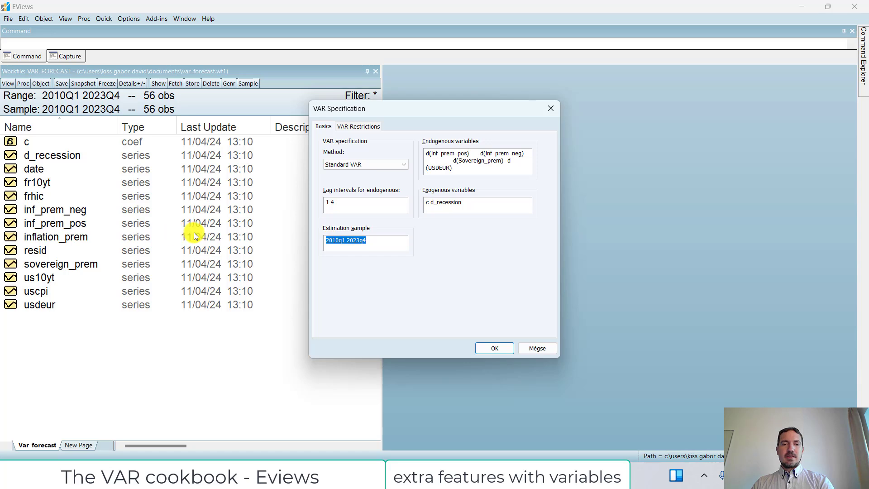
pyautogui.hotkey('ctrl', 'v')
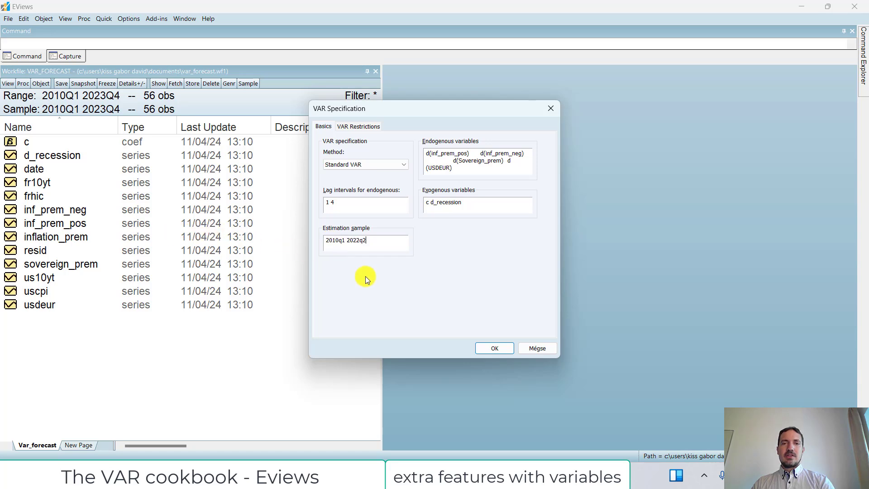
pyautogui.click(493, 347)
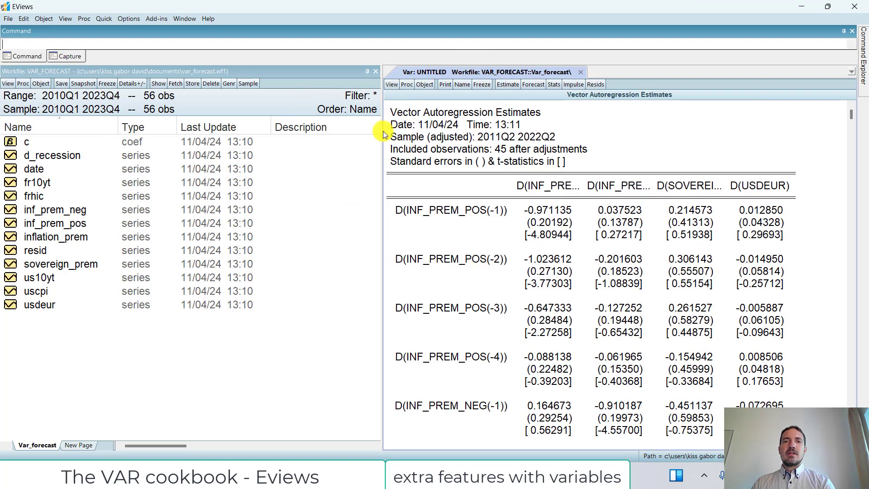
pyautogui.moveTo(382, 131); pyautogui.dragTo(263, 180)
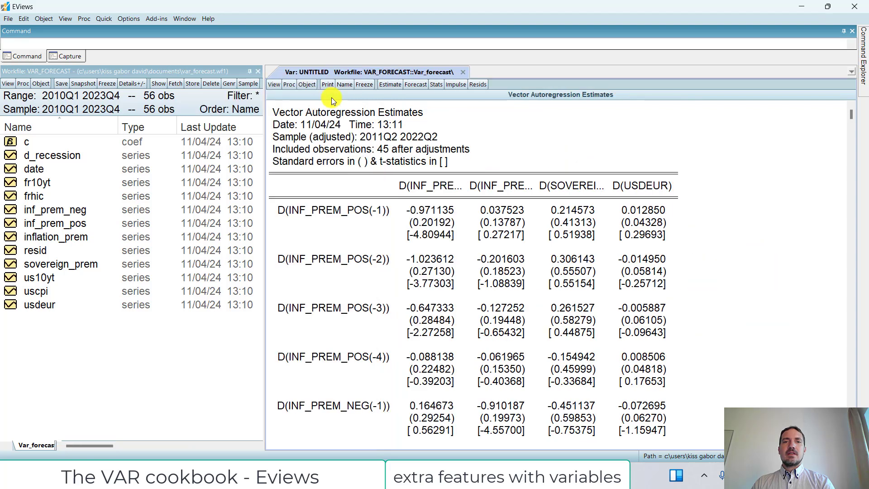
pyautogui.click(292, 85)
pyautogui.click(361, 173)
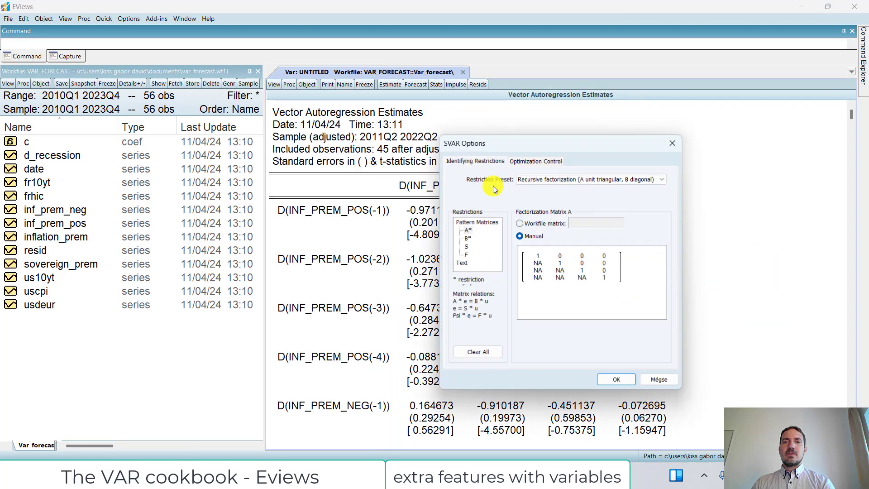
pyautogui.click(543, 180)
pyautogui.click(660, 379)
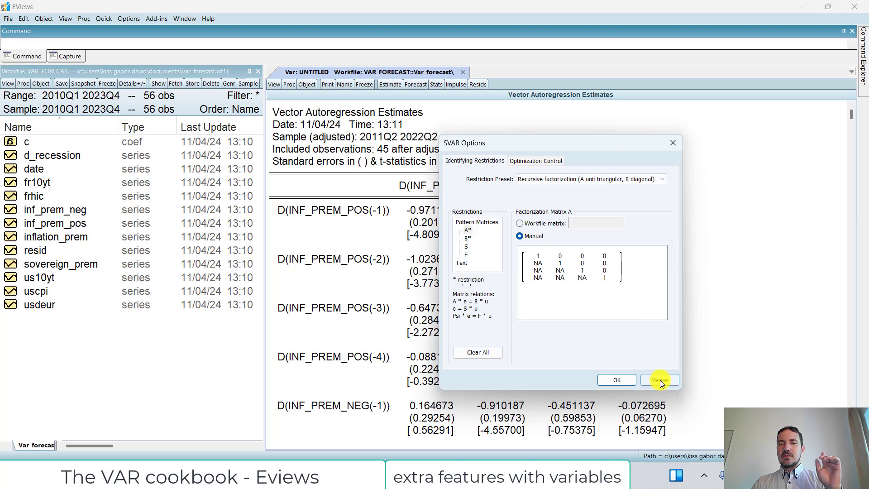
# Step: Run the residual autocorrelation LM test on the VAR and examine the probabilities for both null hypotheses
pyautogui.click(273, 86)
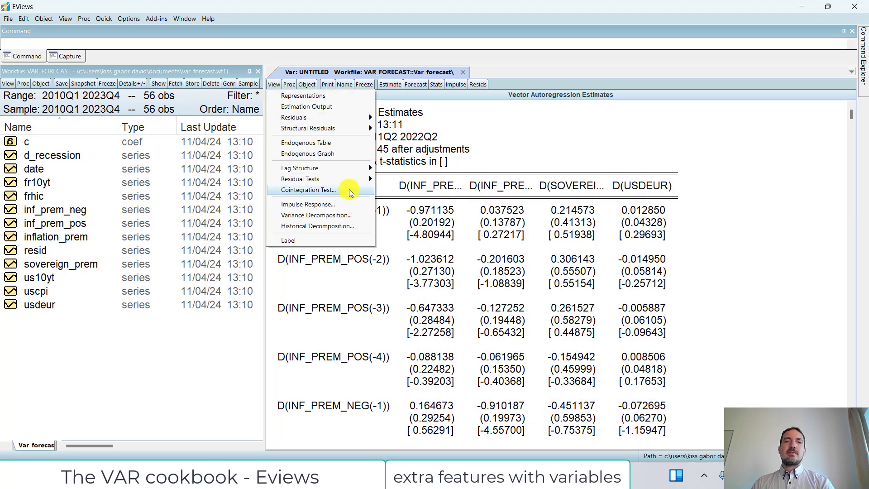
pyautogui.moveTo(353, 178)
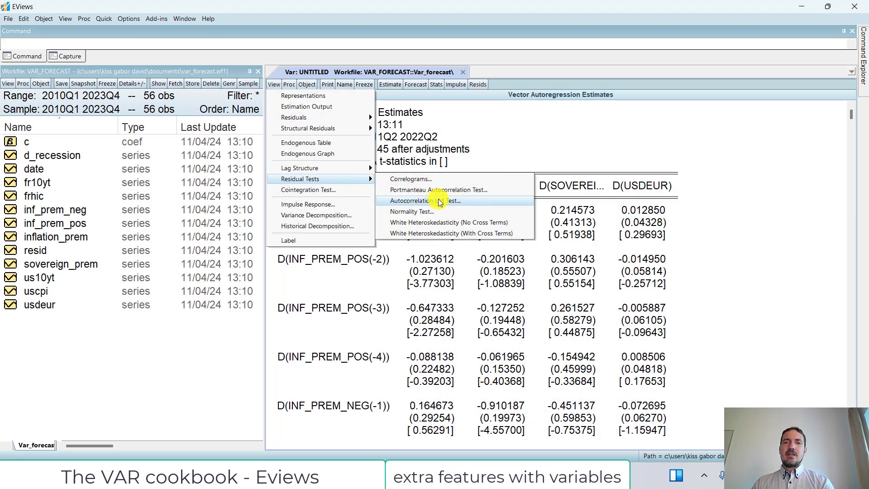
pyautogui.click(440, 201)
pyautogui.click(540, 287)
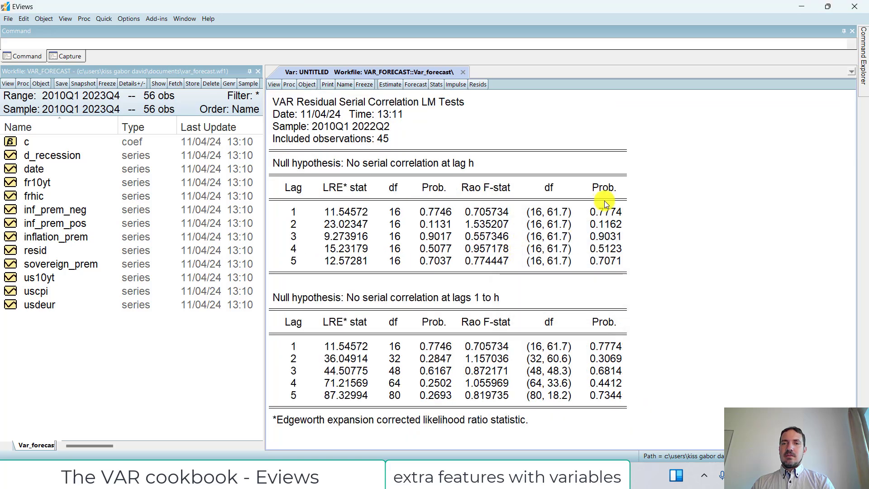
pyautogui.moveTo(605, 200); pyautogui.dragTo(612, 265)
pyautogui.moveTo(607, 340); pyautogui.dragTo(615, 400)
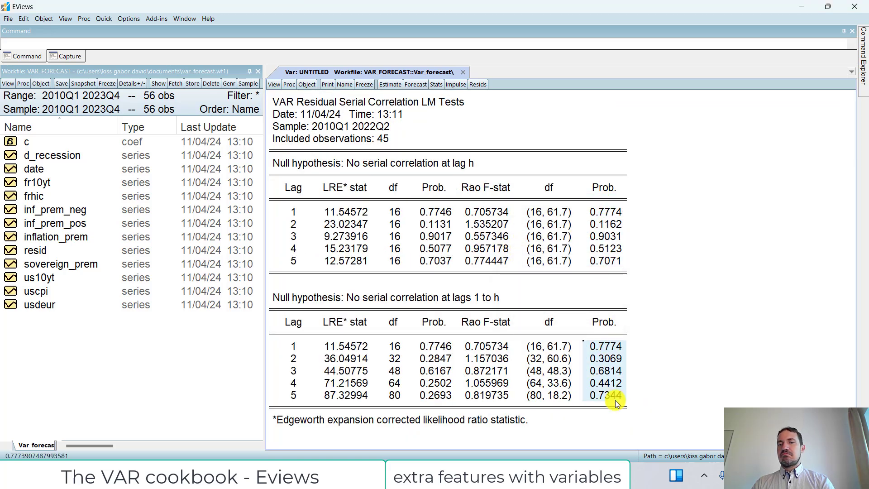
# Step: Copy the complete serial correlation LM test output and paste it at AE11 of the output sheet in Excel
pyautogui.moveTo(266, 103); pyautogui.dragTo(642, 452)
pyautogui.hotkey('alt', 'Tab')
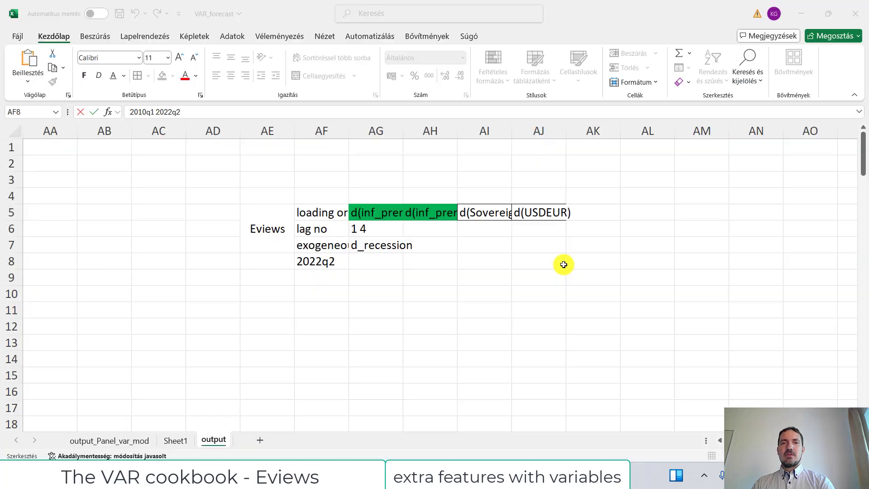
pyautogui.click(333, 308)
pyautogui.click(282, 314)
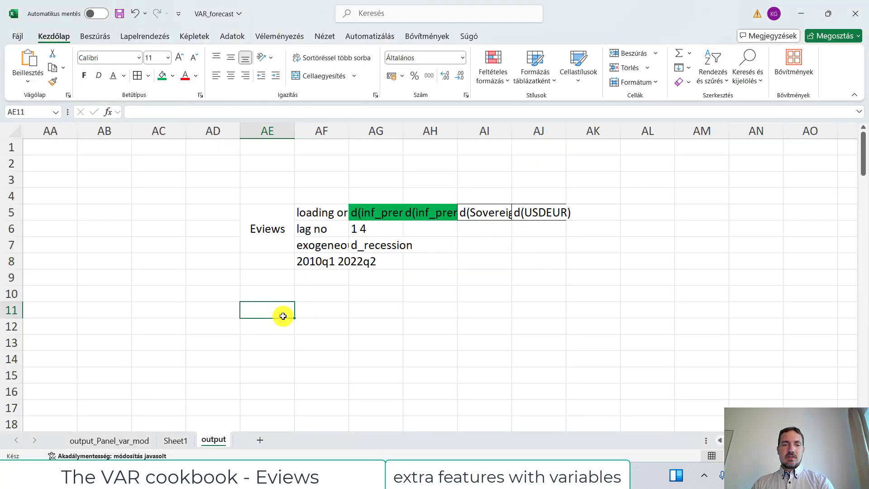
pyautogui.hotkey('ctrl', 'v')
pyautogui.scroll(-6, 466, 316)
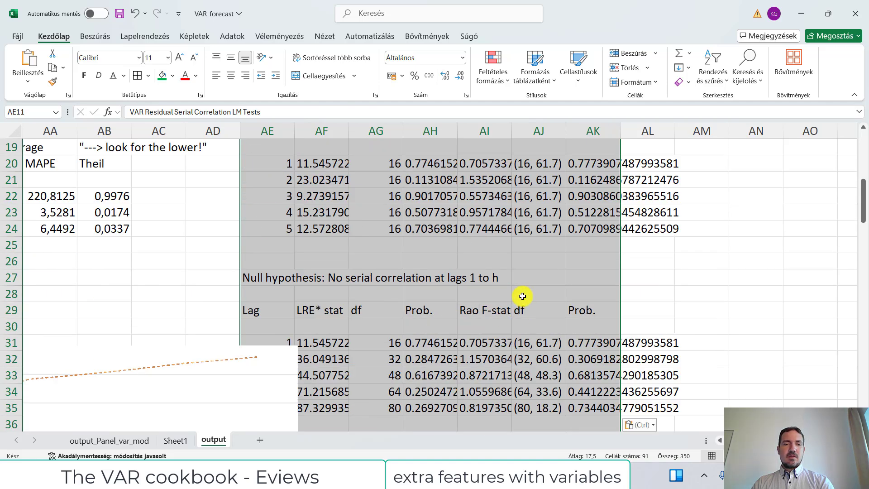
# Step: Back in EViews, run the VAR residual normality test with Cholesky (Lutkepohl) orthogonalization and review its tables
pyautogui.hotkey('alt', 'Tab')
pyautogui.click(274, 84)
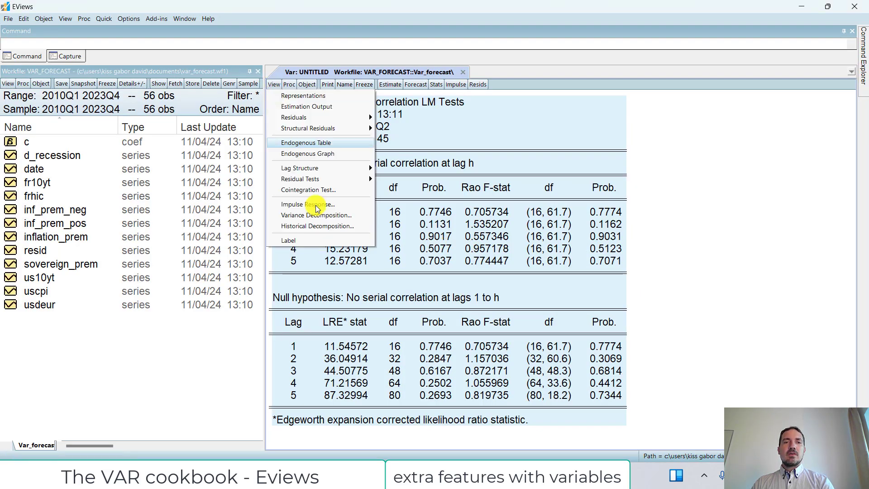
pyautogui.moveTo(350, 179)
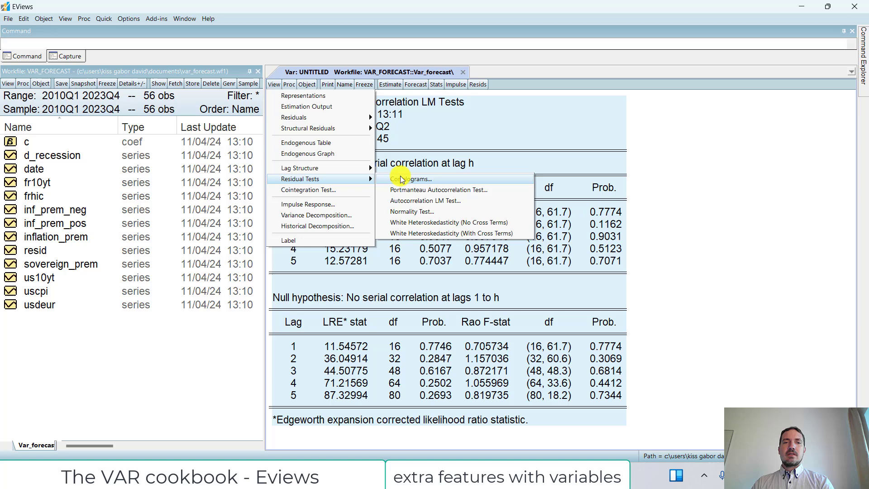
pyautogui.click(474, 213)
pyautogui.click(416, 272)
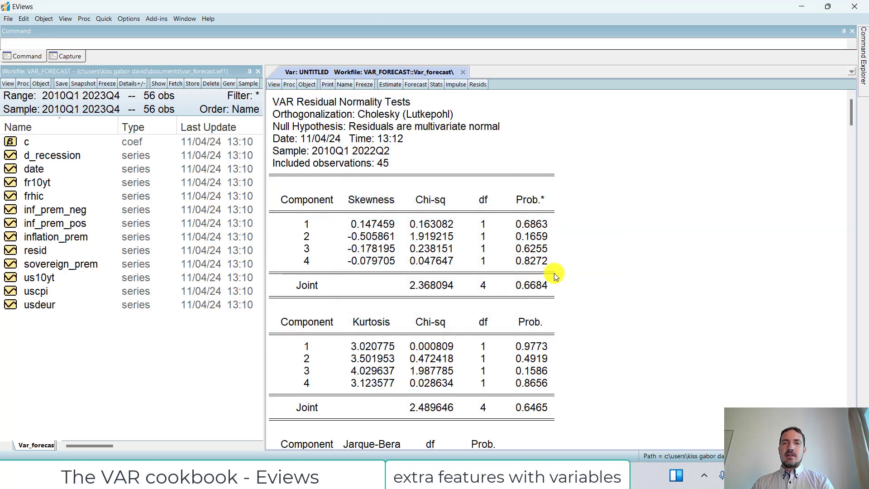
pyautogui.scroll(-3, 577, 274)
pyautogui.scroll(5, 500, 306)
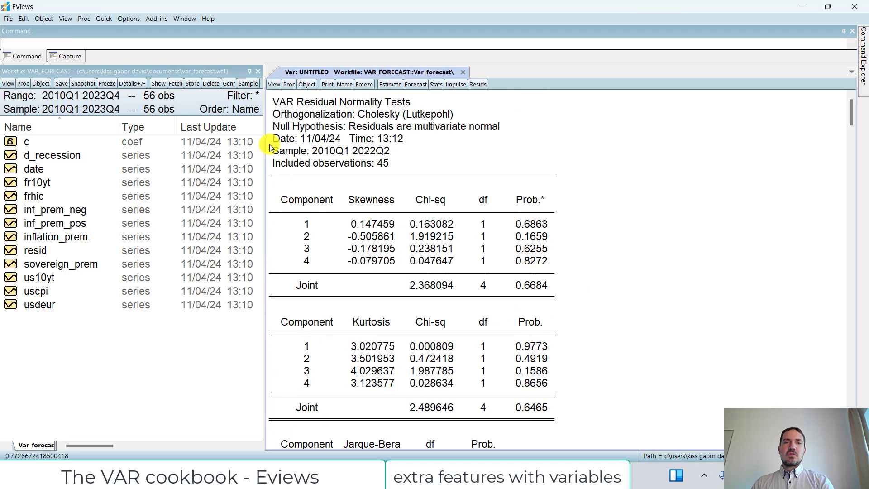
# Step: Copy the complete normality test output and paste it at AE39 of the Excel output sheet, below the LM test results
pyautogui.moveTo(304, 107); pyautogui.dragTo(652, 487)
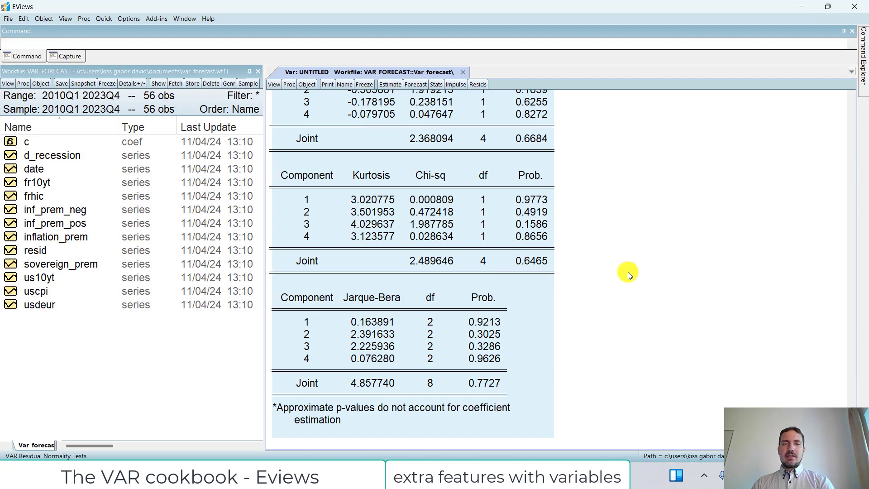
pyautogui.hotkey('alt', 'Tab')
pyautogui.scroll(-8, 616, 264)
pyautogui.scroll(4, 524, 260)
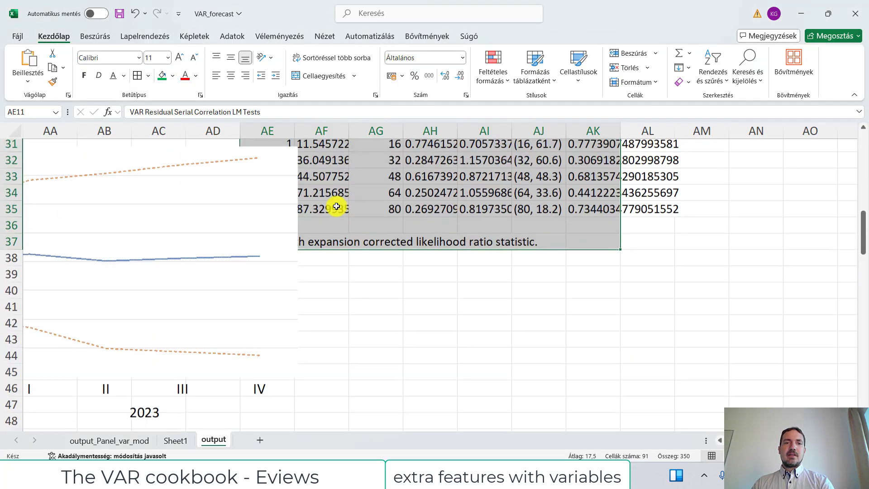
pyautogui.click(310, 277)
pyautogui.press('Left')
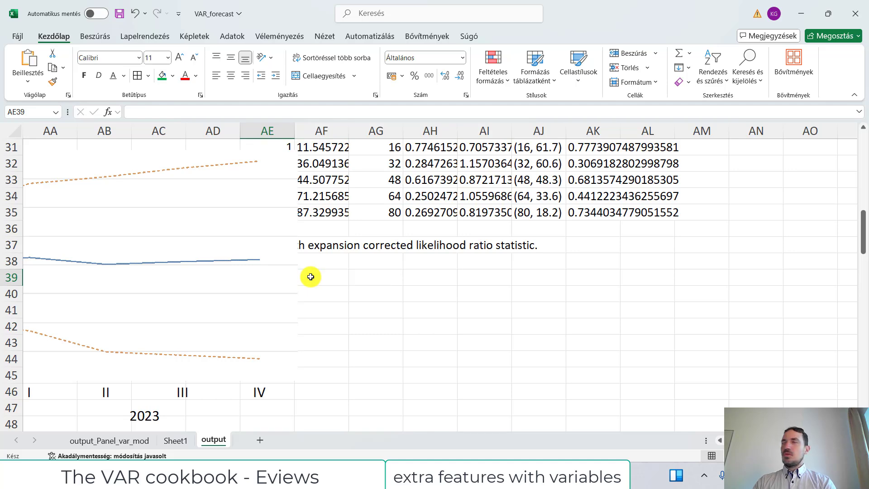
pyautogui.hotkey('ctrl', 'v')
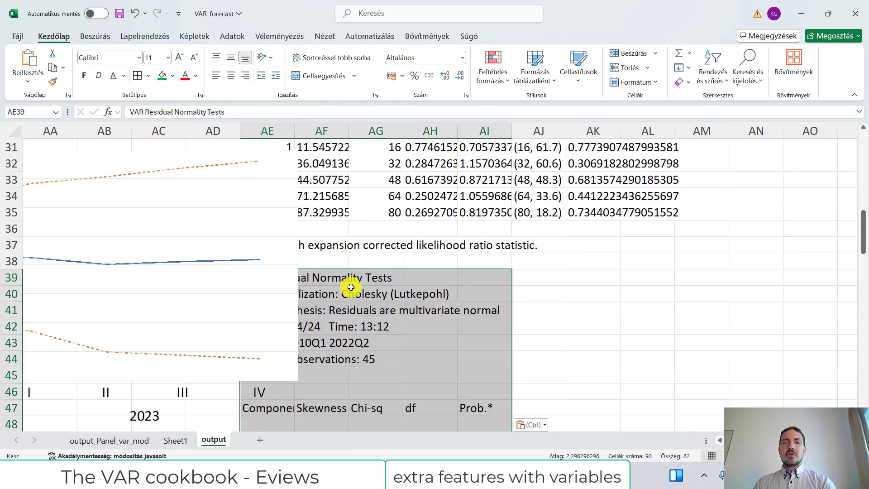
pyautogui.scroll(-7, 573, 308)
pyautogui.scroll(-3, 573, 308)
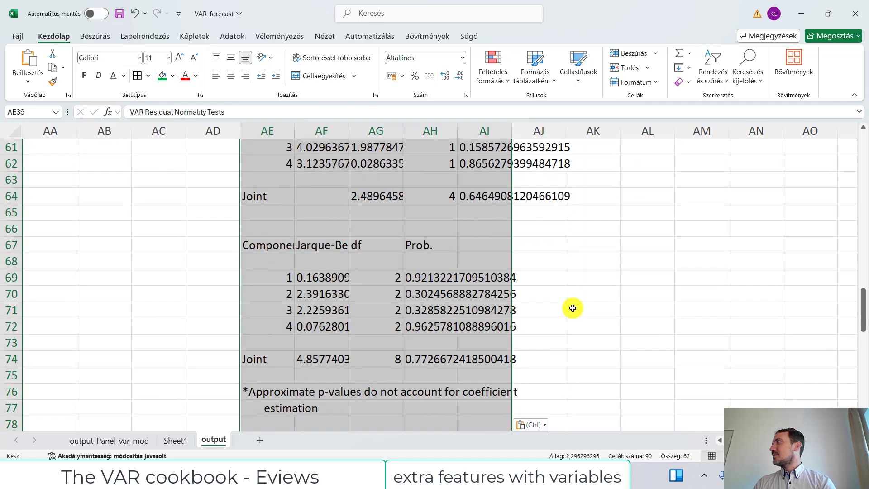
pyautogui.scroll(12, 572, 308)
pyautogui.scroll(8, 573, 303)
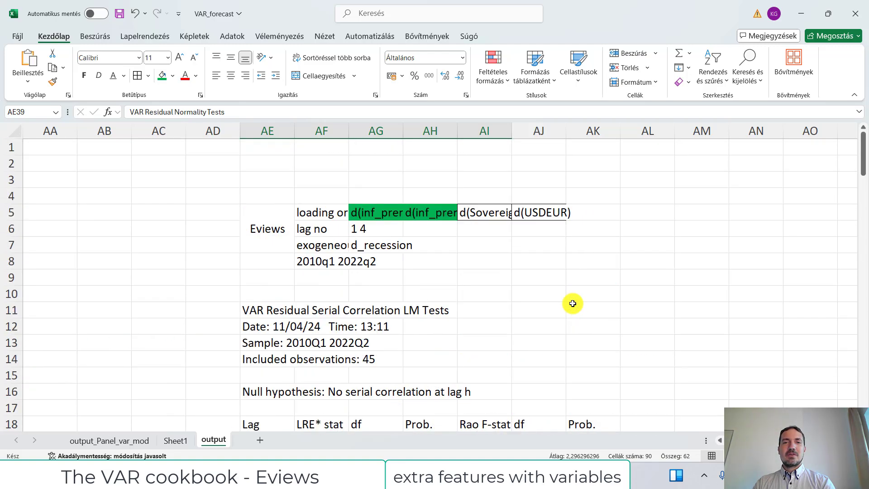
pyautogui.click(577, 286)
# Step: In EViews, estimate the structural factorization of the VAR with the recursive long-run impulse response (F triangular) restriction preset
pyautogui.hotkey('alt', 'Tab')
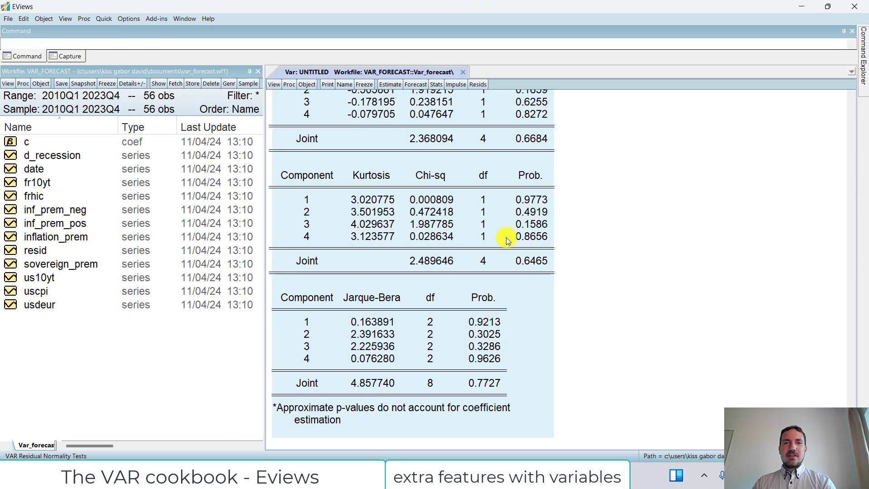
pyautogui.click(289, 85)
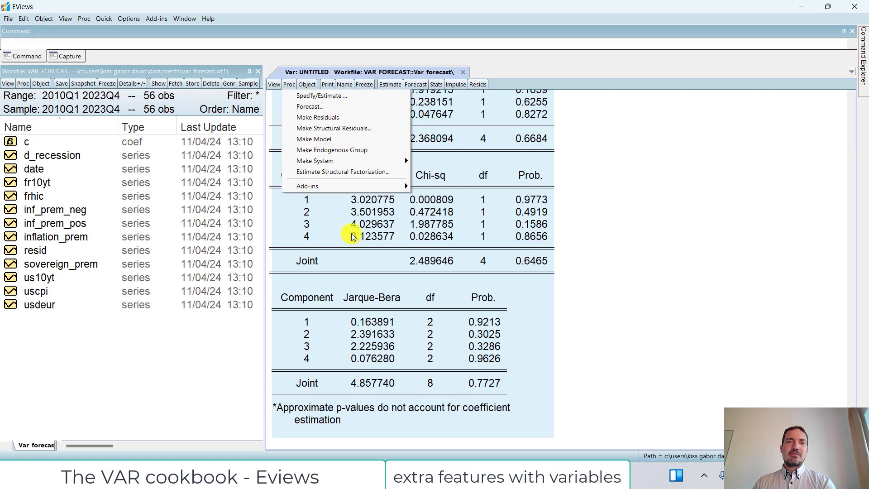
pyautogui.click(361, 174)
pyautogui.click(569, 178)
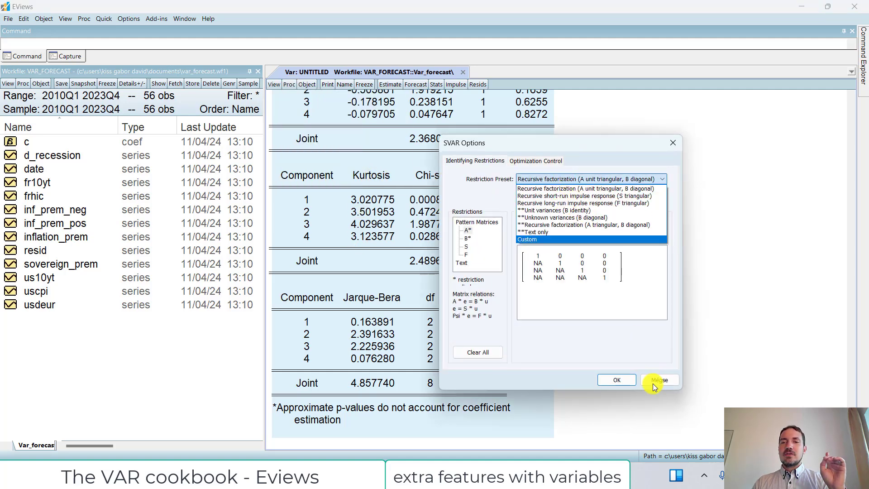
pyautogui.press('Escape')
pyautogui.click(588, 179)
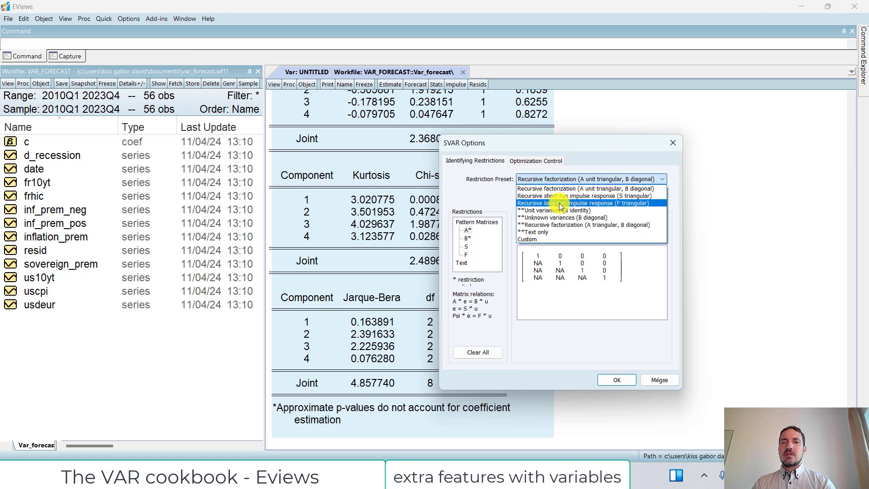
pyautogui.click(569, 195)
pyautogui.click(616, 378)
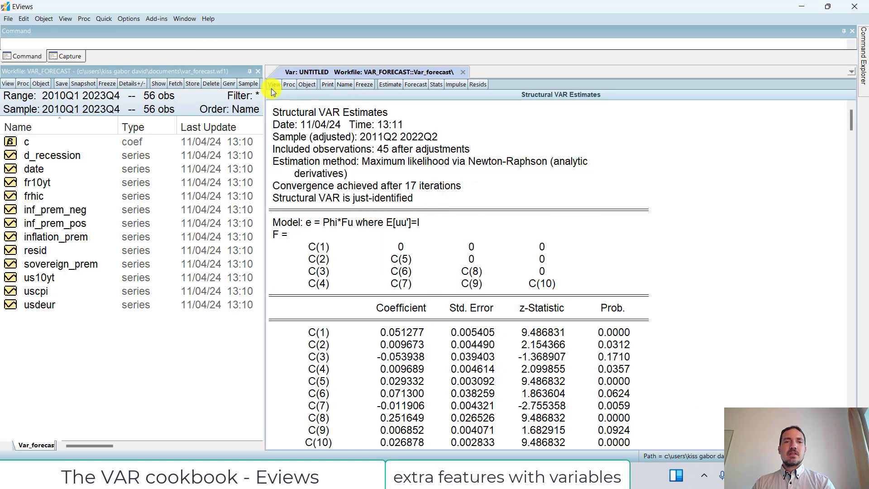
# Step: Set up impulse responses with the Cholesky - dof adjusted decomposition, confidence levels 0.68 and 0.95, and intervals displayed using lines
pyautogui.click(273, 85)
pyautogui.click(342, 220)
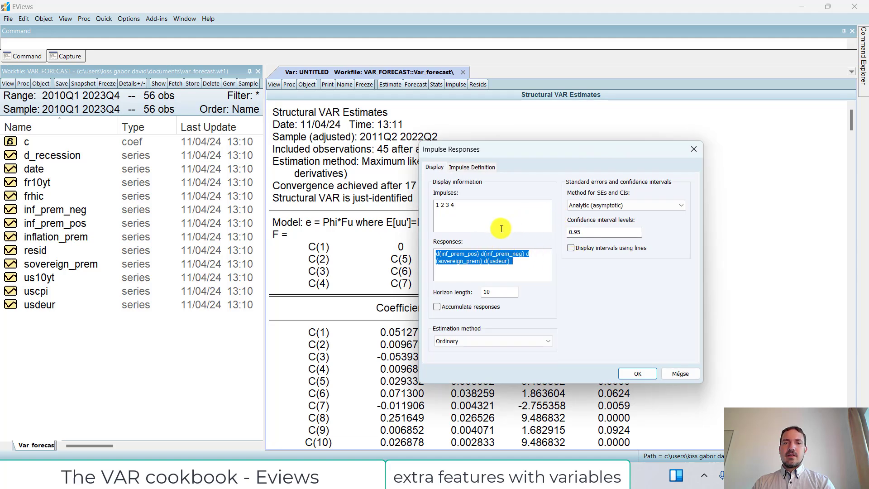
pyautogui.click(455, 168)
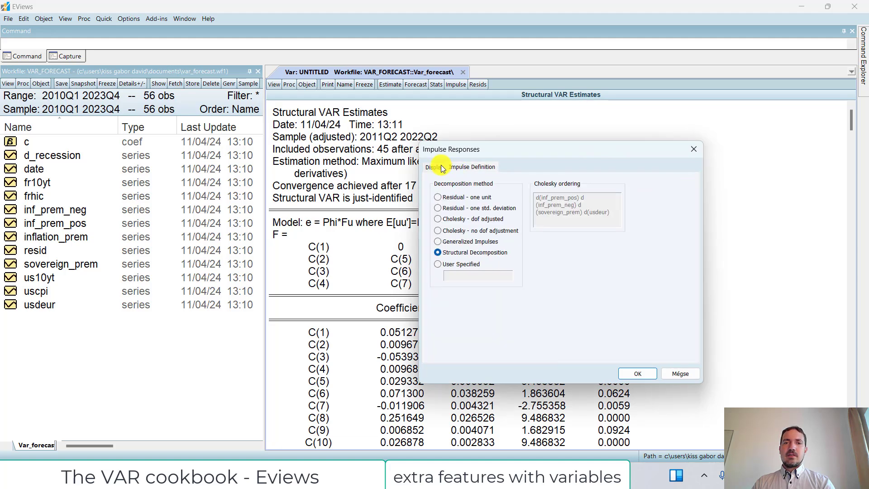
pyautogui.click(437, 219)
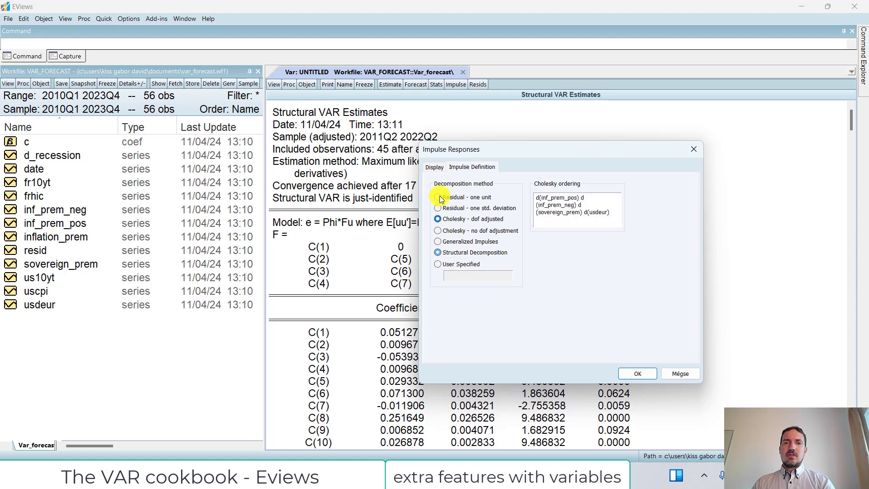
pyautogui.click(434, 167)
pyautogui.click(569, 231)
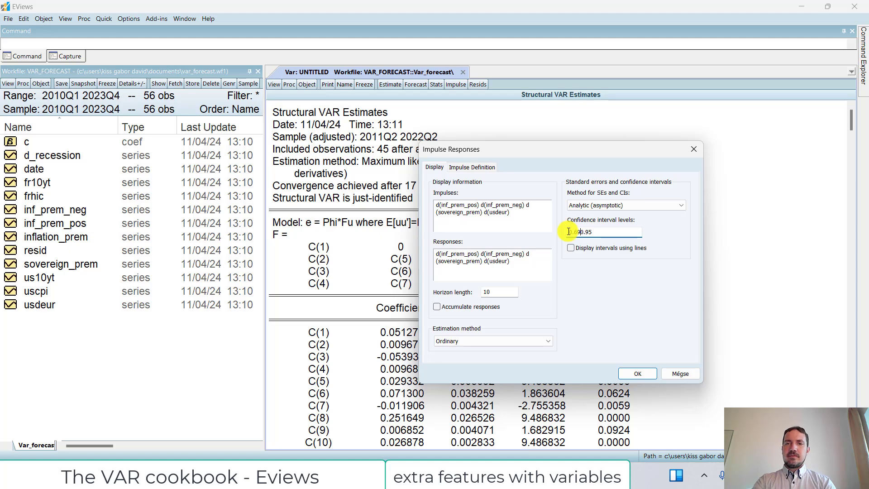
pyautogui.write('0.68')
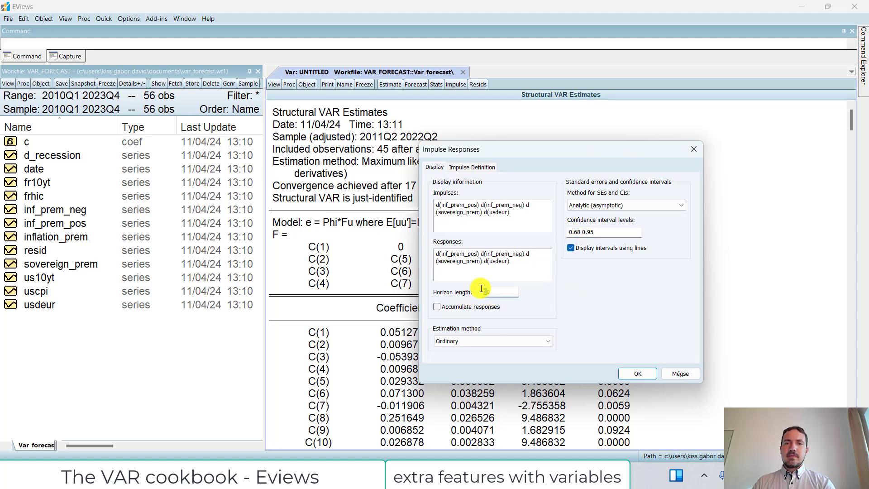
# Step: Set the horizon length to 12, keep only d(usdeur) as the response, and plot the impulse responses
pyautogui.moveTo(481, 290); pyautogui.dragTo(498, 292)
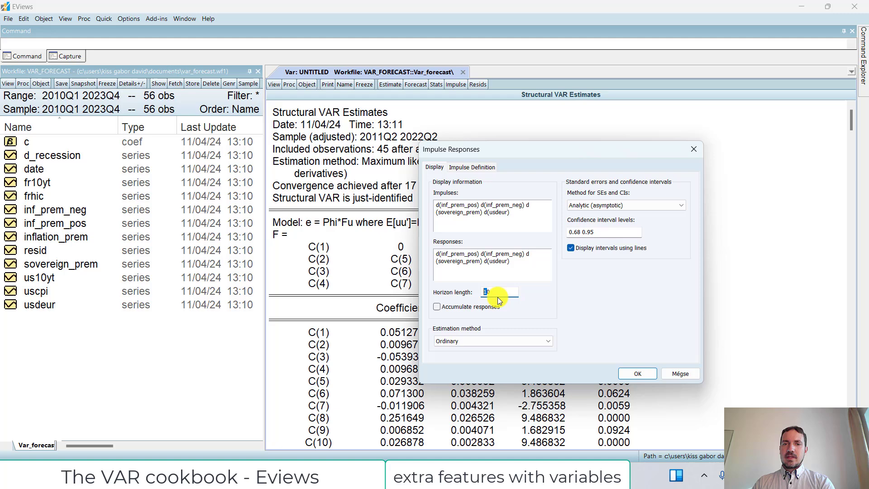
pyautogui.click(437, 307)
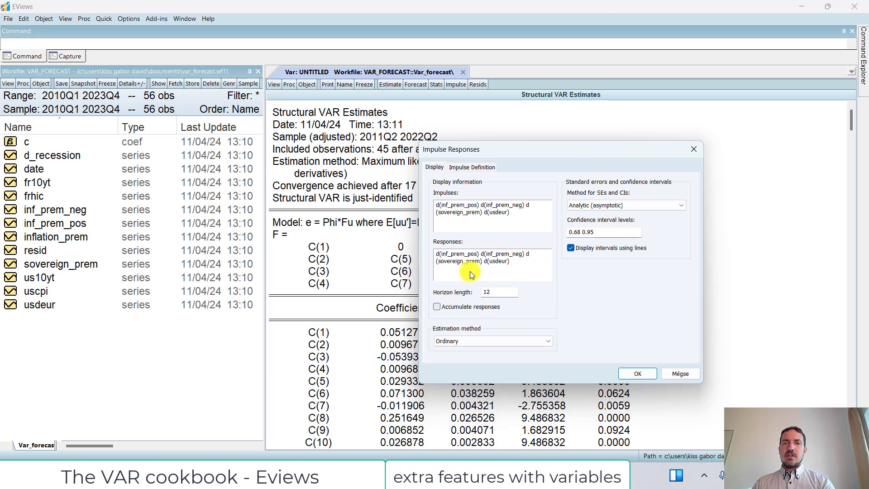
pyautogui.moveTo(484, 259); pyautogui.dragTo(430, 254)
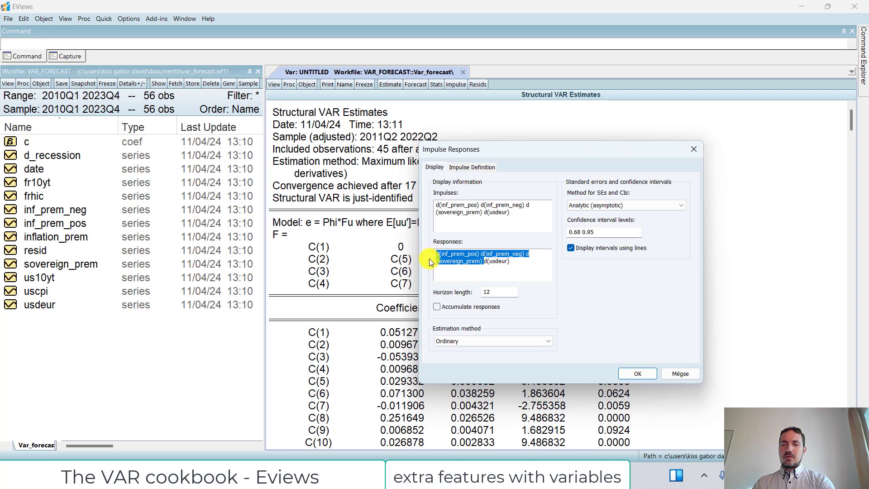
pyautogui.press('Delete')
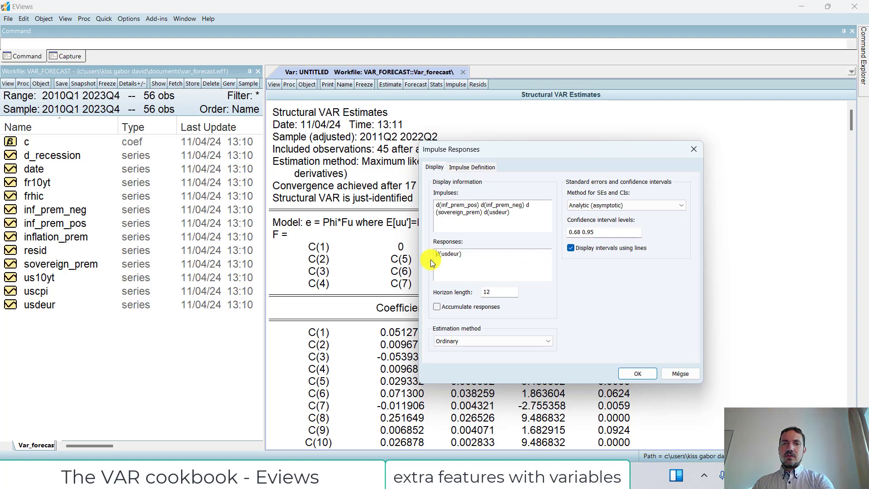
pyautogui.click(642, 369)
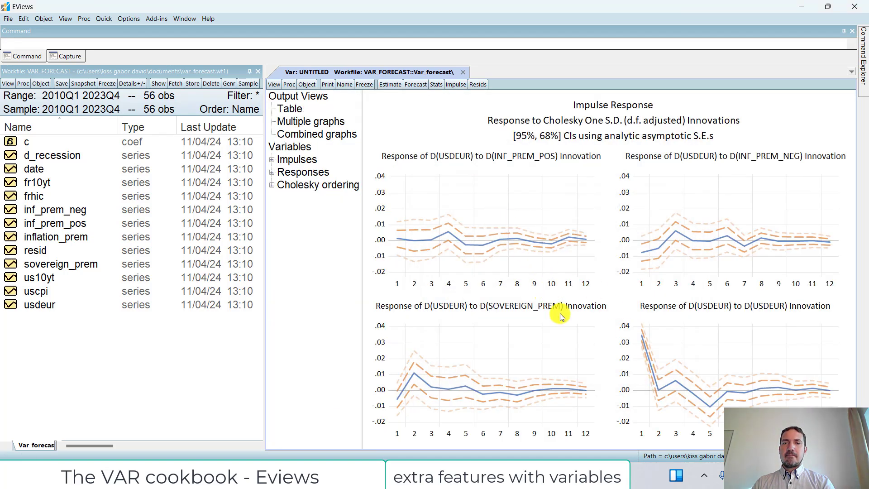
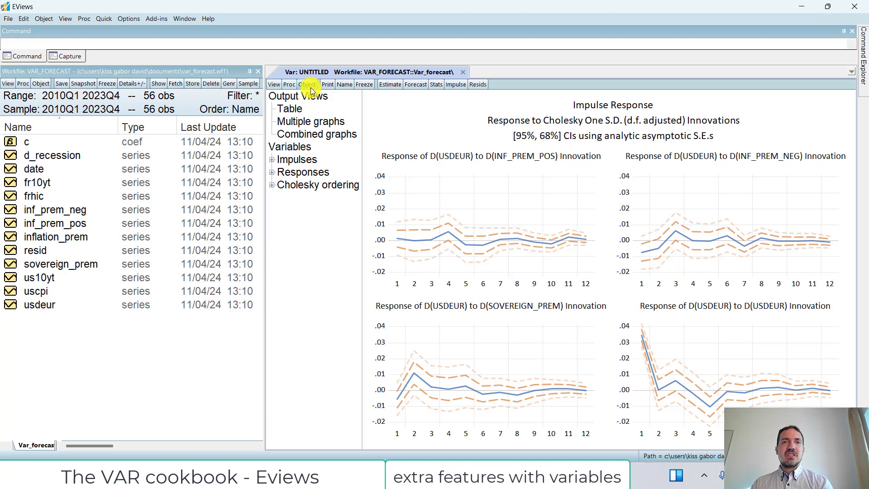
# Step: Regenerate the d(usdeur) impulse responses using structural decomposition, with accumulated responses enabled
pyautogui.click(276, 84)
pyautogui.click(299, 320)
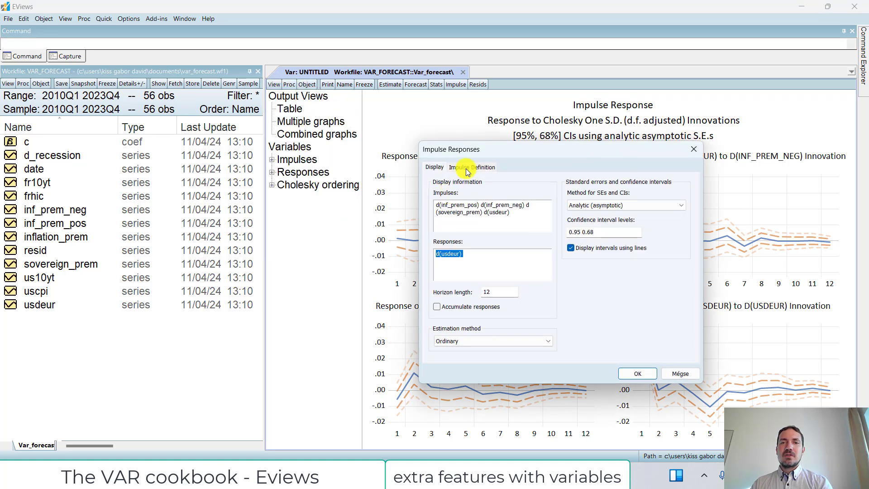
pyautogui.click(472, 167)
pyautogui.click(438, 252)
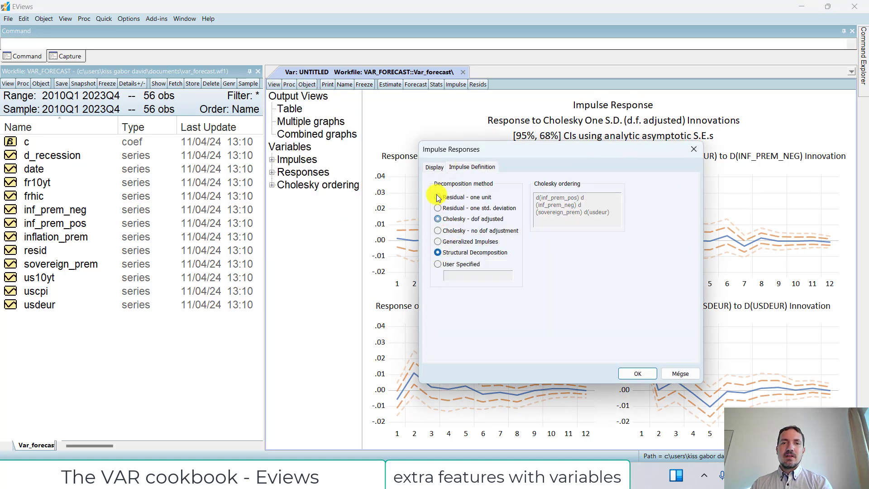
pyautogui.click(435, 167)
pyautogui.click(457, 307)
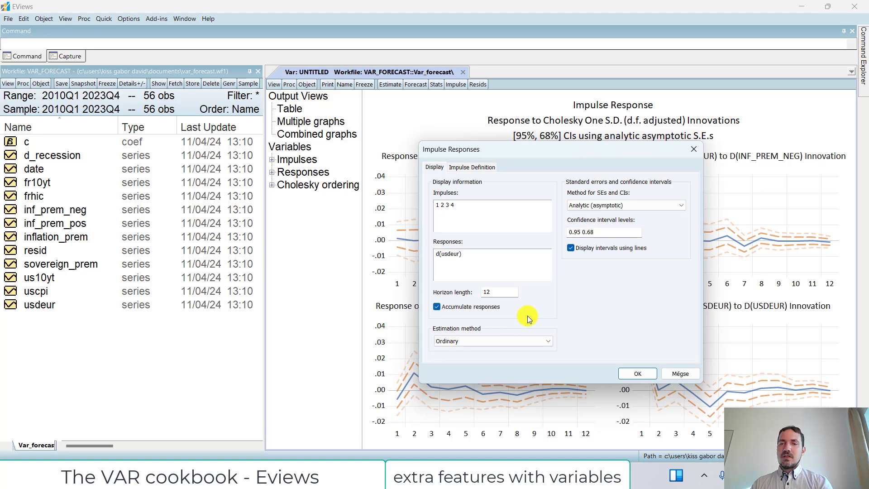
pyautogui.click(622, 371)
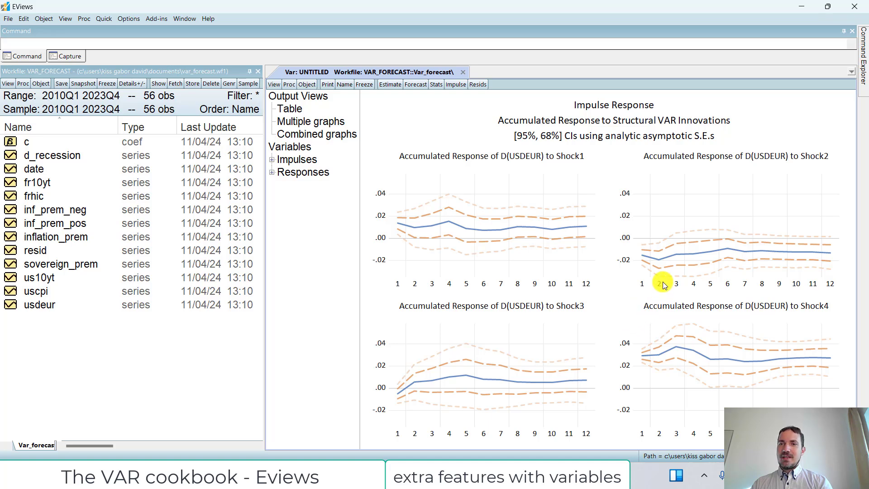
# Step: Rename the Shock1 graph title to "Accumulated Response of D(USDEUR) to inf +"
pyautogui.doubleClick(572, 155)
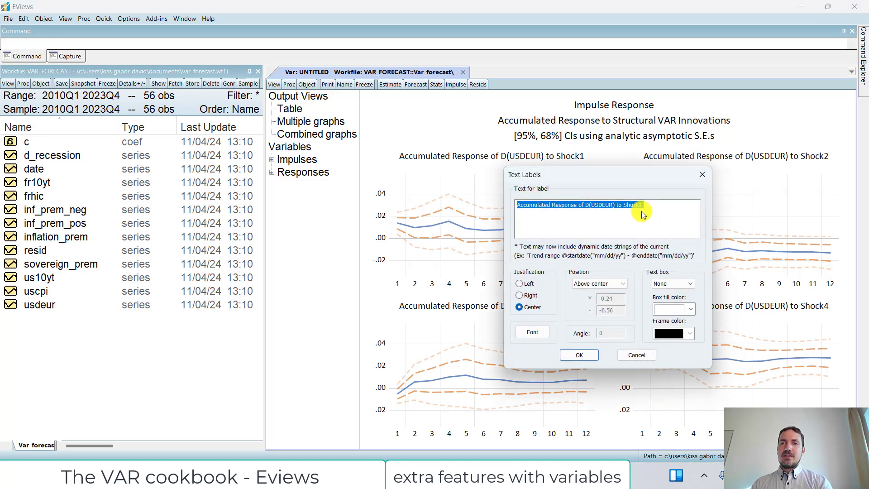
pyautogui.click(629, 205)
pyautogui.doubleClick(626, 206)
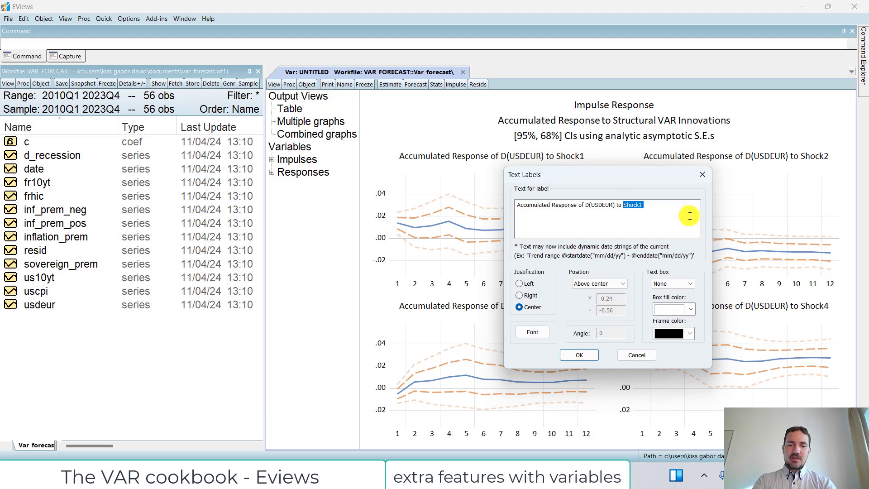
pyautogui.write('inf +')
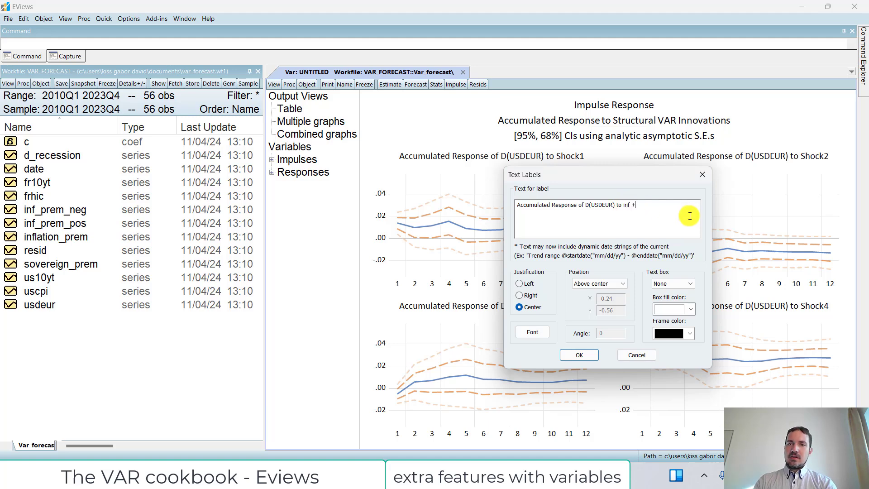
pyautogui.click(586, 356)
# Step: Rename the Shock2 graph title to "Accumulated Response of D(USDEUR) to inf -"
pyautogui.doubleClick(711, 157)
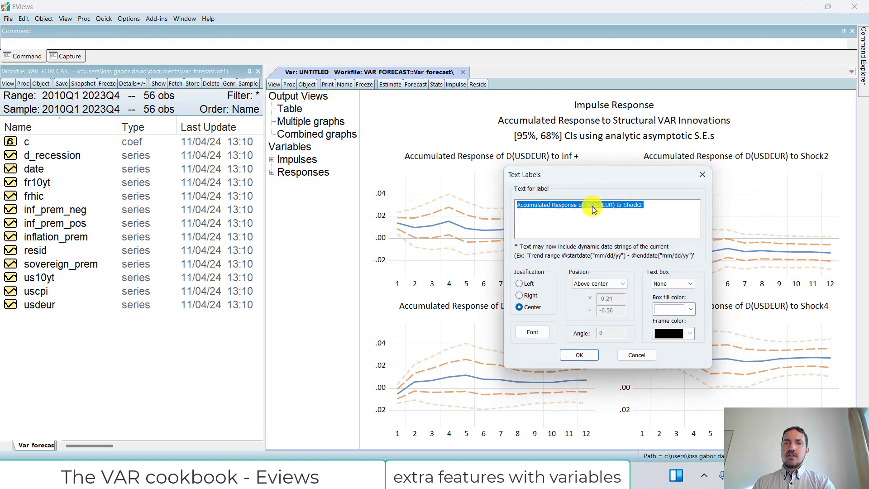
pyautogui.click(625, 206)
pyautogui.doubleClick(631, 205)
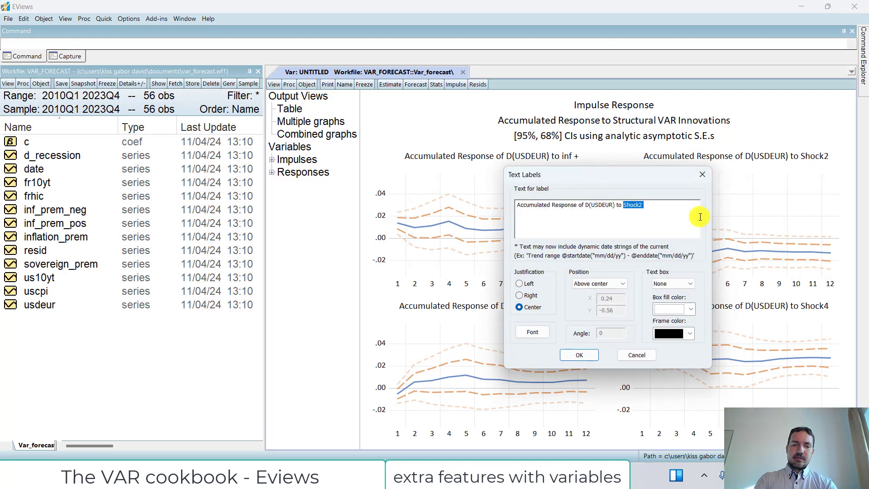
pyautogui.write('inf -')
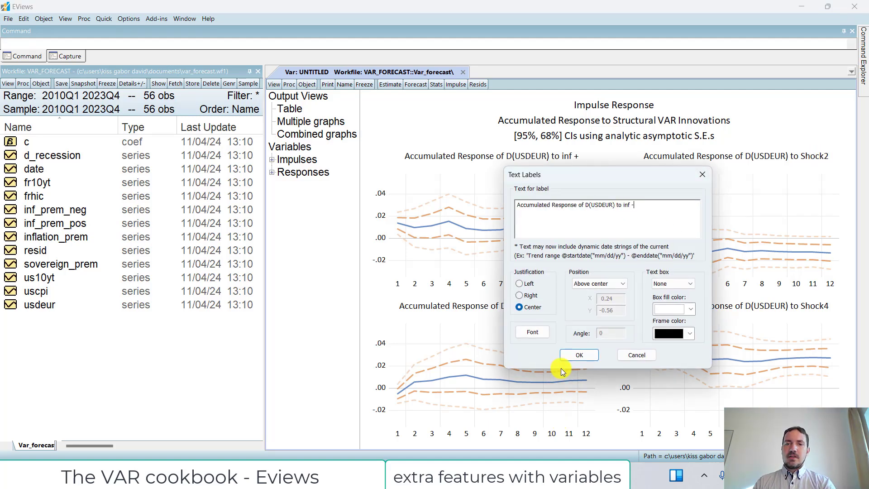
pyautogui.click(571, 356)
# Step: Rename the Shock3 graph title to "Accumulated Response of D(USDEUR) to sov prem"
pyautogui.doubleClick(564, 307)
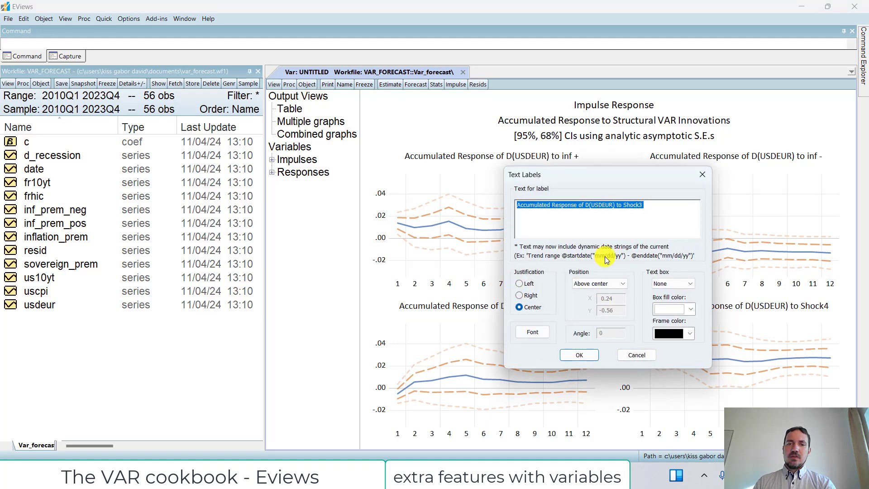
pyautogui.click(632, 204)
pyautogui.moveTo(624, 205); pyautogui.dragTo(657, 208)
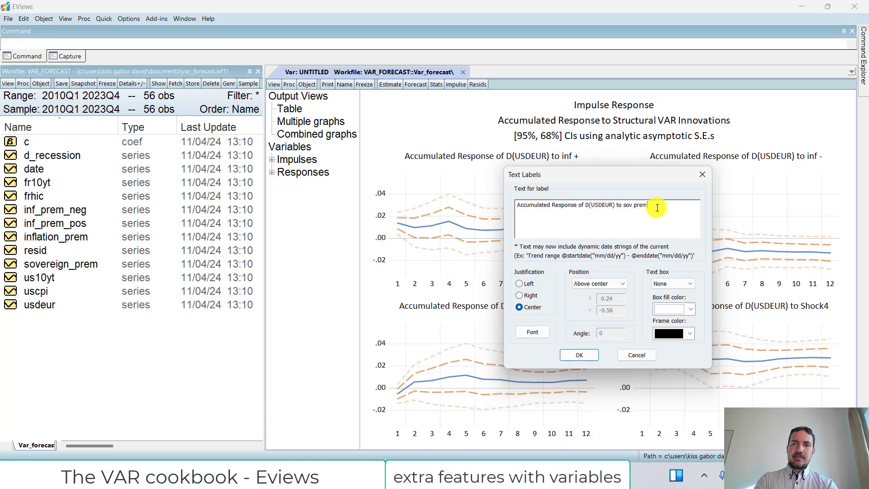
pyautogui.click(594, 355)
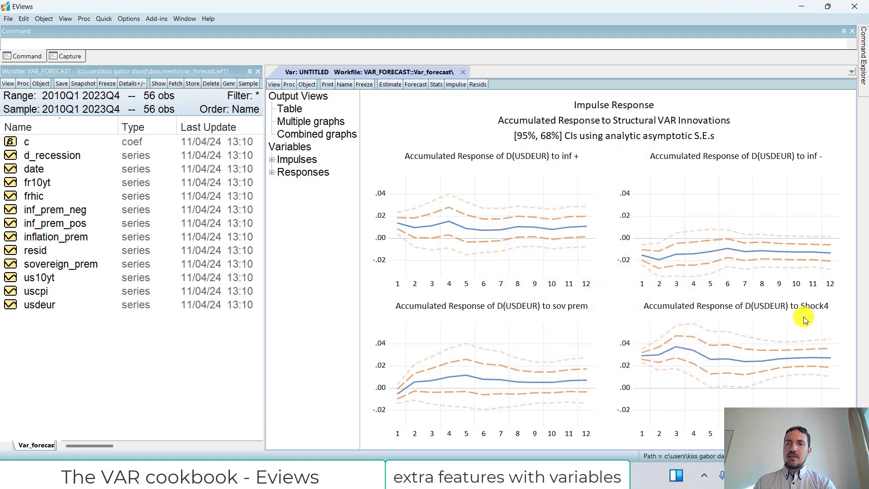
# Step: Rename the Shock4 graph title to "Accumulated Response of D(USDEUR) to fx"
pyautogui.doubleClick(819, 306)
pyautogui.click(625, 207)
pyautogui.doubleClick(629, 205)
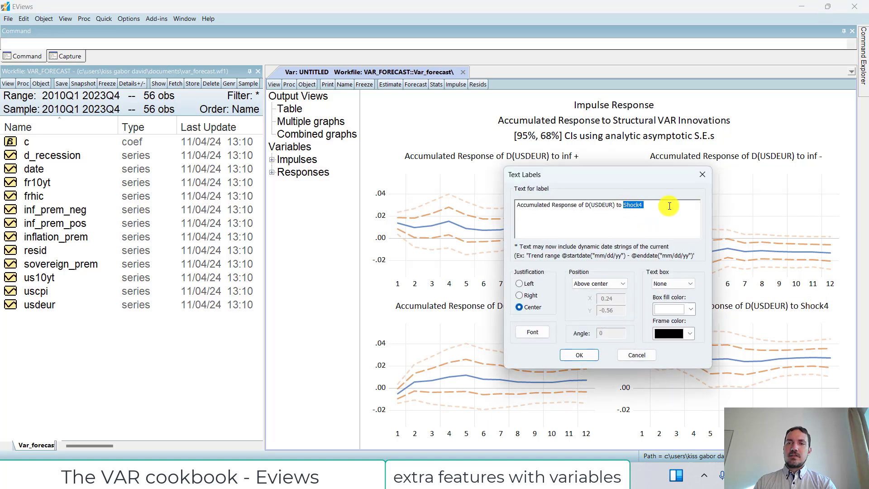
pyautogui.write('fx')
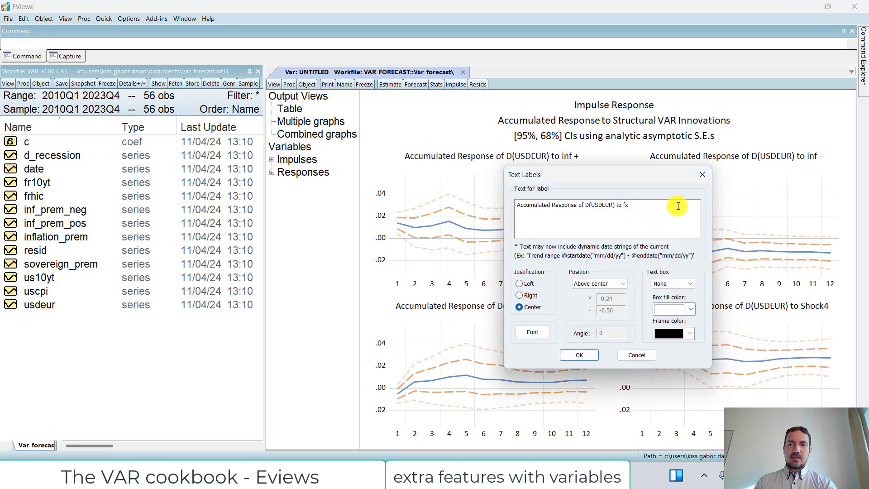
pyautogui.click(580, 355)
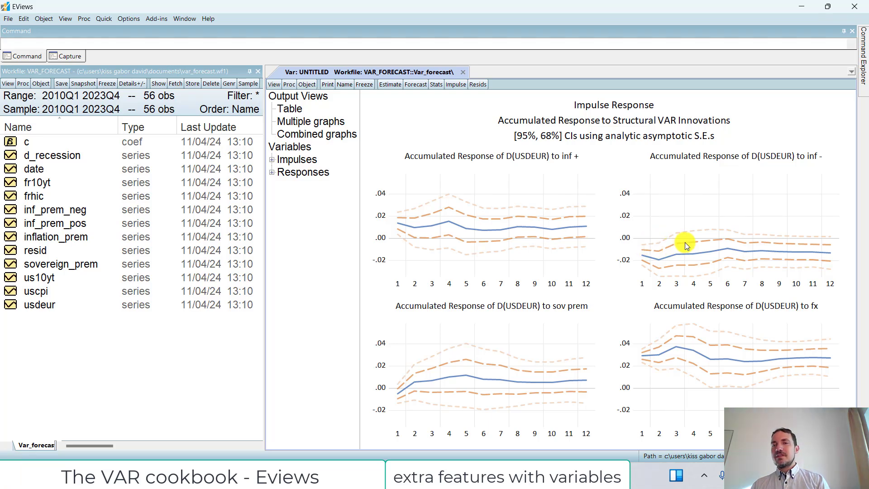
# Step: Copy the accumulated impulse response graphs and paste them at AL11 of the Excel output sheet, beside the LM test results
pyautogui.moveTo(675, 244)
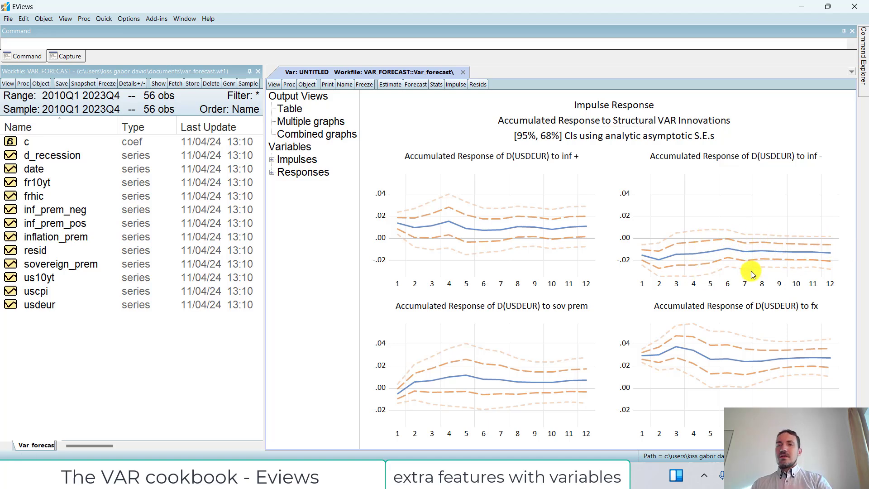
pyautogui.moveTo(752, 270)
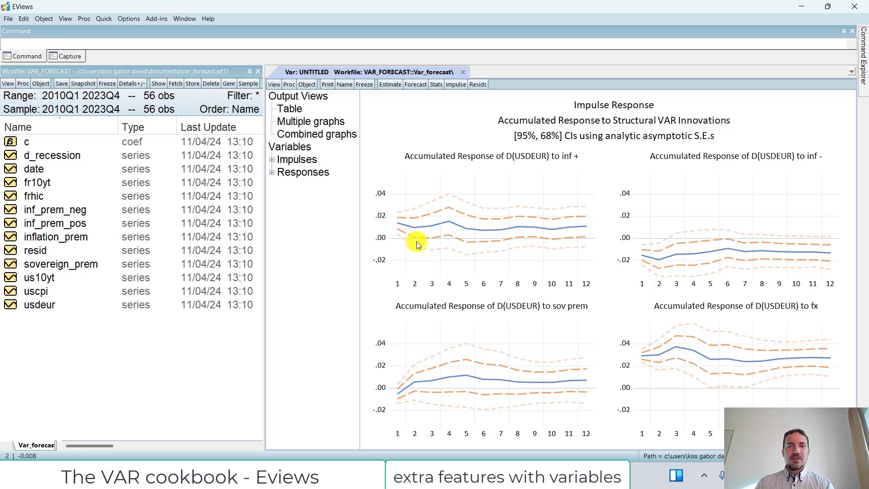
pyautogui.moveTo(414, 237)
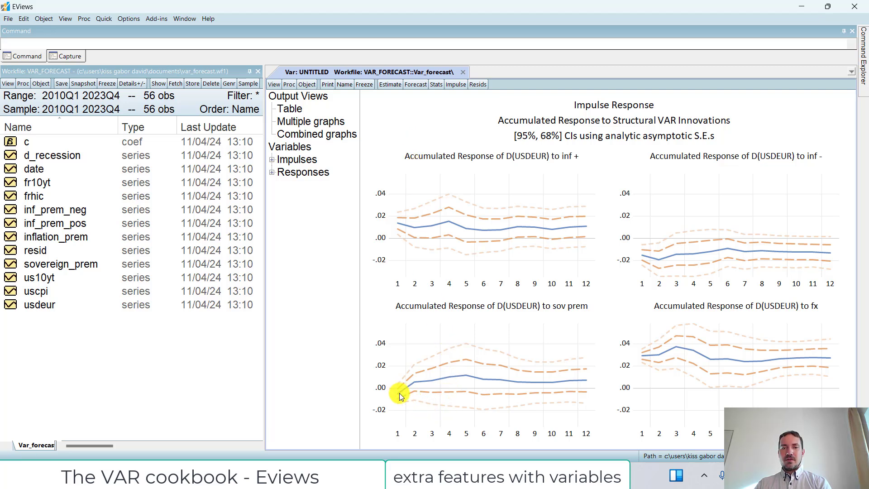
pyautogui.moveTo(395, 387)
pyautogui.rightClick(401, 149)
pyautogui.click(401, 160)
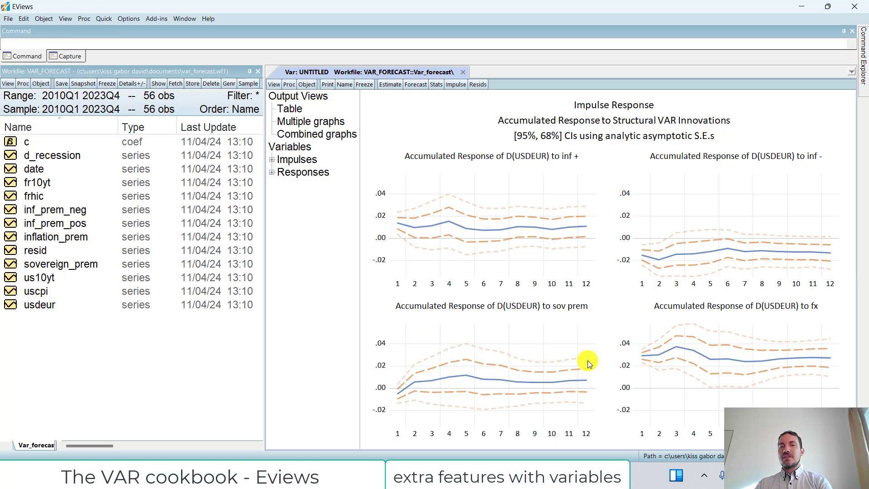
pyautogui.hotkey('alt', 'Tab')
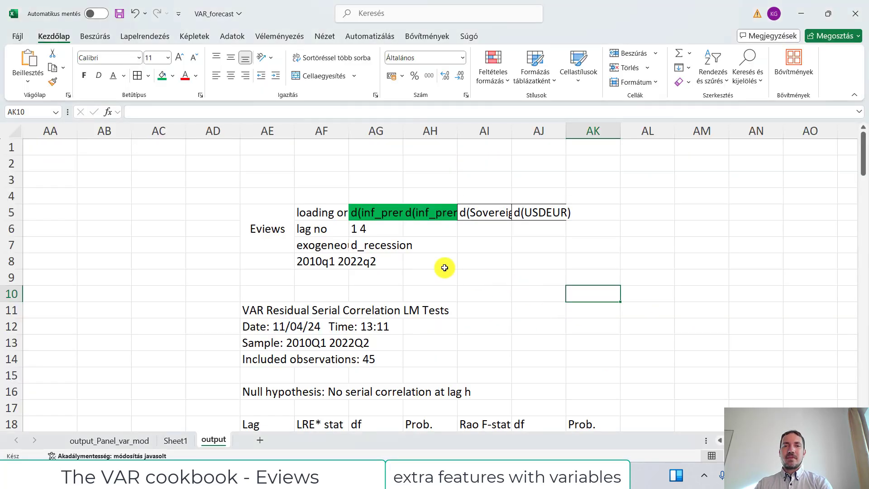
pyautogui.scroll(-3, 590, 291)
pyautogui.scroll(2, 633, 291)
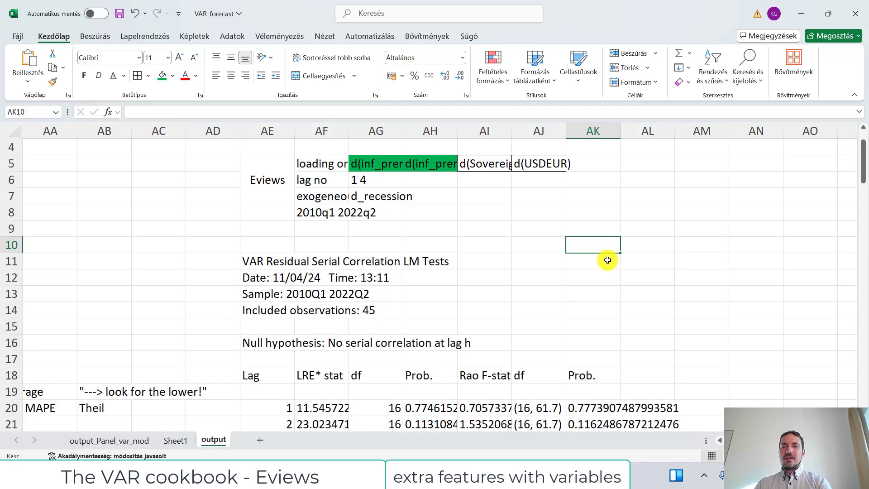
pyautogui.click(607, 259)
pyautogui.click(651, 267)
pyautogui.hotkey('ctrl', 'v')
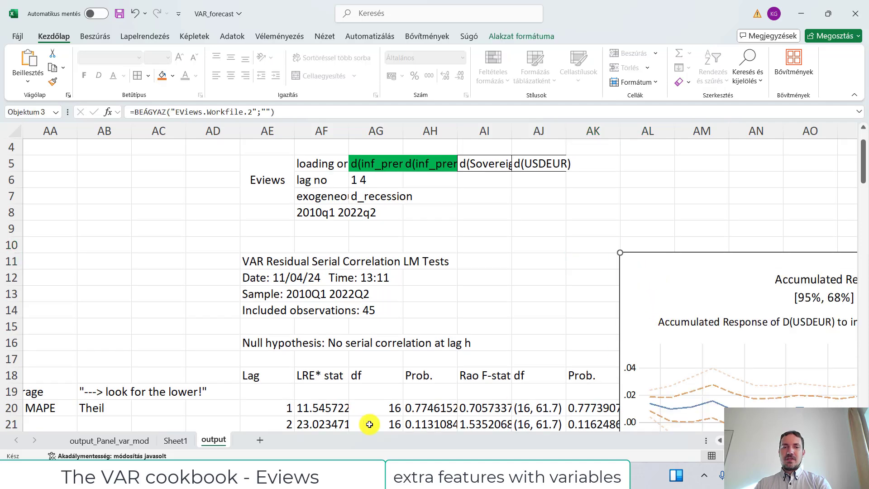
# Step: Review the positive and negative inflation premium formulas and the source series headers on Sheet1, and return to the output sheet
pyautogui.click(168, 439)
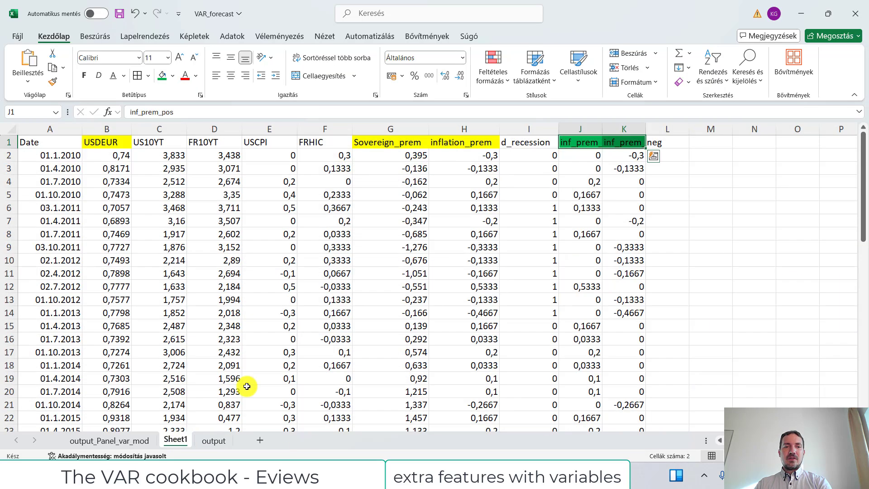
pyautogui.click(587, 164)
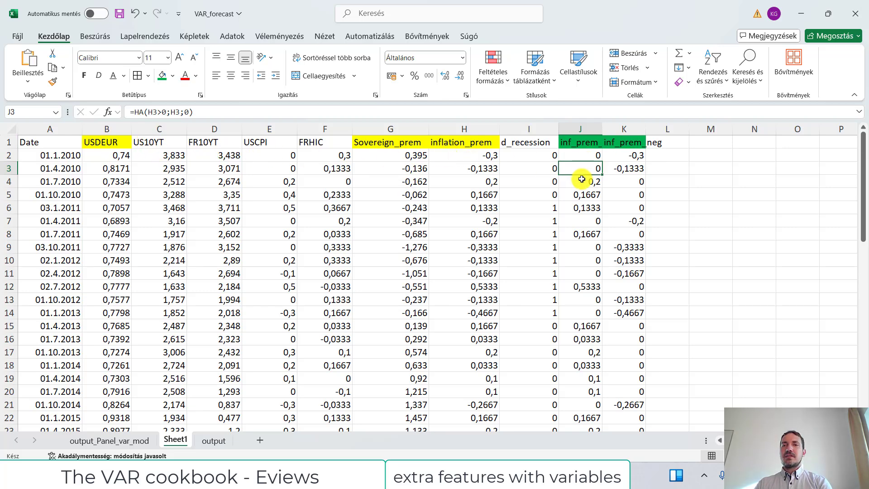
pyautogui.click(587, 155)
pyautogui.click(620, 154)
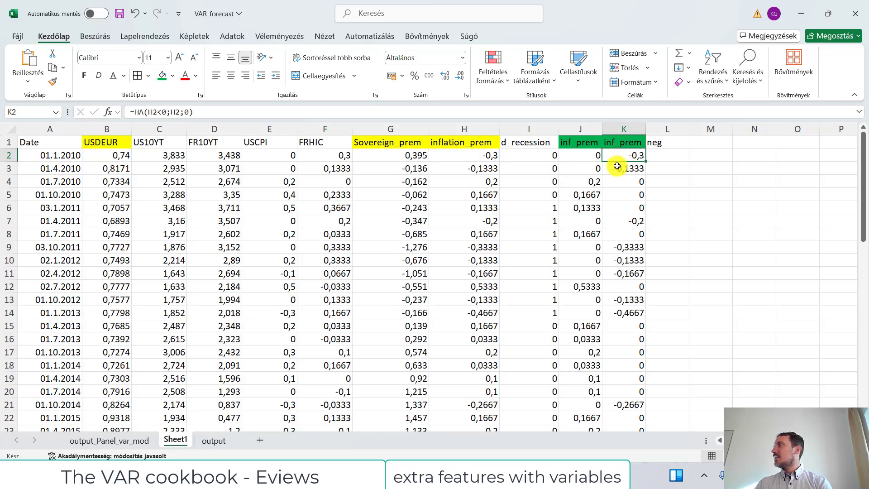
pyautogui.click(617, 167)
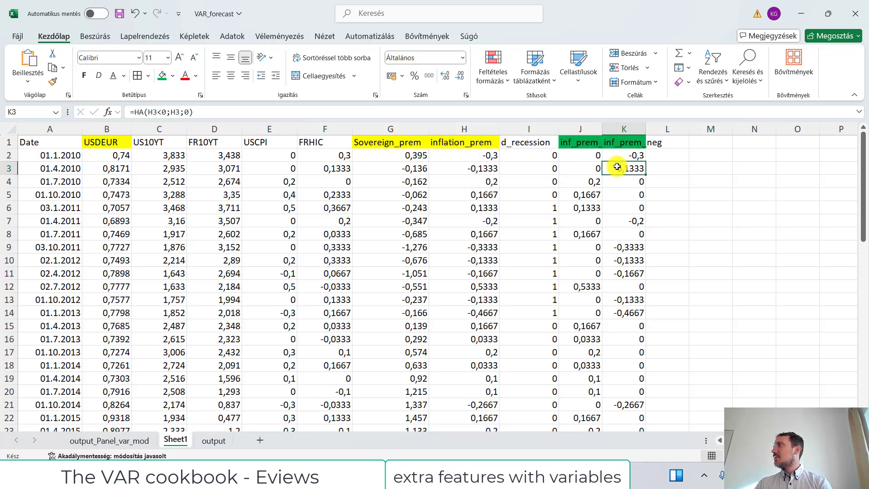
pyautogui.click(582, 206)
pyautogui.click(614, 159)
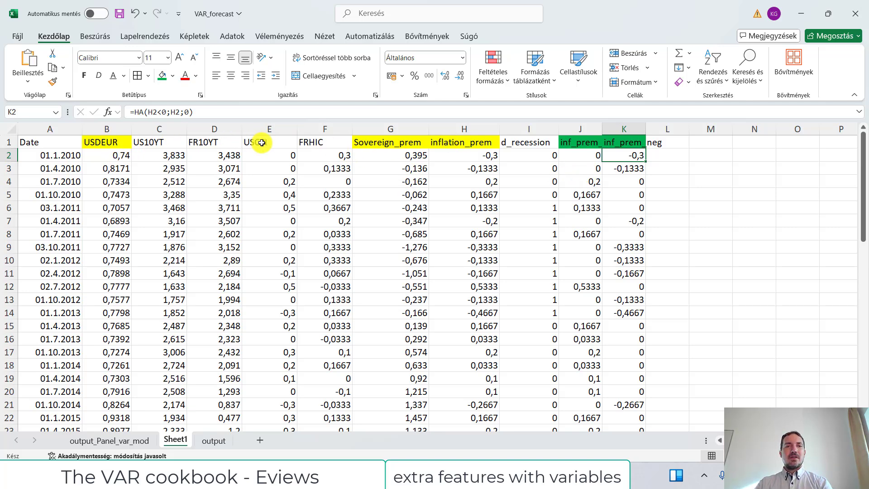
pyautogui.click(164, 142)
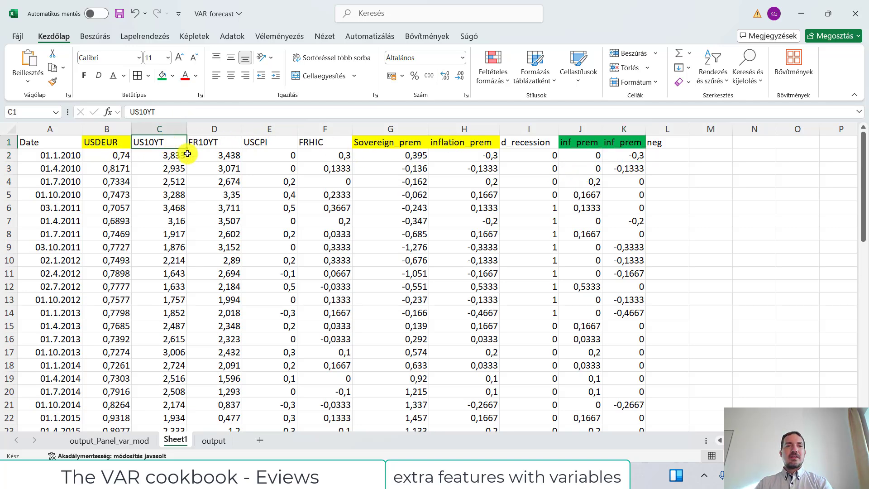
pyautogui.click(257, 142)
pyautogui.click(308, 142)
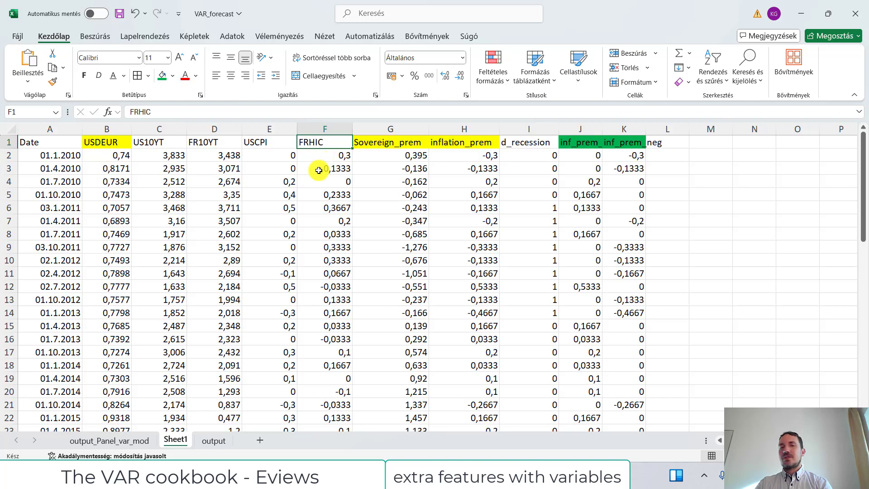
pyautogui.click(213, 440)
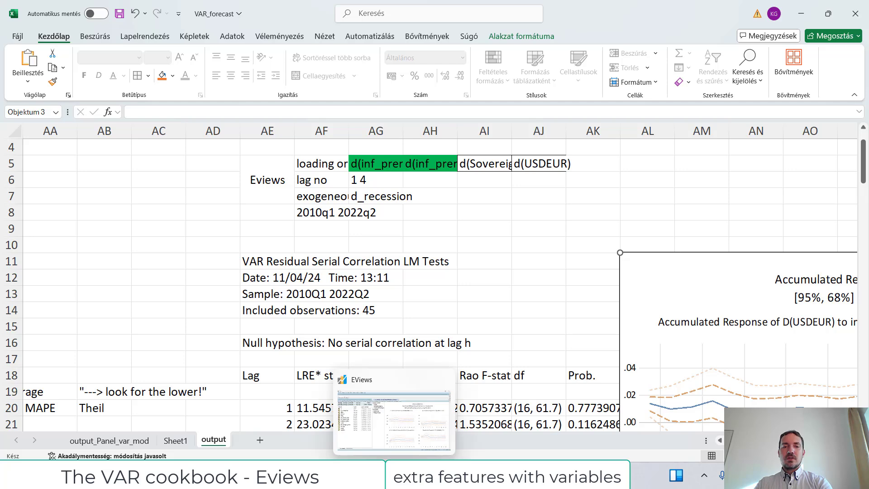
# Step: Switch to EViews and review the impulse response settings for d(usdeur) without changing them
pyautogui.hotkey('alt', 'Tab')
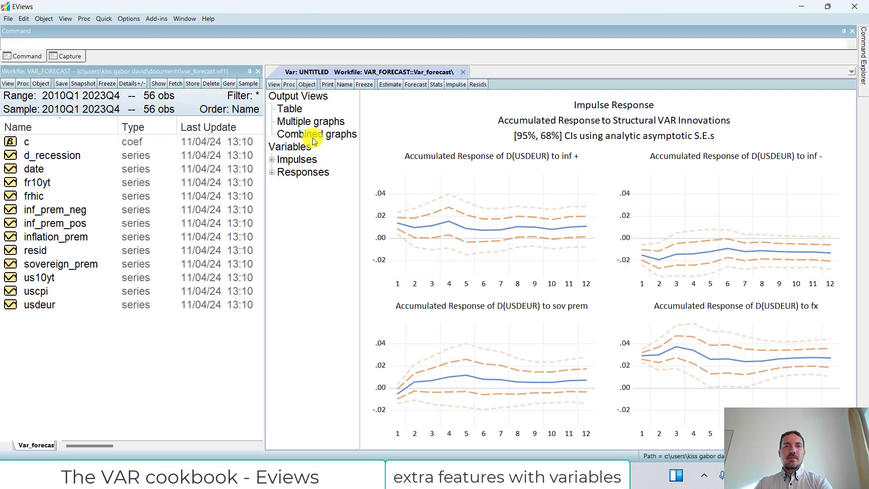
pyautogui.click(289, 84)
pyautogui.click(332, 215)
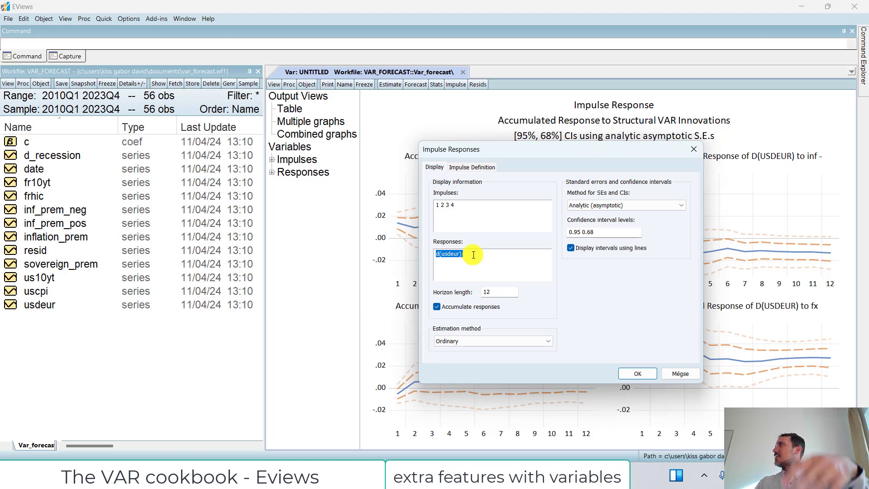
pyautogui.click(677, 375)
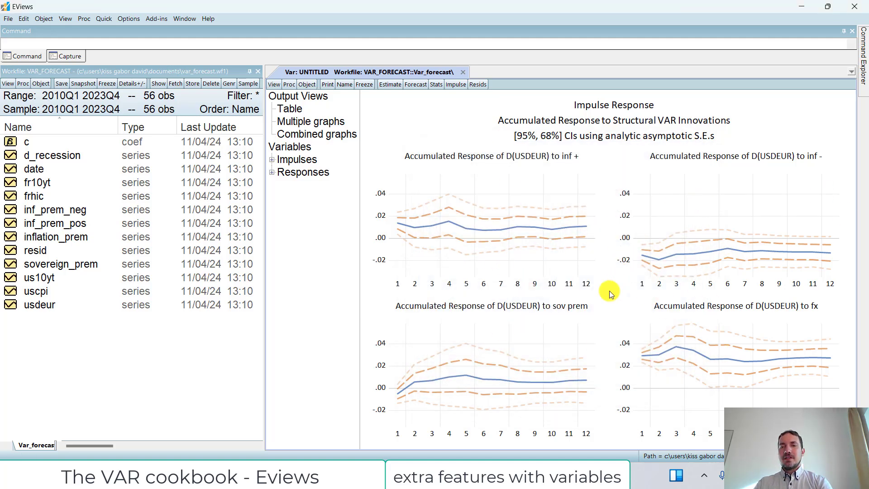
# Step: Generate the variance decomposition table of d(usdeur) for components 1 2 3 4 with horizon 12, without confidence intervals
pyautogui.moveTo(673, 347)
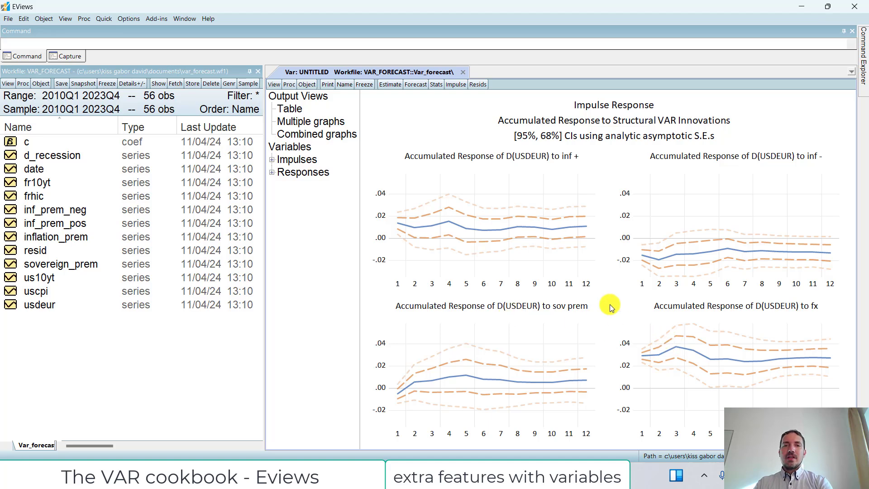
pyautogui.click(274, 84)
pyautogui.click(330, 226)
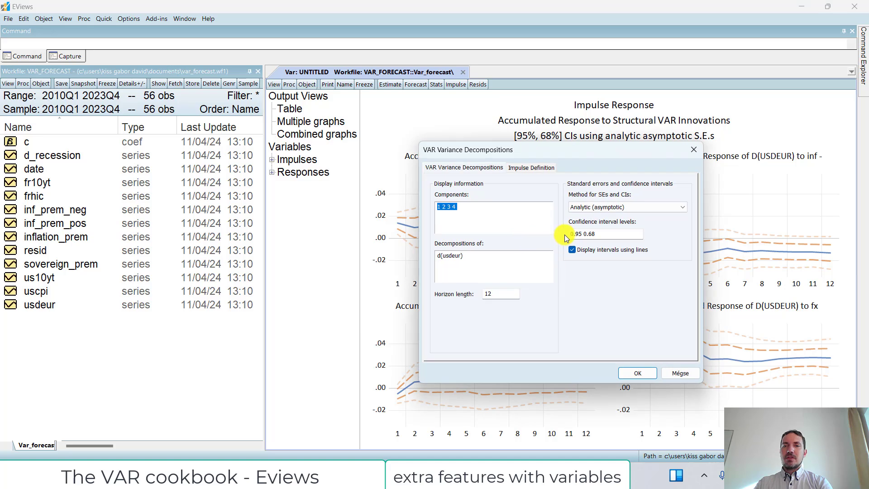
pyautogui.click(602, 207)
pyautogui.click(606, 223)
pyautogui.click(638, 371)
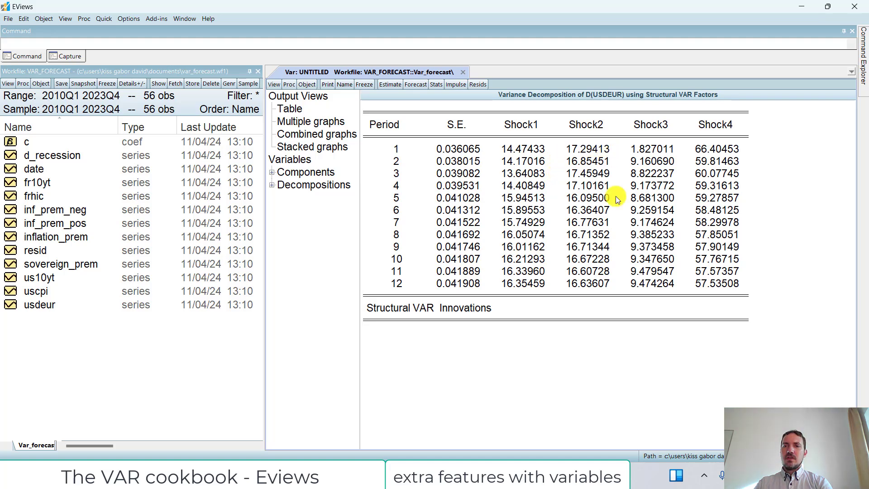
# Step: Copy the variance decomposition table and paste it at AW11 of the Excel output sheet, beside the impulse response graphs
pyautogui.moveTo(370, 121); pyautogui.dragTo(839, 356)
pyautogui.hotkey('alt', 'Tab')
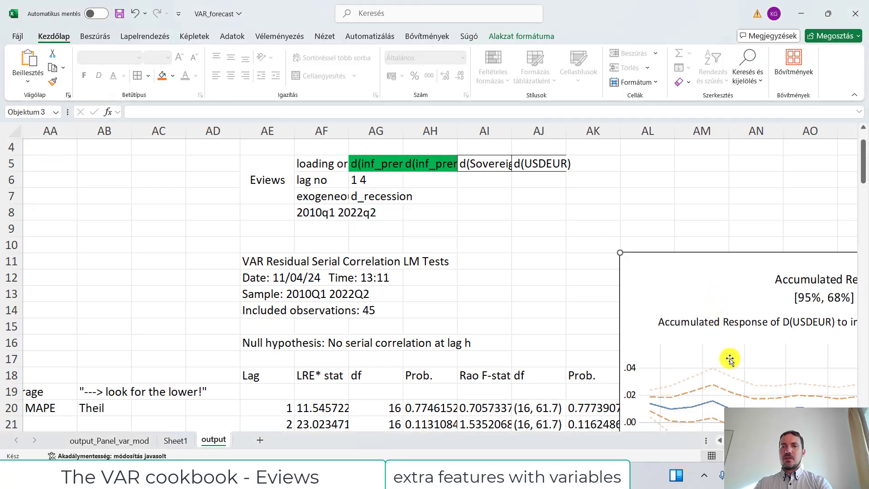
pyautogui.hscroll(3, 746, 317)
pyautogui.click(768, 263)
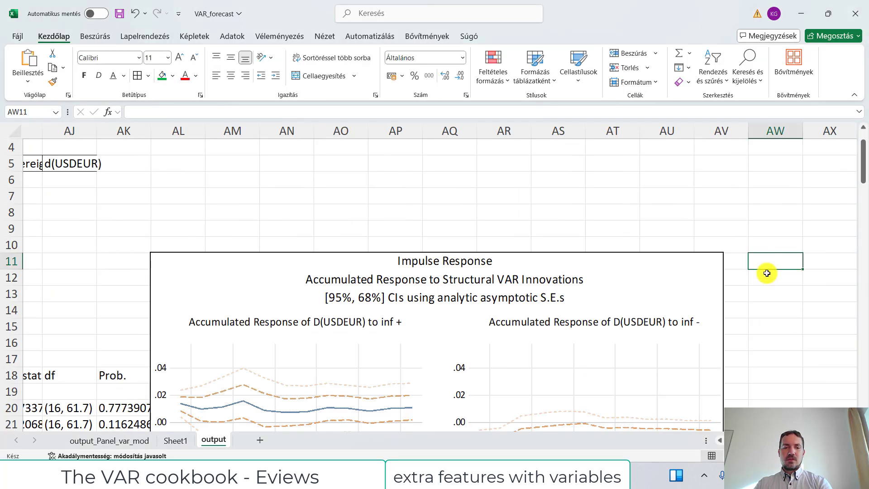
pyautogui.hotkey('ctrl', 'v')
pyautogui.scroll(-5, 768, 275)
pyautogui.scroll(2, 794, 361)
pyautogui.scroll(3, 793, 311)
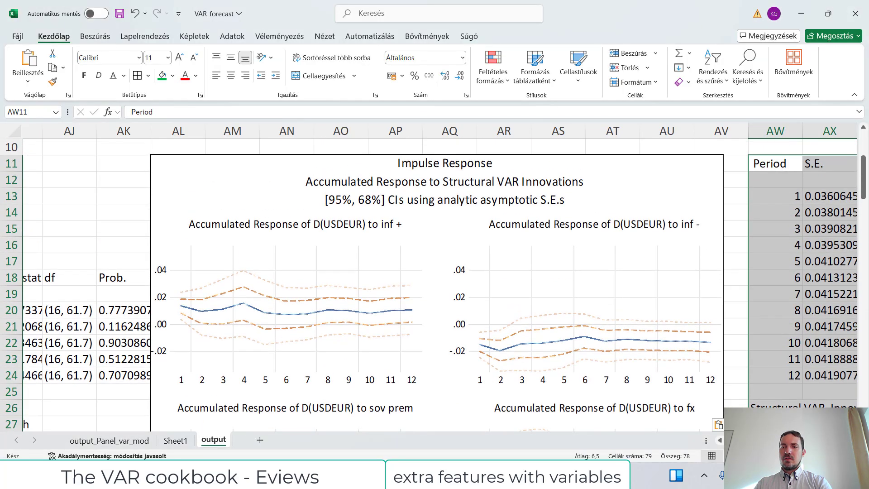
# Step: Replace all decimal points with commas in the Shock1 to Shock4 values, AY13:BB24
pyautogui.hscroll(3, 838, 393)
pyautogui.click(756, 199)
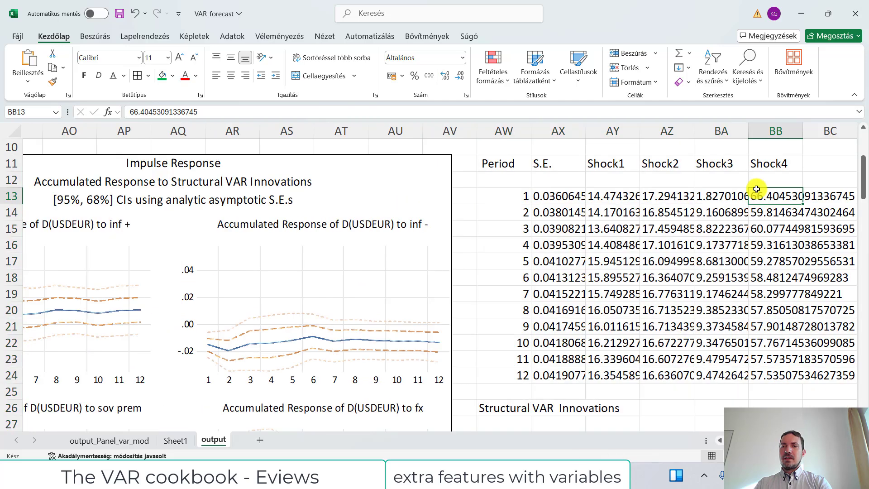
pyautogui.moveTo(757, 200); pyautogui.dragTo(602, 382)
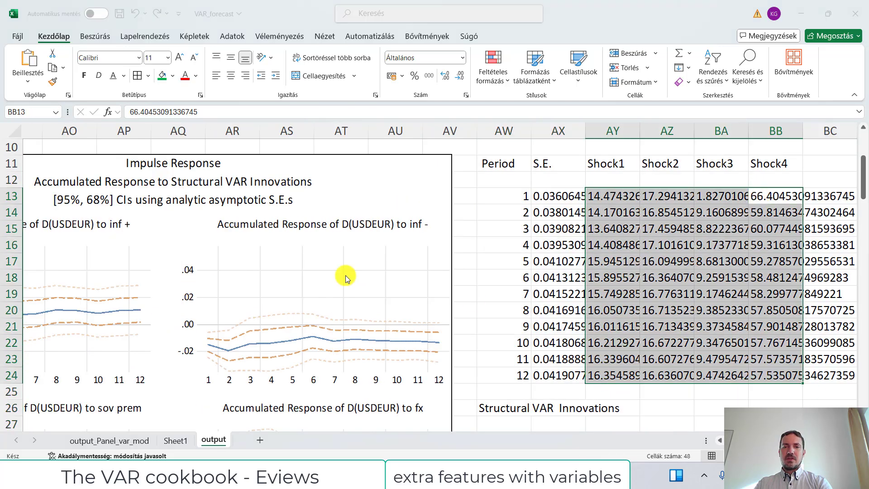
pyautogui.hotkey('ctrl', 'h')
pyautogui.write('.')
pyautogui.press('Tab')
pyautogui.write(',')
pyautogui.click(340, 320)
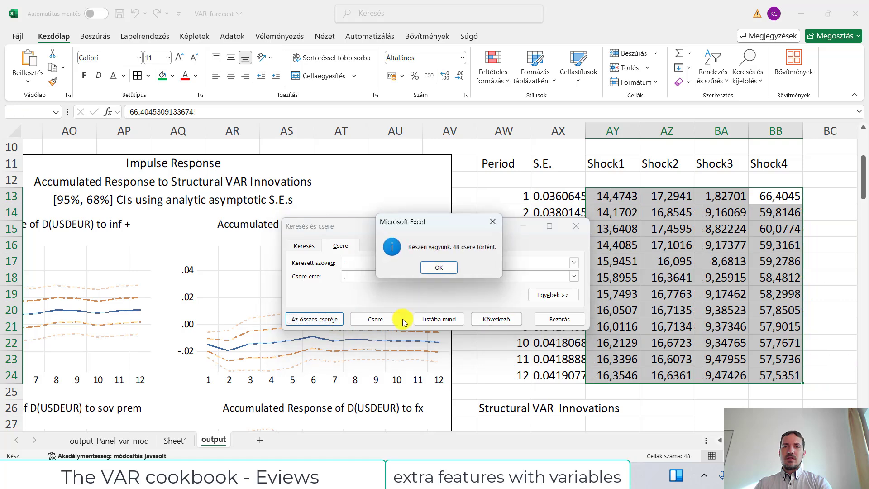
pyautogui.click(442, 270)
pyautogui.click(559, 319)
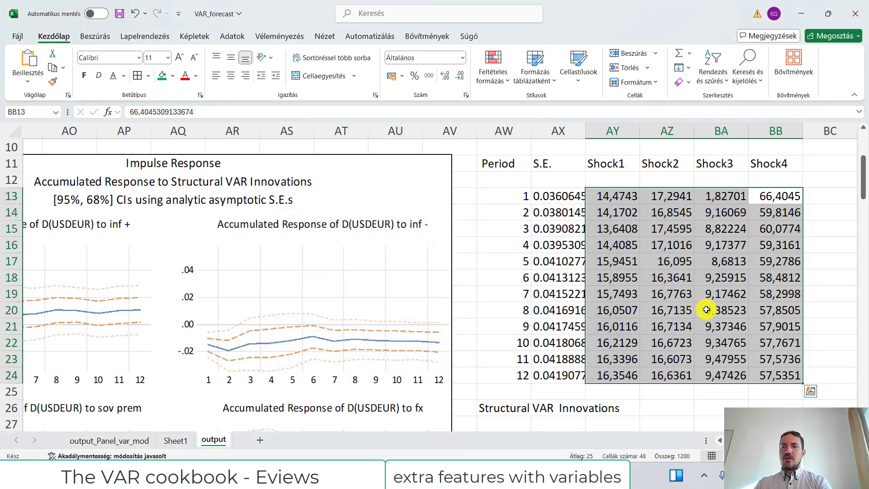
# Step: Copy the four loading-order variable names from AG5:AJ5 over the Shock1 to Shock4 headers starting at AY11
pyautogui.scroll(3, 641, 225)
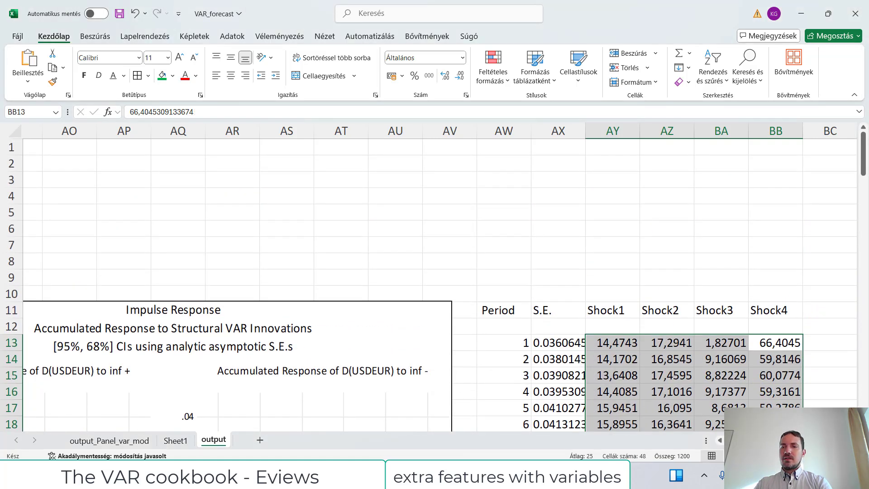
pyautogui.hscroll(-3, 764, 382)
pyautogui.hscroll(-3, 765, 382)
pyautogui.moveTo(520, 209); pyautogui.dragTo(697, 212)
pyautogui.hotkey('ctrl', 'c')
pyautogui.hscroll(6, 758, 368)
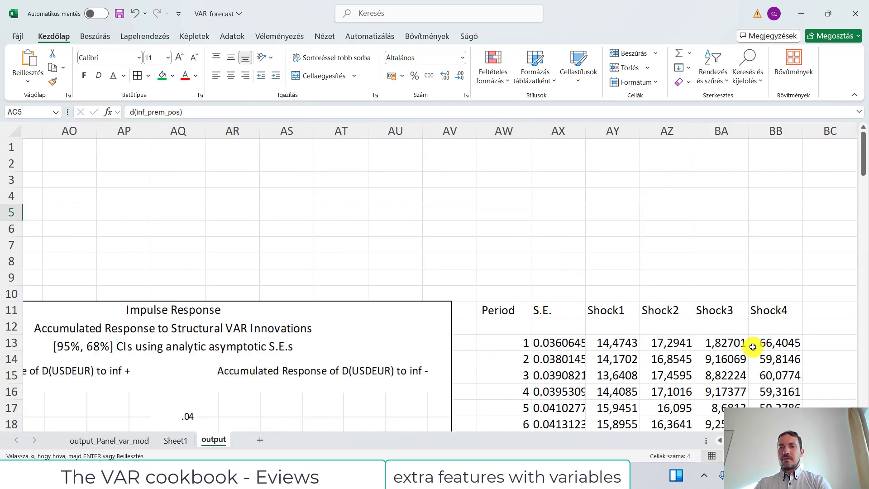
pyautogui.click(611, 316)
pyautogui.hotkey('ctrl', 'v')
pyautogui.scroll(-3, 674, 317)
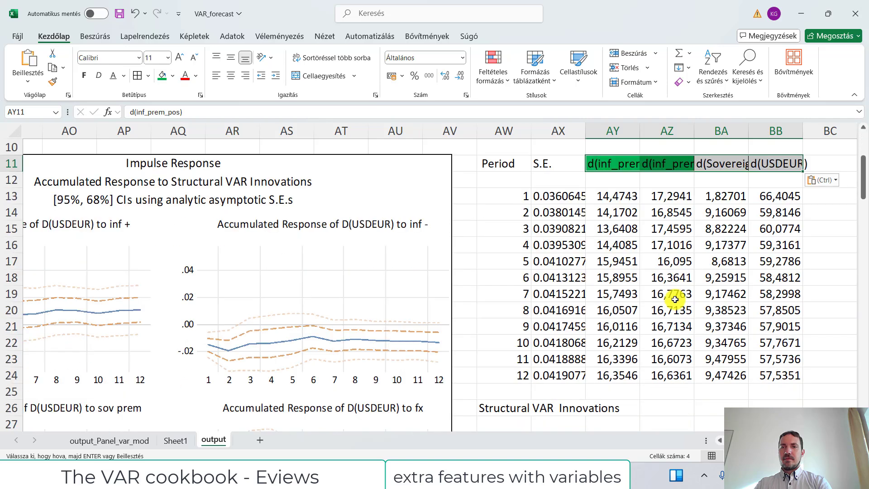
pyautogui.click(679, 395)
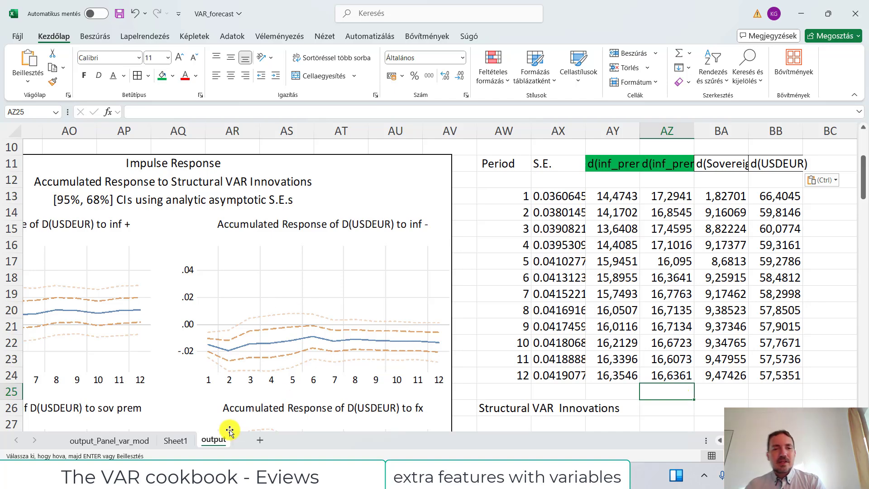
# Step: Add the column header "ifl_sov" in L1 of Sheet1
pyautogui.click(176, 440)
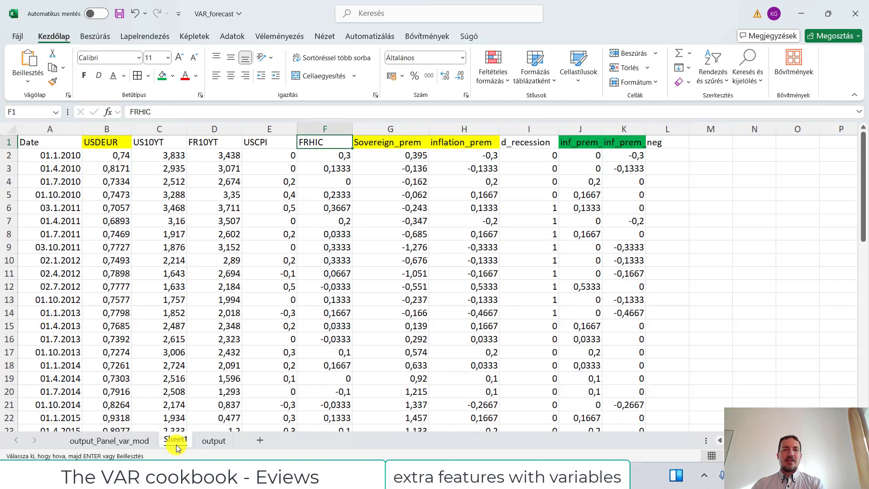
pyautogui.click(664, 142)
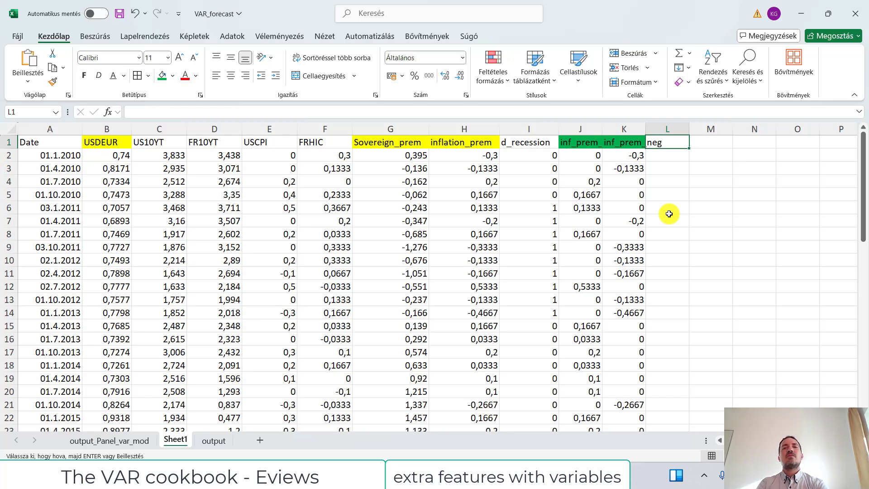
pyautogui.write('if')
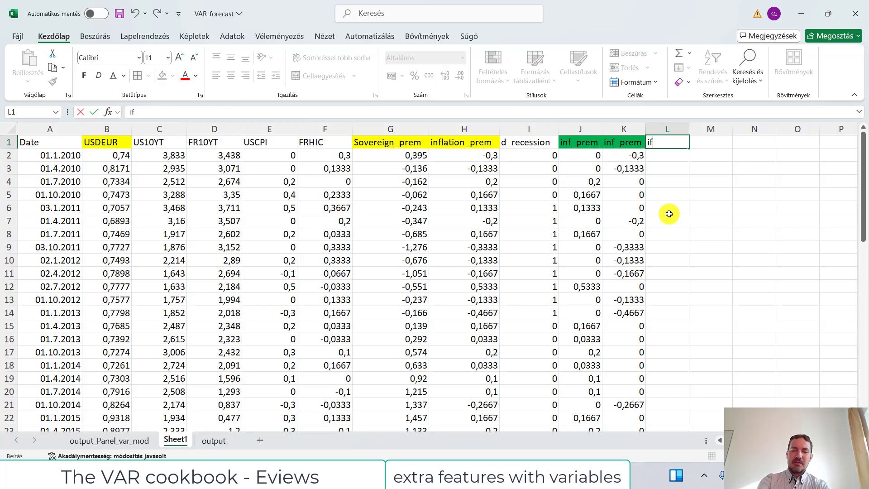
pyautogui.write('l_sov')
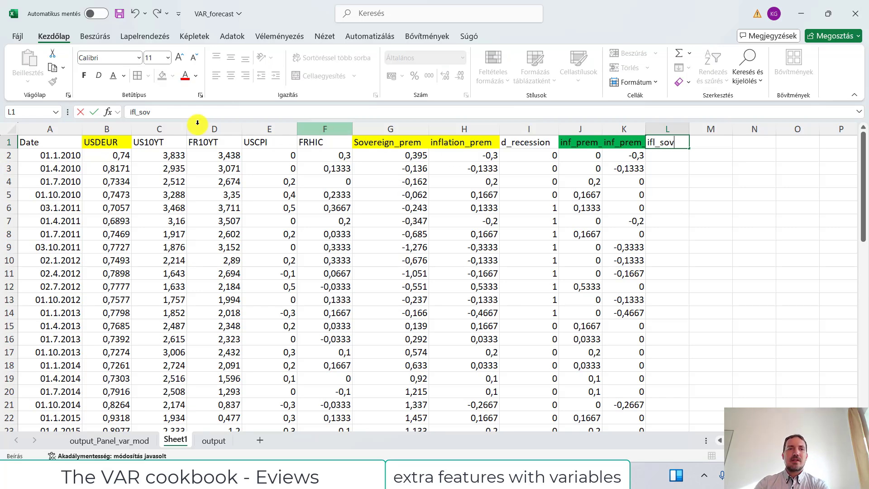
pyautogui.click(674, 165)
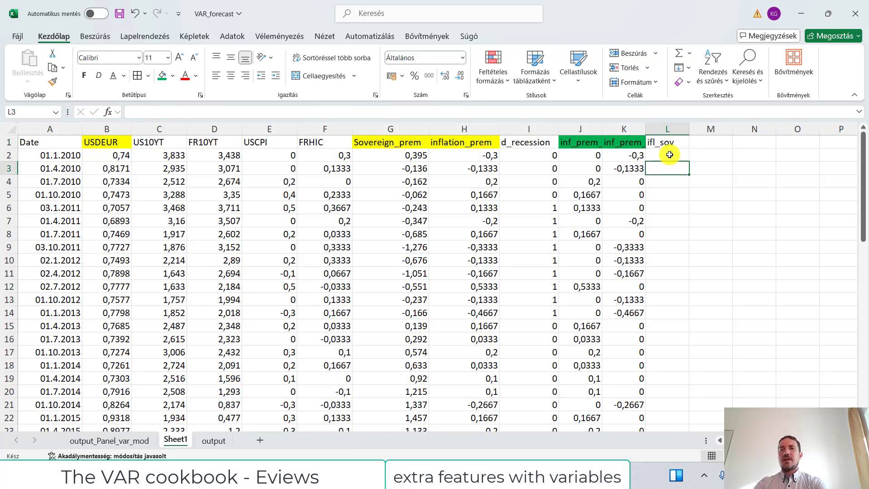
# Step: Calculate ifl_sov in L2 as sovereign premium times inflation premium, =G2*H2, and fill the formula down the column
pyautogui.click(670, 154)
pyautogui.write('=')
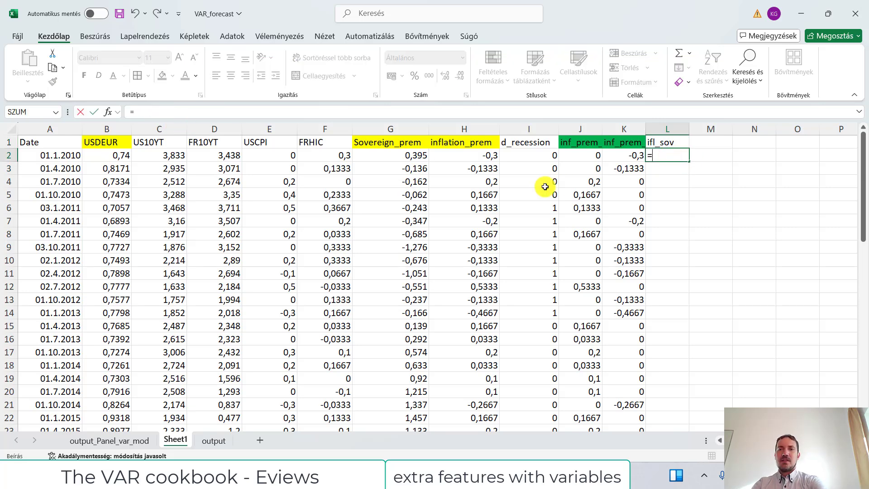
pyautogui.click(377, 154)
pyautogui.write('*')
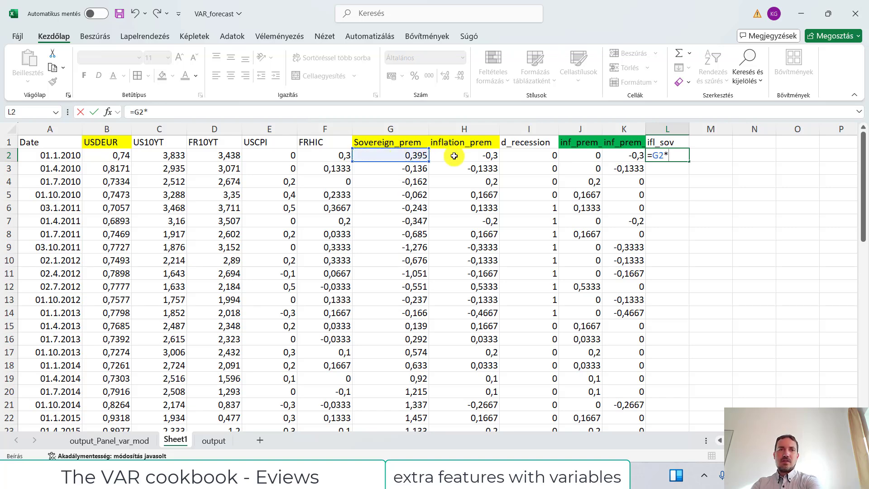
pyautogui.click(454, 156)
pyautogui.press('Return')
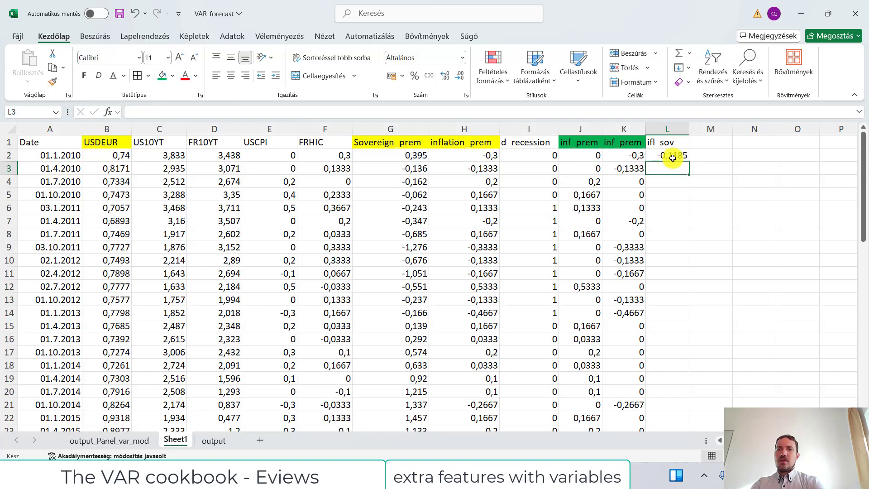
pyautogui.click(673, 157)
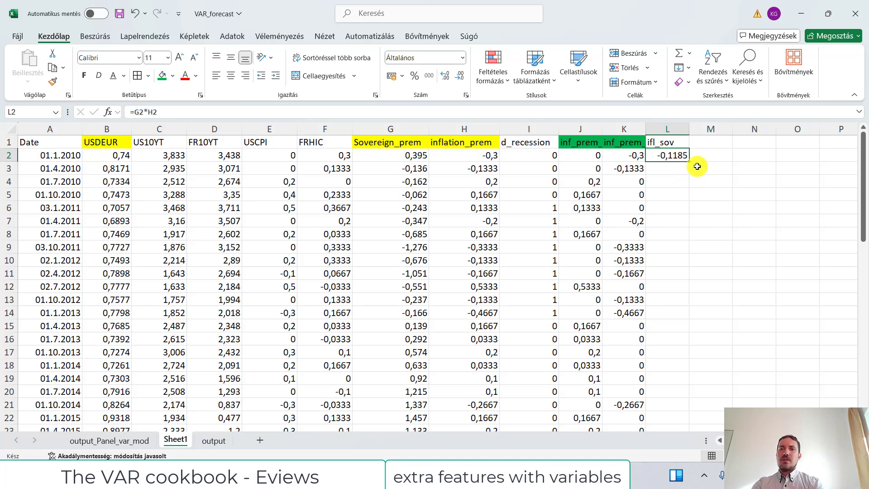
pyautogui.doubleClick(688, 161)
pyautogui.click(666, 143)
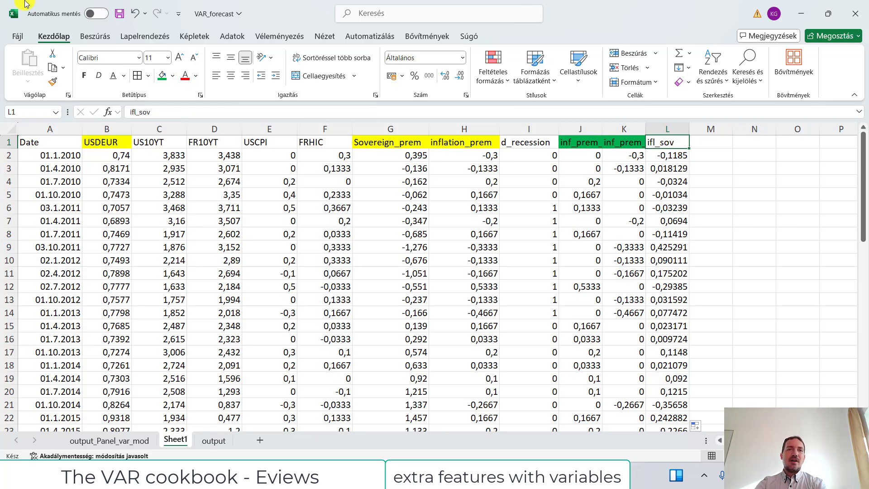
# Step: Give the ifl_sov header cell L1 a light blue fill
pyautogui.click(173, 76)
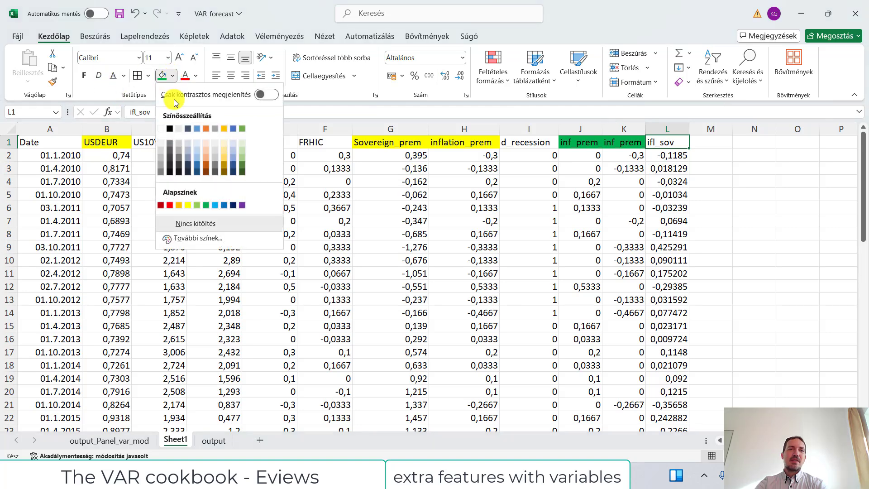
pyautogui.click(215, 205)
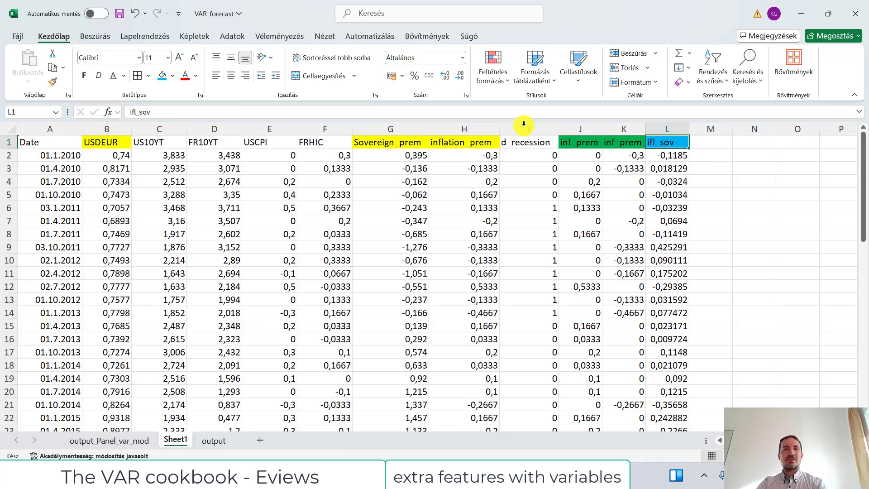
pyautogui.click(709, 155)
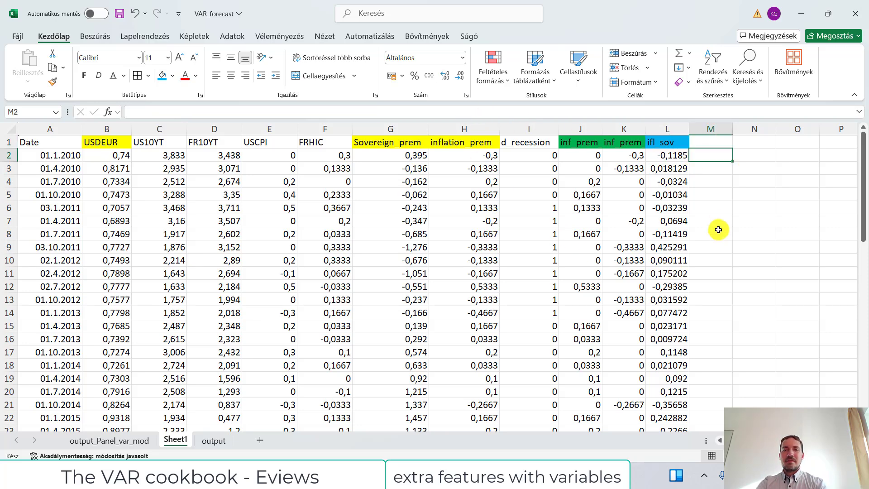
# Step: Show the output sheet, switch to EViews and open the forecast settings for the VAR
pyautogui.click(213, 440)
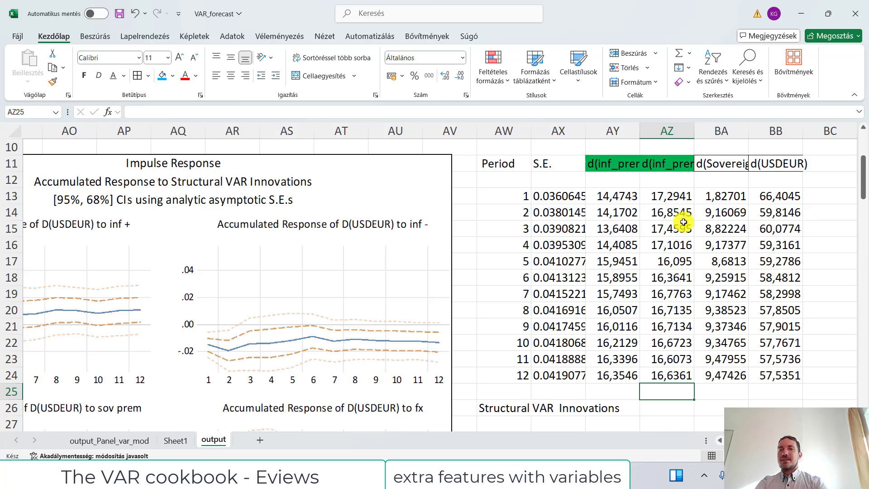
pyautogui.hotkey('alt', 'Tab')
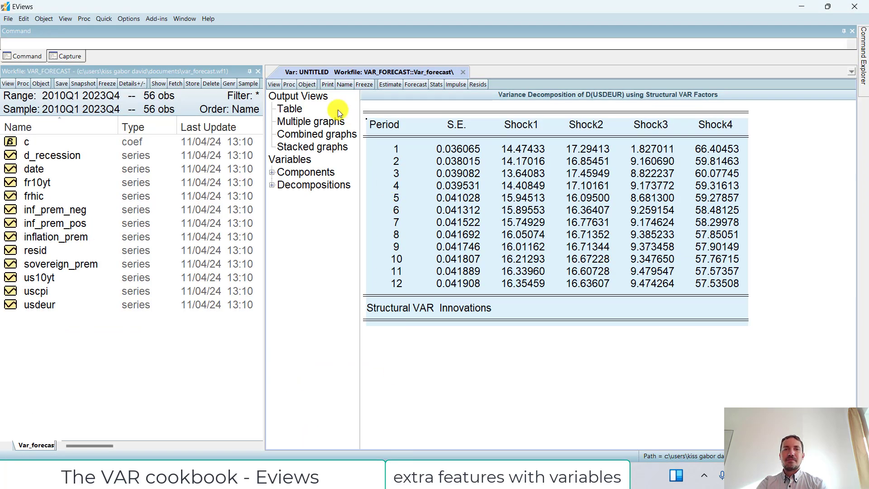
pyautogui.click(415, 85)
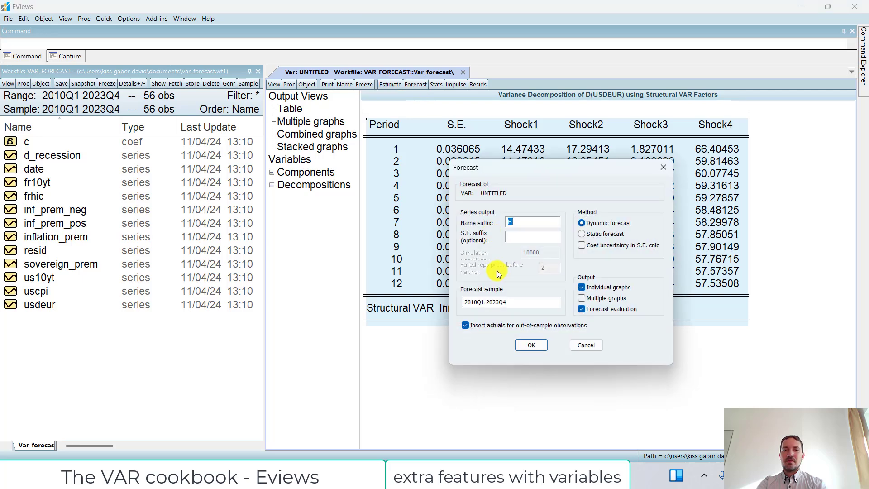
# Step: Switch to Excel and copy the forecasting question and sample 2022Q3 2023Q4 from W12:W13 to BD10 on the output sheet
pyautogui.hotkey('alt', 'Tab')
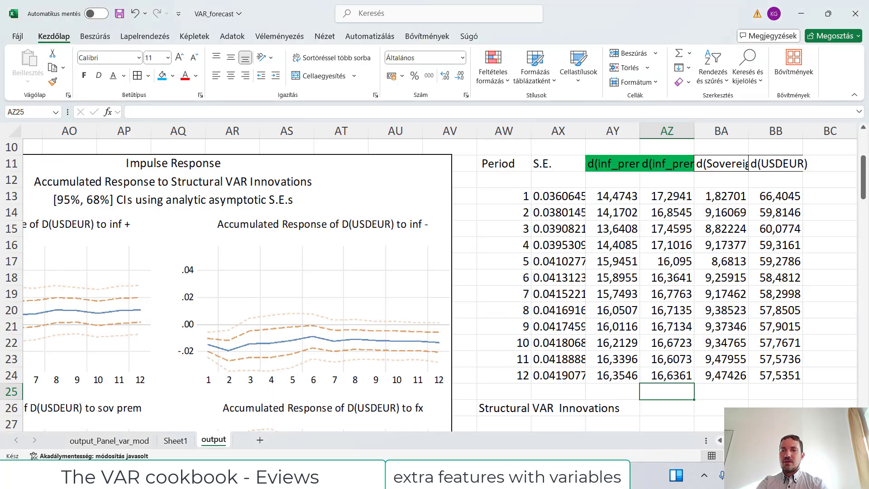
pyautogui.hscroll(-3, 434, 271)
pyautogui.hscroll(-6, 435, 271)
pyautogui.hscroll(2, 435, 271)
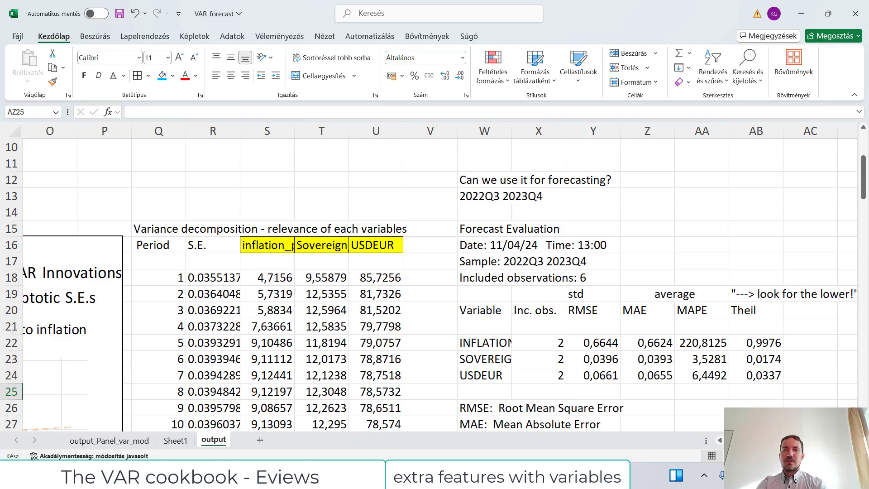
pyautogui.moveTo(476, 180); pyautogui.dragTo(476, 195)
pyautogui.hotkey('ctrl', 'c')
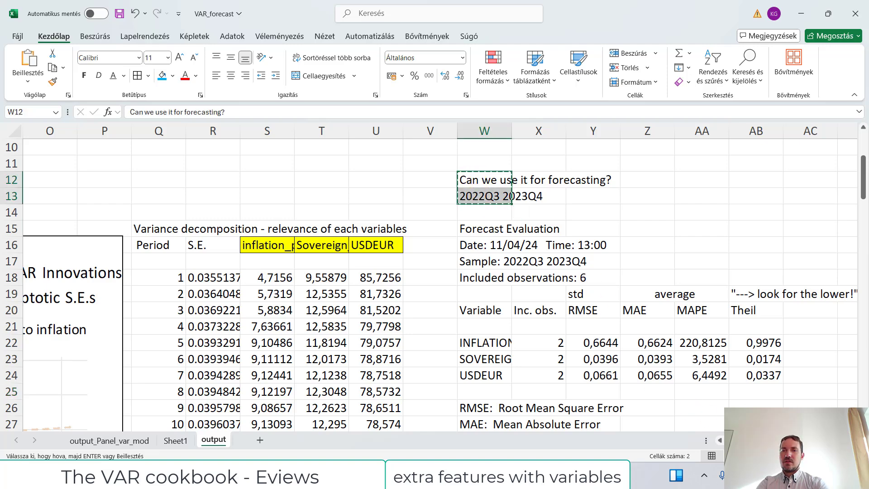
pyautogui.hscroll(8, 435, 271)
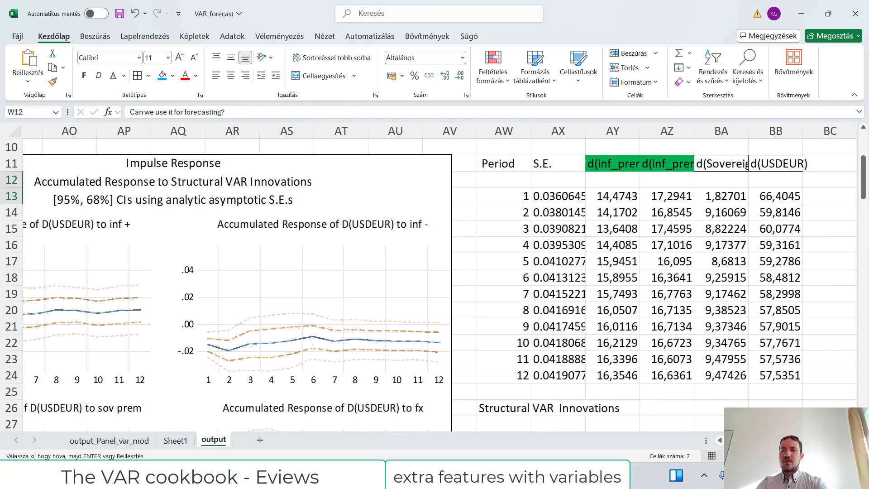
pyautogui.hscroll(5, 435, 271)
pyautogui.scroll(3, 723, 313)
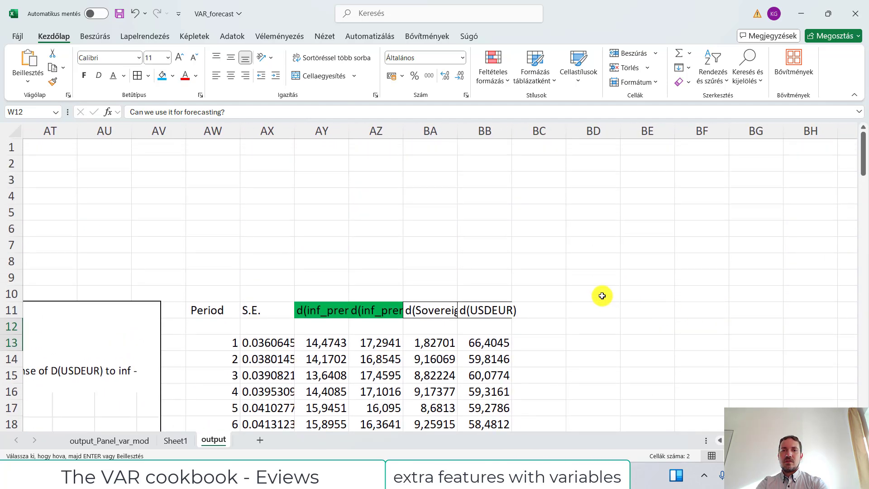
pyautogui.click(600, 293)
pyautogui.hotkey('ctrl', 'v')
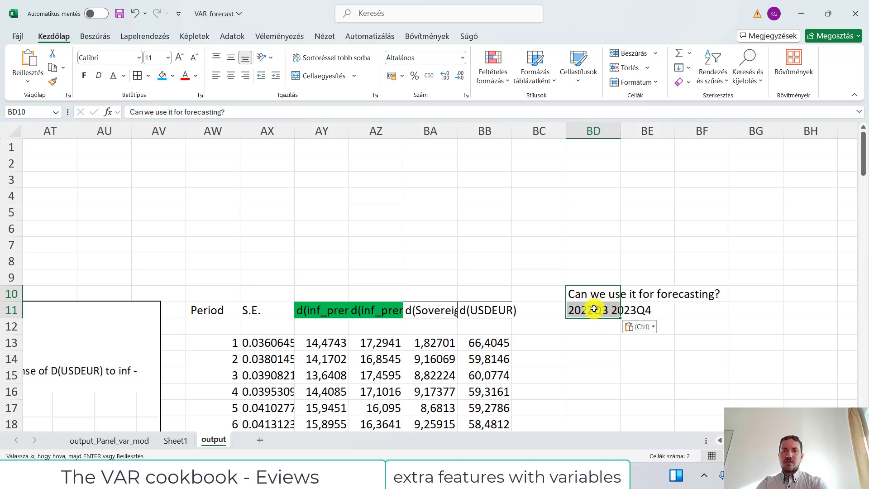
# Step: Copy the sample text 2022Q3 2023Q4 from BD11 and use it as the forecast sample in EViews
pyautogui.click(602, 312)
pyautogui.moveTo(189, 112); pyautogui.dragTo(129, 112)
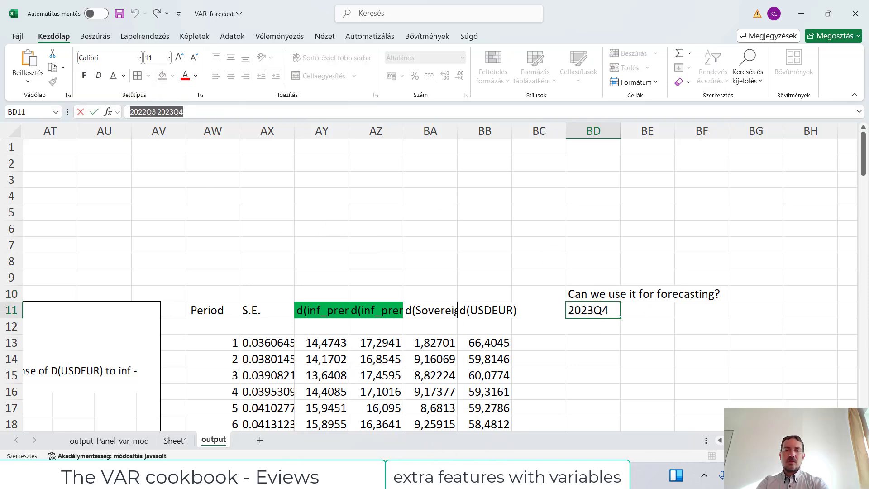
pyautogui.hotkey('alt', 'Tab')
pyautogui.moveTo(509, 302); pyautogui.dragTo(431, 297)
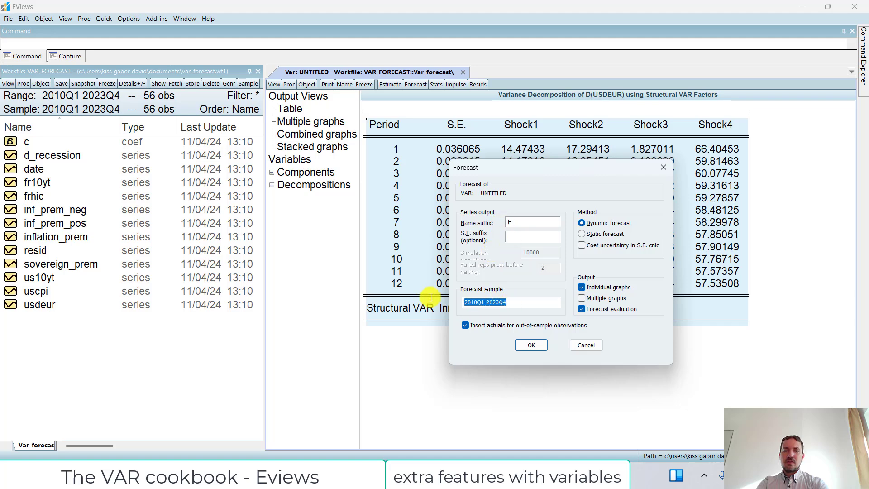
pyautogui.hotkey('ctrl', 'v')
# Step: Set the S.E. suffix to SoF, include coefficient uncertainty in the S.E. calculation and run the dynamic forecast
pyautogui.click(521, 236)
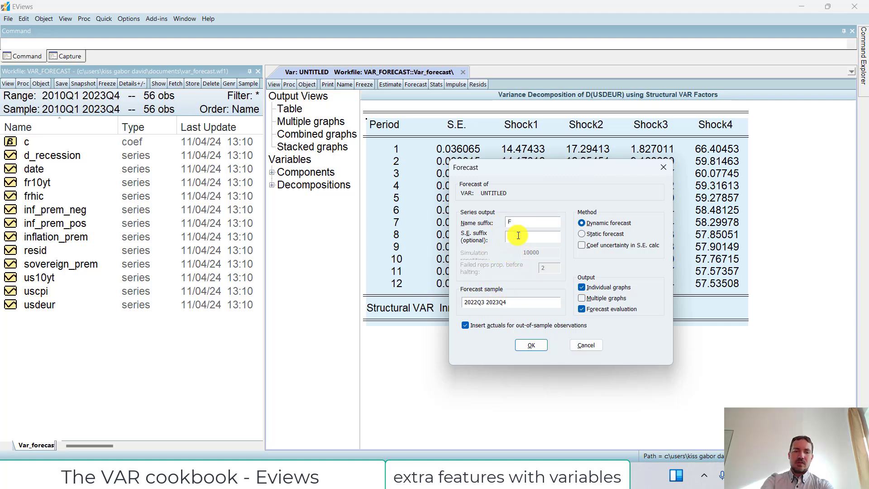
pyautogui.write('SeF')
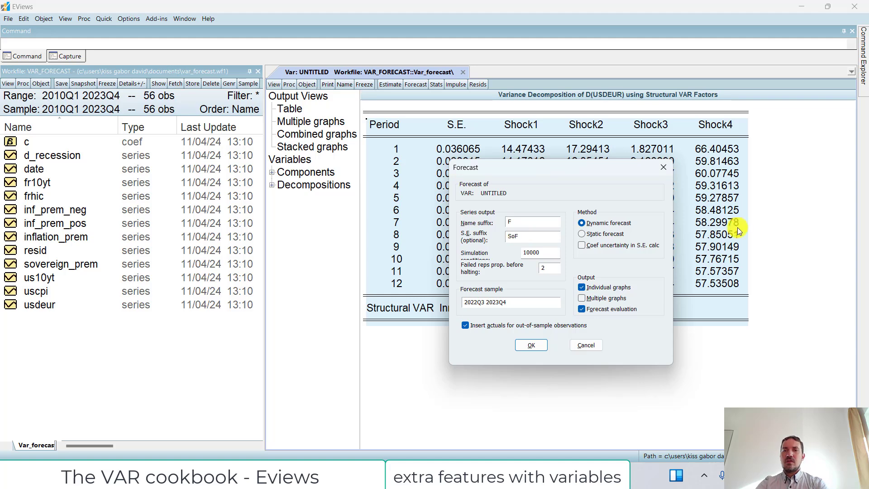
pyautogui.click(584, 245)
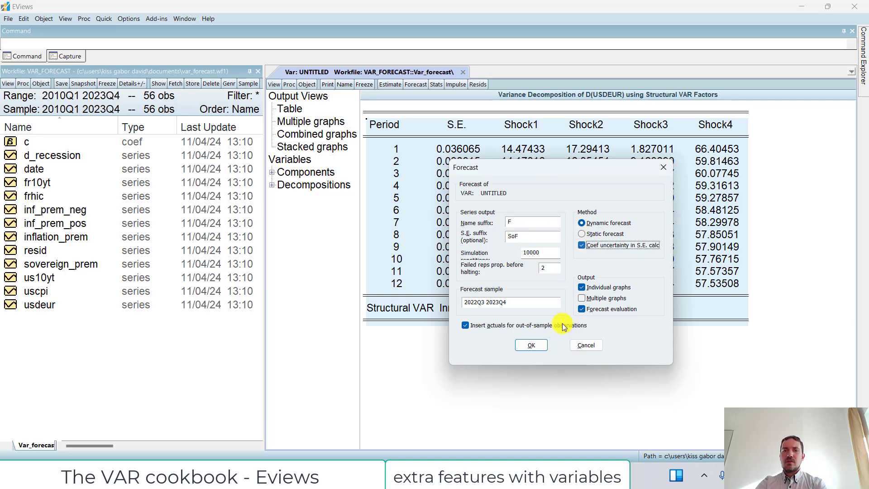
pyautogui.click(530, 346)
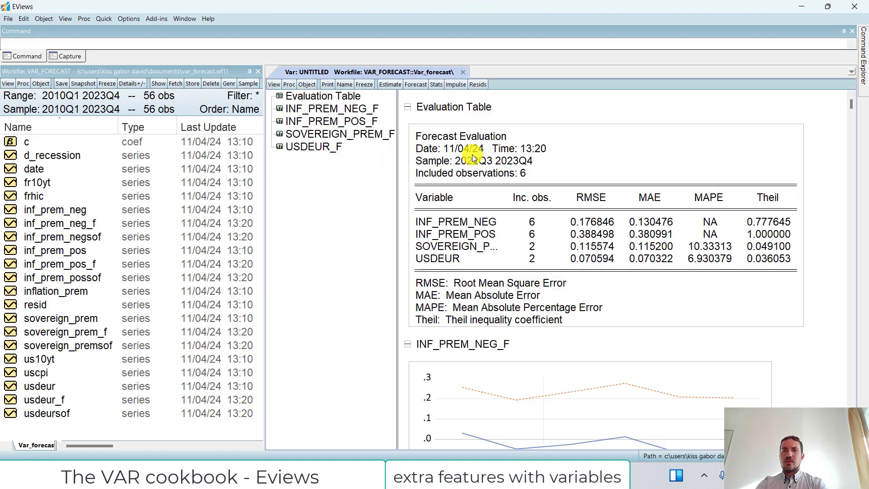
# Step: Copy the Forecast Evaluation table from EViews and paste it into the Excel output sheet at BD13
pyautogui.click(416, 131)
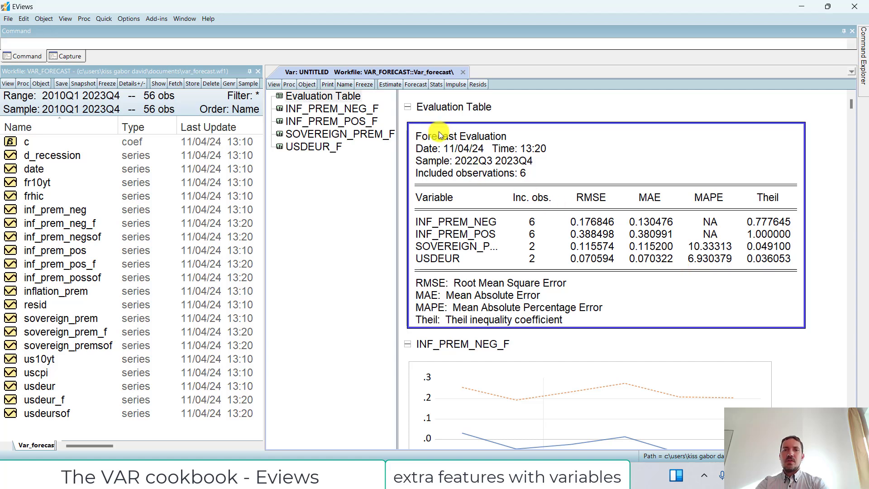
pyautogui.doubleClick(438, 131)
pyautogui.moveTo(326, 123)
pyautogui.mouseDown()
pyautogui.moveTo(420, 225)
pyautogui.moveTo(648, 303)
pyautogui.mouseUp()
pyautogui.hotkey('alt', 'Tab')
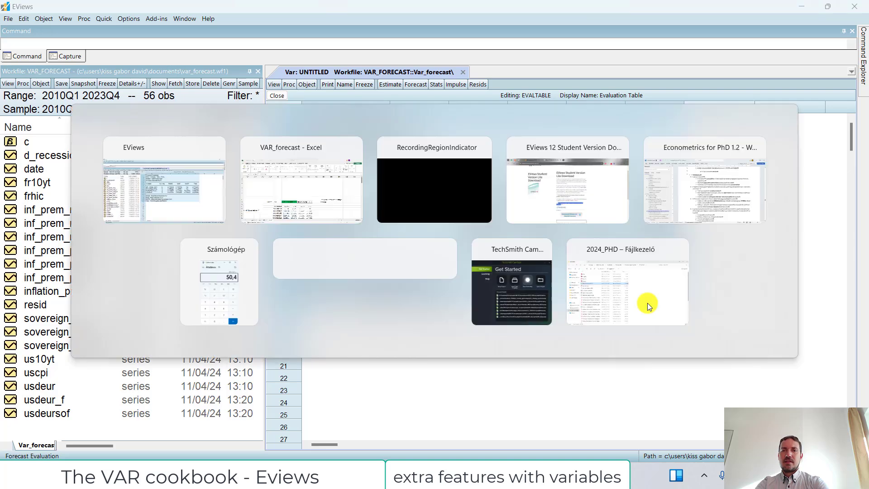
pyautogui.click(589, 348)
pyautogui.hotkey('ctrl', 'v')
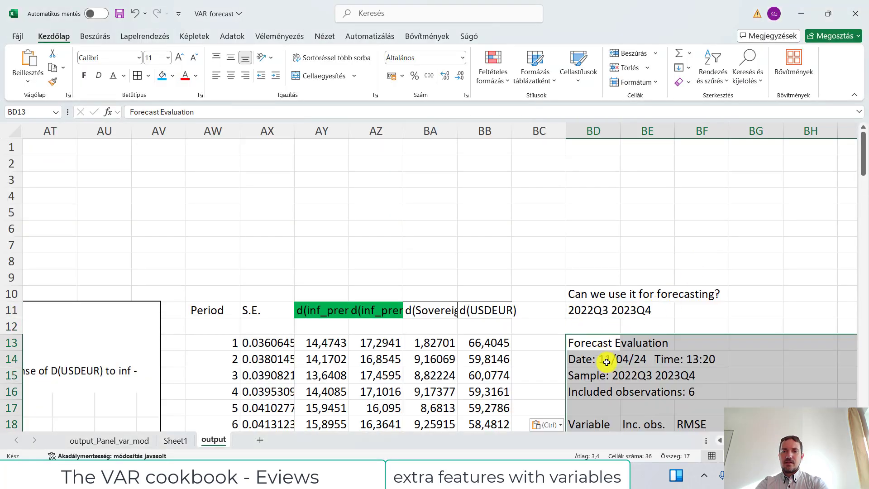
# Step: Replace all decimal points with commas in the USDEUR forecast evaluation values, BF23:BI23
pyautogui.scroll(-4, 659, 397)
pyautogui.scroll(1, 658, 397)
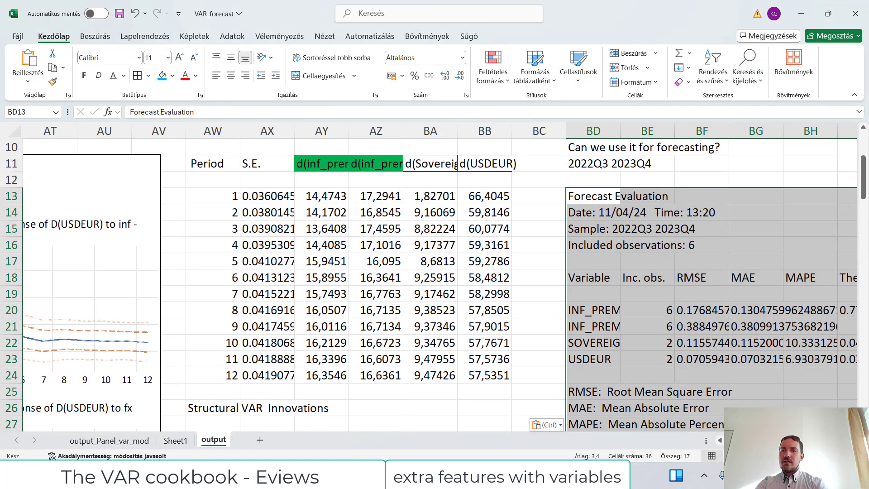
pyautogui.hscroll(2, 675, 388)
pyautogui.moveTo(605, 359); pyautogui.dragTo(765, 357)
pyautogui.hotkey('ctrl', 'f')
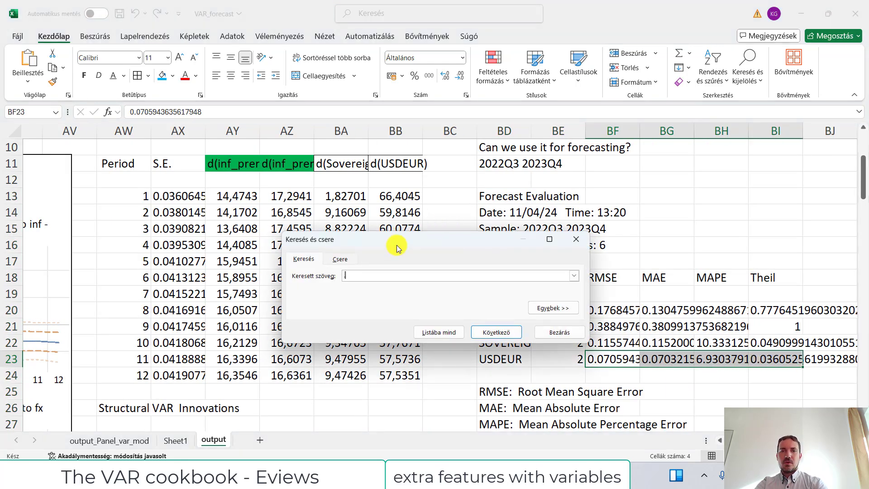
pyautogui.click(349, 261)
pyautogui.click(314, 332)
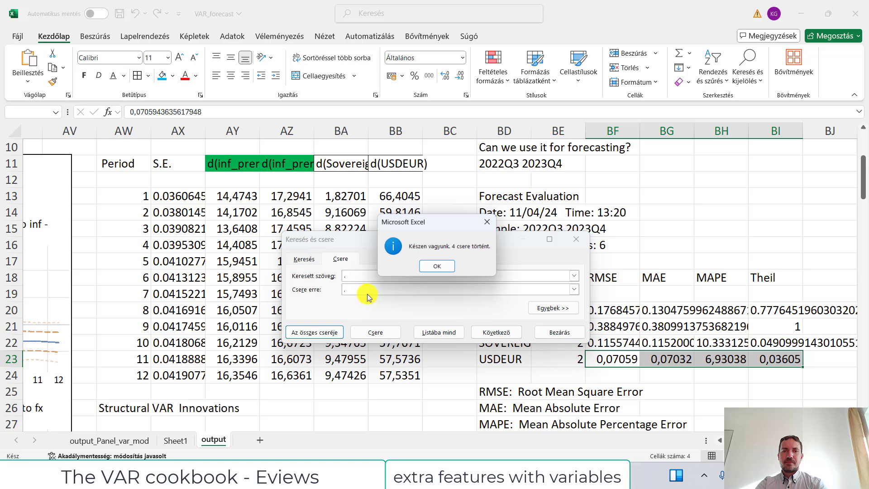
pyautogui.click(435, 268)
pyautogui.click(539, 333)
pyautogui.moveTo(607, 361); pyautogui.dragTo(613, 360)
pyautogui.click(615, 361)
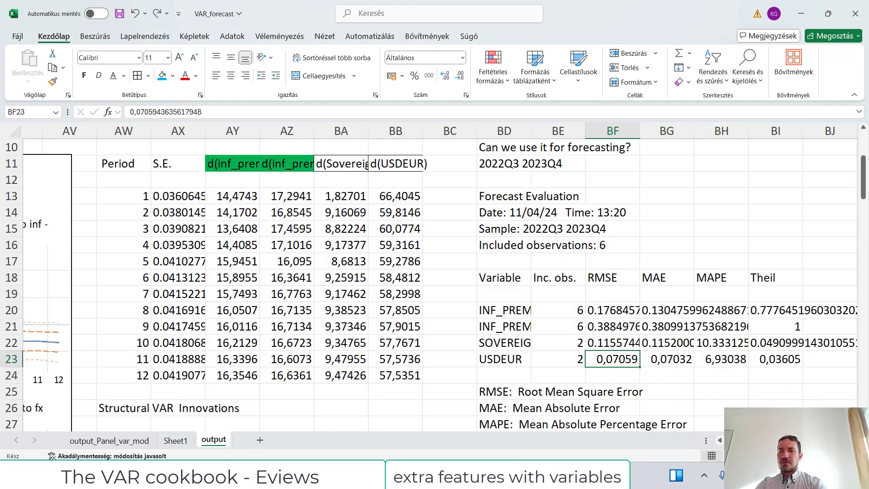
# Step: Copy the earlier model's USDEUR evaluation values from Y24:AB24 to BF24 and label the row "original" in BE24
pyautogui.hscroll(-9, 439, 281)
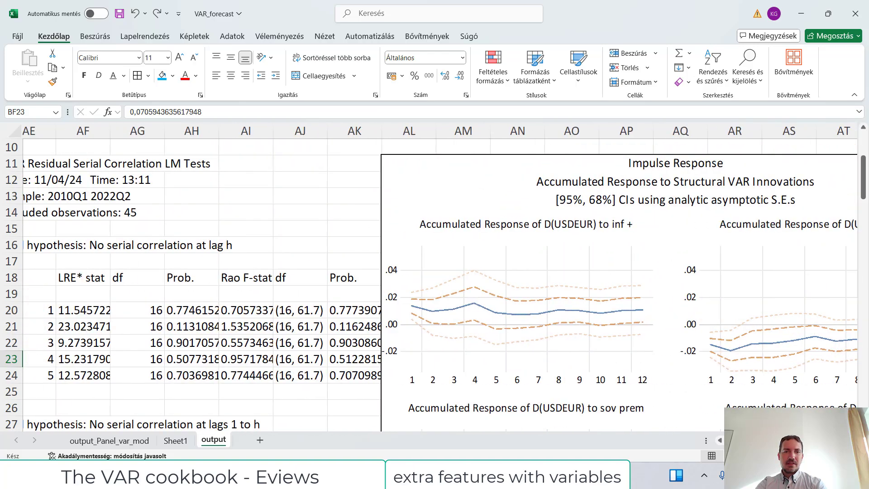
pyautogui.hscroll(-6, 478, 389)
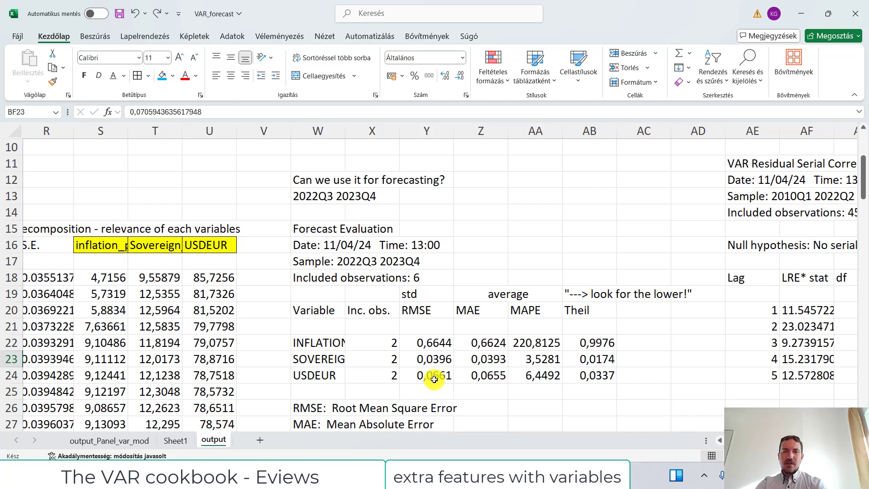
pyautogui.moveTo(419, 375); pyautogui.dragTo(589, 375)
pyautogui.hotkey('ctrl', 'c')
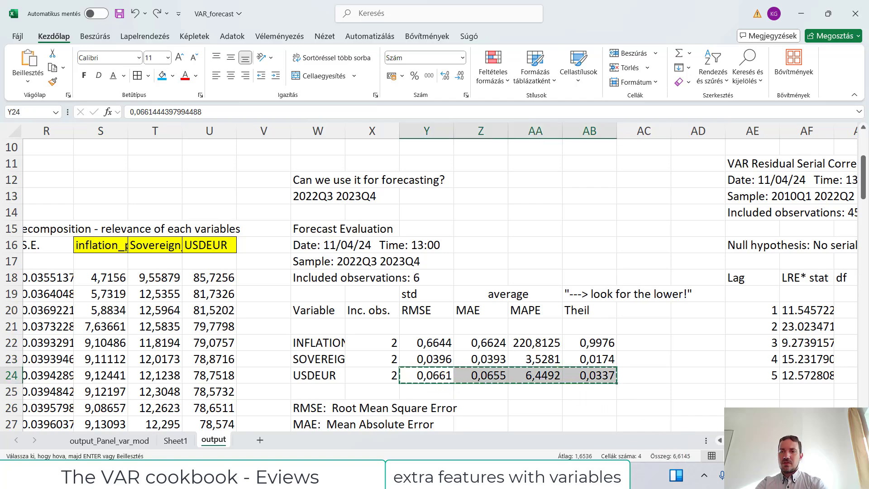
pyautogui.hscroll(10, 580, 392)
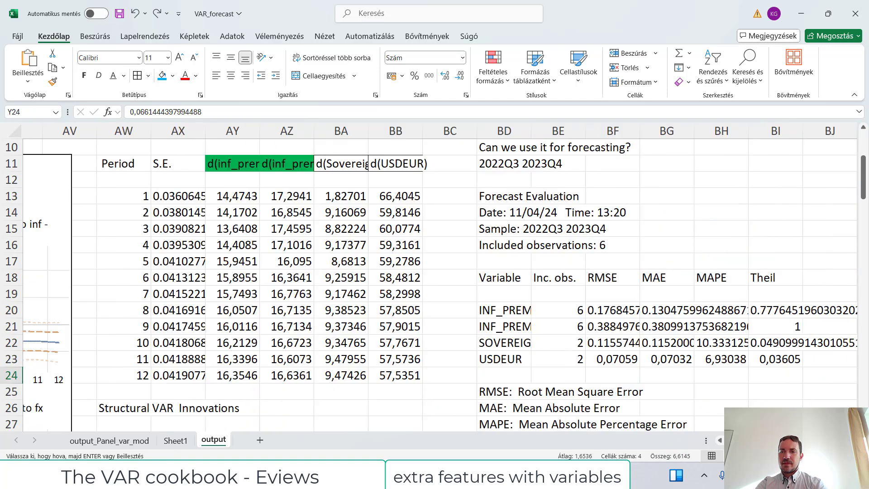
pyautogui.click(609, 373)
pyautogui.hotkey('ctrl', 'v')
pyautogui.click(553, 377)
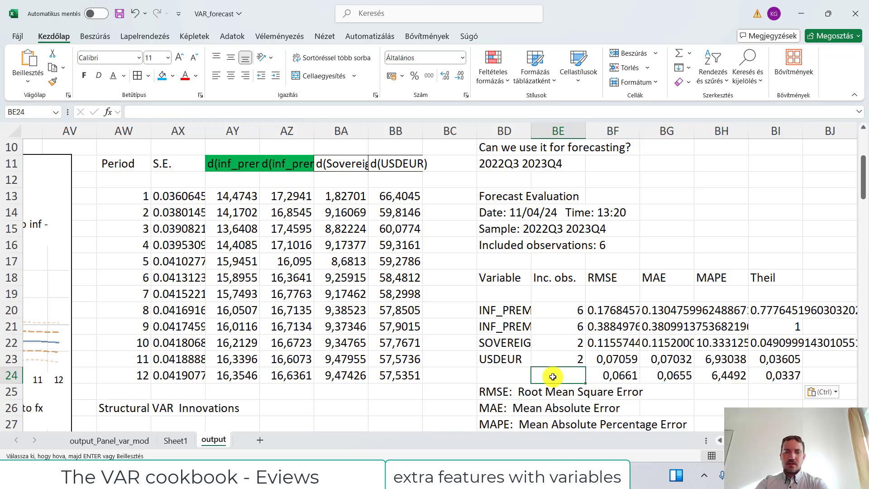
pyautogui.write('original')
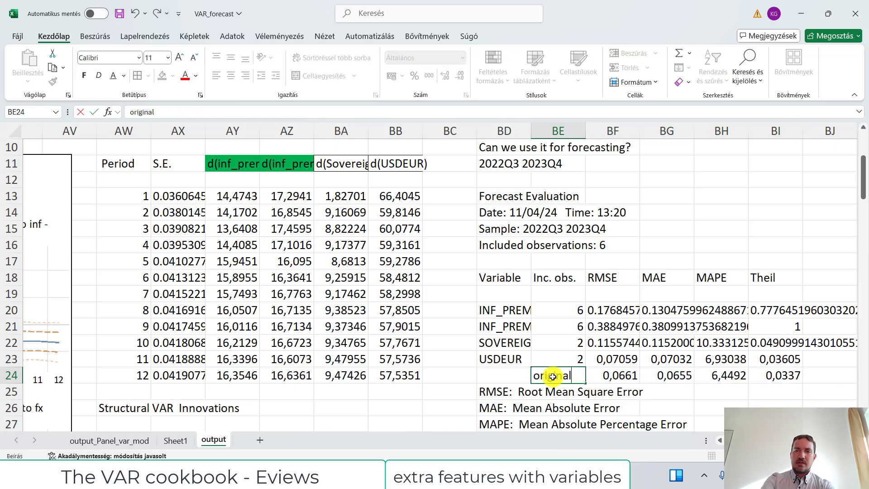
pyautogui.click(627, 377)
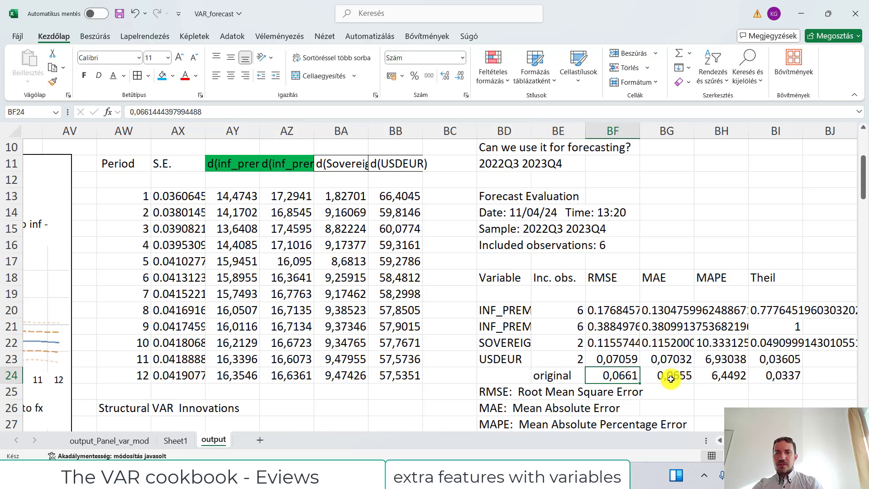
pyautogui.click(676, 377)
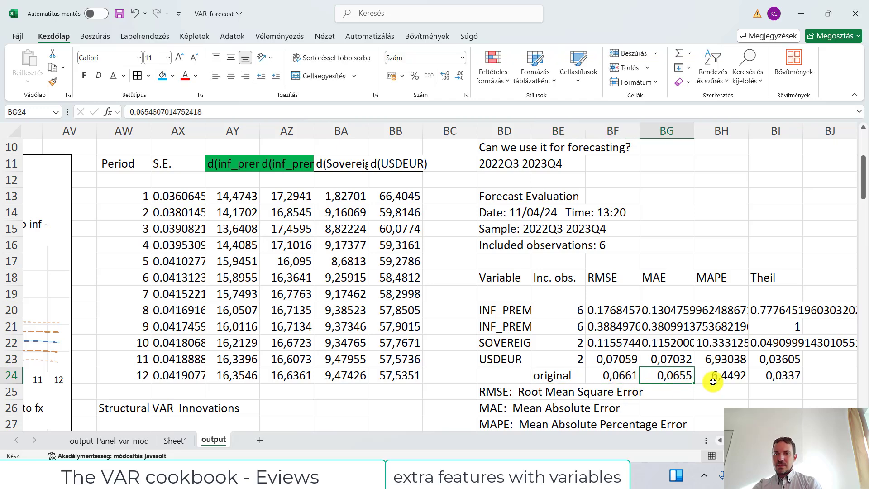
pyautogui.click(636, 378)
pyautogui.click(672, 377)
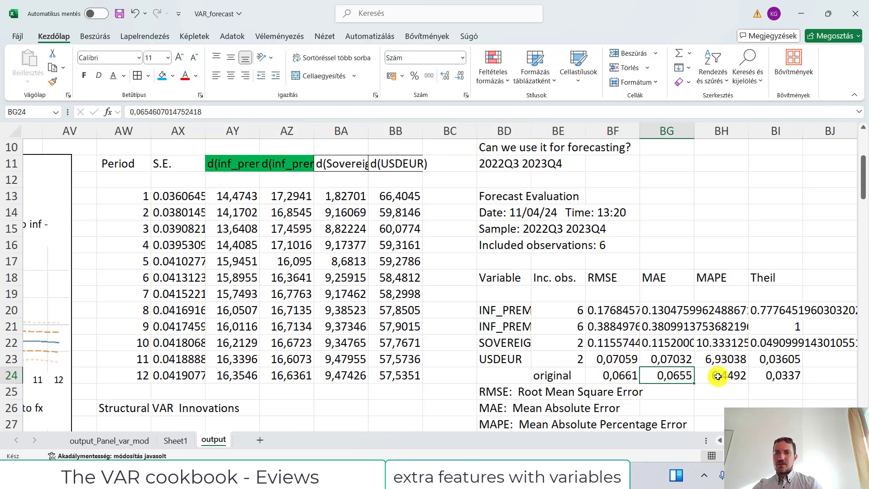
pyautogui.click(733, 375)
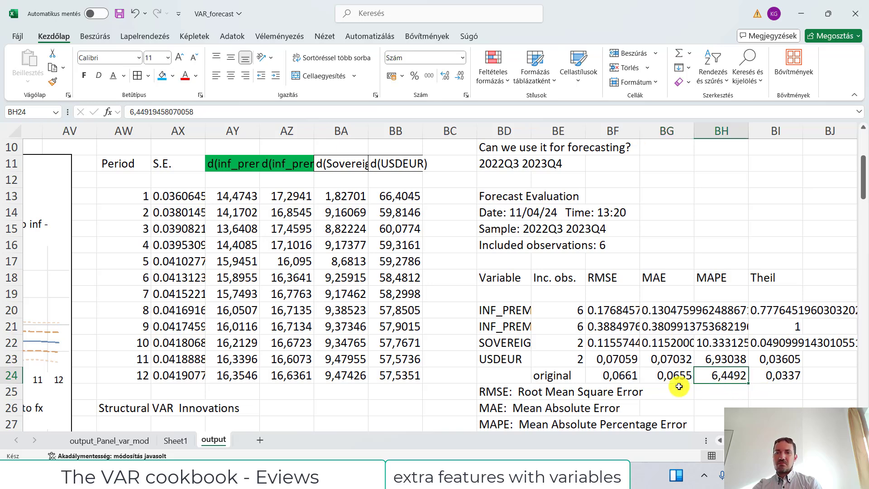
# Step: Note "this has no added value :(" in BJ23, beside the USDEUR forecast evaluation row
pyautogui.moveTo(566, 376); pyautogui.dragTo(739, 368)
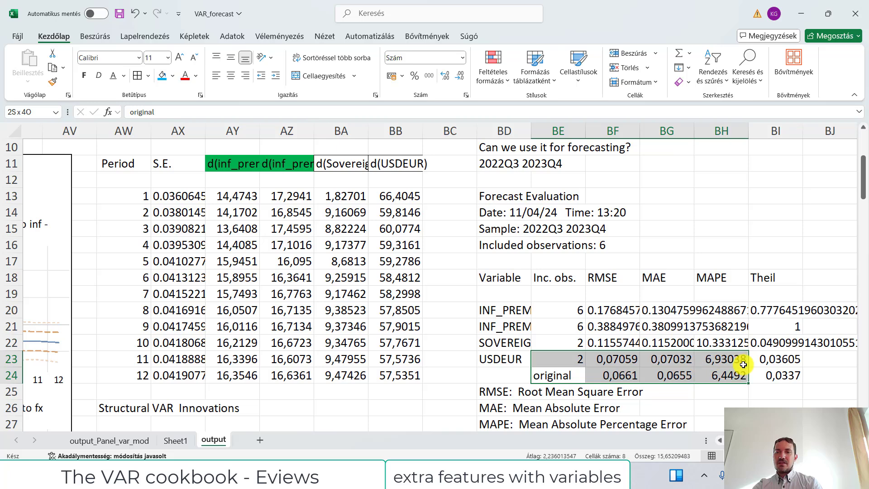
pyautogui.click(722, 390)
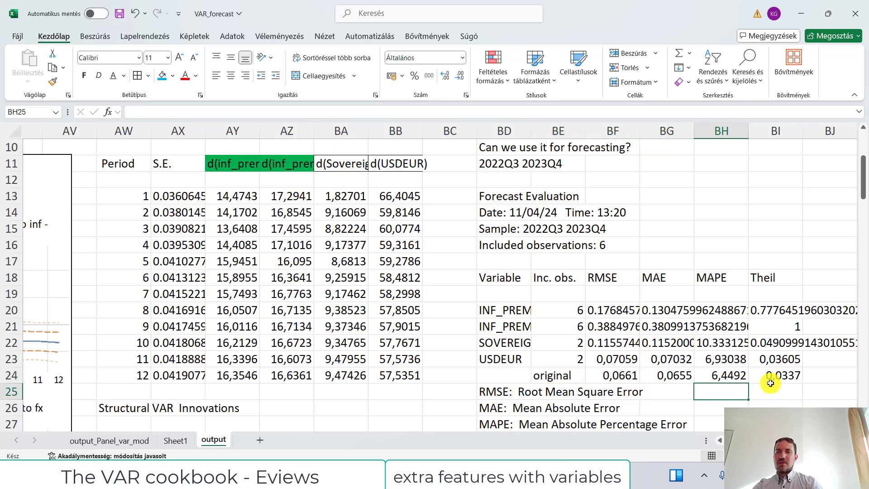
pyautogui.click(815, 373)
pyautogui.click(817, 357)
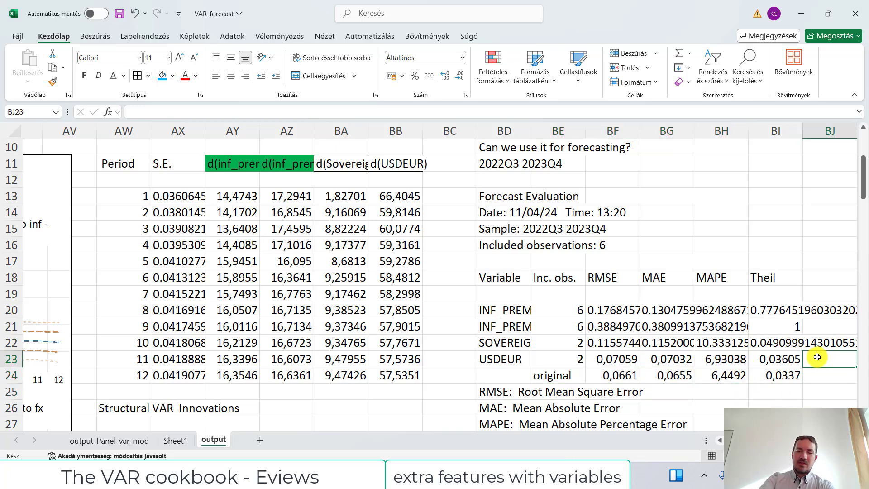
pyautogui.write('this has n')
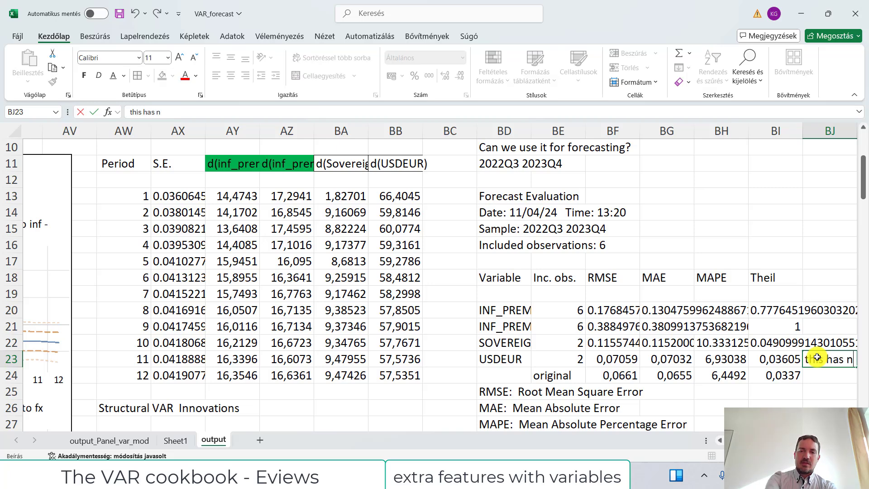
pyautogui.write('o added')
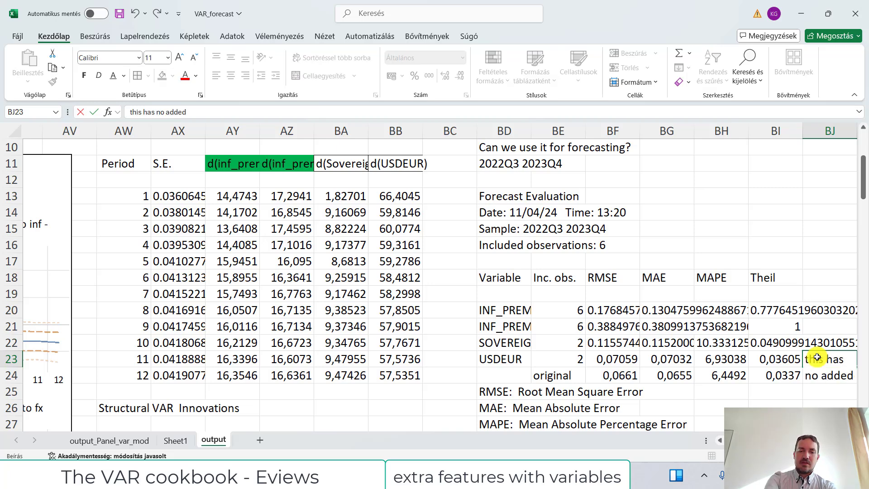
pyautogui.write(' value :(')
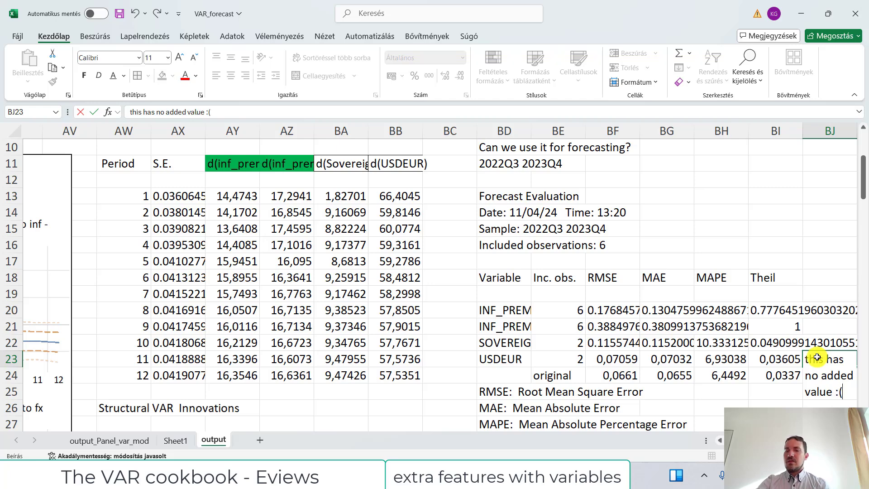
pyautogui.press('Return')
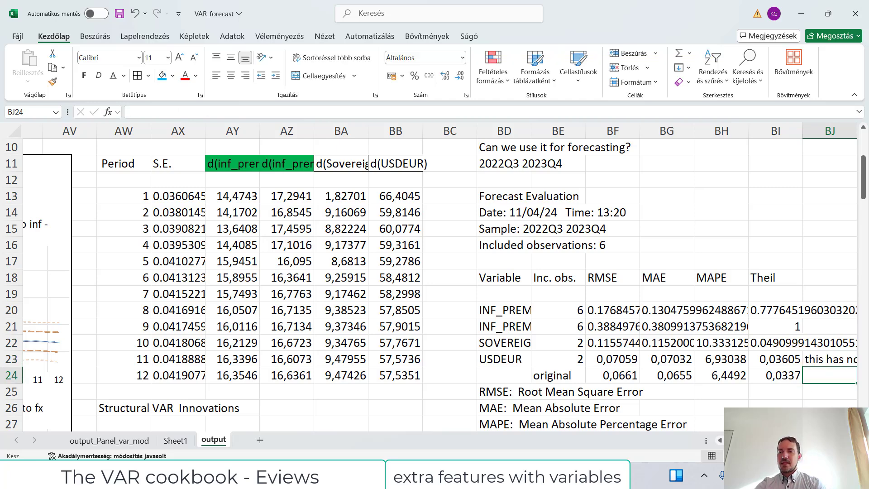
# Step: Select BD30 below the evaluation table, switch to EViews and examine the forecast graphs from INF_PREM_NEG_F to USDEUR_F
pyautogui.hscroll(4, 498, 371)
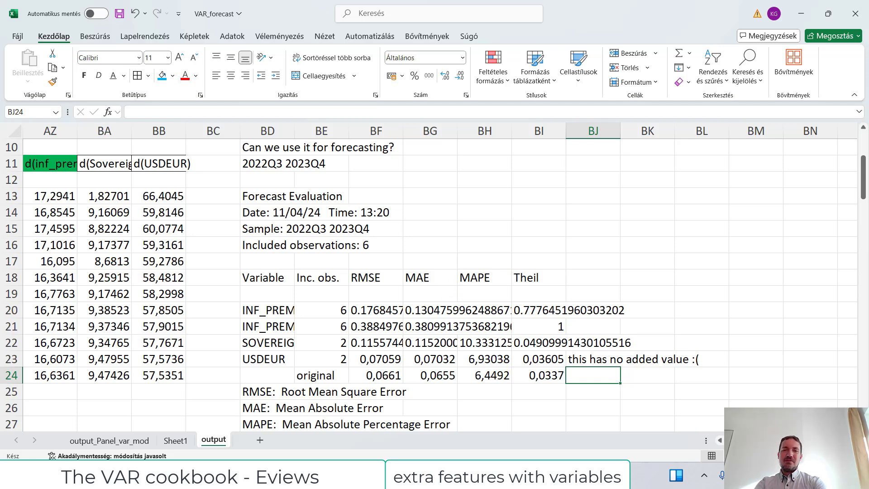
pyautogui.scroll(-4, 307, 358)
pyautogui.click(271, 273)
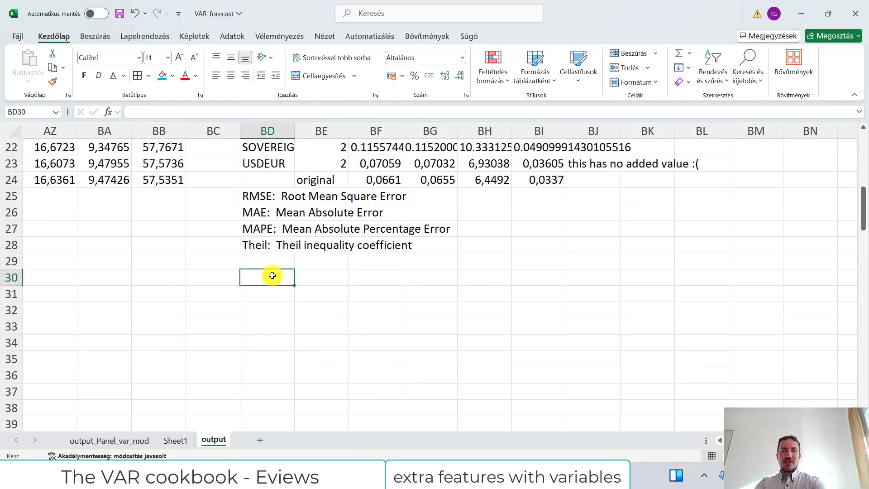
pyautogui.hotkey('alt', 'Tab')
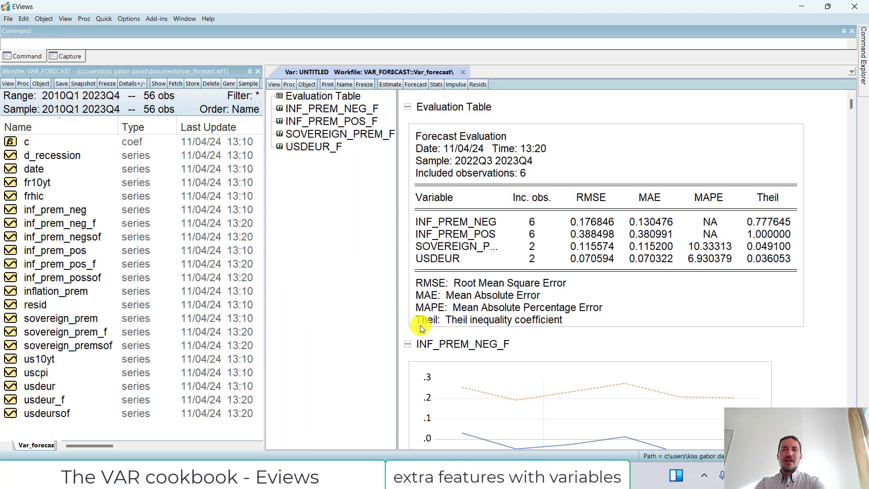
pyautogui.click(277, 96)
pyautogui.scroll(-10, 477, 343)
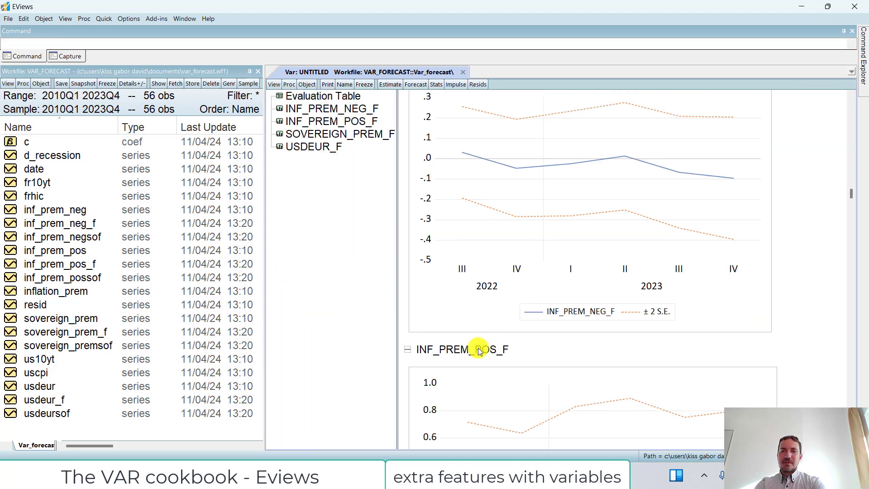
pyautogui.moveTo(849, 204); pyautogui.dragTo(843, 358)
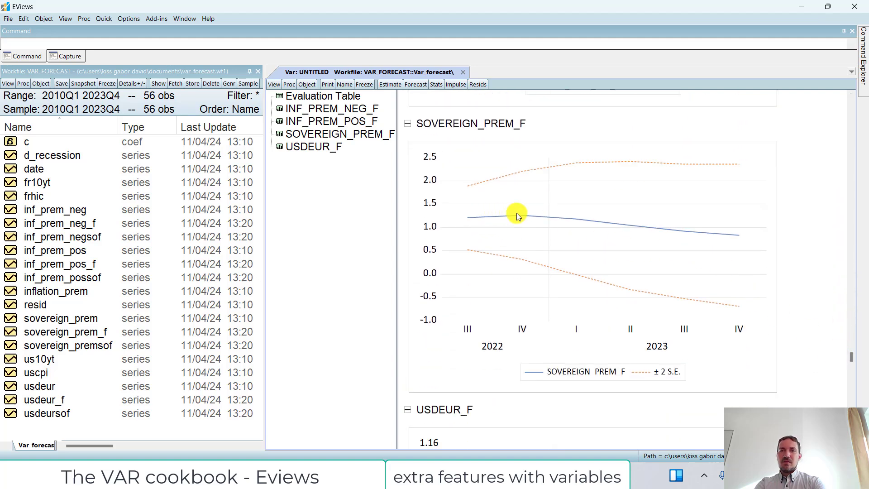
pyautogui.scroll(-9, 686, 306)
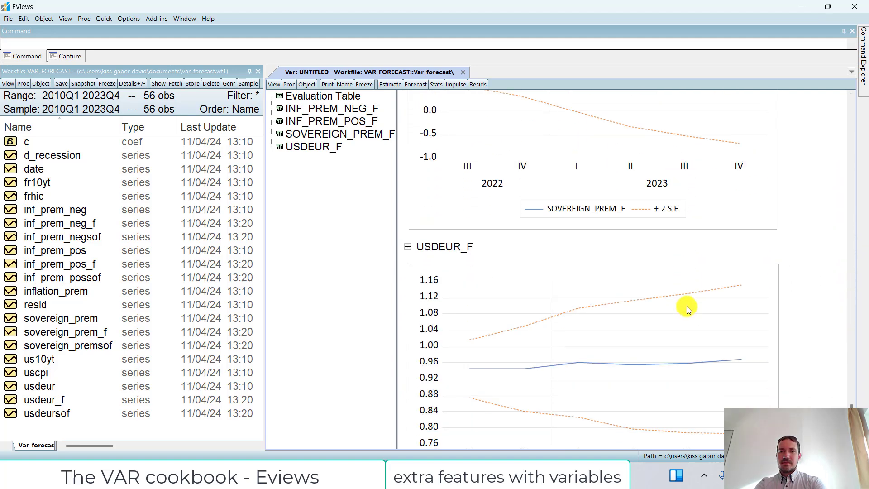
pyautogui.scroll(7, 687, 306)
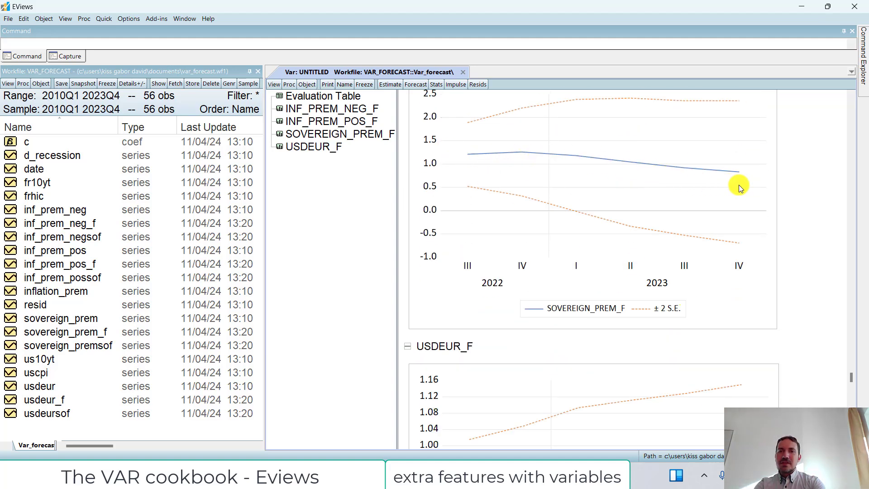
pyautogui.scroll(3, 706, 261)
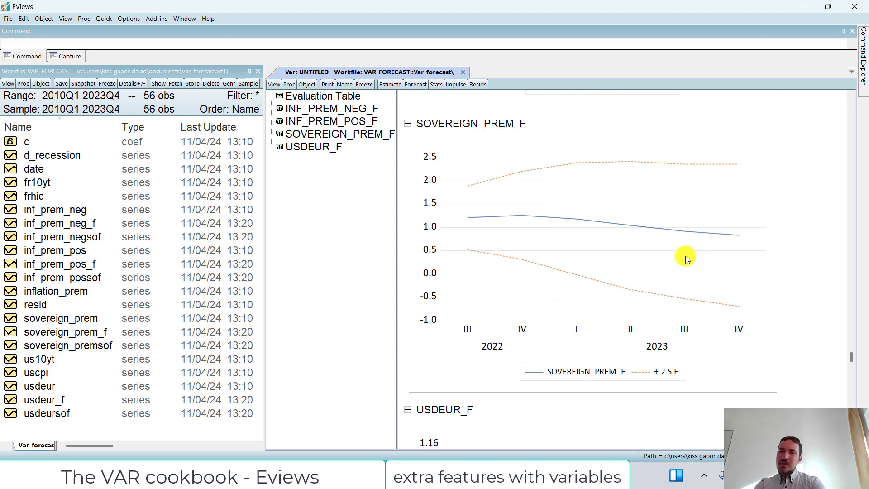
pyautogui.scroll(-9, 688, 268)
pyautogui.scroll(-2, 689, 276)
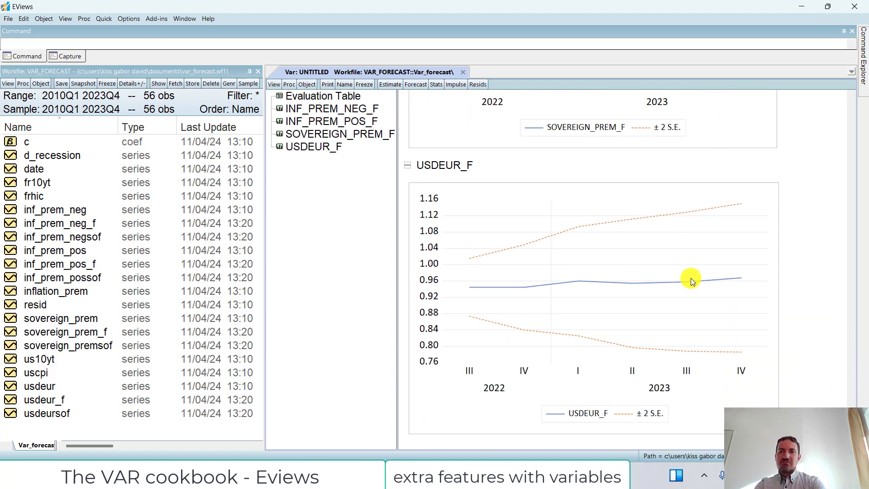
# Step: Copy the USDEUR_F forecast graph from EViews, paste it into the Excel output sheet at BD30 and save the workbook
pyautogui.click(523, 230)
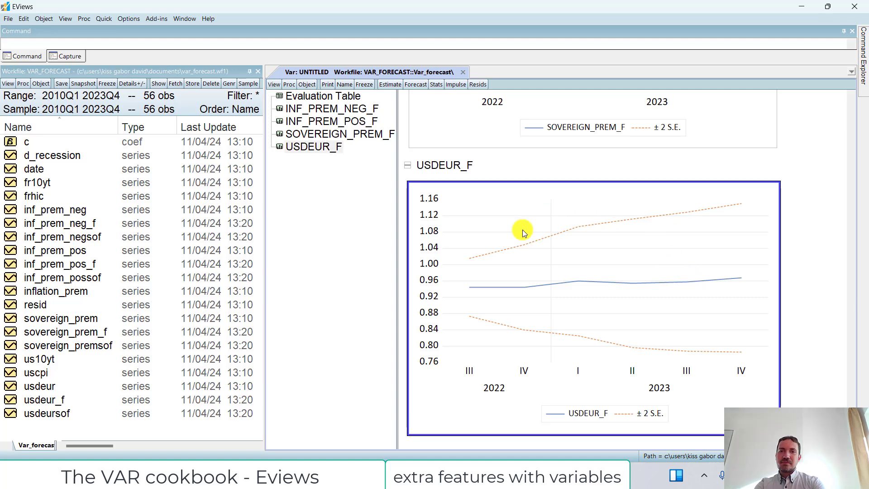
pyautogui.doubleClick(485, 229)
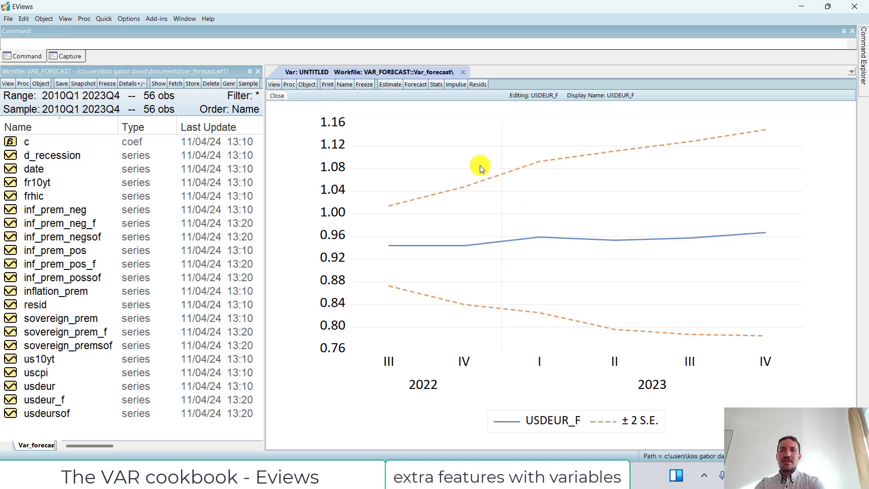
pyautogui.rightClick(401, 158)
pyautogui.click(413, 162)
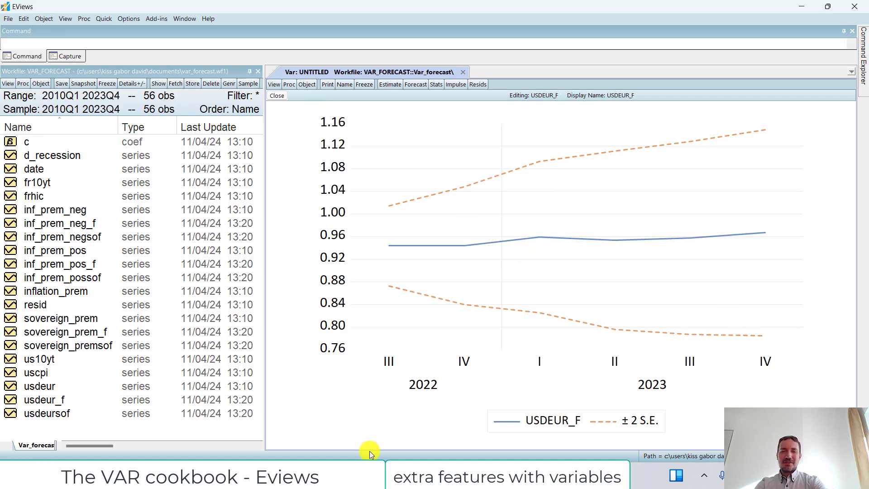
pyautogui.hotkey('alt', 'Tab')
pyautogui.hotkey('ctrl', 'v')
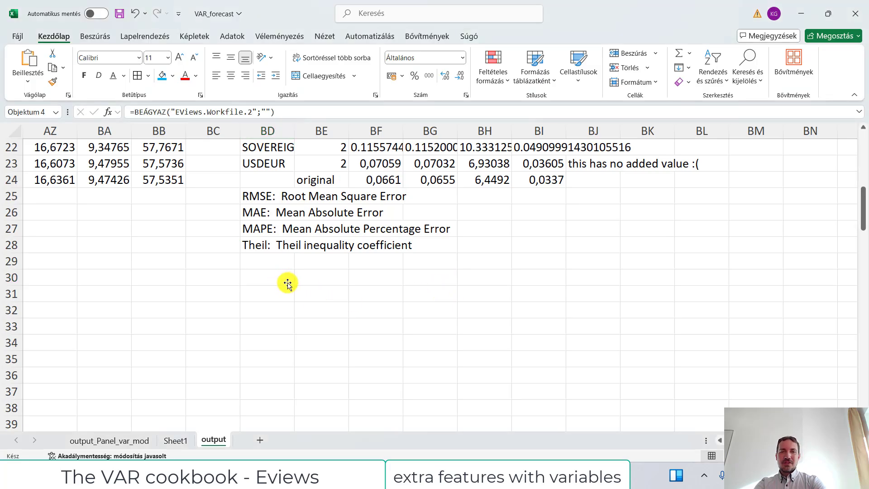
pyautogui.scroll(-8, 528, 314)
pyautogui.scroll(6, 680, 287)
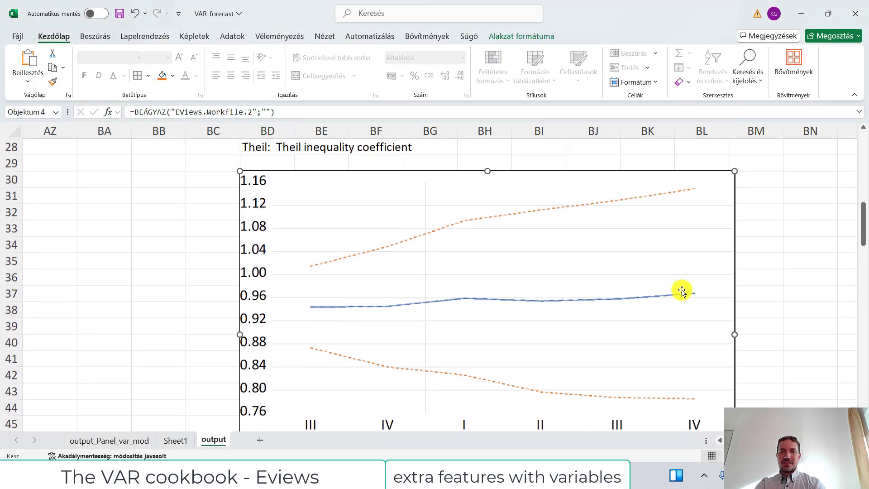
pyautogui.moveTo(863, 229); pyautogui.dragTo(863, 178)
pyautogui.hotkey('ctrl', 's')
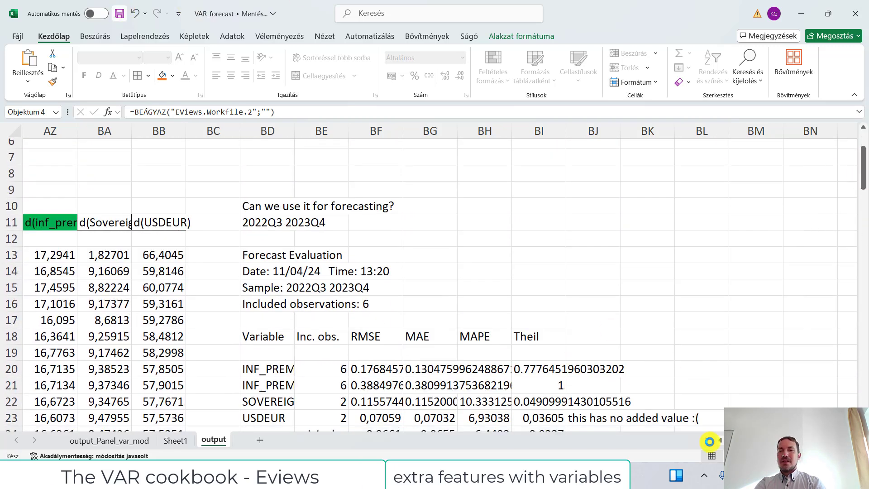
pyautogui.hscroll(-5, 434, 281)
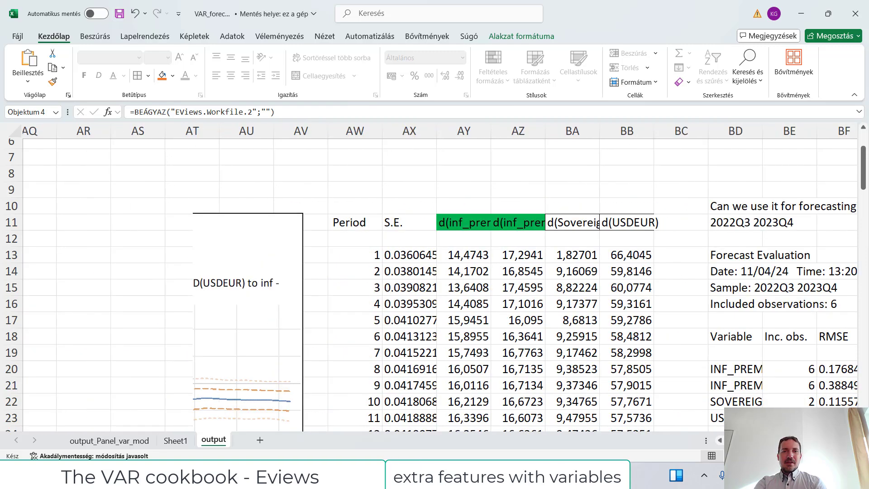
pyautogui.hscroll(1, 557, 222)
pyautogui.click(582, 221)
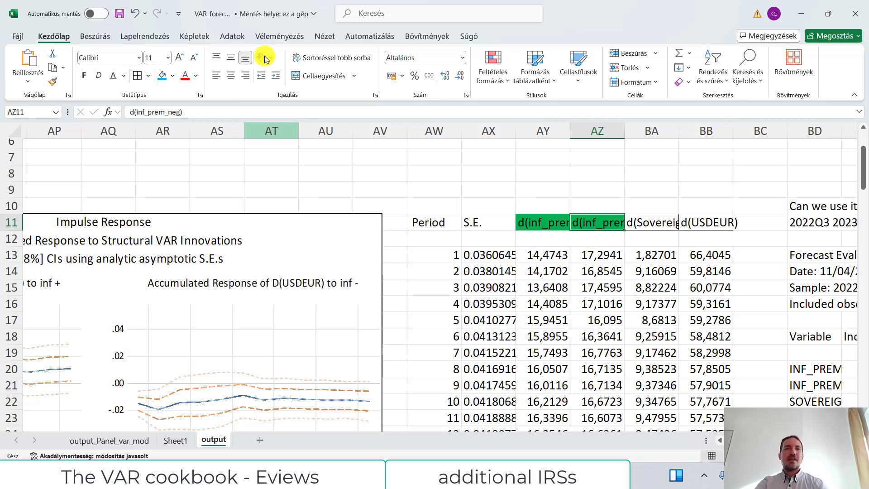
pyautogui.click(563, 241)
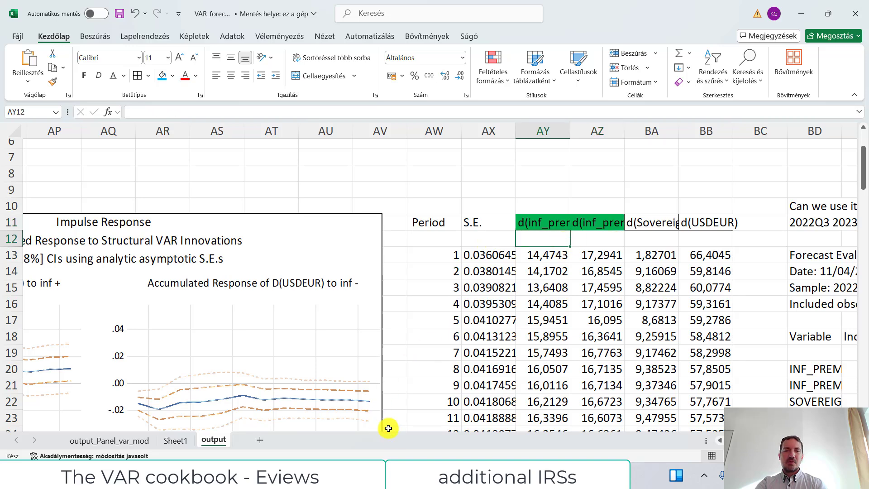
# Step: Switch to EViews, close the enlarged USDEUR_F graph and open the VAR's impulse response settings
pyautogui.moveTo(319, 480)
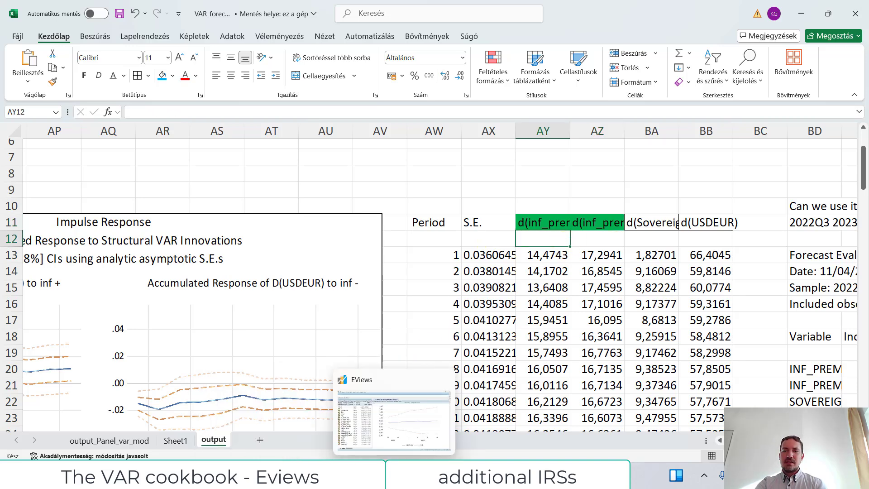
pyautogui.click(394, 480)
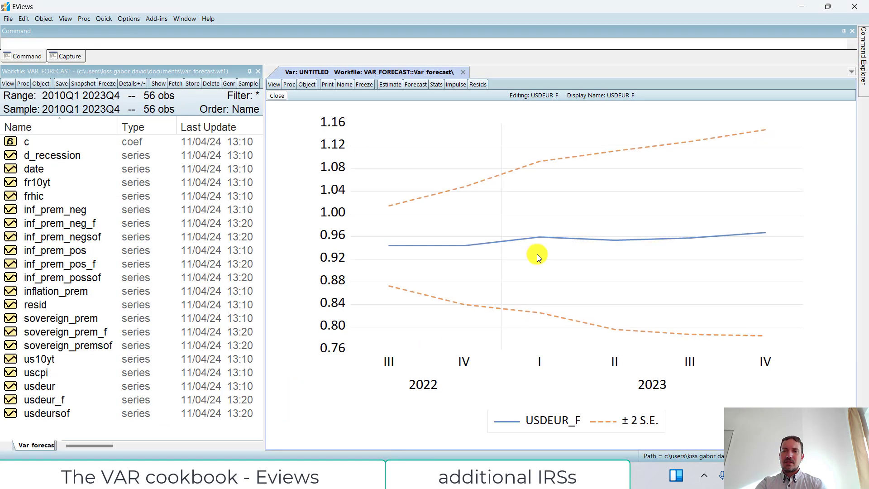
pyautogui.click(272, 99)
pyautogui.click(276, 84)
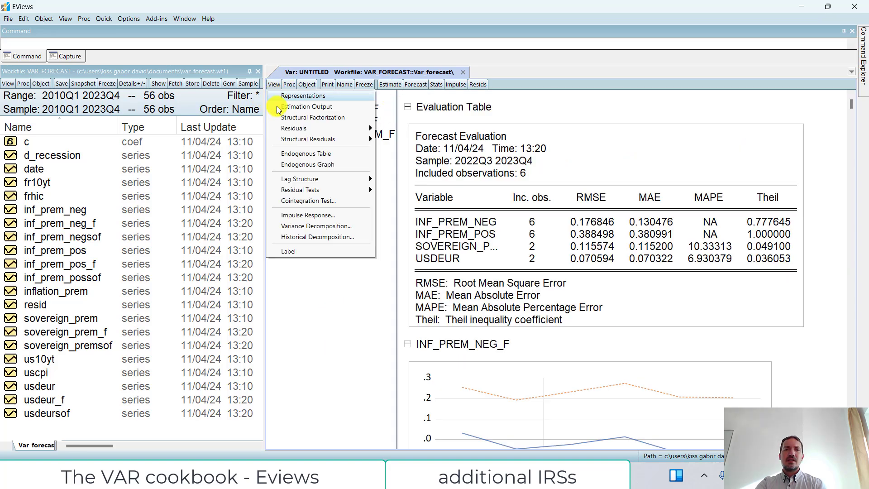
pyautogui.click(335, 215)
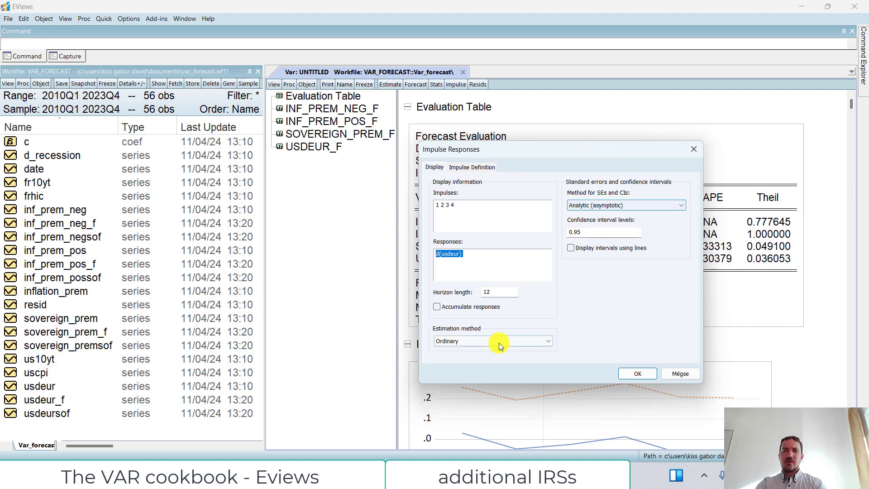
# Step: Set the impulse responses' method for standard errors and confidence intervals to Monte Carlo
pyautogui.click(588, 206)
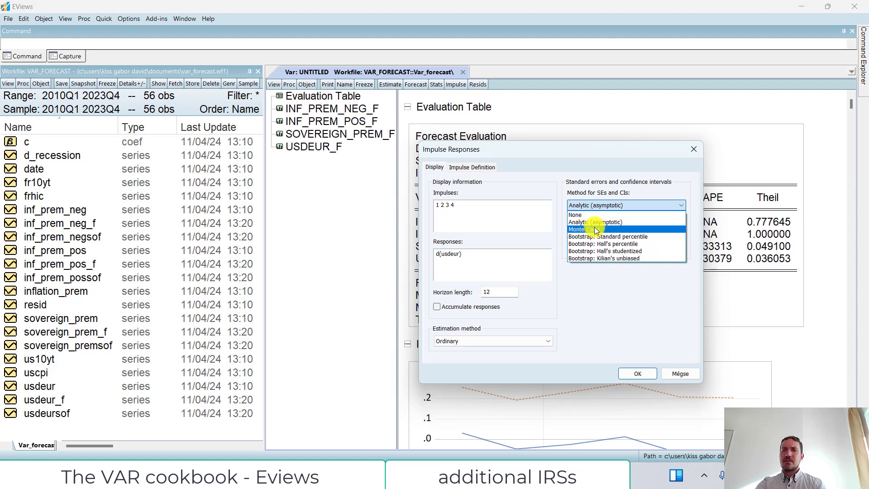
pyautogui.click(594, 228)
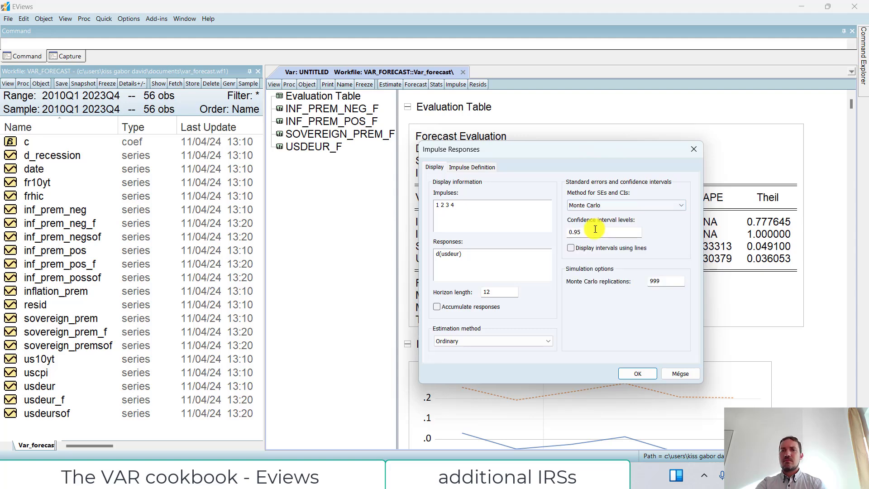
pyautogui.click(602, 205)
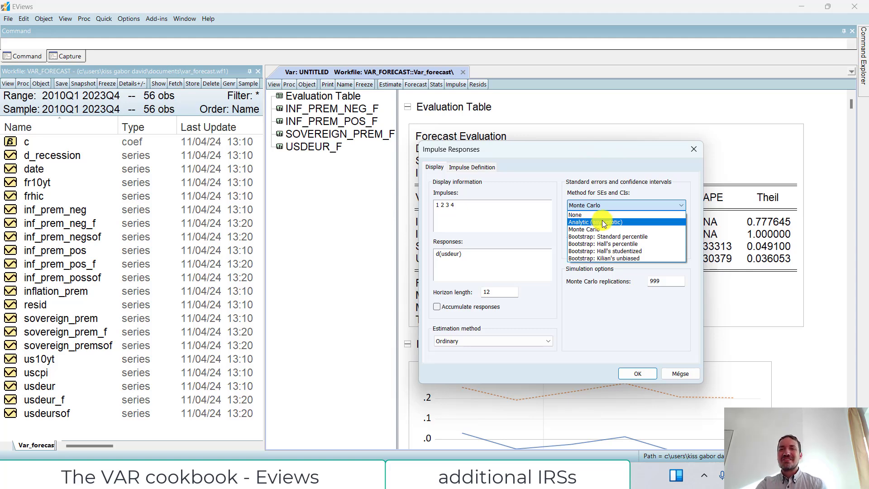
pyautogui.click(598, 228)
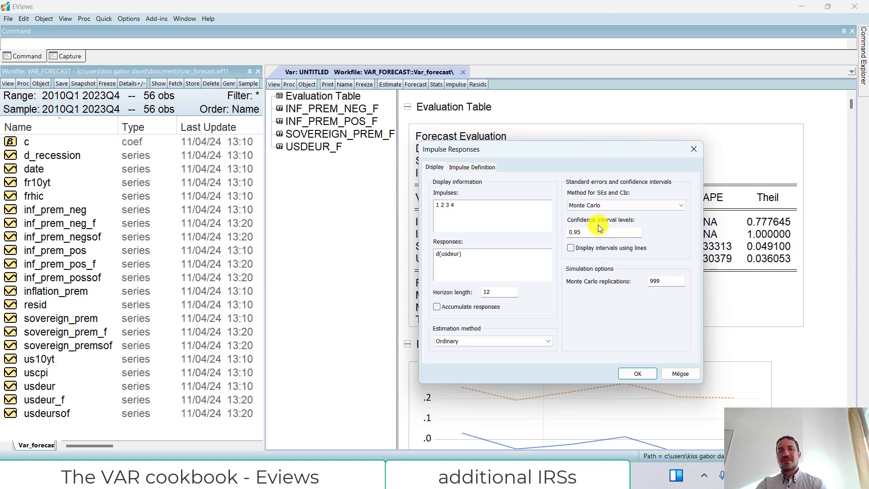
pyautogui.click(598, 204)
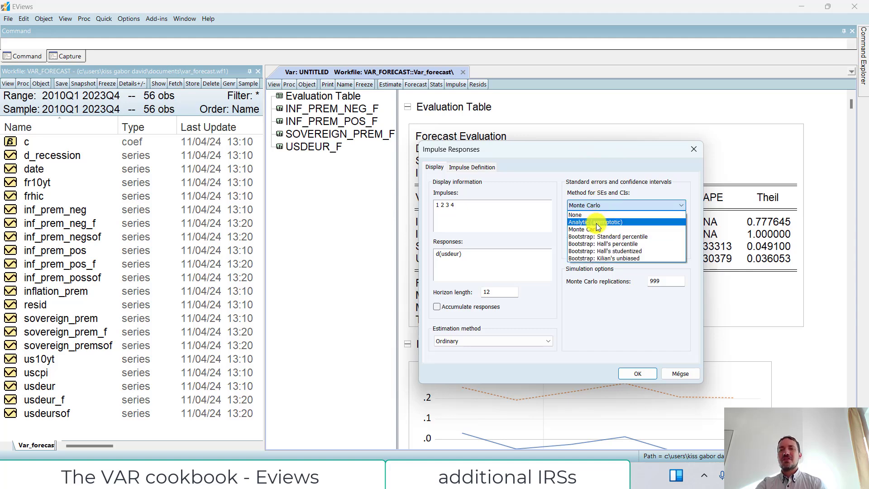
pyautogui.click(596, 229)
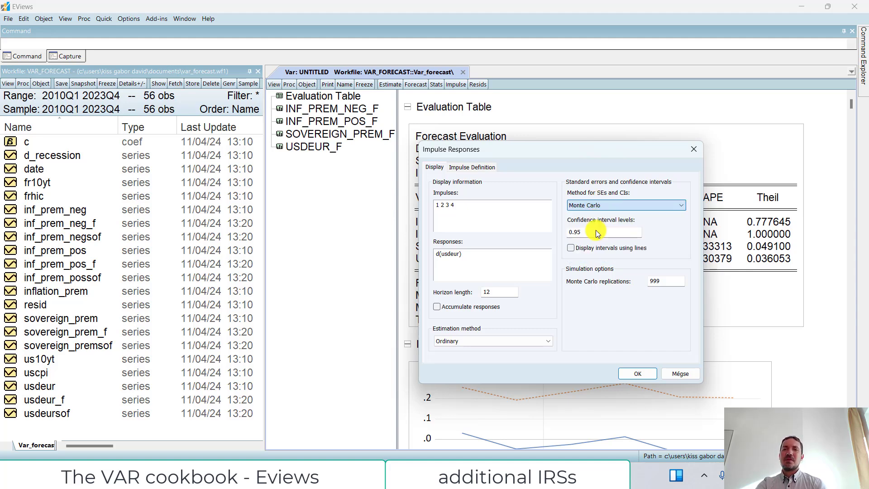
# Step: Plot the Monte Carlo impulse responses and regenerate them as accumulated responses with 0.68 and 0.95 confidence levels displayed as lines
pyautogui.click(634, 372)
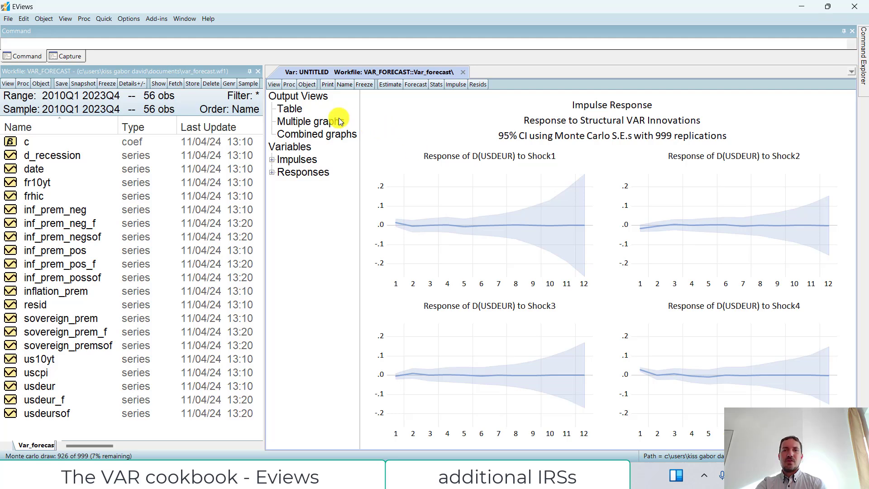
pyautogui.click(274, 86)
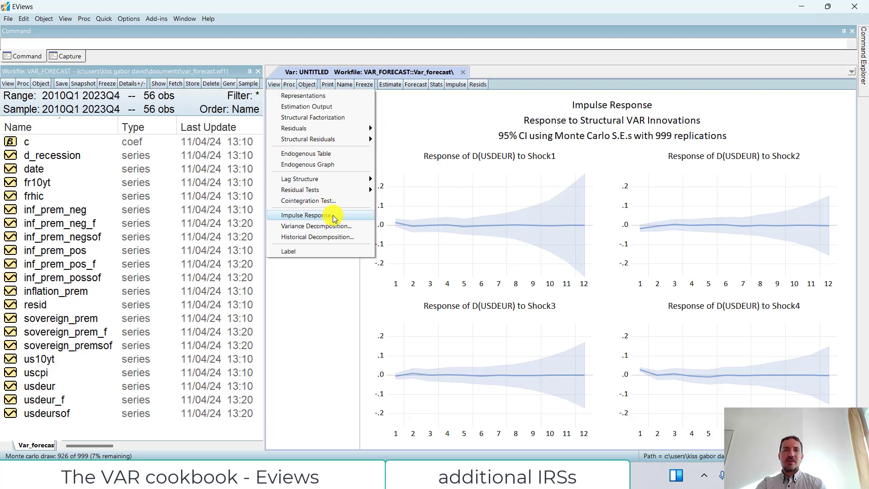
pyautogui.click(332, 215)
pyautogui.click(572, 233)
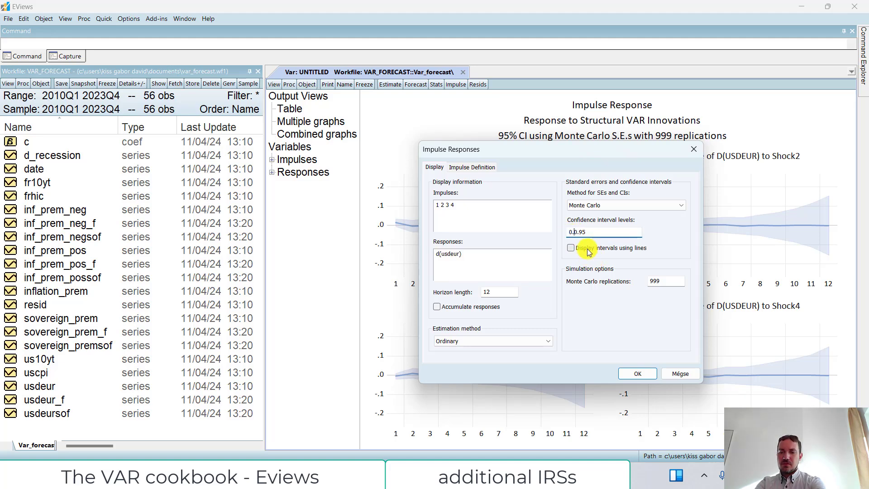
pyautogui.write('0.68')
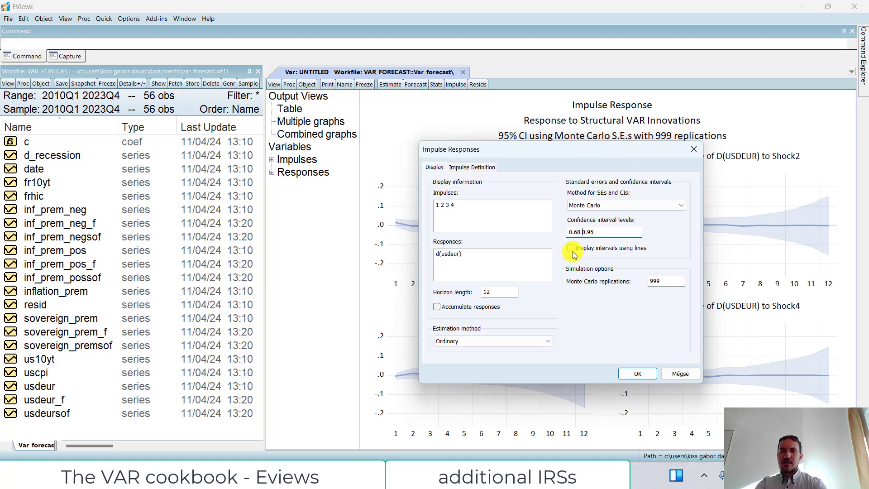
pyautogui.click(570, 248)
pyautogui.click(437, 307)
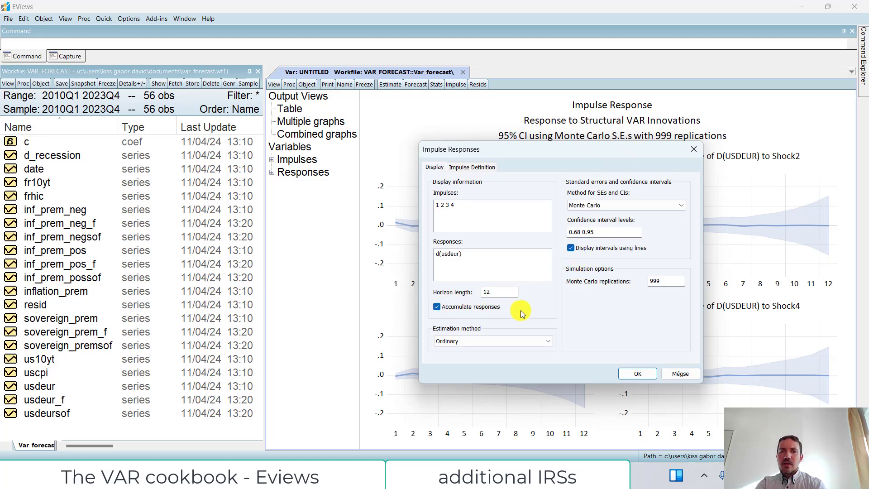
pyautogui.click(643, 373)
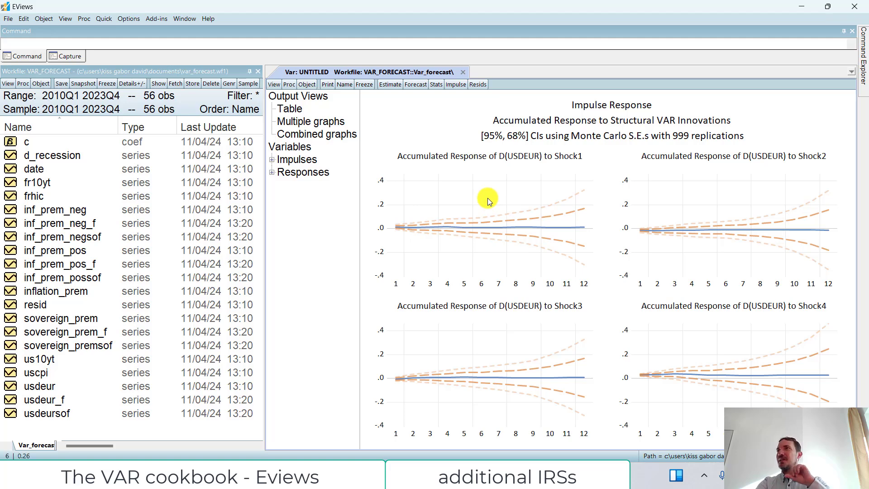
# Step: Regenerate the accumulated impulse responses with the Bootstrap: Standard percentile method and examine the D(USDEUR) response graphs
pyautogui.click(274, 84)
pyautogui.click(325, 216)
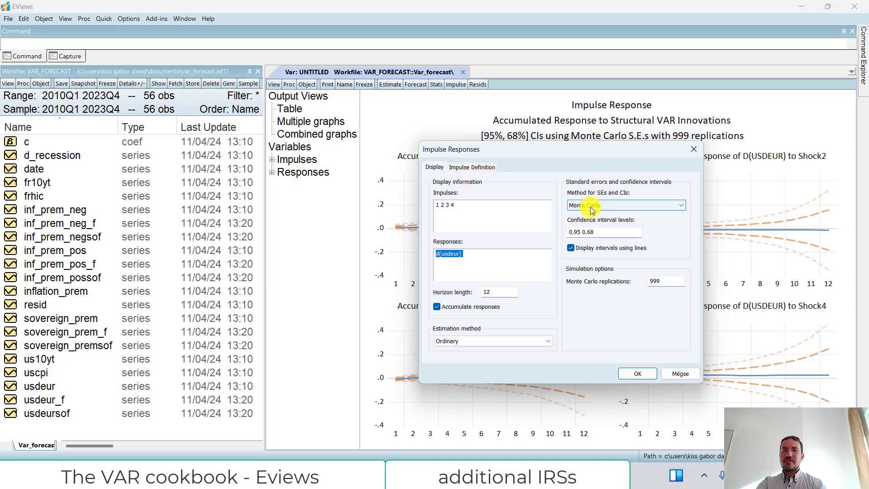
pyautogui.click(591, 206)
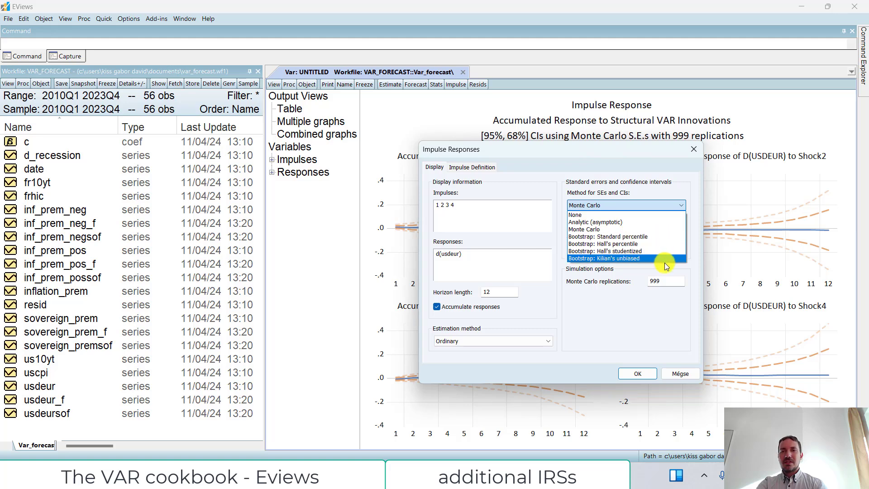
pyautogui.click(656, 237)
pyautogui.click(637, 373)
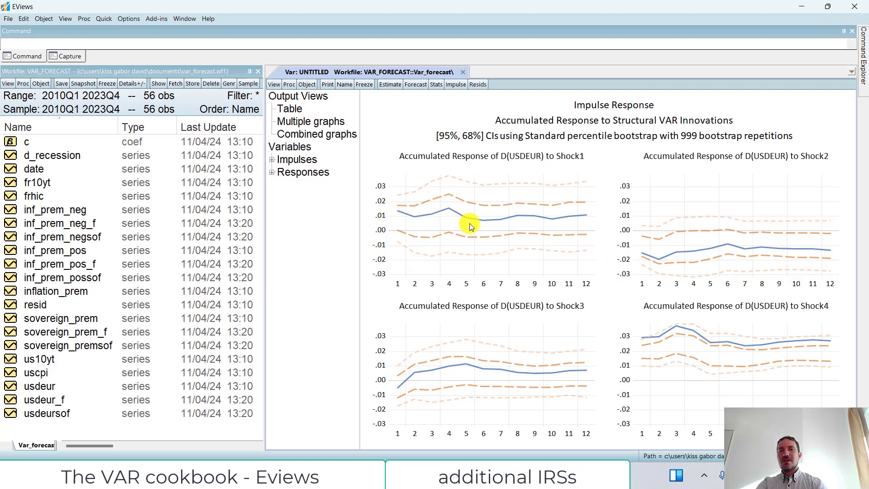
pyautogui.moveTo(541, 209)
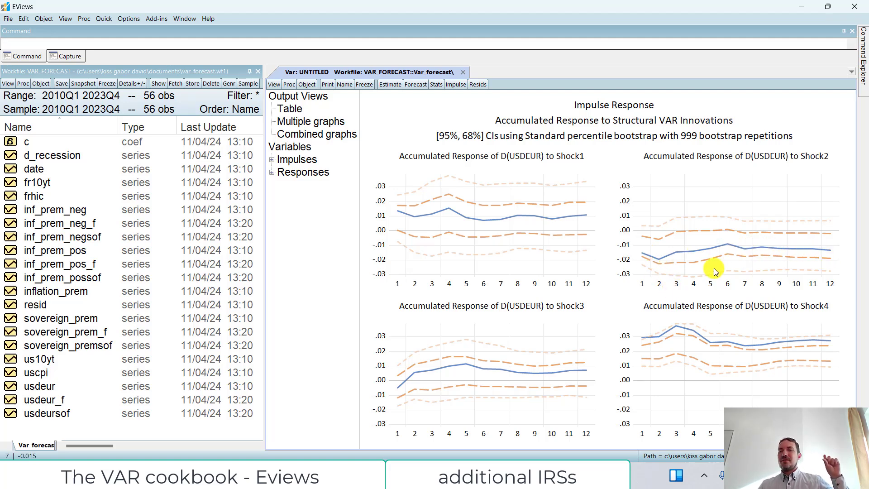
pyautogui.moveTo(713, 268)
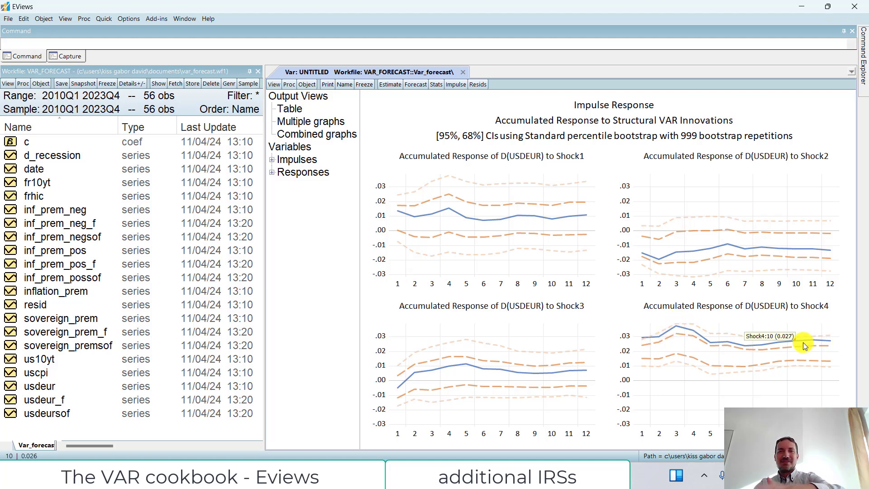
# Step: Reopen the impulse response settings and set the method for standard errors and confidence intervals to Analytic (asymptotic)
pyautogui.click(274, 84)
pyautogui.click(340, 216)
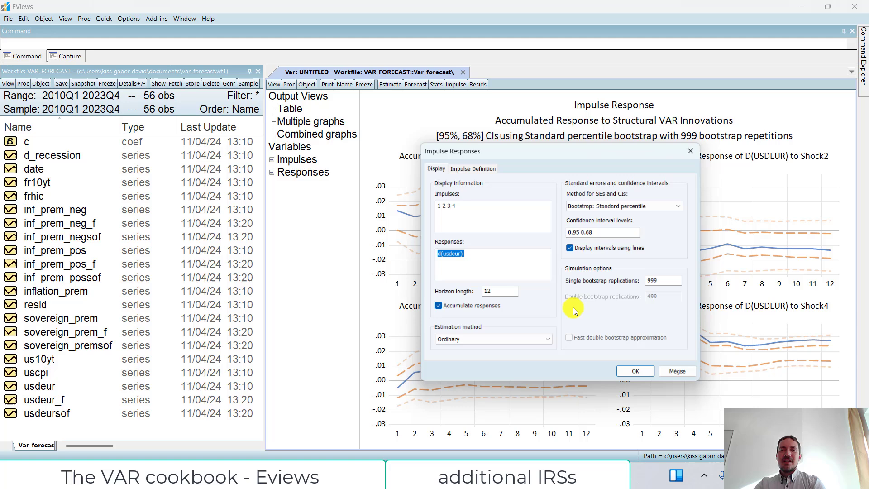
pyautogui.click(615, 206)
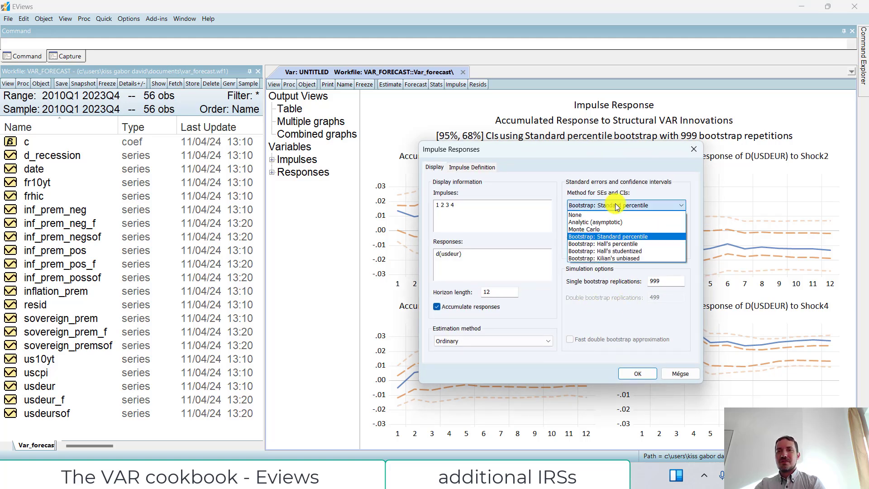
pyautogui.click(637, 191)
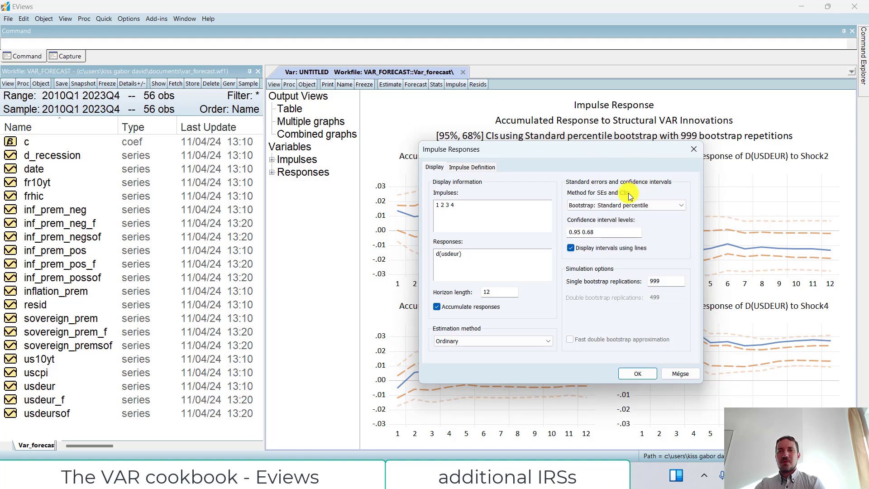
pyautogui.click(621, 205)
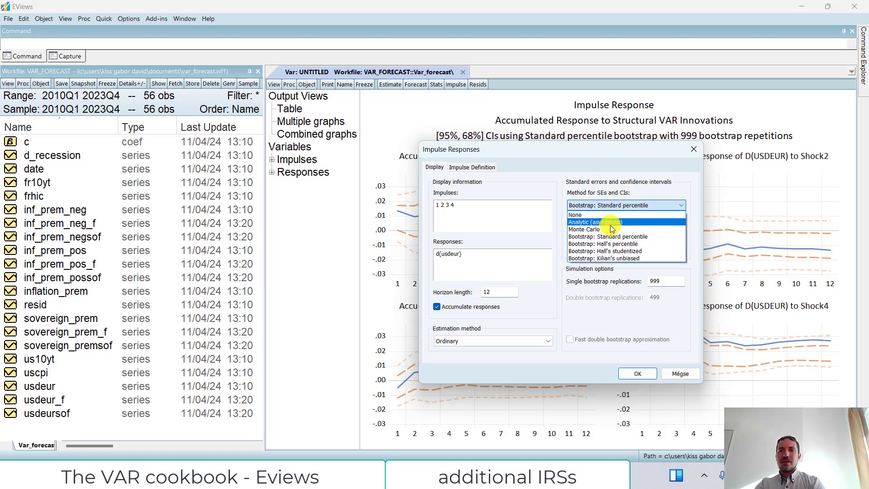
pyautogui.click(610, 223)
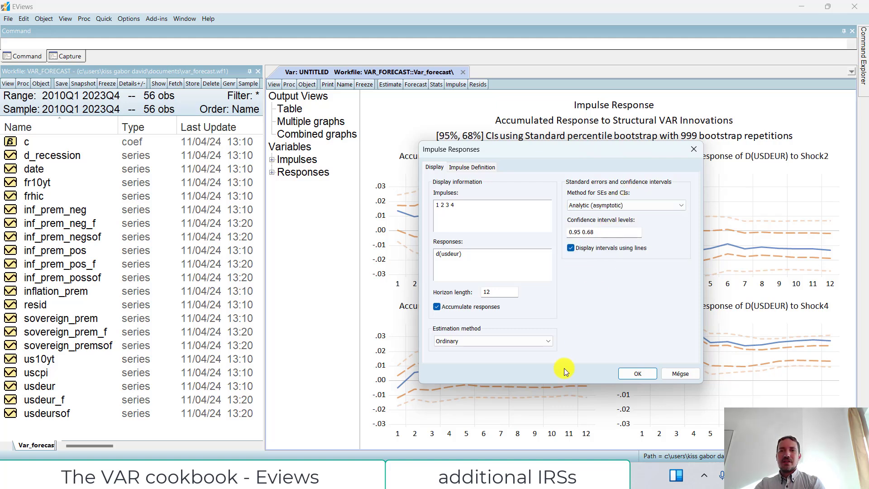
# Step: Generate the accumulated impulse responses by Joint Local Projection with the Cholesky - dof adjusted decomposition
pyautogui.click(486, 340)
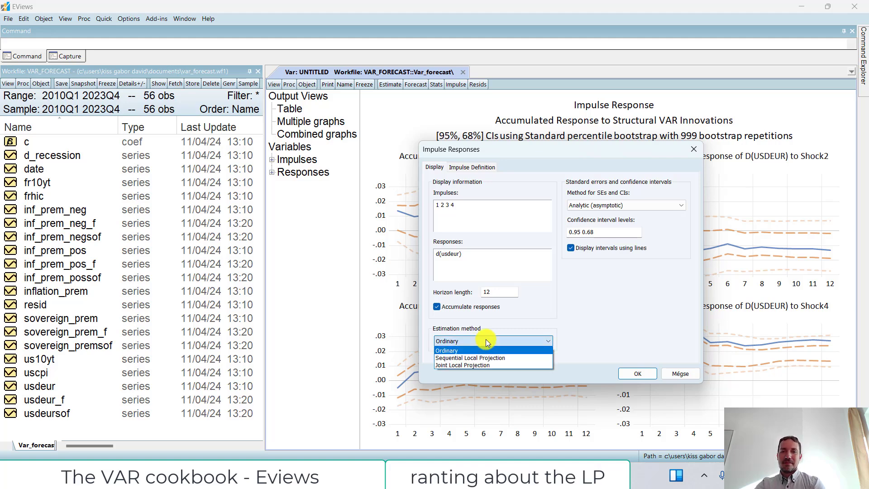
pyautogui.click(496, 364)
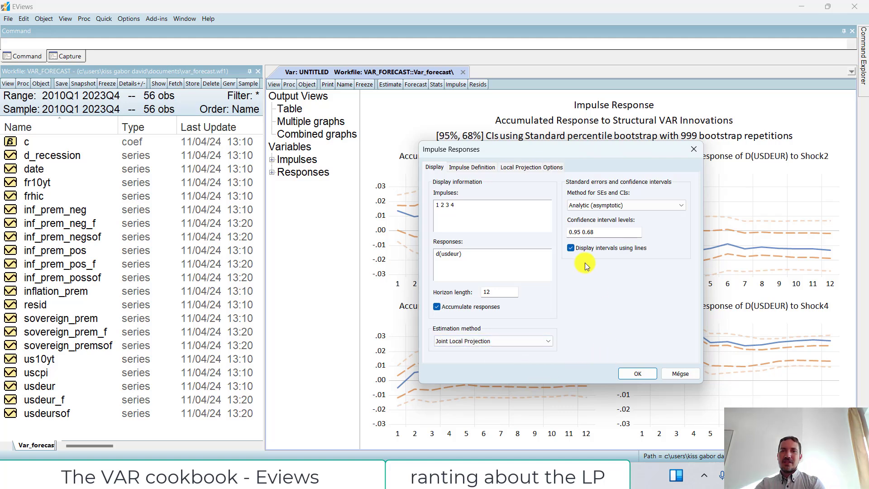
pyautogui.click(529, 167)
pyautogui.click(471, 168)
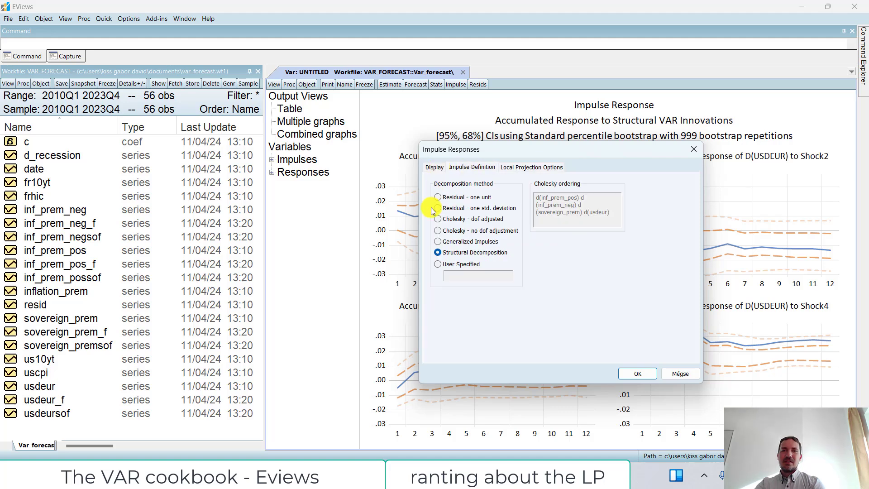
pyautogui.click(438, 220)
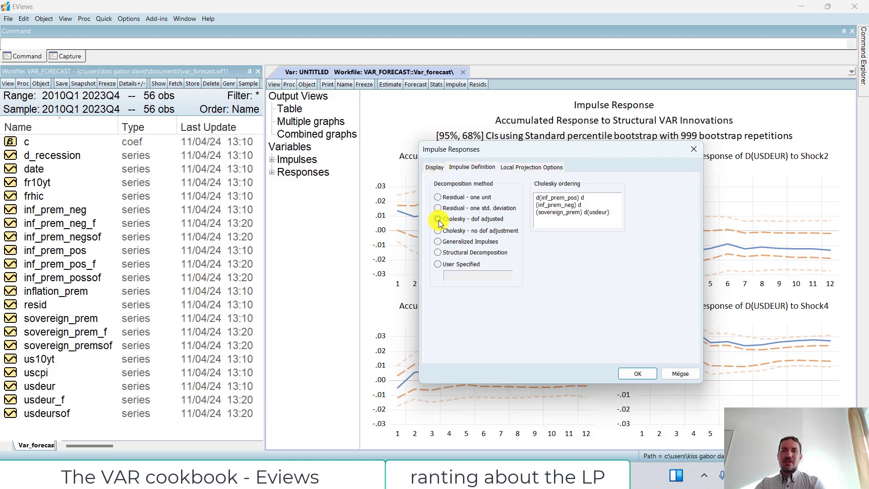
pyautogui.click(435, 169)
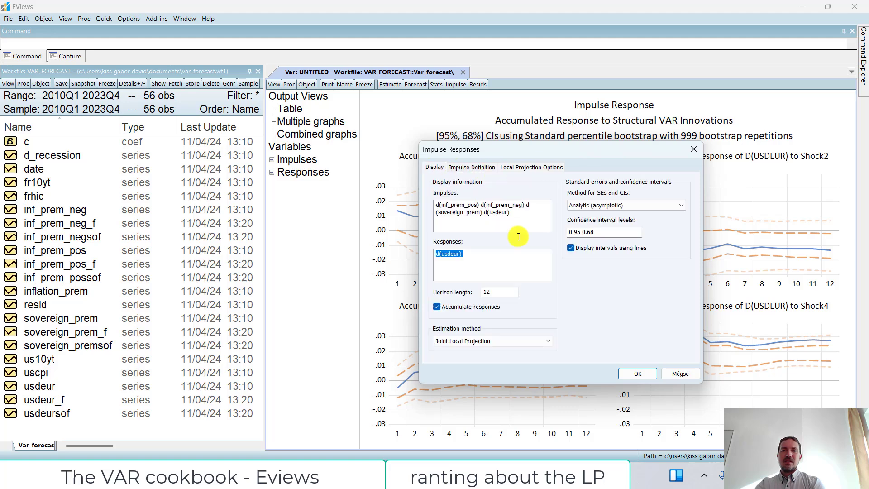
pyautogui.click(638, 373)
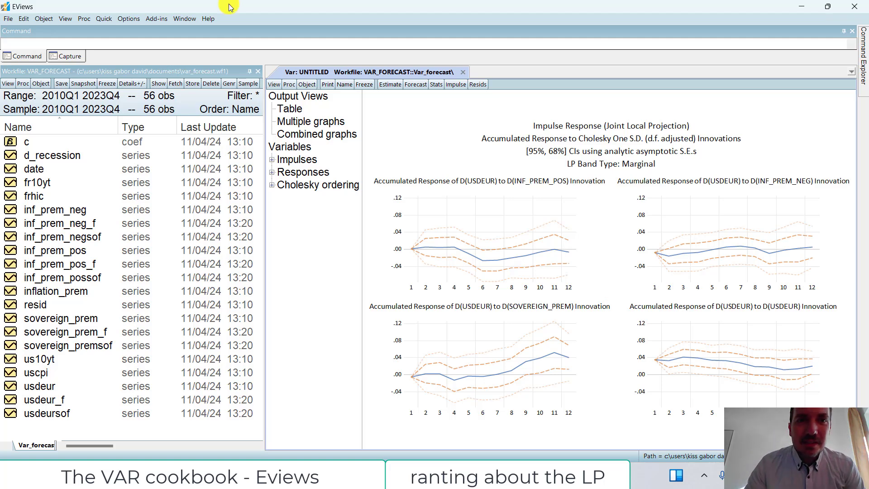
# Step: Produce the variance decomposition of d(usdeur) with the standard error method None and select the three premium components' values for periods 1 to 12
pyautogui.click(275, 85)
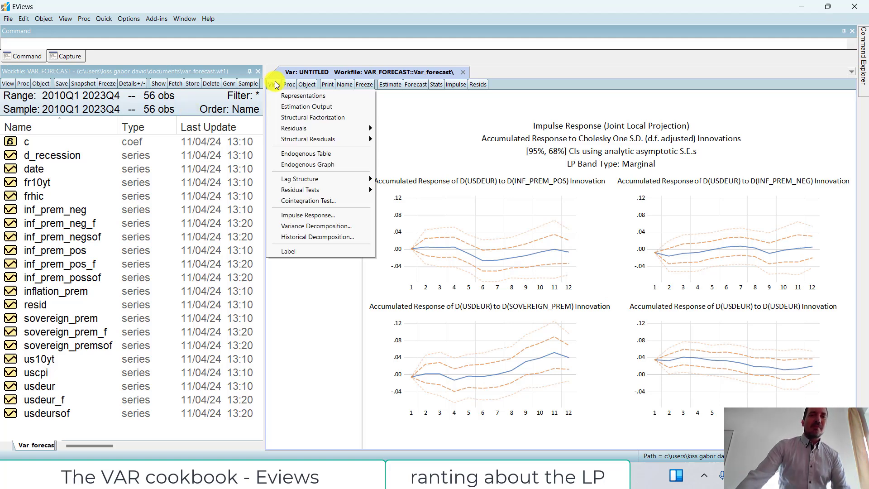
pyautogui.click(308, 225)
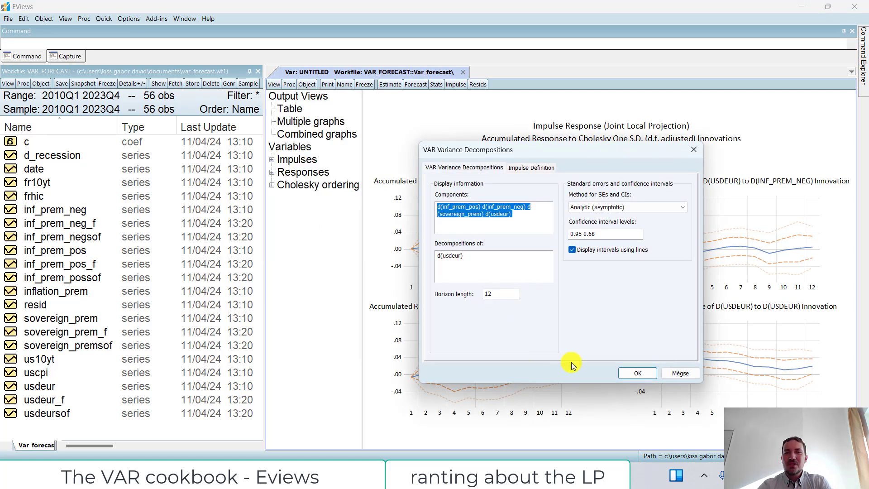
pyautogui.click(626, 206)
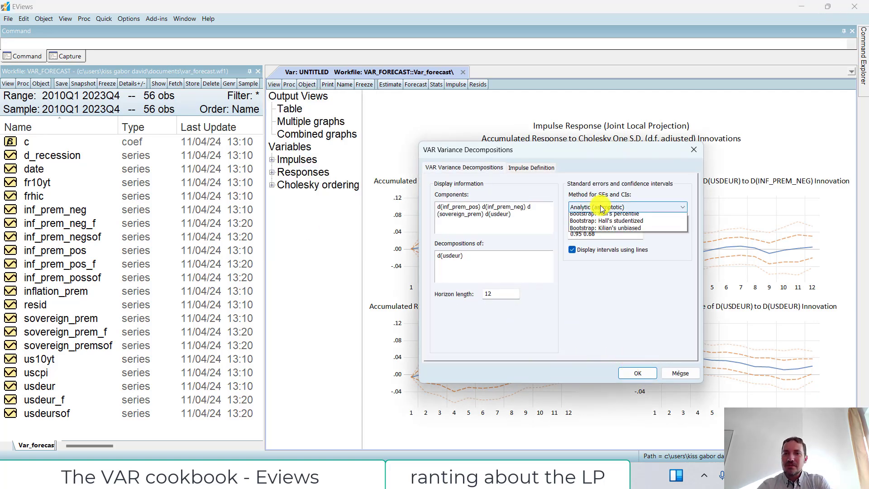
pyautogui.click(598, 215)
pyautogui.click(637, 372)
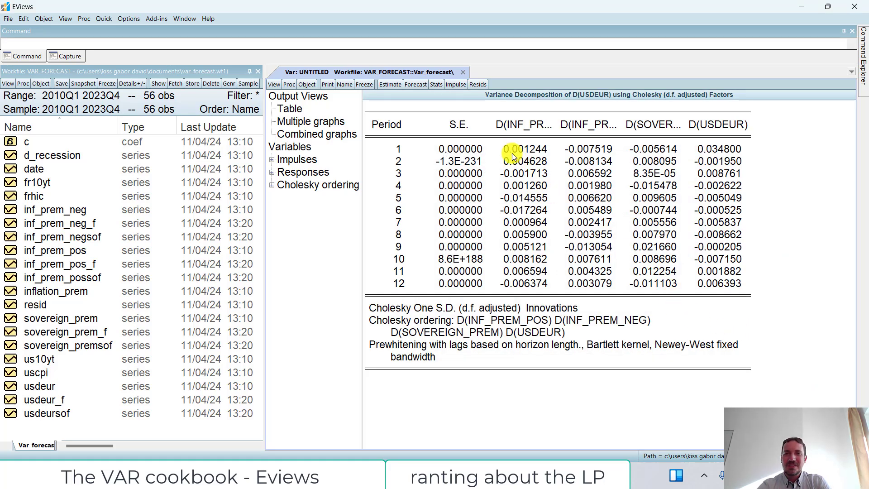
pyautogui.moveTo(509, 147); pyautogui.dragTo(647, 281)
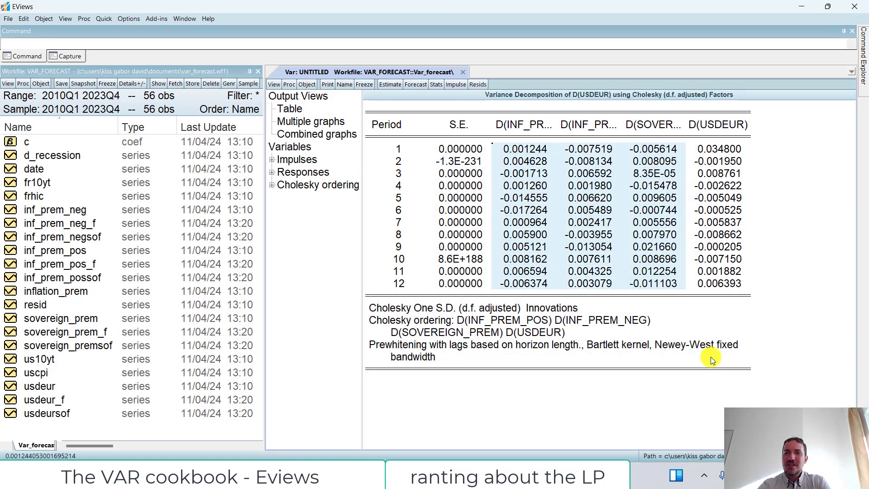